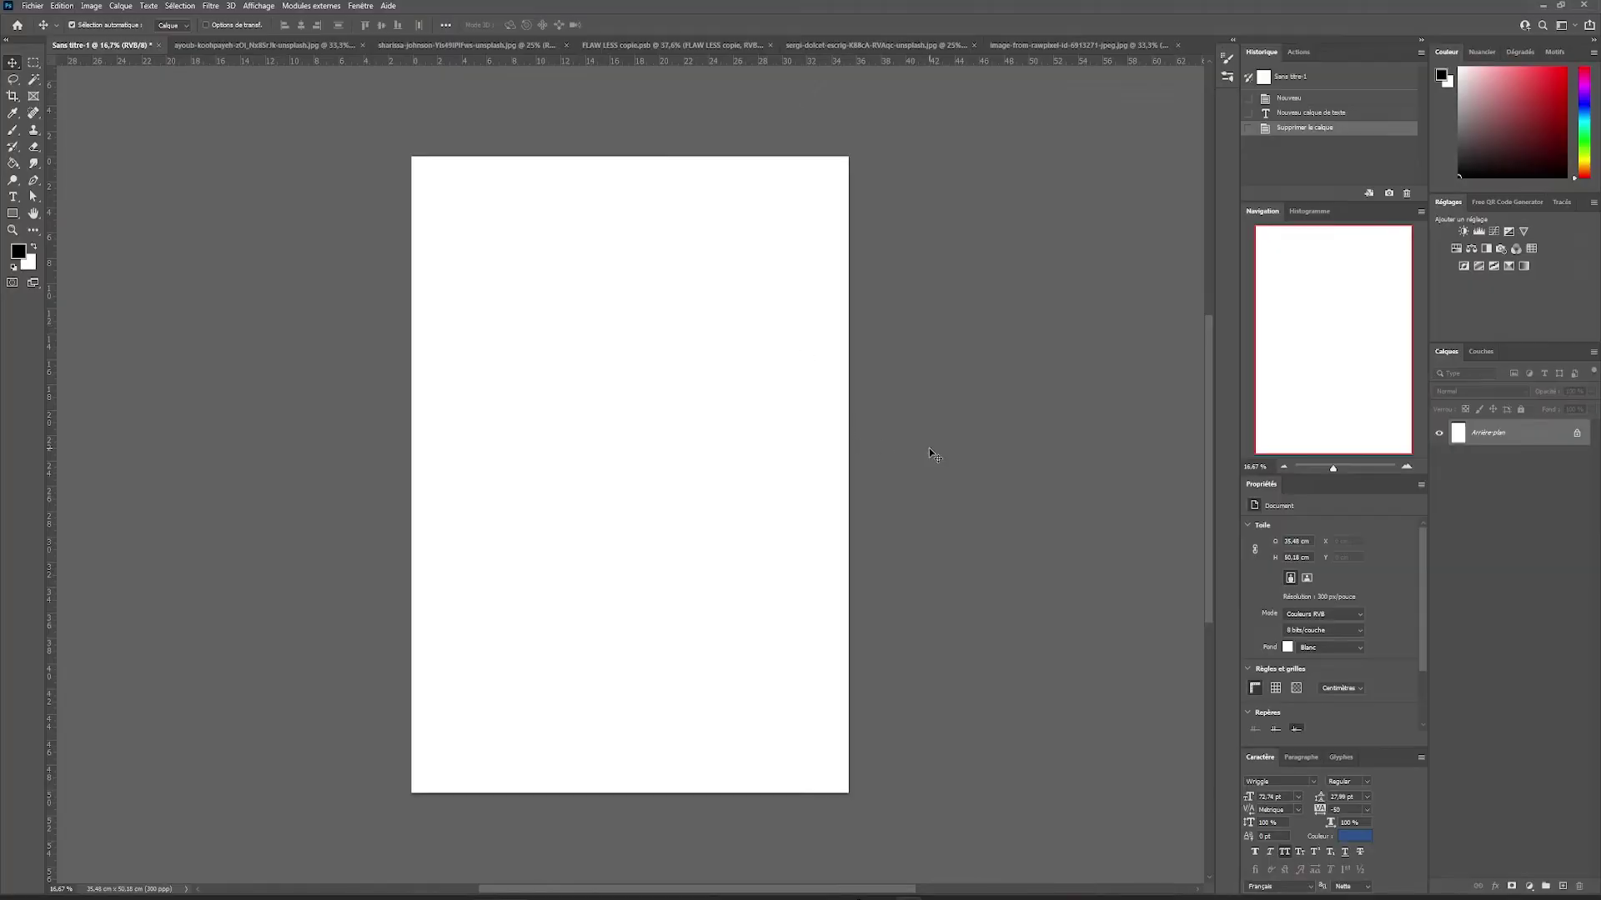
- Copy the poppy field photo into the untitled poster document, scale it to the page and place it at the foot
{"action": "left_click", "coordinate": [244, 44]}
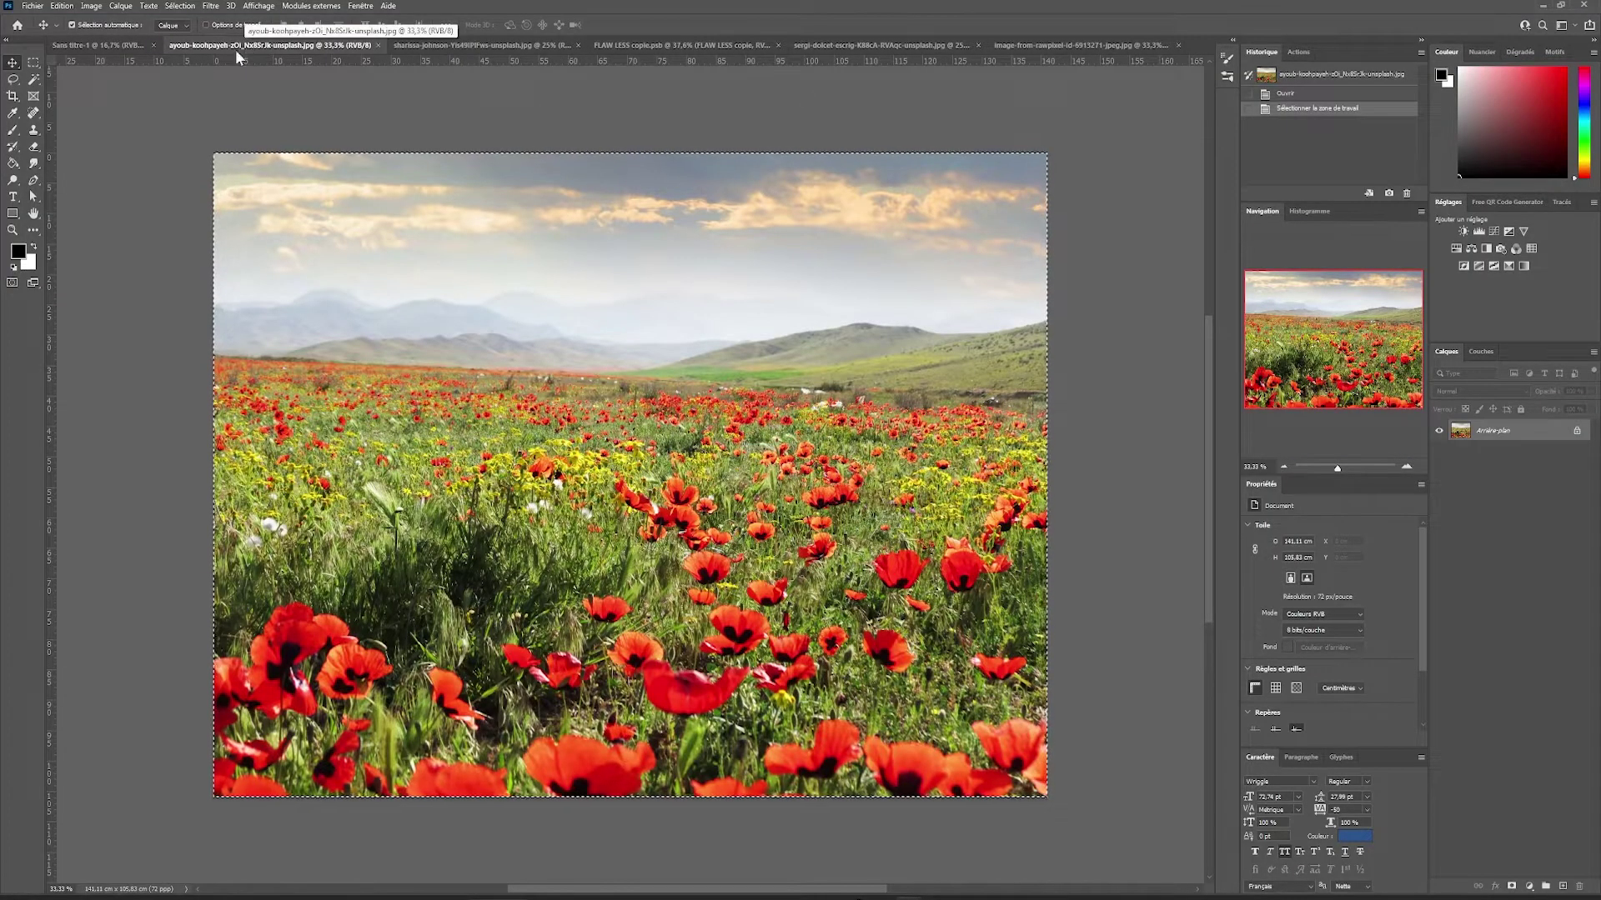
{"action": "key", "text": "ctrl+c"}
{"action": "left_click", "coordinate": [99, 46]}
{"action": "key", "text": "ctrl+v"}
{"action": "key", "text": "ctrl+t"}
{"action": "left_click_drag", "start_coordinate": [753, 441], "coordinate": [752, 591]}
{"action": "left_click", "coordinate": [714, 25]}
- Copy the mountain meadow photo into the poster, scale it to the poppy photo's width and place it over the lower half
{"action": "left_click", "coordinate": [322, 46]}
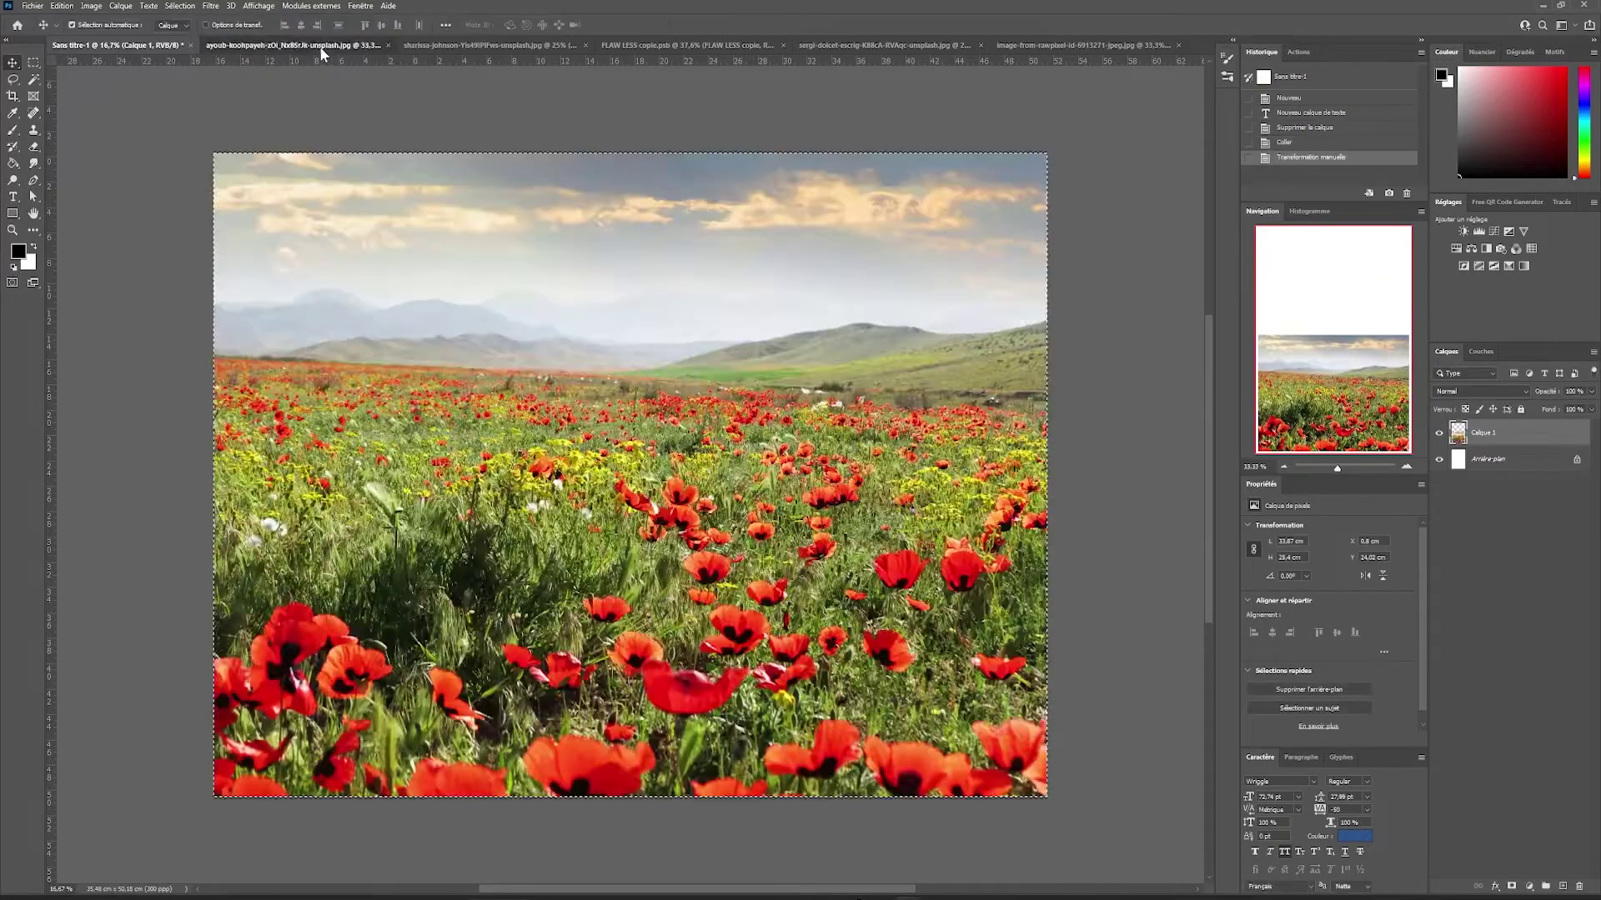
{"action": "left_click", "coordinate": [492, 45]}
{"action": "key", "text": "ctrl+c"}
{"action": "left_click", "coordinate": [117, 45]}
{"action": "key", "text": "ctrl+v"}
{"action": "key", "text": "ctrl+t"}
{"action": "left_click_drag", "start_coordinate": [1037, 474], "coordinate": [838, 475]}
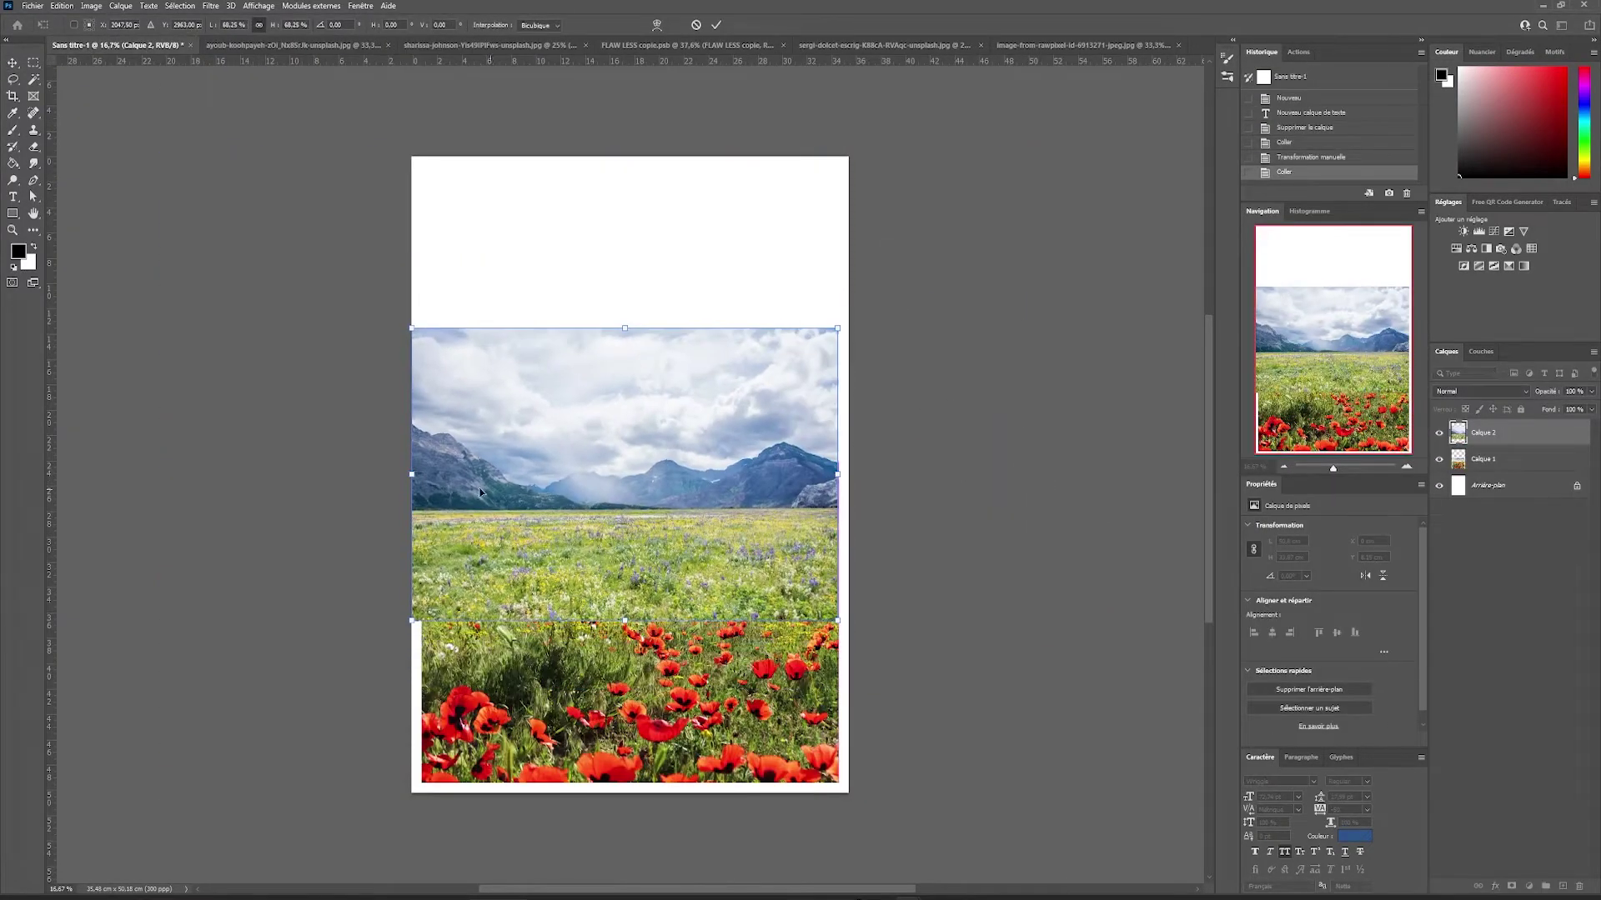
{"action": "left_click_drag", "start_coordinate": [412, 474], "coordinate": [421, 474]}
{"action": "left_click_drag", "start_coordinate": [584, 467], "coordinate": [583, 597]}
{"action": "left_click", "coordinate": [716, 25]}
- Place the poppy layer above the mountain layer, and mask out its sky with a black brush on a layer mask
{"action": "left_click_drag", "start_coordinate": [1521, 459], "coordinate": [1519, 439]}
{"action": "left_click", "coordinate": [1511, 886]}
{"action": "key", "text": "b"}
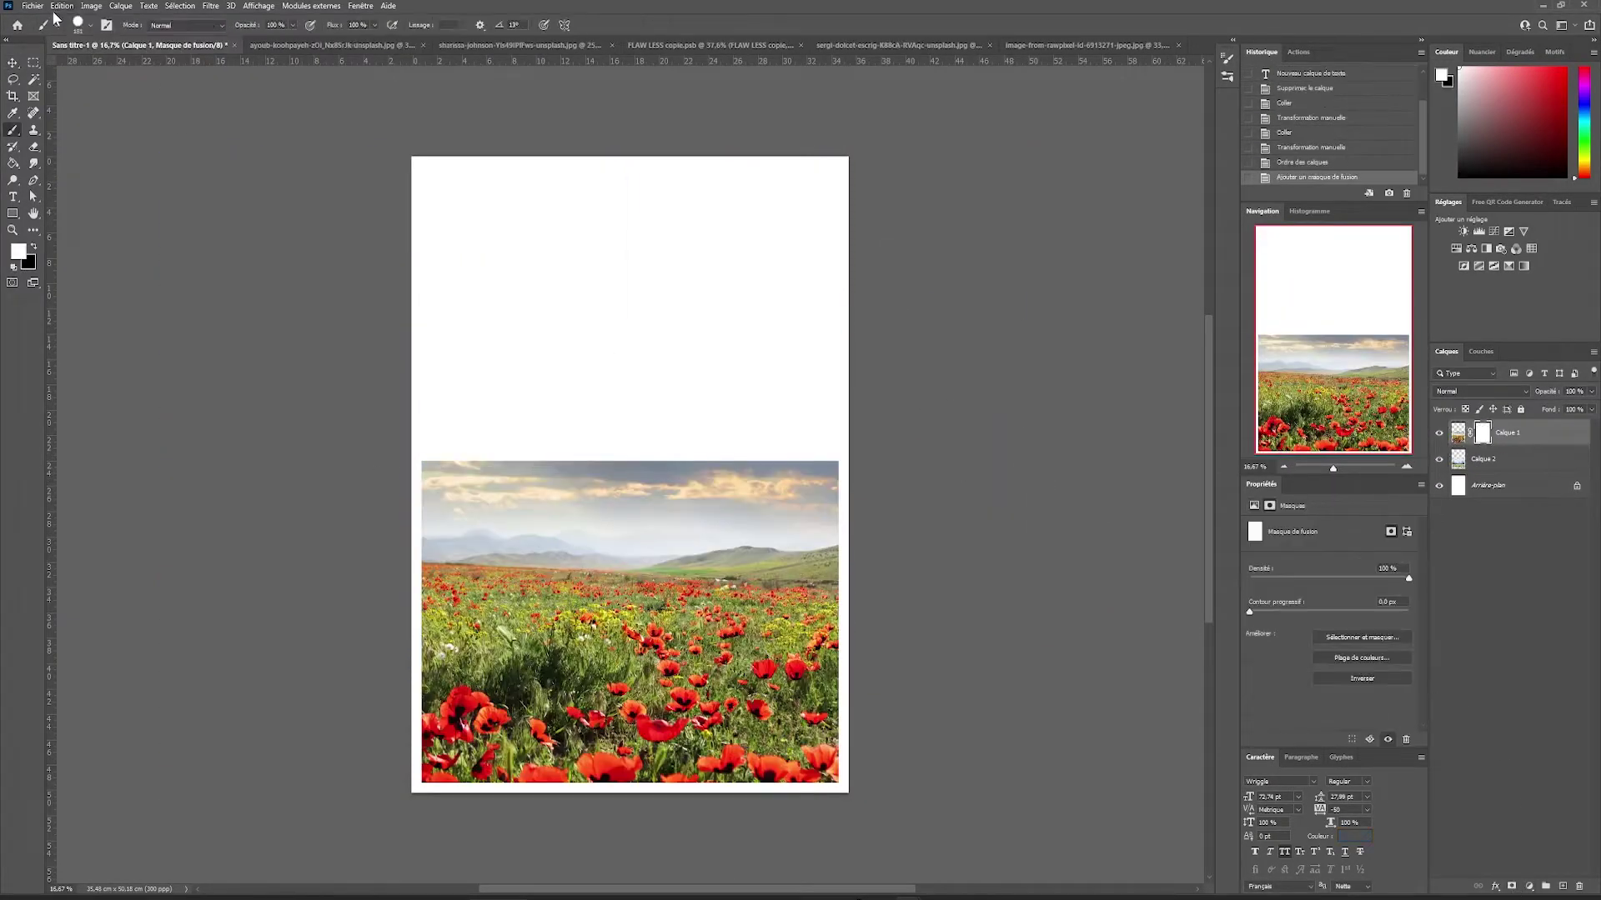
{"action": "left_click", "coordinate": [90, 25]}
{"action": "mouse_move", "coordinate": [145, 97]}
{"action": "left_mouse_down"}
{"action": "mouse_move", "coordinate": [72, 98]}
{"action": "mouse_move", "coordinate": [125, 70]}
{"action": "left_mouse_up"}
{"action": "left_click", "coordinate": [90, 25]}
{"action": "left_click", "coordinate": [858, 522]}
{"action": "left_click_drag", "start_coordinate": [858, 522], "coordinate": [784, 517]}
{"action": "key", "text": "x"}
{"action": "mouse_move", "coordinate": [817, 517]}
{"action": "left_mouse_down"}
{"action": "mouse_move", "coordinate": [499, 558]}
{"action": "mouse_move", "coordinate": [754, 613]}
{"action": "left_mouse_up"}
- Enlarge the masked poppy layer beyond the poster's width so the flowers fill the foot of the page
{"action": "key", "text": "v"}
{"action": "left_click_drag", "start_coordinate": [630, 550], "coordinate": [630, 522]}
{"action": "key", "text": "ctrl+t"}
{"action": "key", "text": "Return"}
{"action": "right_click", "coordinate": [1505, 434]}
{"action": "left_click", "coordinate": [1388, 597]}
{"action": "key", "text": "ctrl+z"}
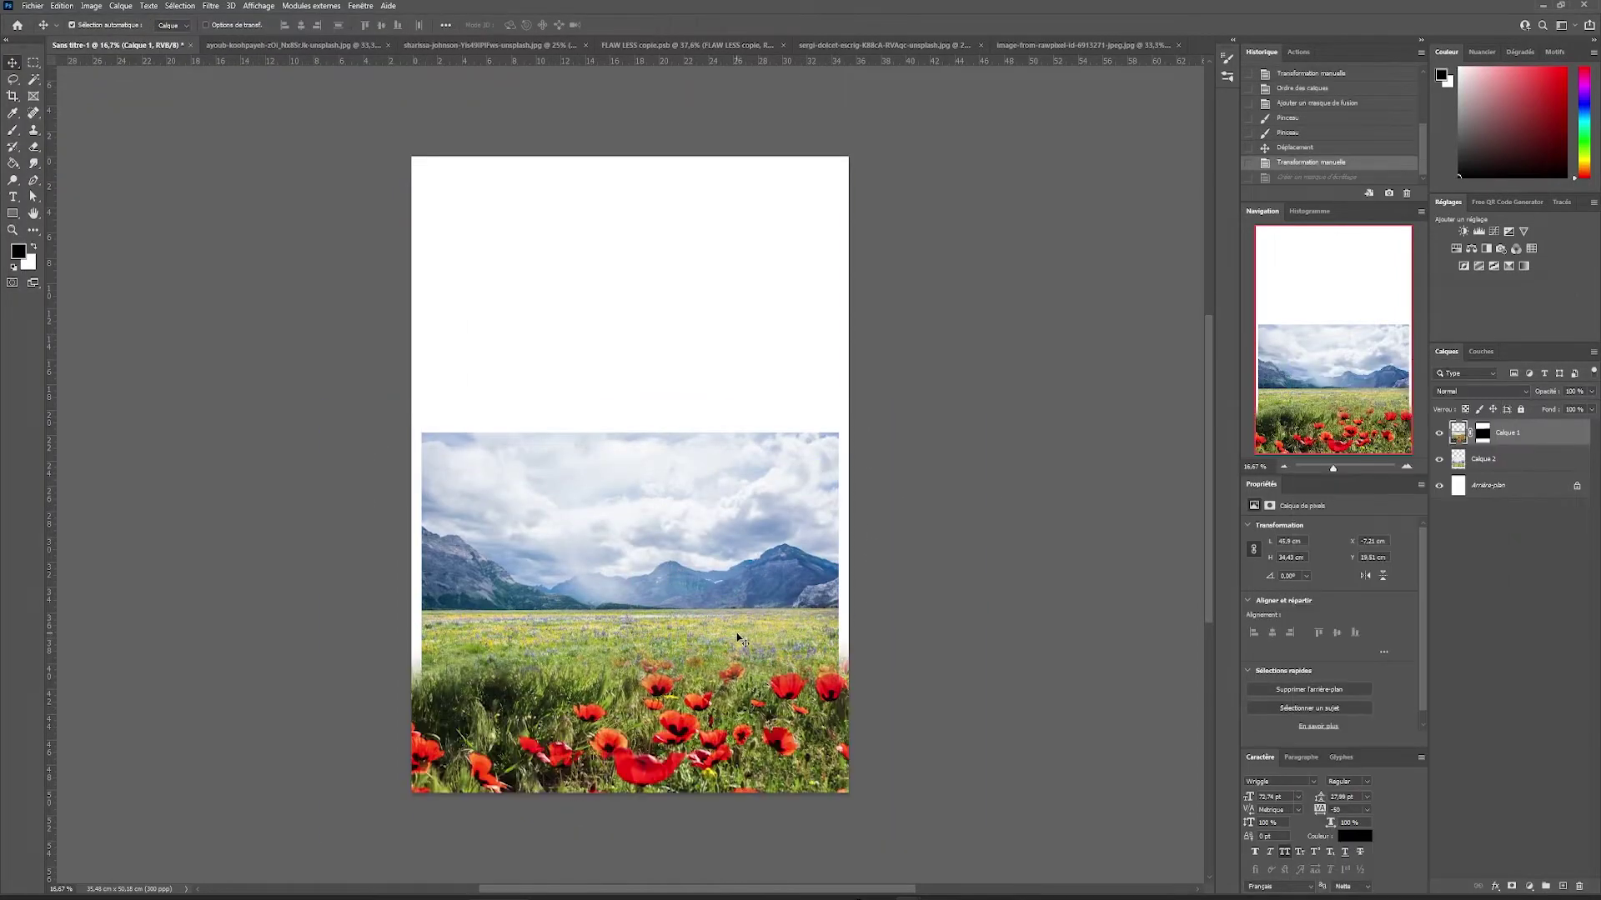
- Paint the poppy layer's mask along the upper edge of the flowers and move the layer lower
{"action": "key", "text": "b"}
{"action": "left_click", "coordinate": [1483, 433]}
{"action": "left_click_drag", "start_coordinate": [822, 621], "coordinate": [443, 659]}
{"action": "key", "text": "v"}
{"action": "left_click_drag", "start_coordinate": [642, 650], "coordinate": [642, 729]}
- Scale the mountain photo to the poster's full width and resize the poppy layer to fit the meadow
{"action": "left_click", "coordinate": [667, 534]}
{"action": "key", "text": "ctrl+t"}
{"action": "mouse_move", "coordinate": [839, 577]}
{"action": "left_mouse_down"}
{"action": "mouse_move", "coordinate": [920, 585]}
{"action": "mouse_move", "coordinate": [887, 576]}
{"action": "mouse_move", "coordinate": [587, 696]}
{"action": "left_mouse_up"}
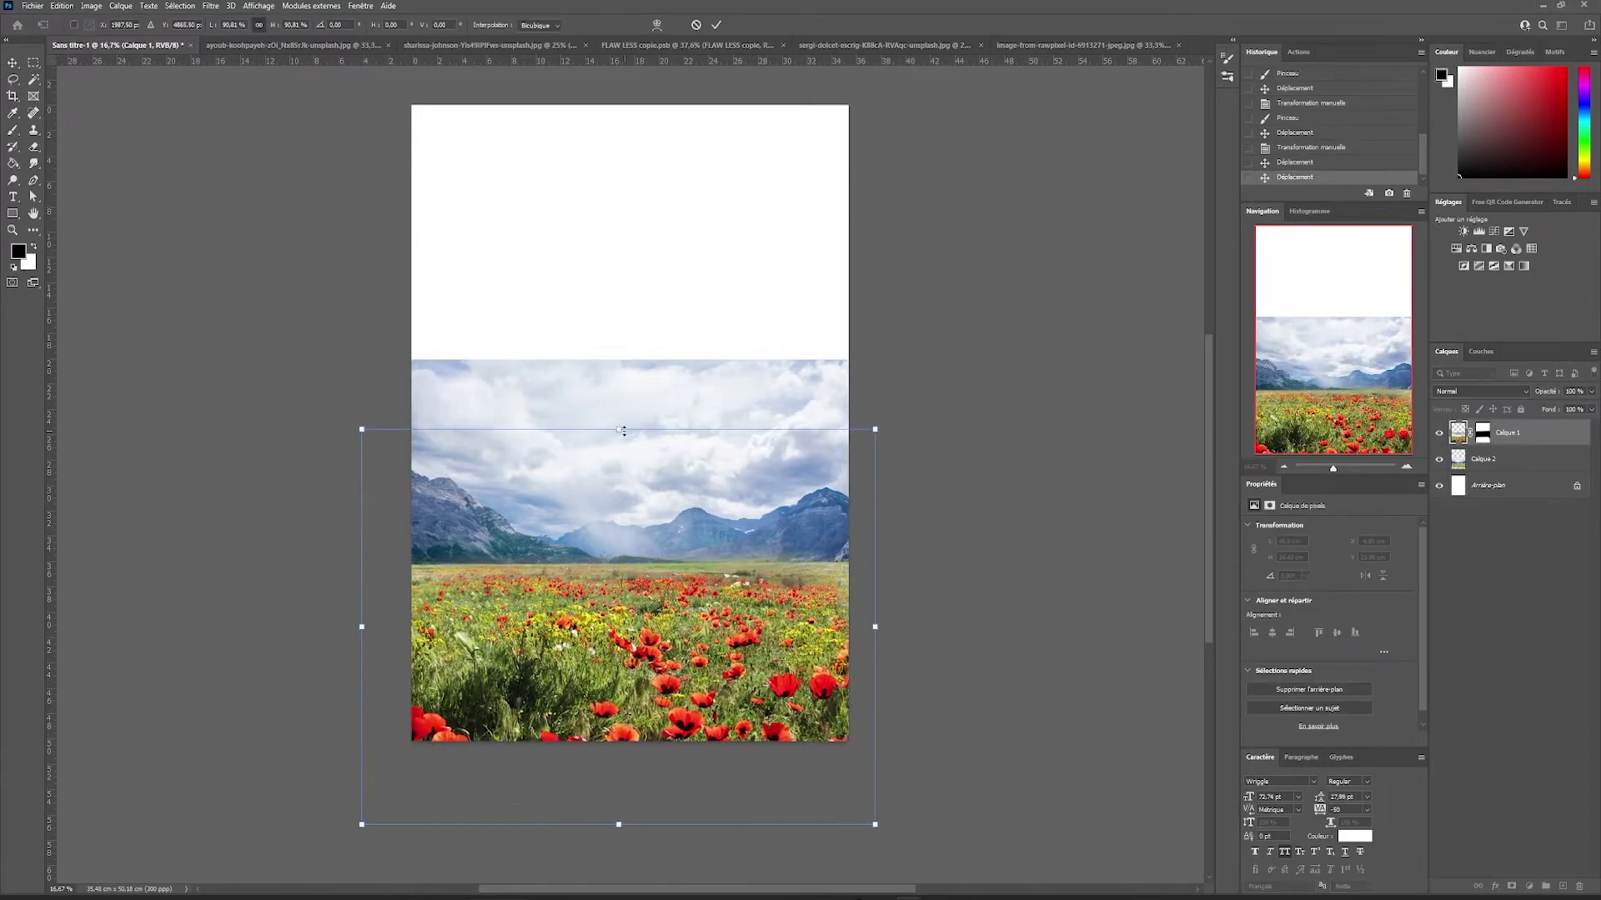
{"action": "key", "text": "Return"}
- Blend the poppies into the meadow below the horizon by painting black on their mask, undoing the last stroke
{"action": "key", "text": "b"}
{"action": "left_click", "coordinate": [1482, 433]}
{"action": "key", "text": "x"}
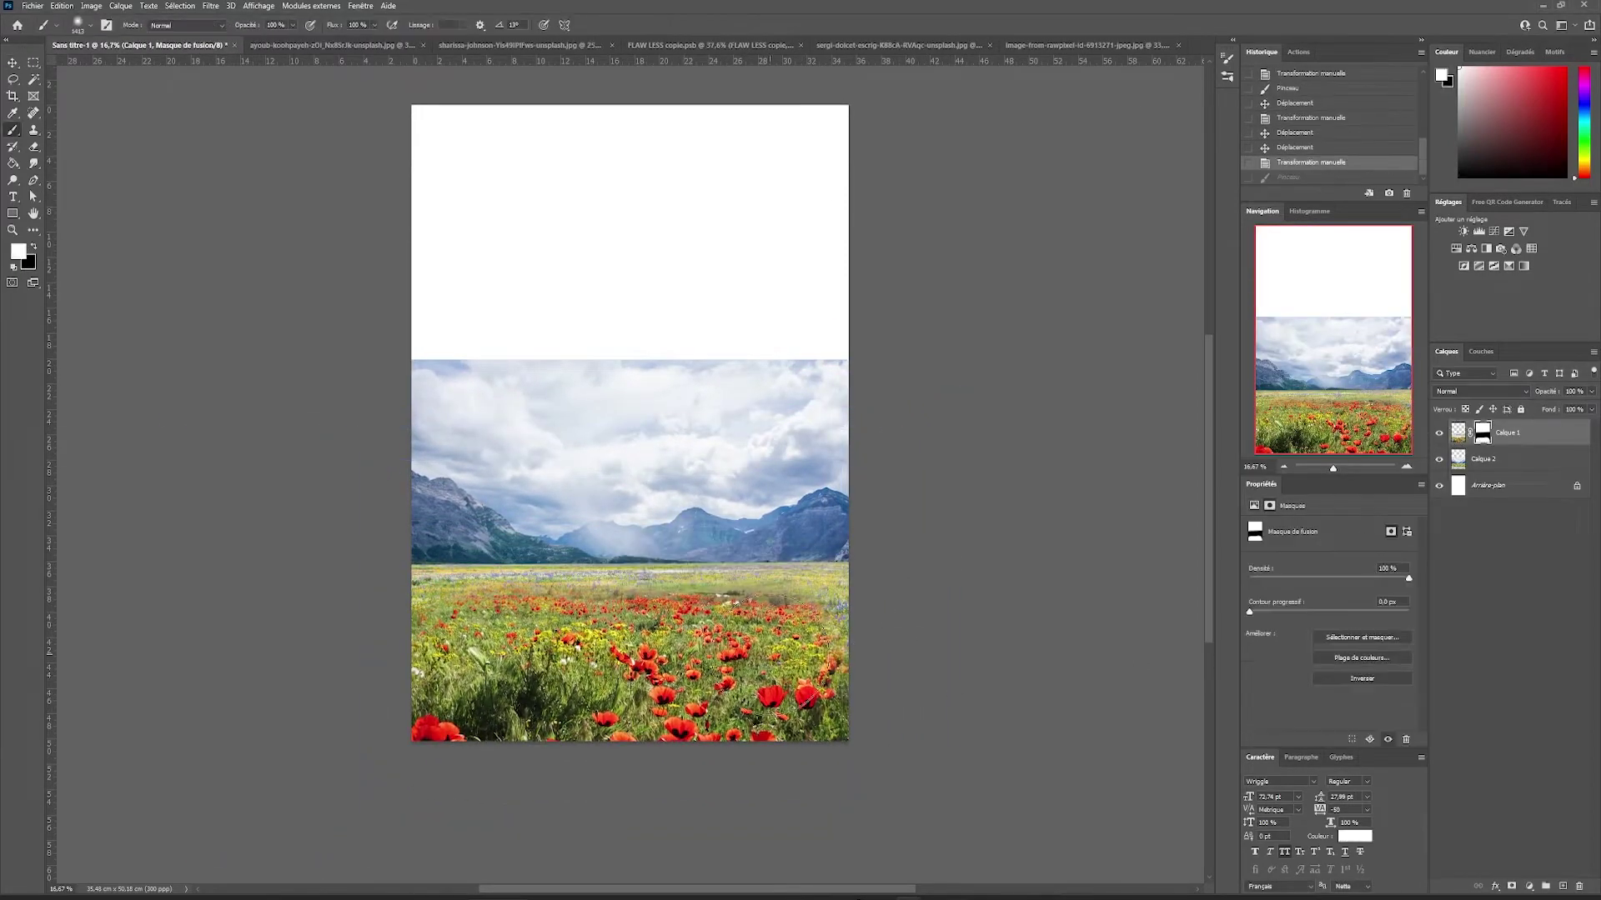
{"action": "key", "text": "x"}
{"action": "left_click_drag", "start_coordinate": [813, 594], "coordinate": [392, 613]}
{"action": "left_click_drag", "start_coordinate": [421, 584], "coordinate": [825, 580]}
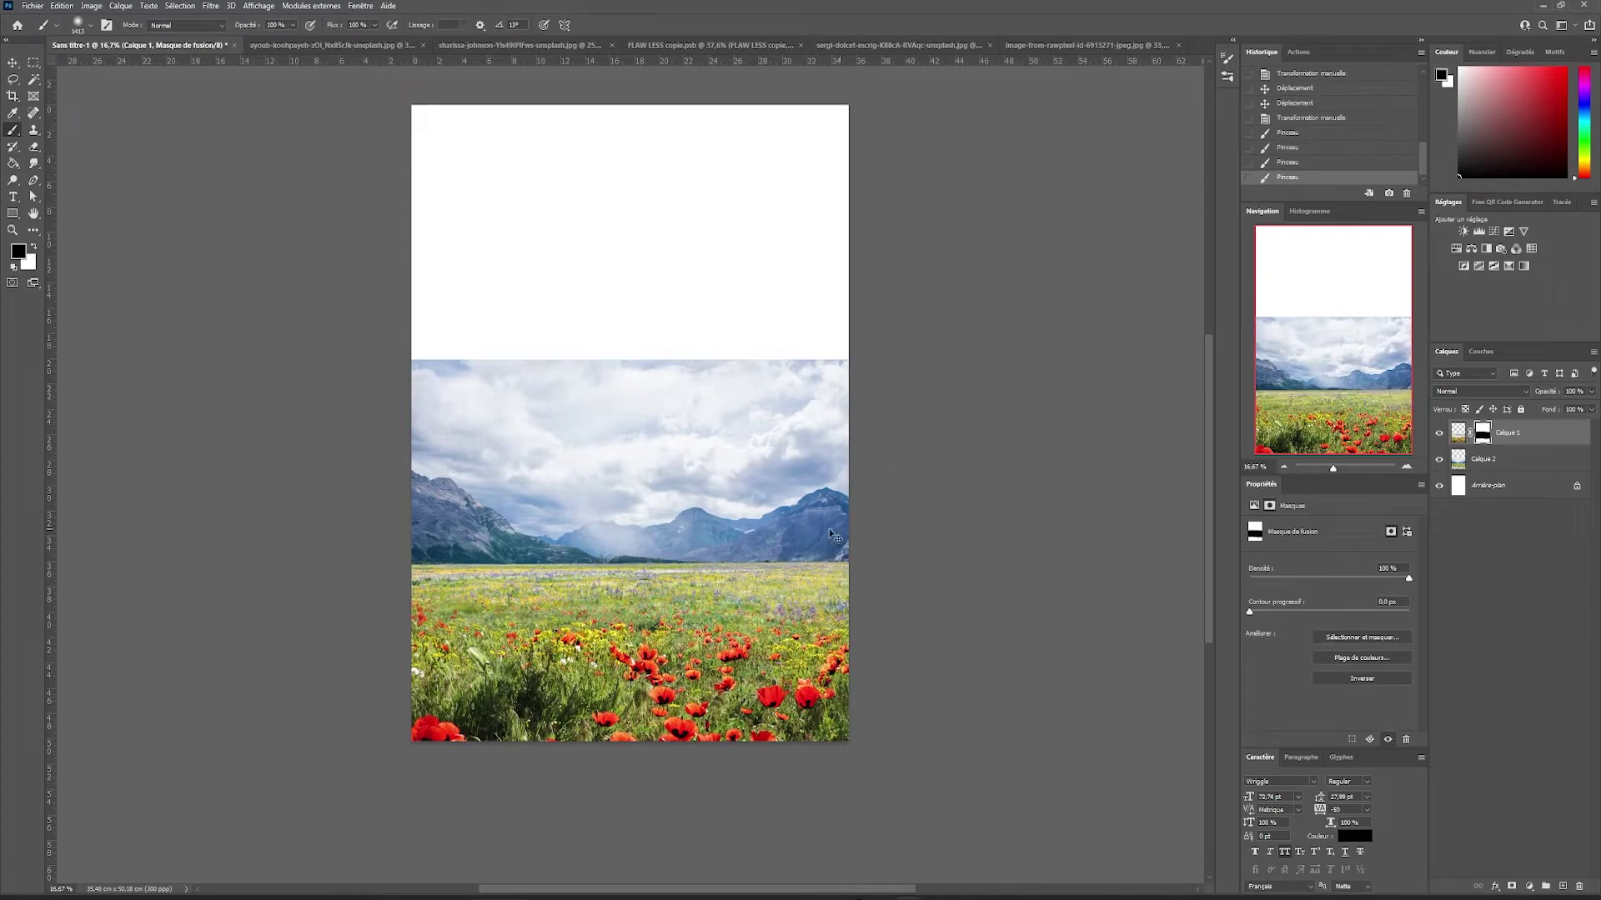
{"action": "key", "text": "ctrl+z"}
- Distort the poppy layer in perspective by pulling its upper corners inward and down to the canvas edges
{"action": "key", "text": "ctrl+t"}
{"action": "left_click_drag", "start_coordinate": [382, 461], "coordinate": [418, 489]}
{"action": "left_click_drag", "start_coordinate": [854, 461], "coordinate": [850, 488]}
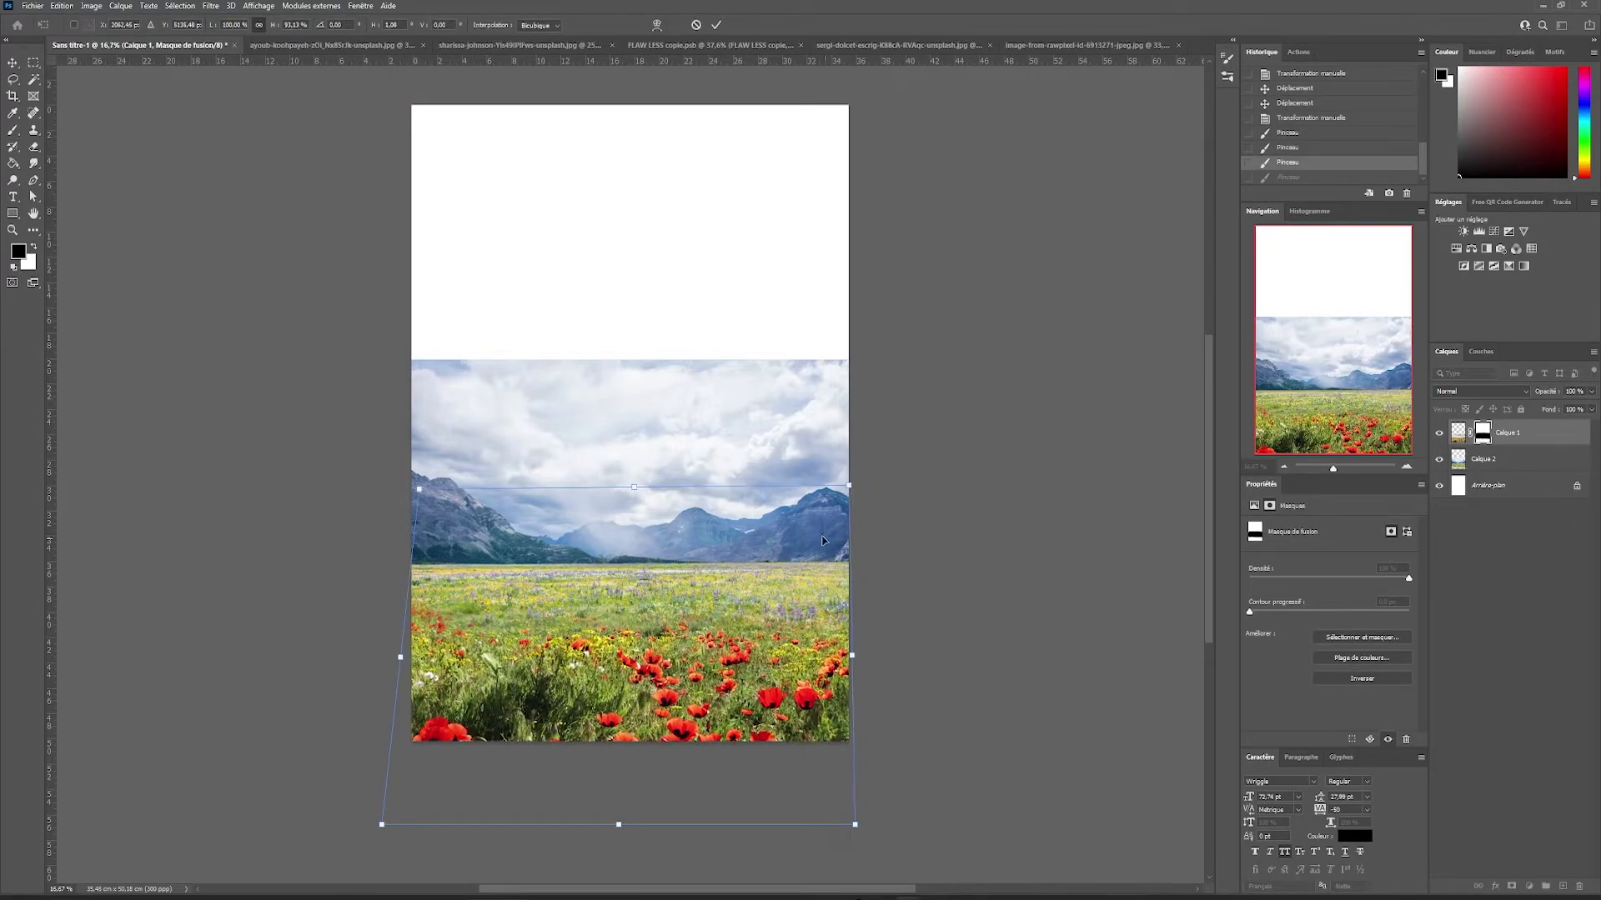
{"action": "left_click_drag", "start_coordinate": [777, 665], "coordinate": [757, 683]}
{"action": "key", "text": "Return"}
- Shift the mountain photo slightly upward and deselect all layers
{"action": "scroll", "coordinate": [640, 661], "scroll_direction": "up", "scroll_amount": 4}
{"action": "scroll", "coordinate": [627, 577], "scroll_direction": "down", "scroll_amount": 2}
{"action": "key", "text": "v"}
{"action": "left_click", "coordinate": [736, 494]}
{"action": "scroll", "coordinate": [875, 567], "scroll_direction": "down", "scroll_amount": 3}
{"action": "left_click", "coordinate": [1043, 427]}
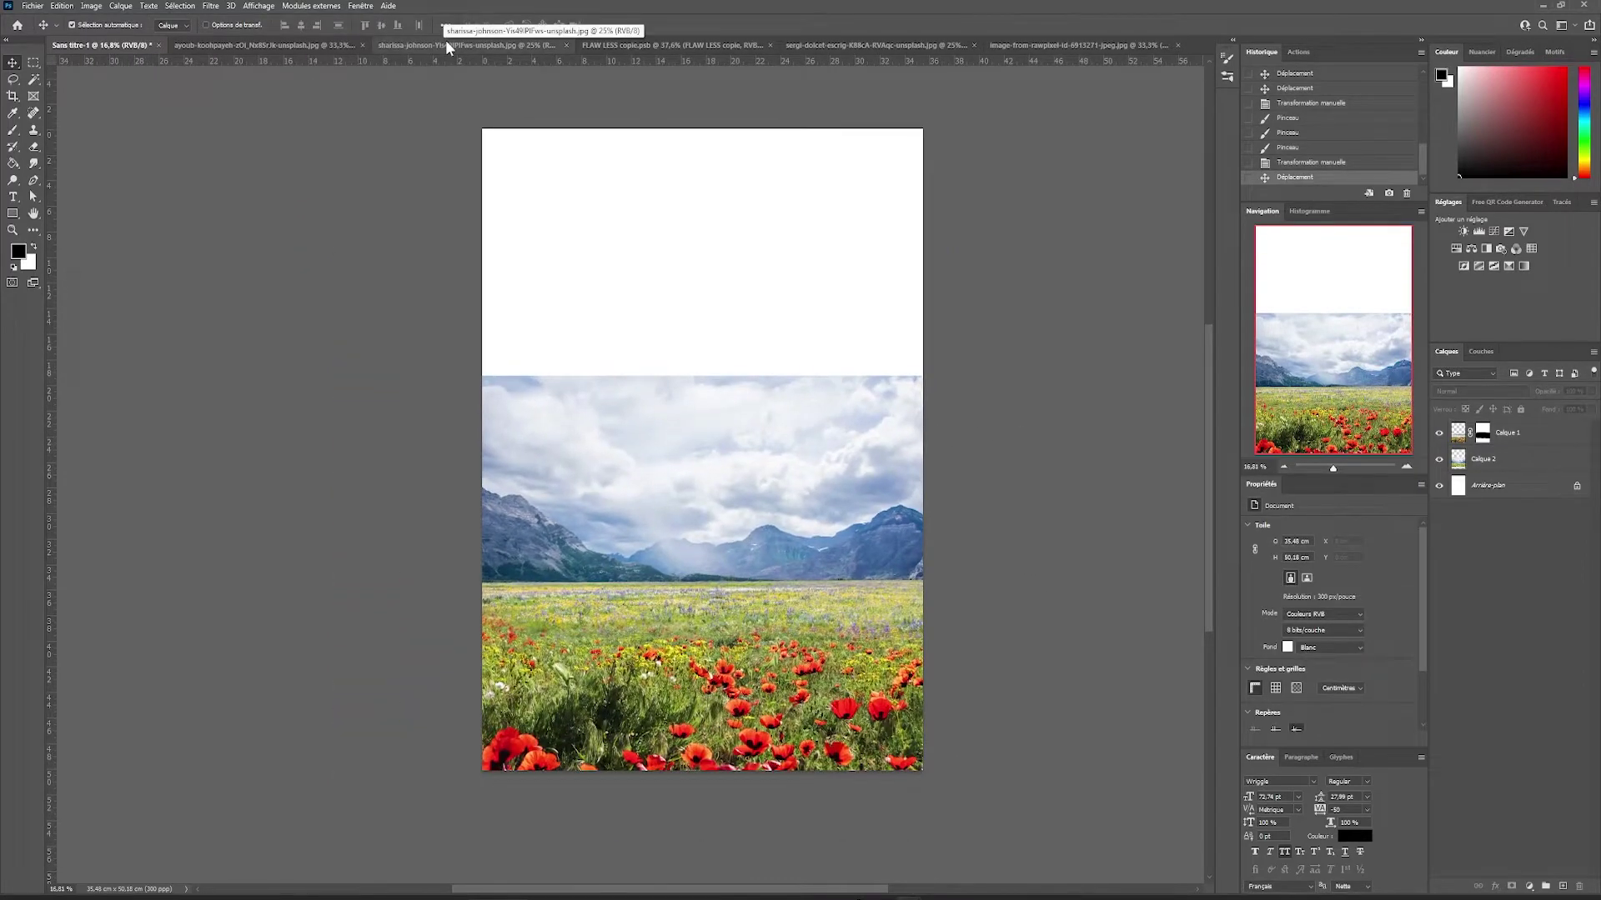
- In the photo of the woman, clear the selection, select the subject and mask out the background
{"action": "left_click", "coordinate": [914, 45]}
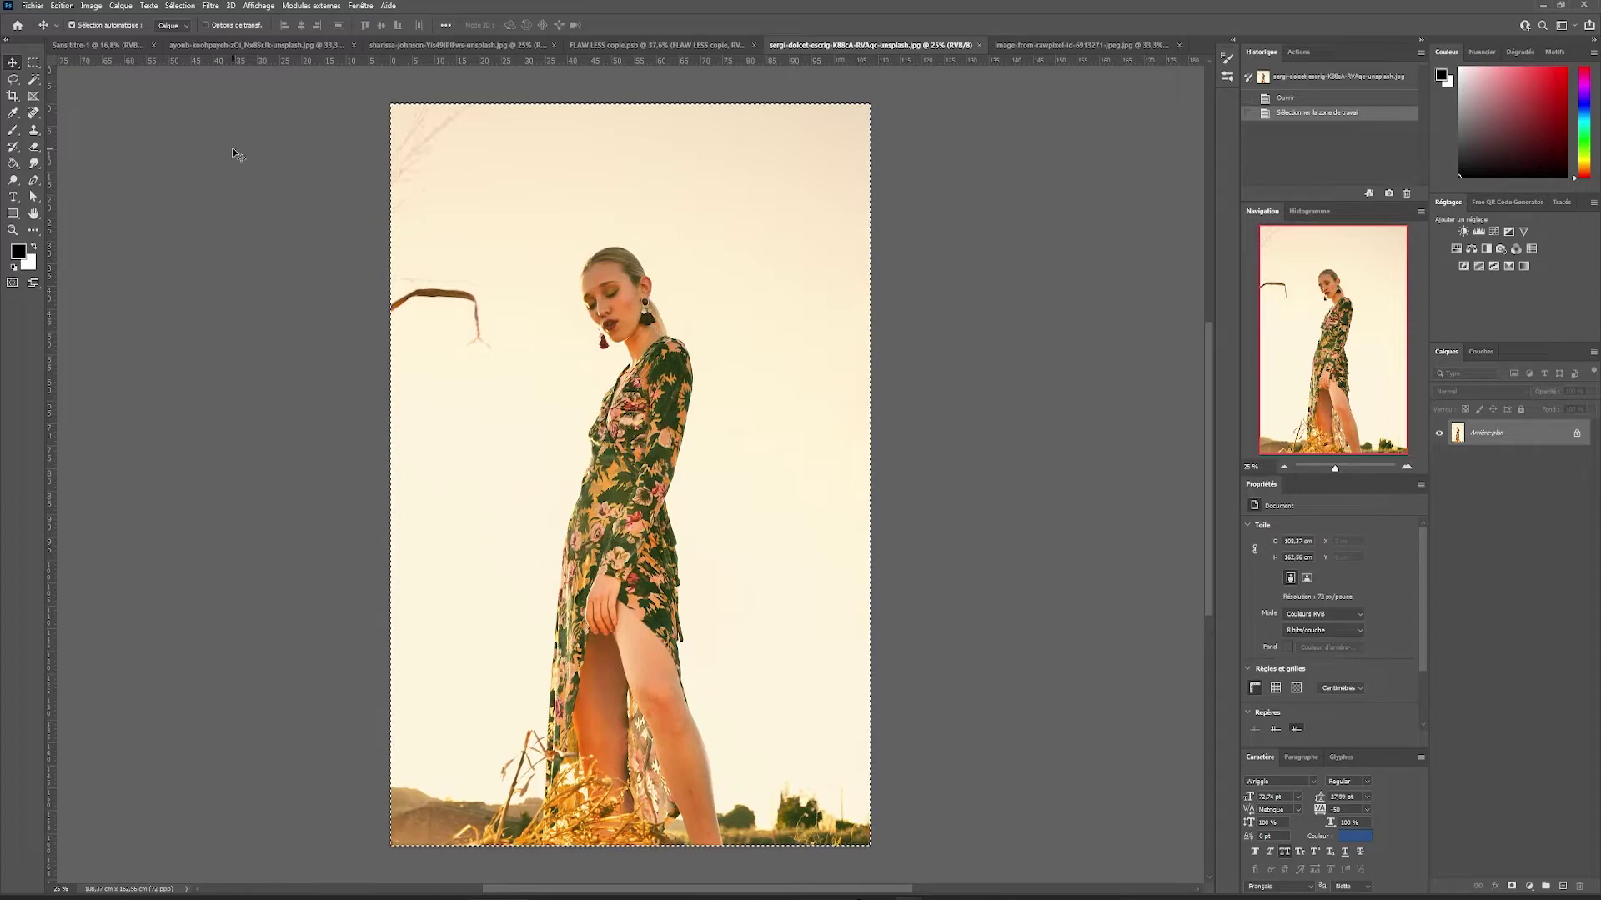
{"action": "key", "text": "m"}
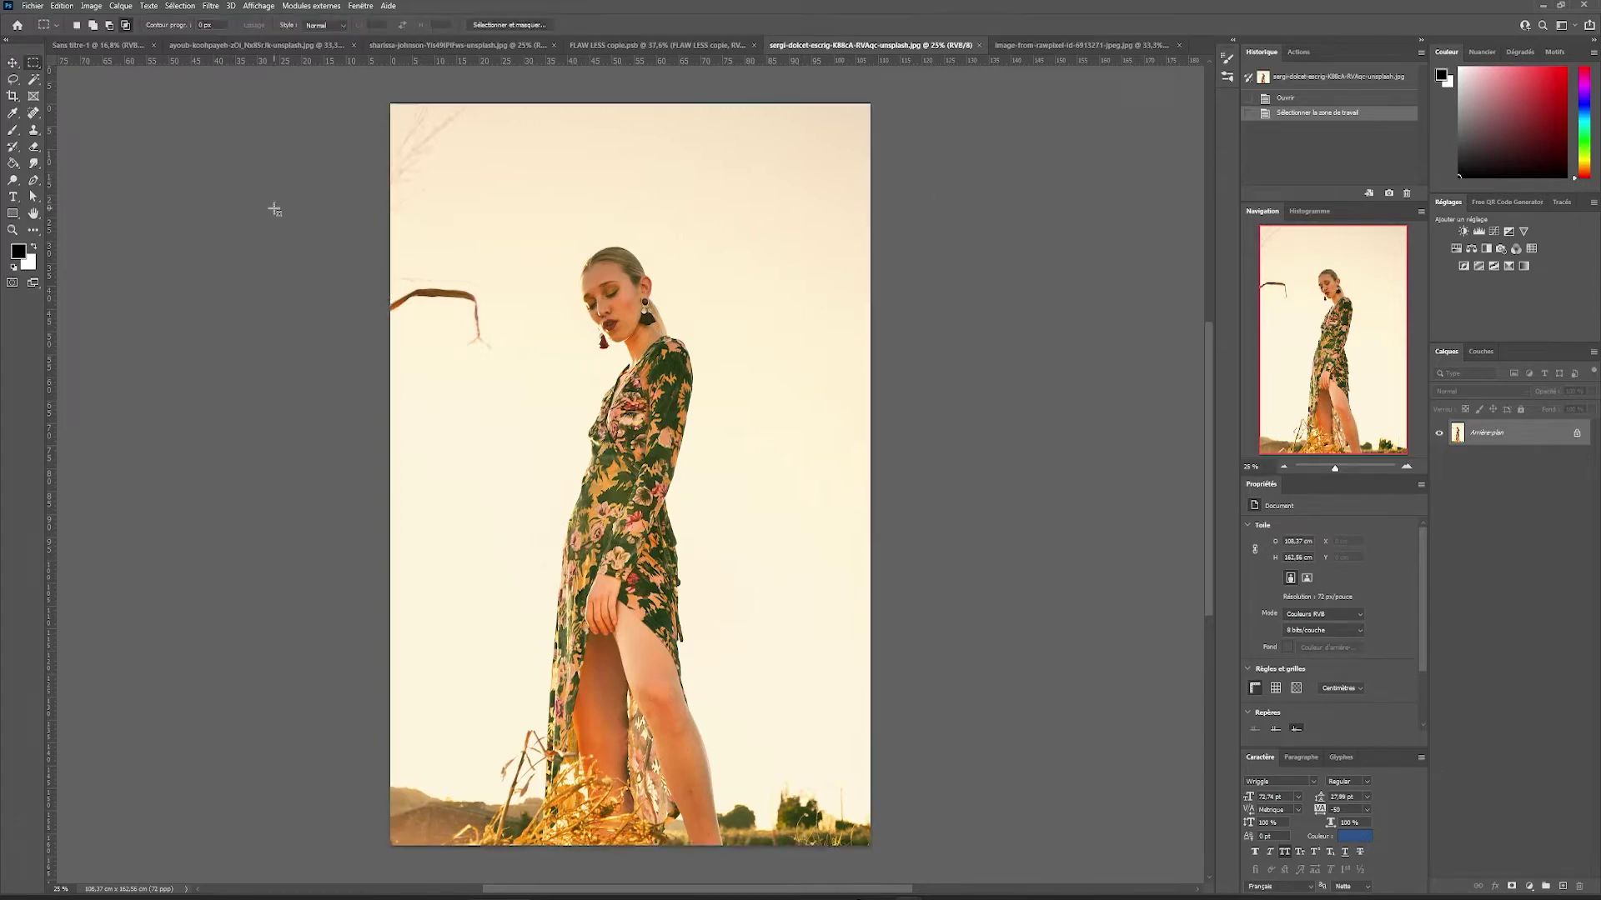
{"action": "key", "text": "ctrl+d"}
{"action": "left_click", "coordinate": [179, 6]}
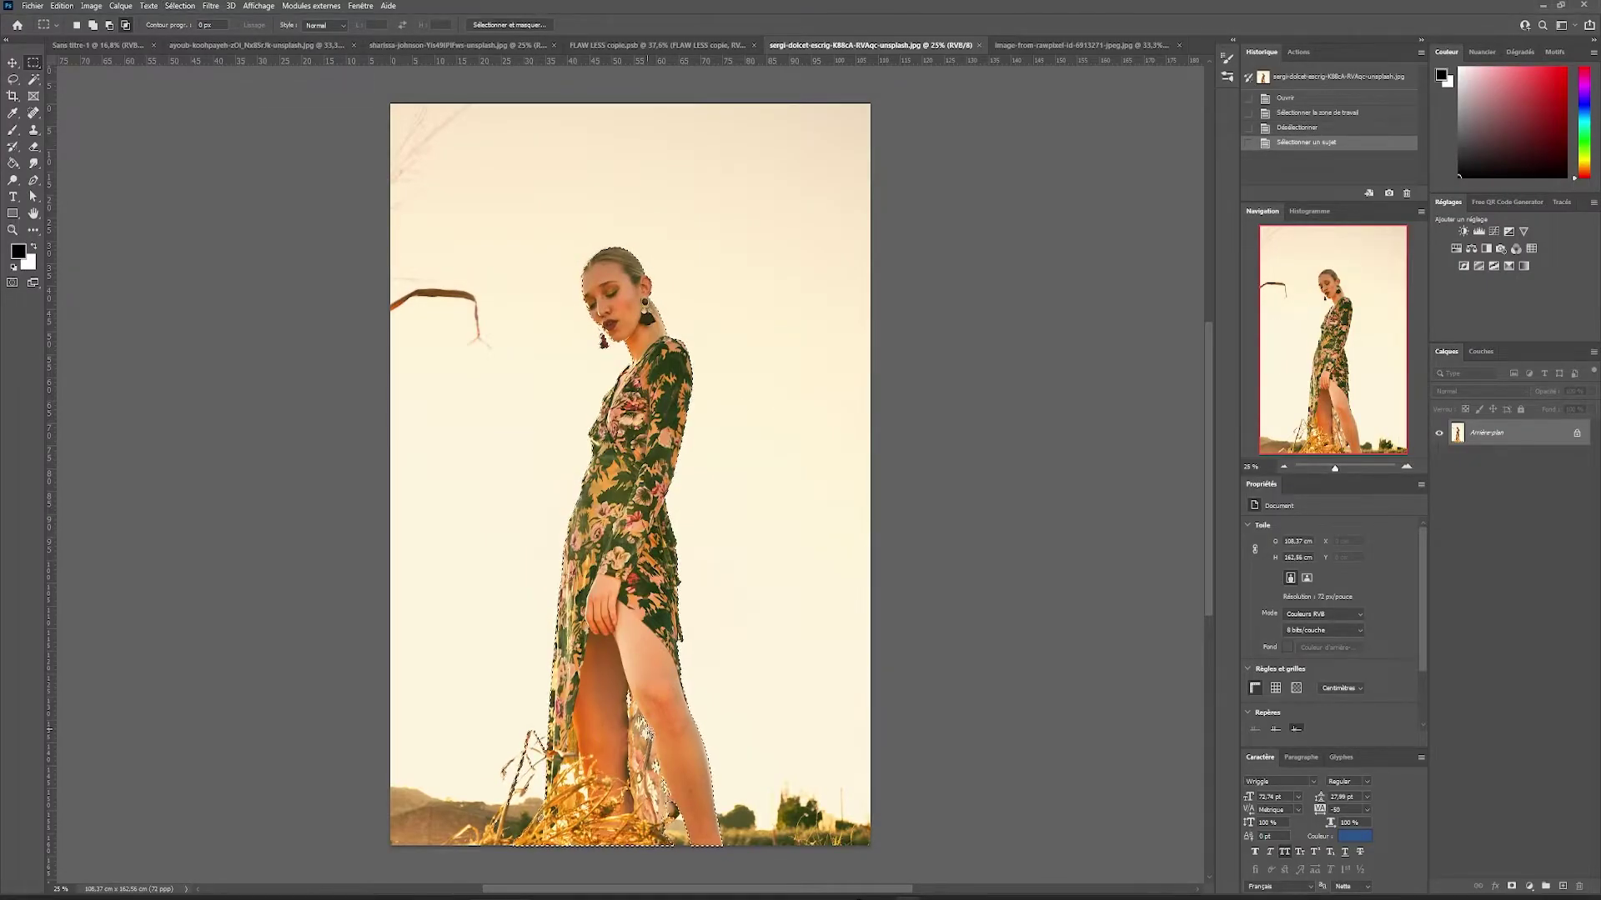
{"action": "left_click", "coordinate": [1512, 887]}
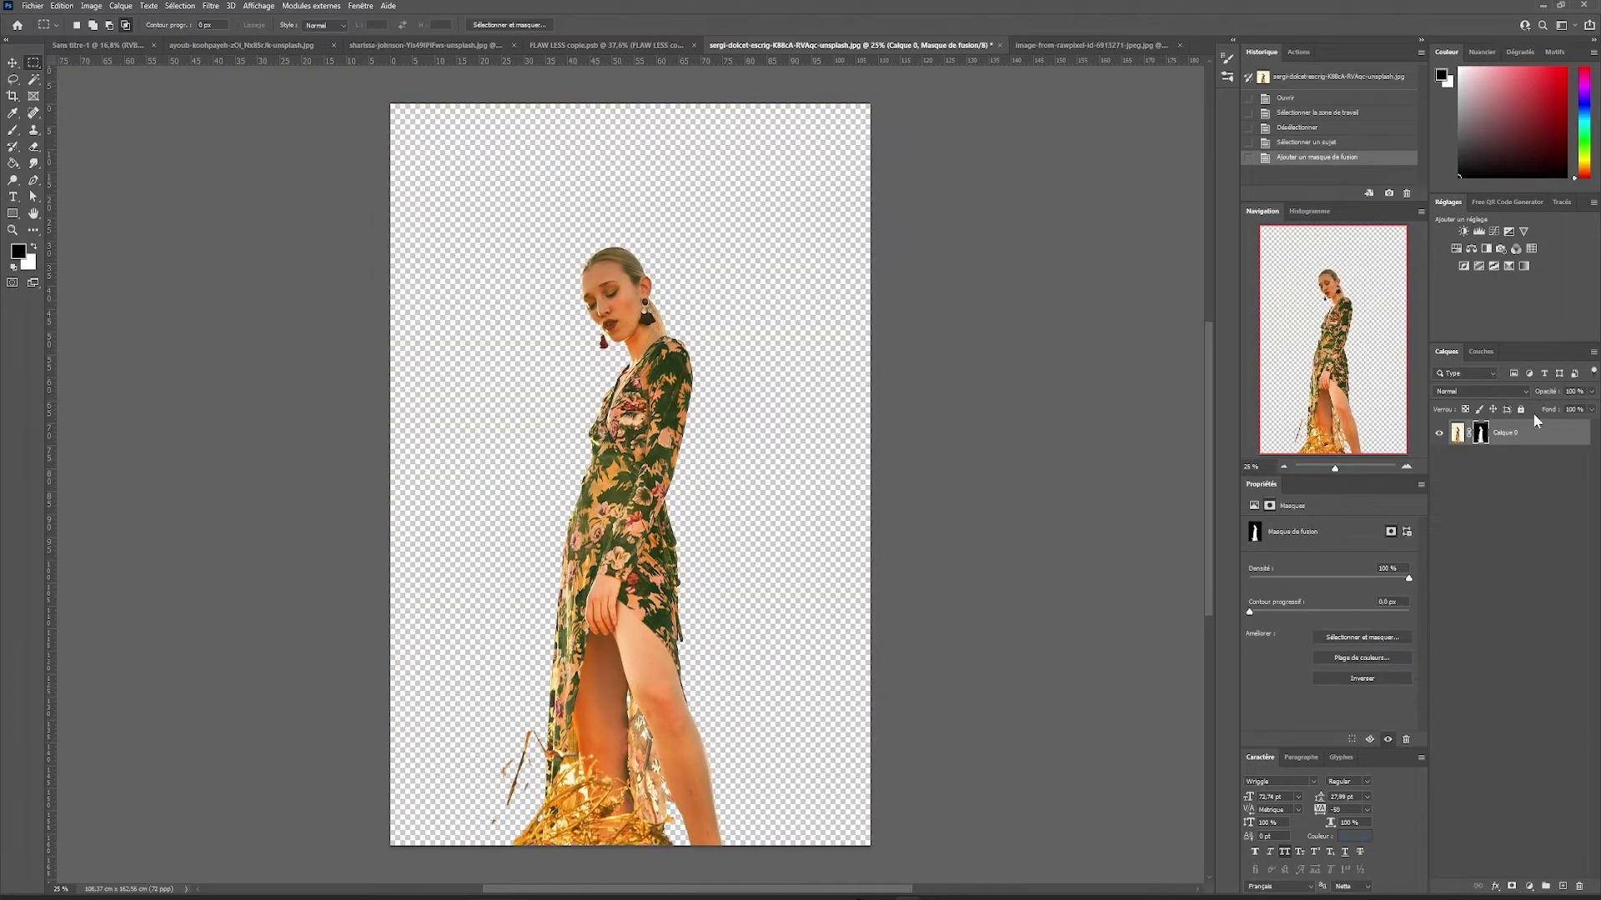
- Duplicate the cut-out woman into the poster, enlarge her and centre her so her legs reach the foot of the page
{"action": "left_click", "coordinate": [1524, 441]}
{"action": "left_click", "coordinate": [113, 45]}
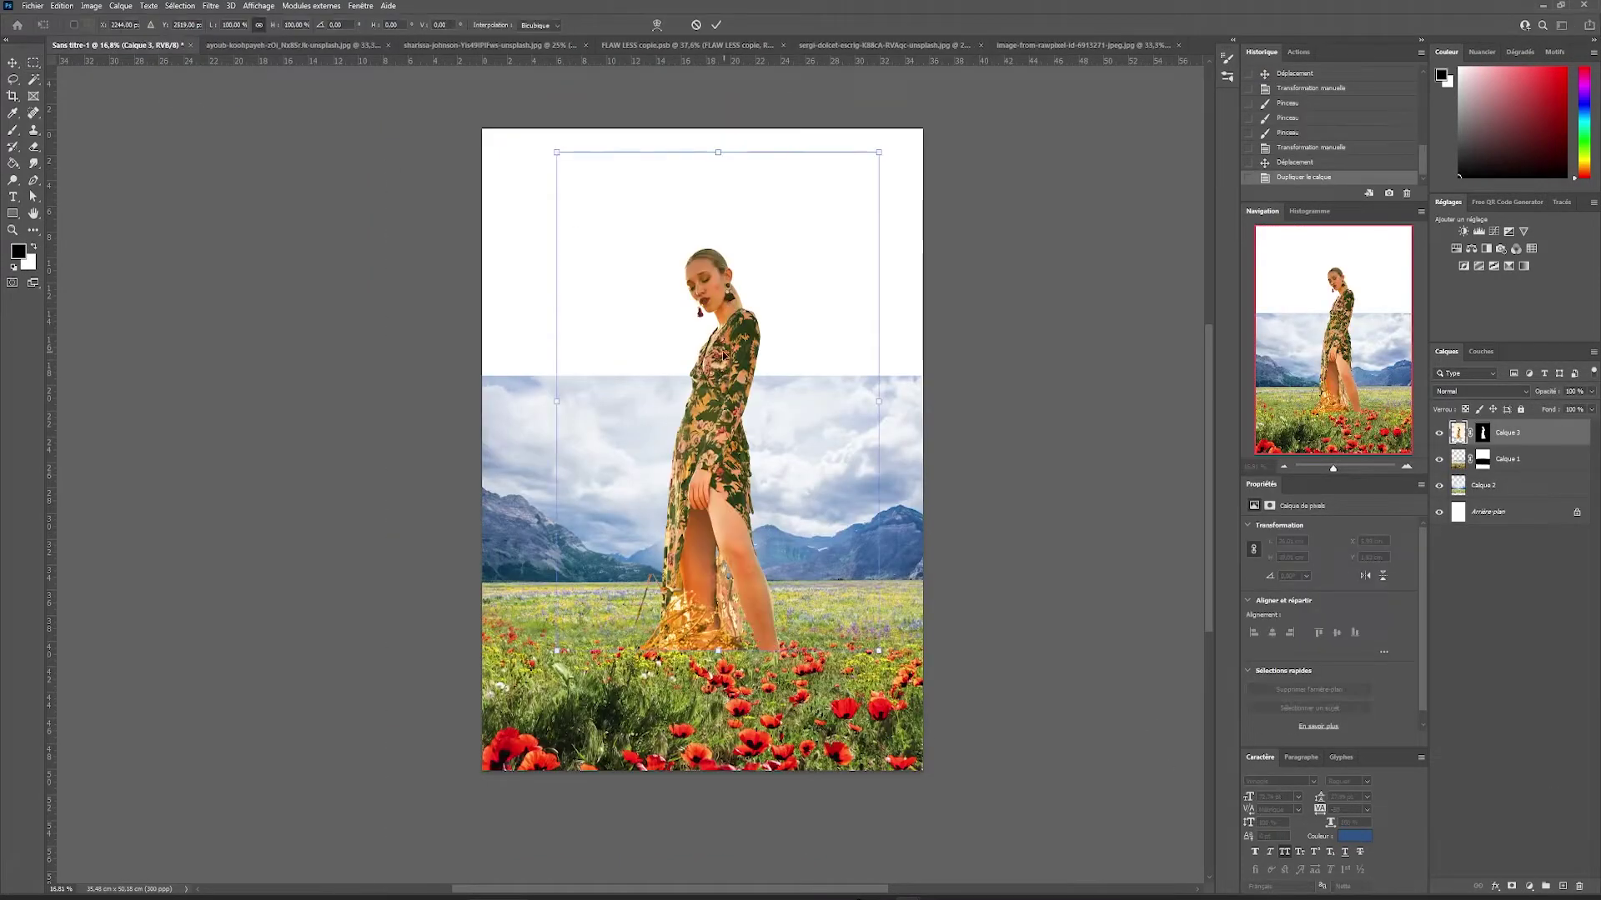
{"action": "left_click_drag", "start_coordinate": [719, 650], "coordinate": [722, 817]}
{"action": "left_click_drag", "start_coordinate": [777, 495], "coordinate": [738, 499]}
{"action": "left_click_drag", "start_coordinate": [702, 193], "coordinate": [699, 153]}
{"action": "left_click_drag", "start_coordinate": [694, 304], "coordinate": [699, 305]}
{"action": "key", "text": "Return"}
- Touch up the woman's layer mask around the legs and dress hem with the brush
{"action": "left_click", "coordinate": [1483, 433]}
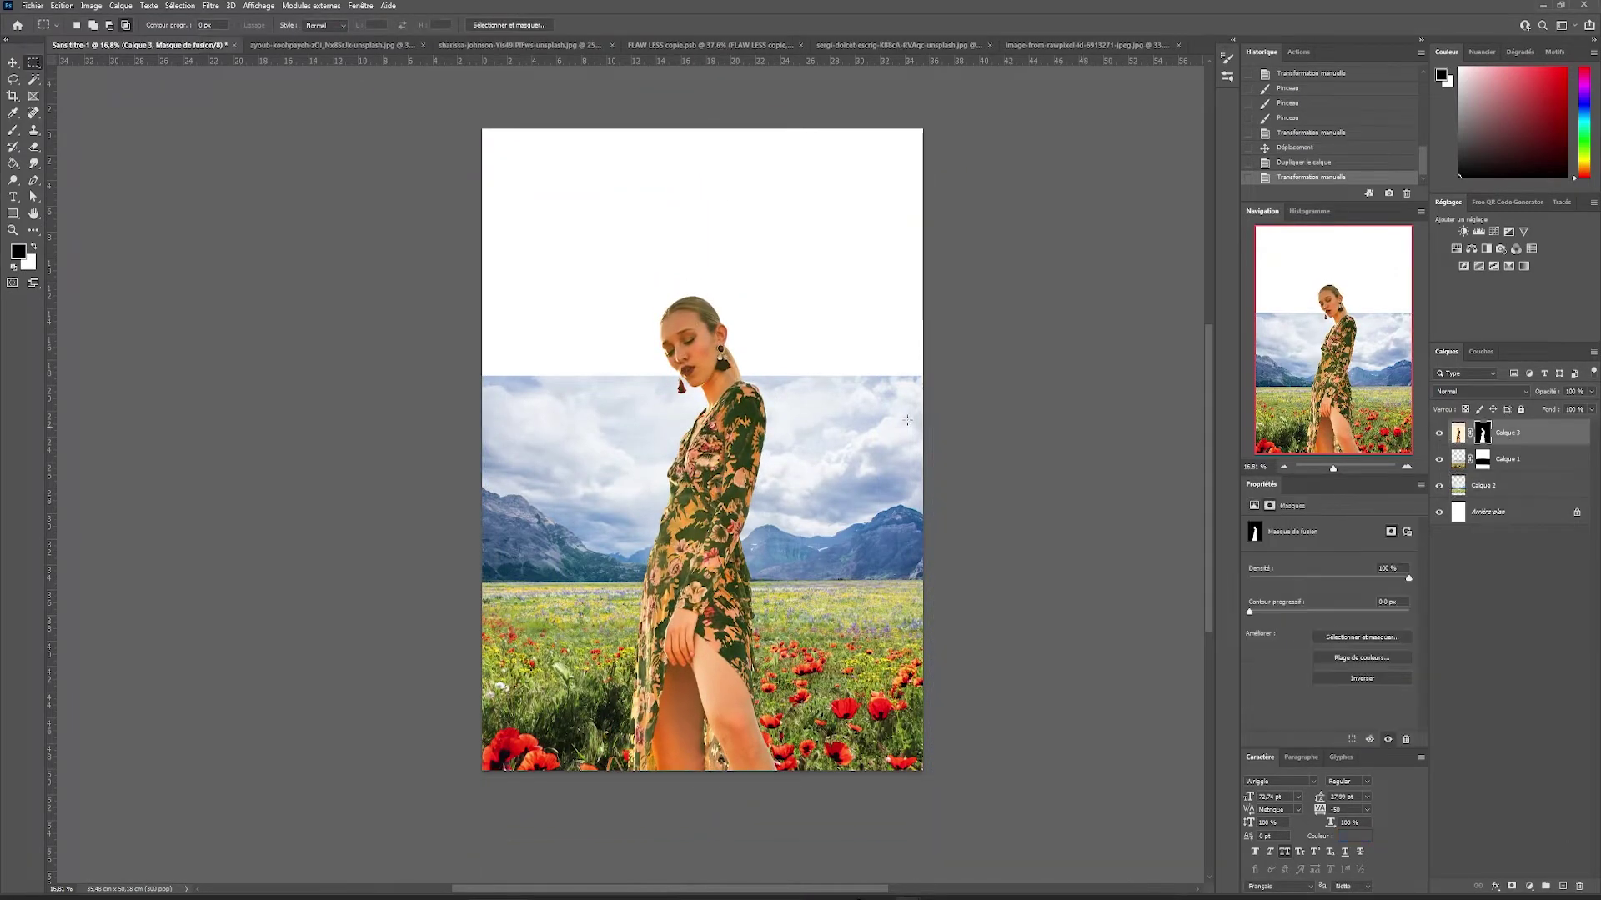
{"action": "key", "text": "b"}
{"action": "left_click", "coordinate": [90, 25]}
{"action": "scroll", "coordinate": [698, 374], "scroll_direction": "up", "scroll_amount": 10}
{"action": "key", "text": "x"}
{"action": "left_click_drag", "start_coordinate": [800, 692], "coordinate": [788, 171]}
{"action": "left_click_drag", "start_coordinate": [709, 241], "coordinate": [803, 147]}
{"action": "left_click_drag", "start_coordinate": [634, 833], "coordinate": [589, 63]}
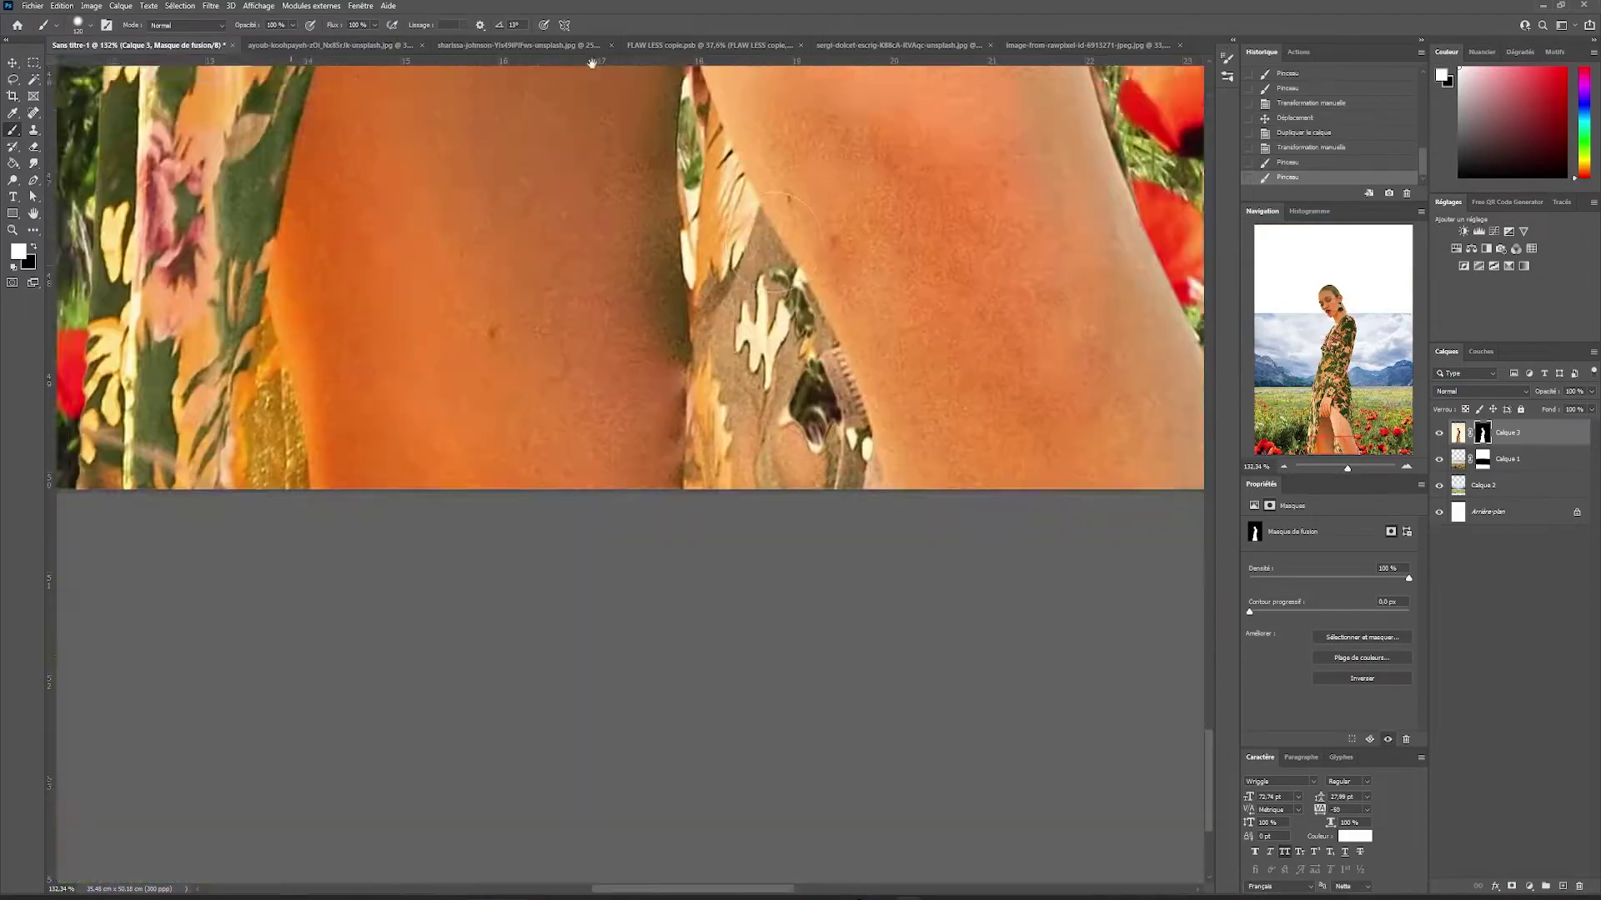
{"action": "scroll", "coordinate": [467, 375], "scroll_direction": "down", "scroll_amount": 4}
{"action": "left_click_drag", "start_coordinate": [432, 418], "coordinate": [794, 257]}
{"action": "key", "text": "x"}
{"action": "left_click", "coordinate": [337, 615]}
{"action": "key", "text": "ctrl+z"}
{"action": "left_click", "coordinate": [335, 612]}
{"action": "key", "text": "ctrl+z"}
- Refine the woman's layer mask further up the figure with the brush
{"action": "scroll", "coordinate": [517, 467], "scroll_direction": "down", "scroll_amount": 3}
{"action": "left_click_drag", "start_coordinate": [584, 125], "coordinate": [576, 750]}
{"action": "key", "text": "x"}
{"action": "key", "text": "x"}
{"action": "left_click_drag", "start_coordinate": [834, 642], "coordinate": [864, 508]}
{"action": "scroll", "coordinate": [864, 508], "scroll_direction": "up", "scroll_amount": 4}
{"action": "left_click_drag", "start_coordinate": [769, 552], "coordinate": [742, 414]}
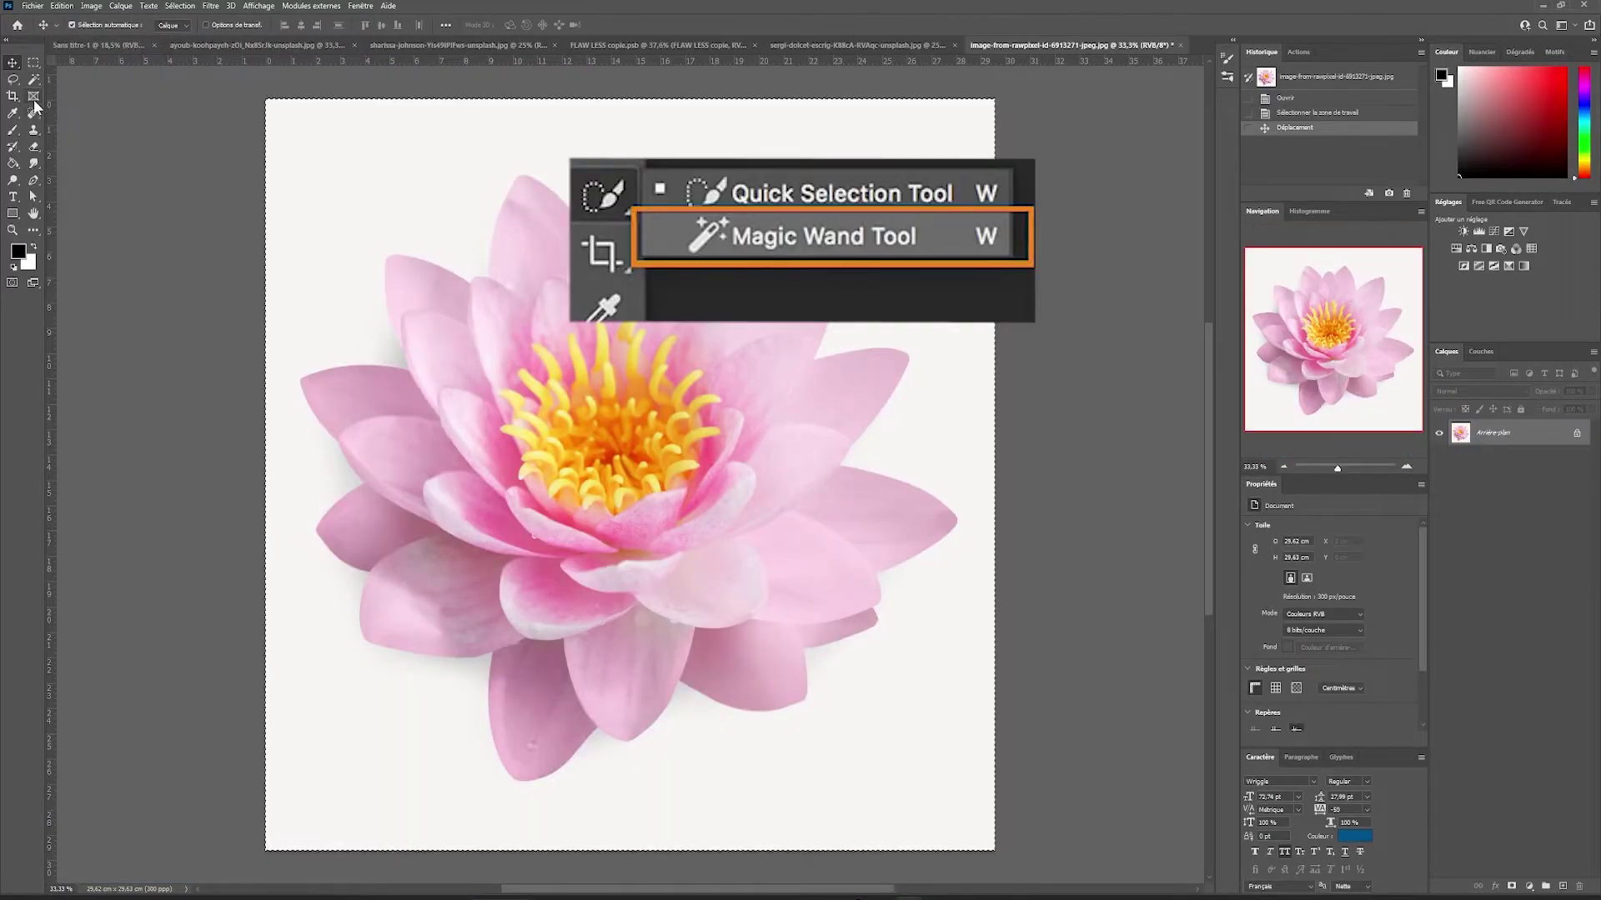
- In the lotus photo, clear the full selection and select the plain background with the Magic Wand
{"action": "key", "text": "m"}
{"action": "key", "text": "ctrl+d"}
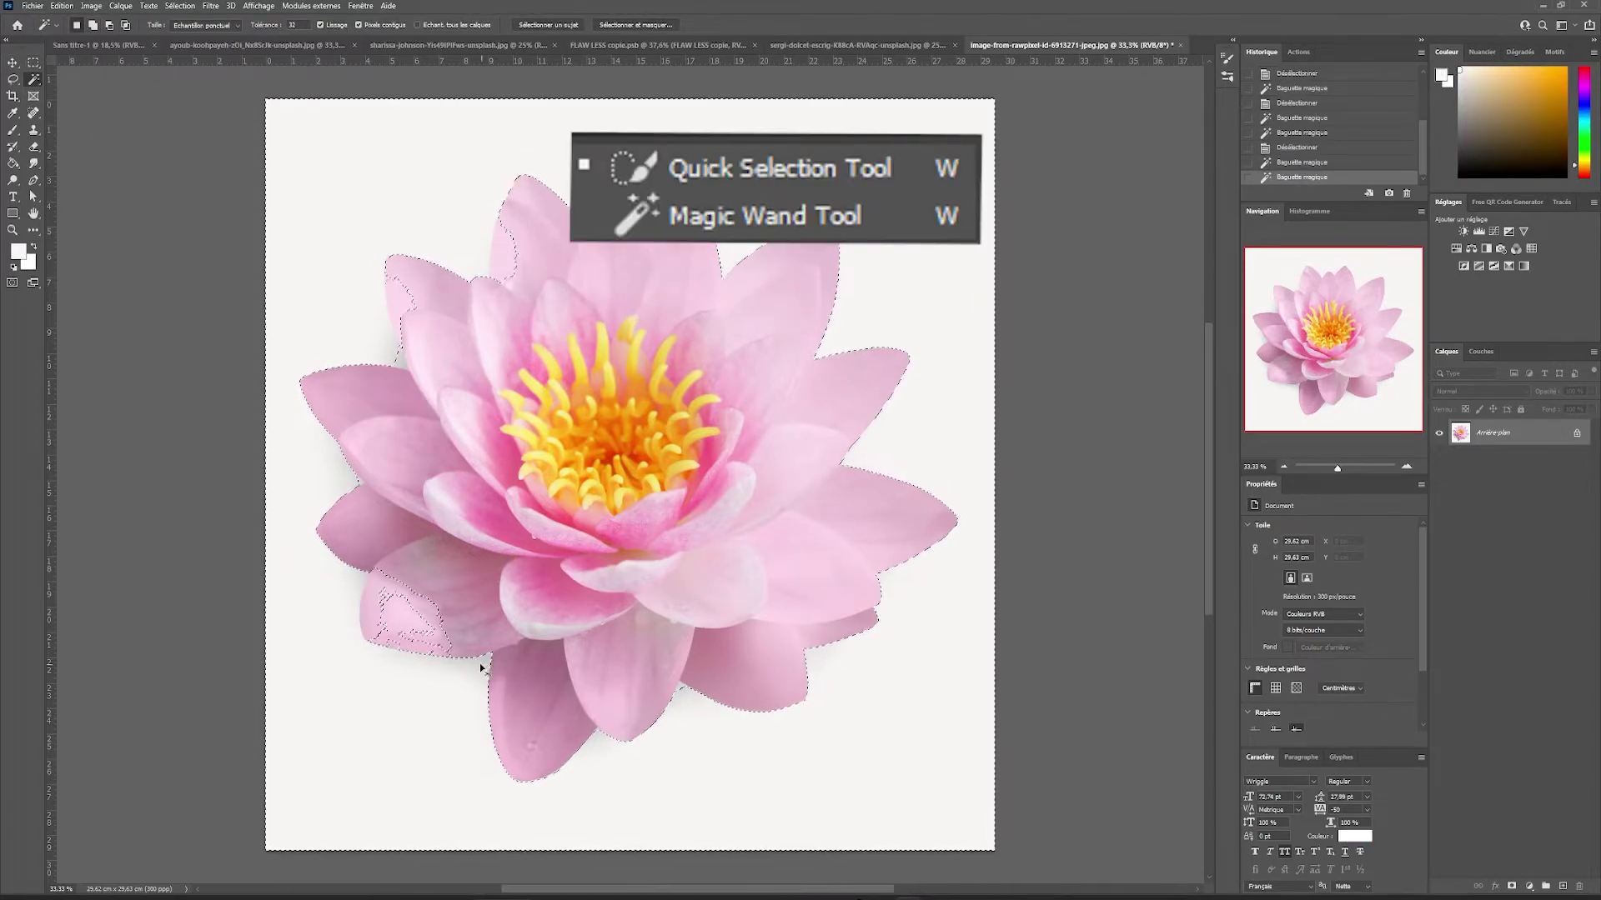
{"action": "key", "text": "ctrl+z"}
- Correct the background selection with the Quick Selection tool so it follows the lotus petals' edges
{"action": "right_click", "coordinate": [34, 80]}
{"action": "left_click", "coordinate": [85, 94]}
{"action": "left_click", "coordinate": [509, 232]}
{"action": "left_click_drag", "start_coordinate": [522, 281], "coordinate": [509, 220]}
{"action": "left_click_drag", "start_coordinate": [401, 292], "coordinate": [407, 315]}
{"action": "left_click", "coordinate": [396, 358]}
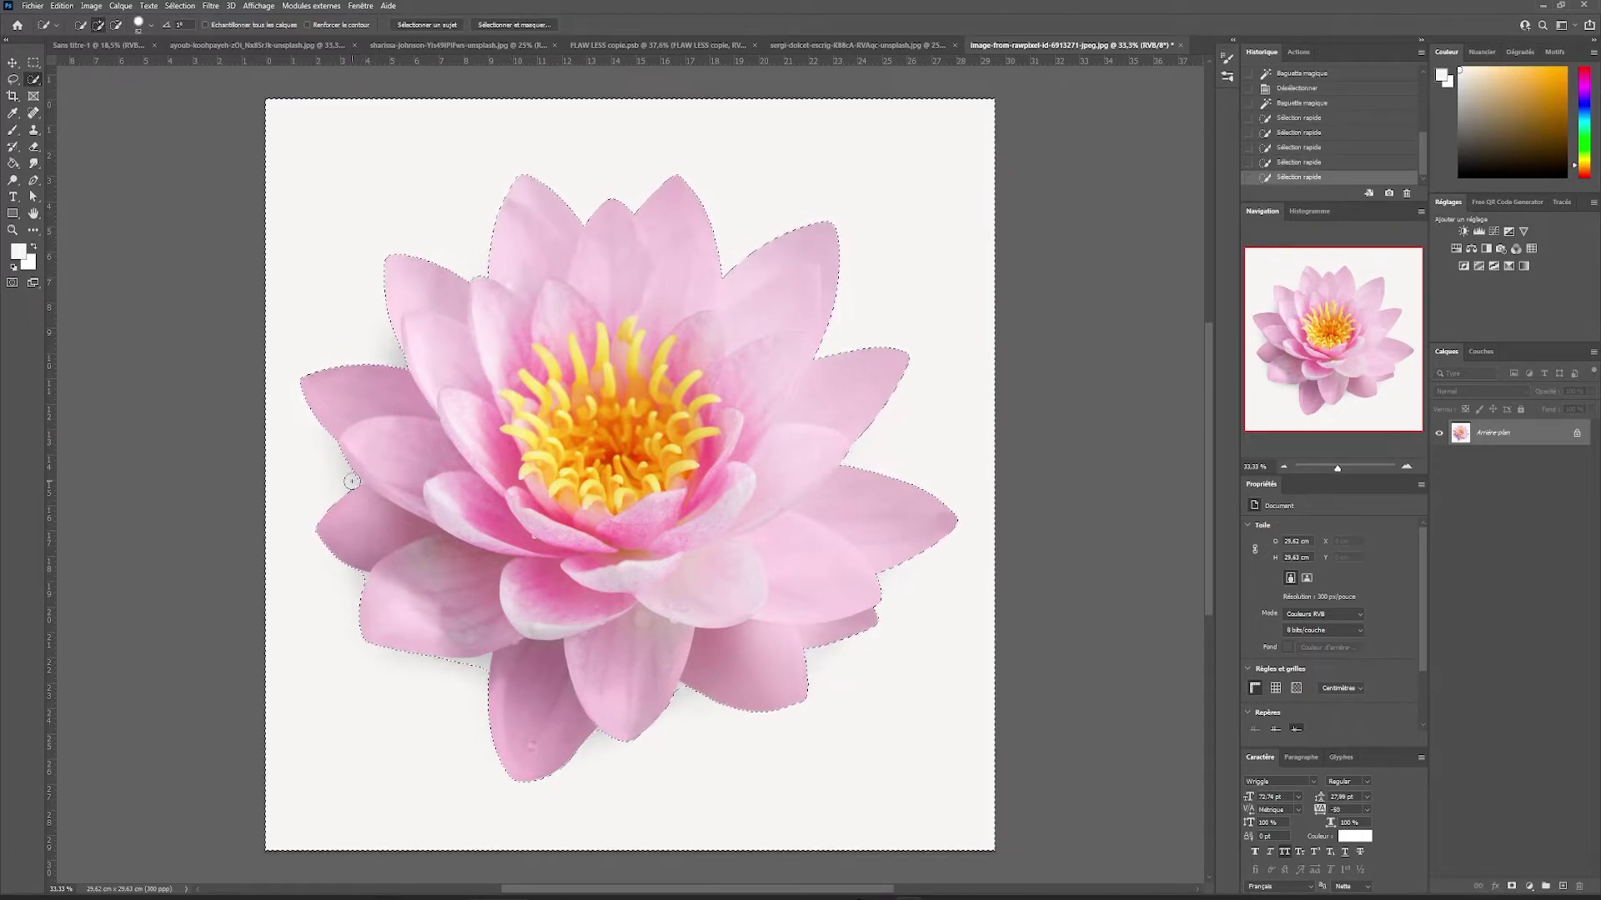
{"action": "left_click", "coordinate": [352, 482]}
{"action": "left_click", "coordinate": [356, 577]}
{"action": "left_click", "coordinate": [446, 668]}
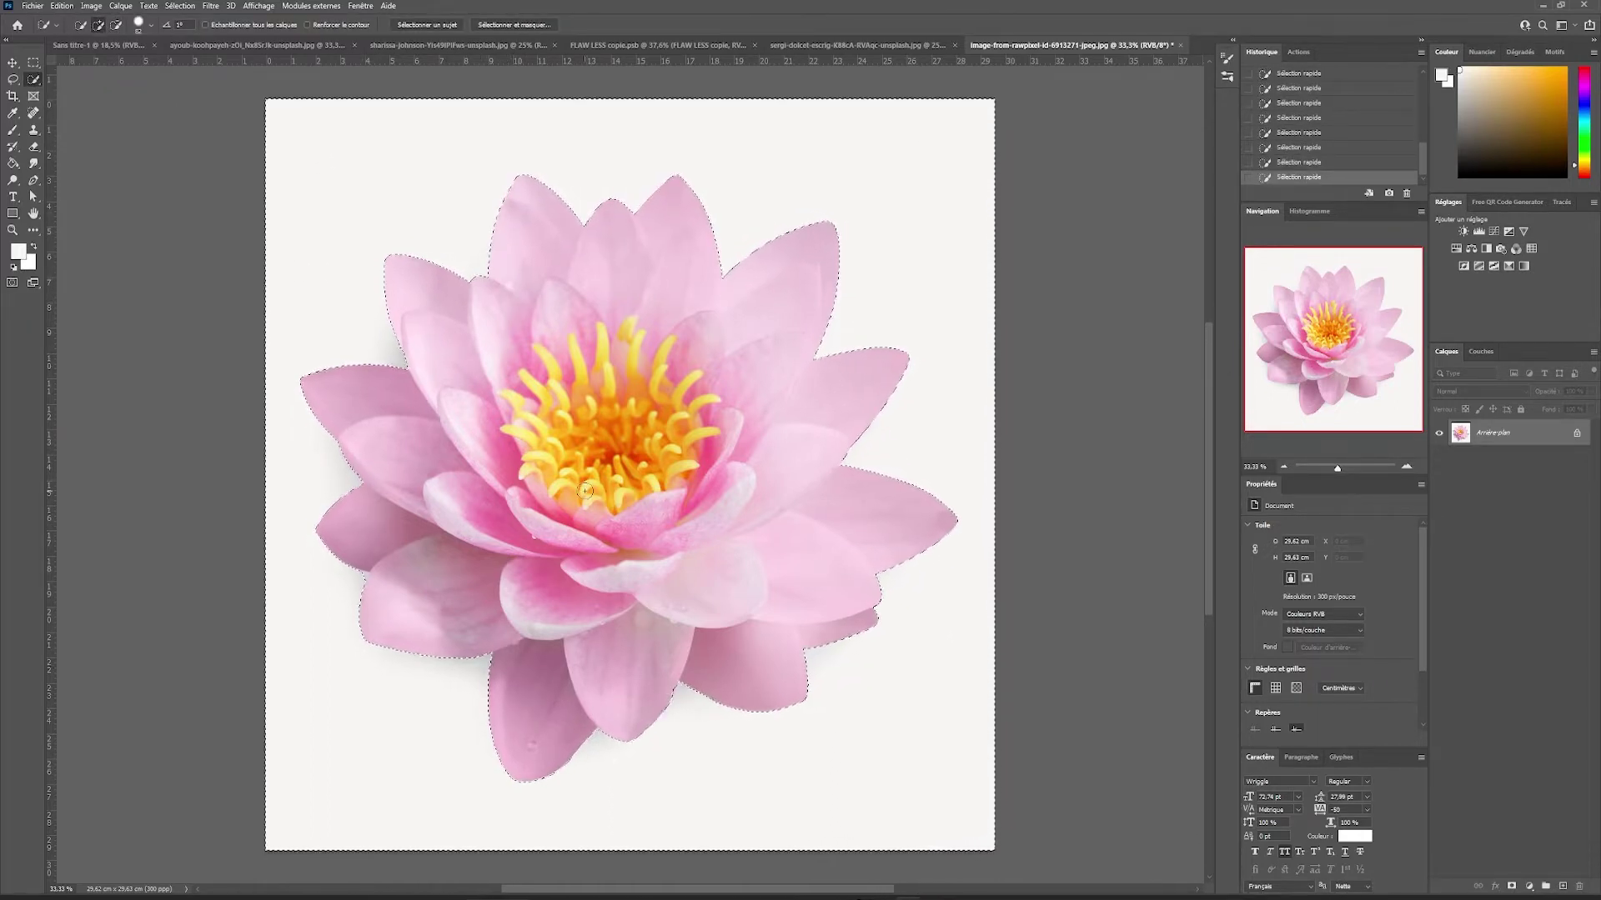
- Invert the selection and mask out the lotus's background with a layer mask
{"action": "key", "text": "m"}
{"action": "right_click", "coordinate": [596, 438]}
{"action": "left_click", "coordinate": [627, 458]}
{"action": "left_click", "coordinate": [1511, 886]}
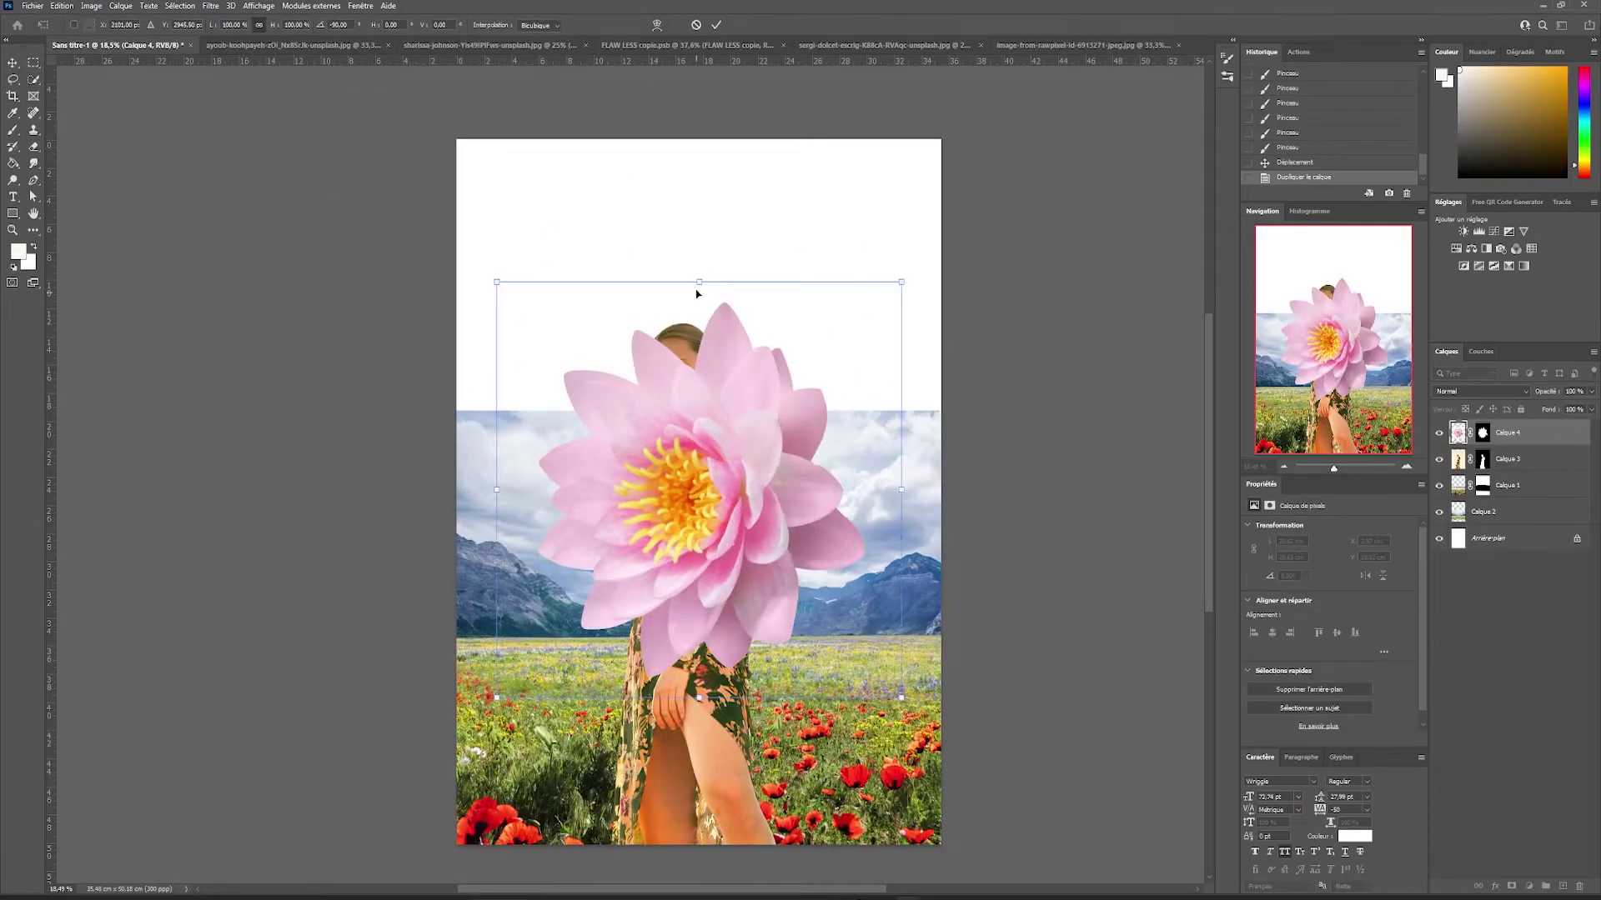
- Scale the cut-out lotus in the poster to about 47% and place it over the woman's head
{"action": "left_click_drag", "start_coordinate": [701, 504], "coordinate": [692, 372]}
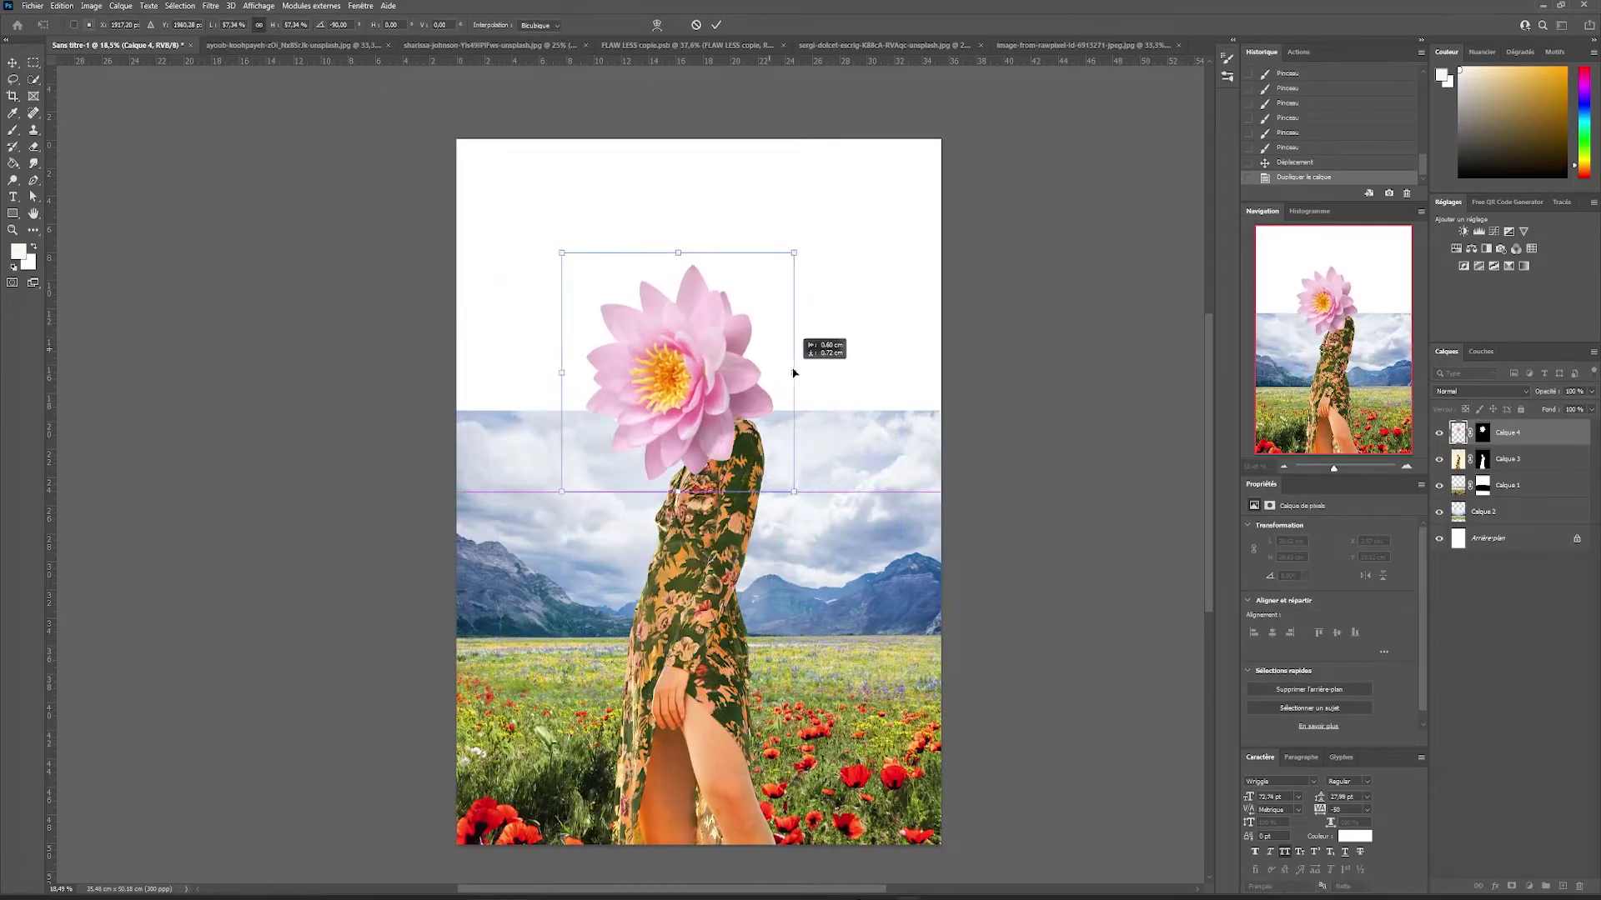
{"action": "scroll", "coordinate": [792, 367], "scroll_direction": "up", "scroll_amount": 5}
{"action": "left_click_drag", "start_coordinate": [852, 392], "coordinate": [787, 391]}
{"action": "left_click_drag", "start_coordinate": [700, 392], "coordinate": [747, 409]}
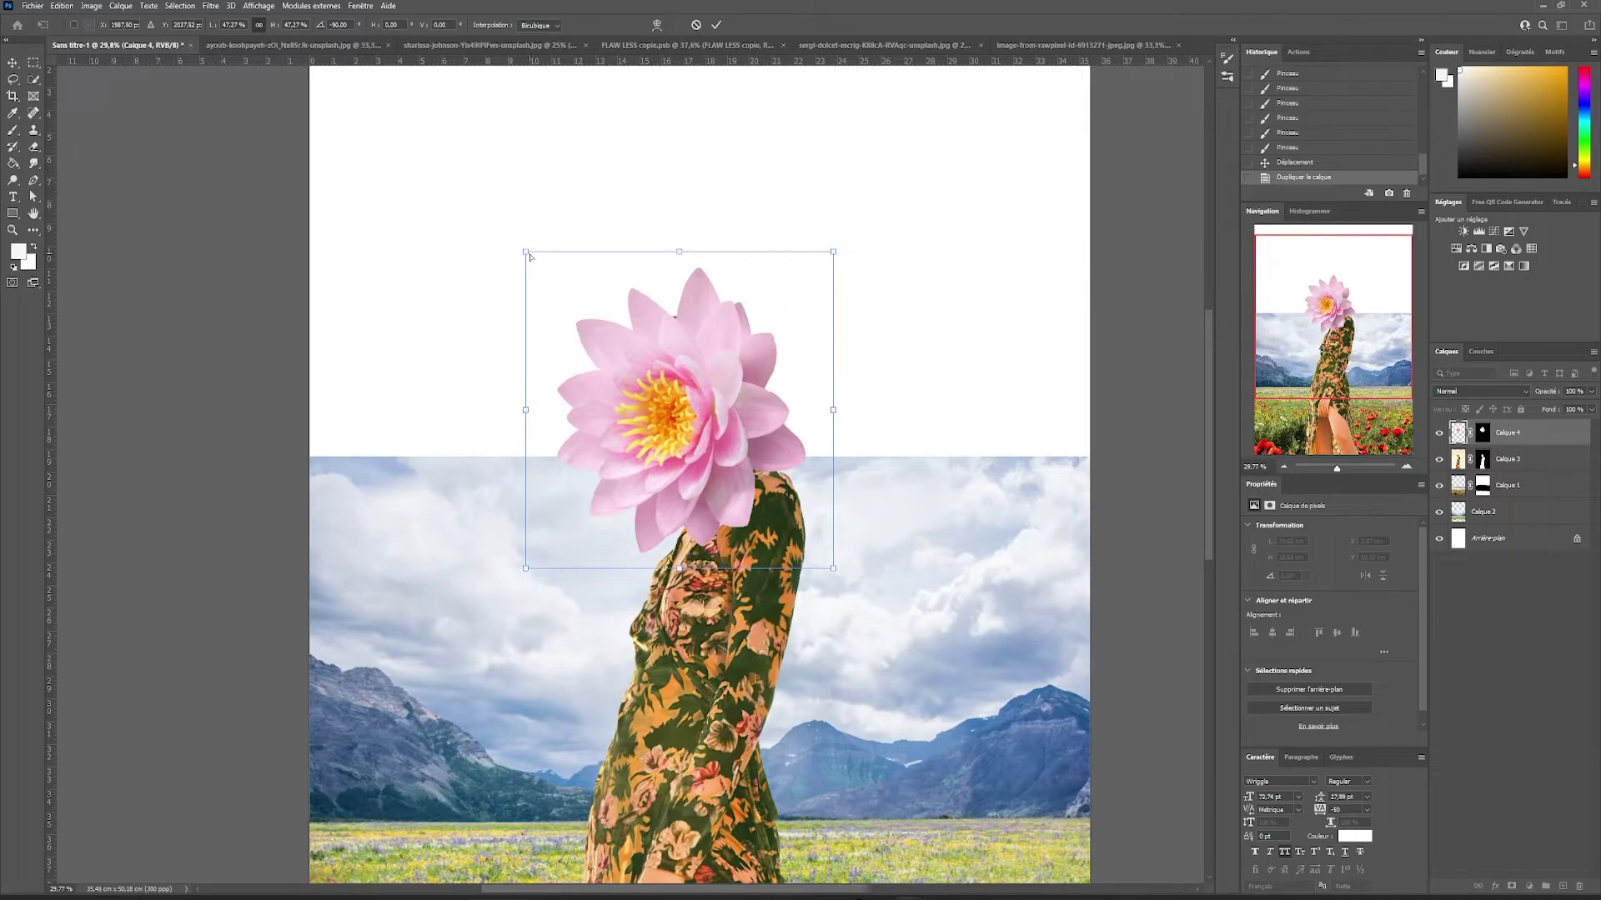
- Distort the lotus's left corners inward to give it perspective and reposition it over the face
{"action": "left_click_drag", "start_coordinate": [526, 252], "coordinate": [574, 272]}
{"action": "left_click_drag", "start_coordinate": [526, 569], "coordinate": [559, 563]}
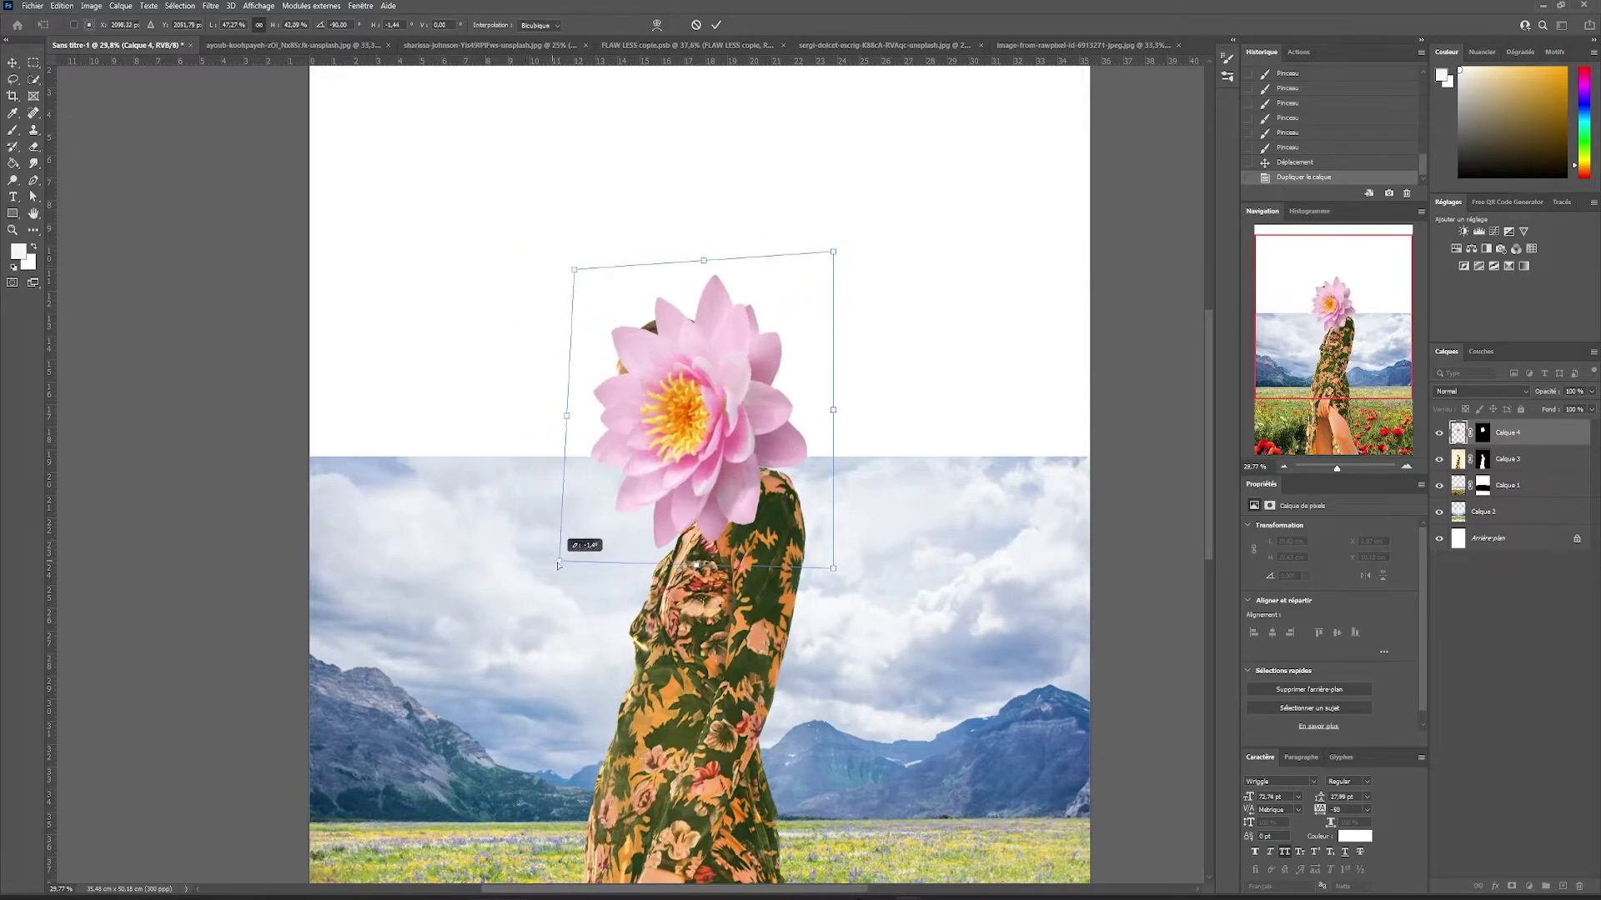
{"action": "scroll", "coordinate": [659, 432], "scroll_direction": "down", "scroll_amount": 9}
{"action": "mouse_move", "coordinate": [680, 457]}
{"action": "left_mouse_down"}
{"action": "mouse_move", "coordinate": [658, 431]}
{"action": "mouse_move", "coordinate": [664, 483]}
{"action": "left_mouse_up"}
- Scale the lotus to about 55% wide by 50% high and align it with the woman's neck
{"action": "scroll", "coordinate": [692, 371], "scroll_direction": "up", "scroll_amount": 6}
{"action": "left_click_drag", "start_coordinate": [757, 325], "coordinate": [778, 301]}
{"action": "left_click_drag", "start_coordinate": [672, 476], "coordinate": [668, 343]}
{"action": "mouse_move", "coordinate": [668, 343]}
{"action": "left_mouse_down"}
{"action": "mouse_move", "coordinate": [668, 323]}
{"action": "mouse_move", "coordinate": [669, 342]}
{"action": "left_mouse_up"}
{"action": "left_click_drag", "start_coordinate": [637, 245], "coordinate": [627, 302]}
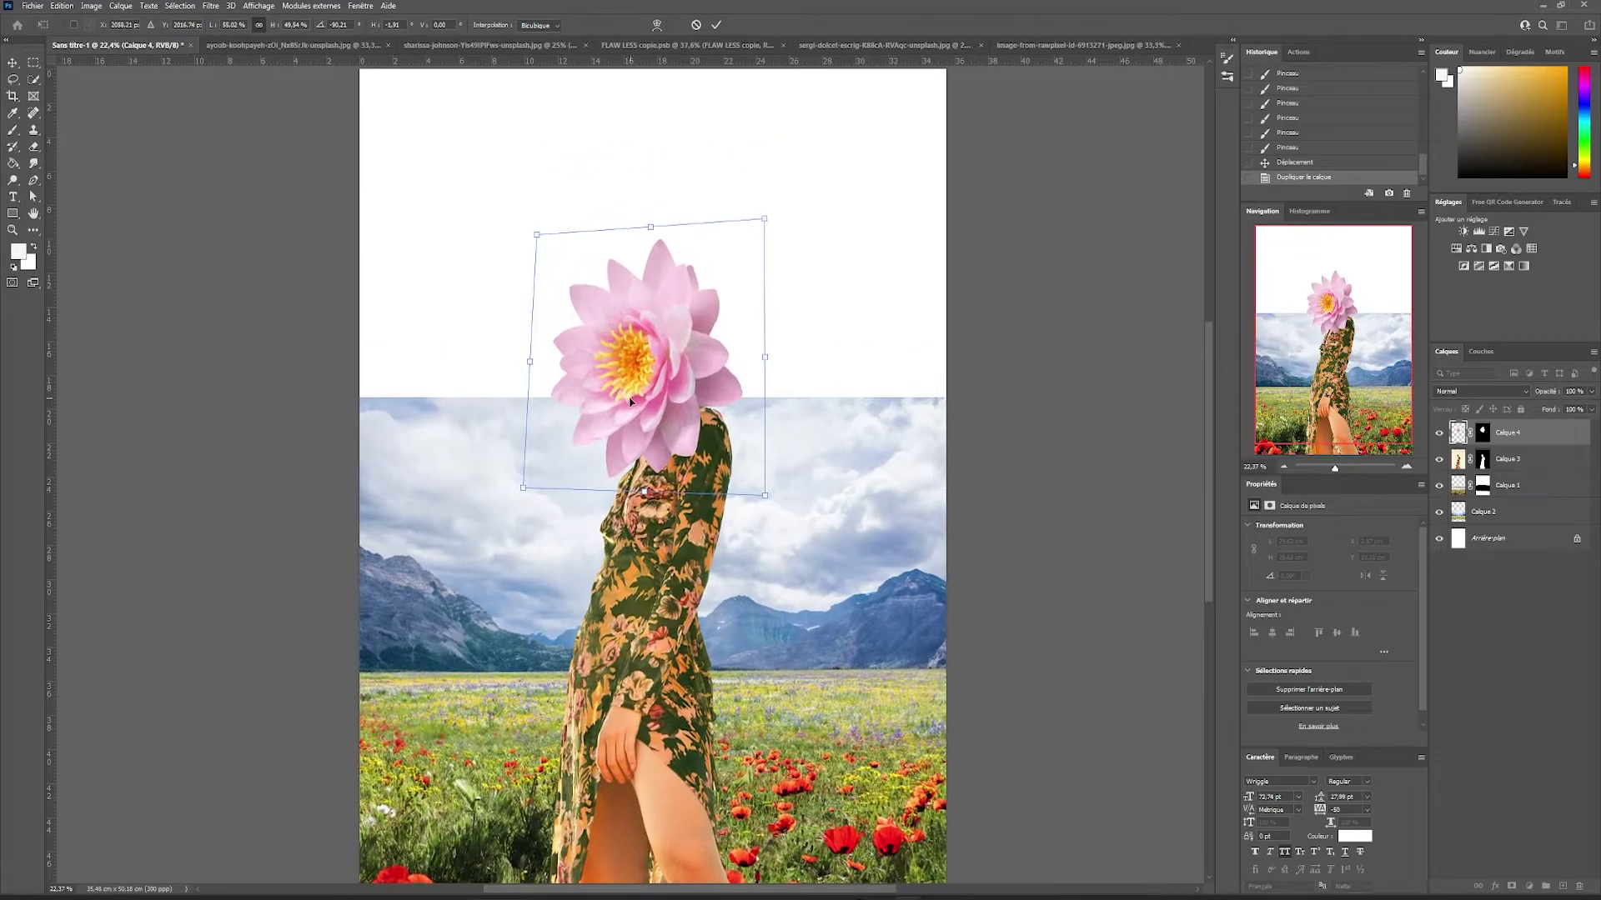
{"action": "scroll", "coordinate": [630, 402], "scroll_direction": "down", "scroll_amount": 1}
{"action": "mouse_move", "coordinate": [644, 399]}
{"action": "left_mouse_down"}
{"action": "mouse_move", "coordinate": [664, 402]}
{"action": "mouse_move", "coordinate": [629, 373]}
{"action": "mouse_move", "coordinate": [661, 392]}
{"action": "left_mouse_up"}
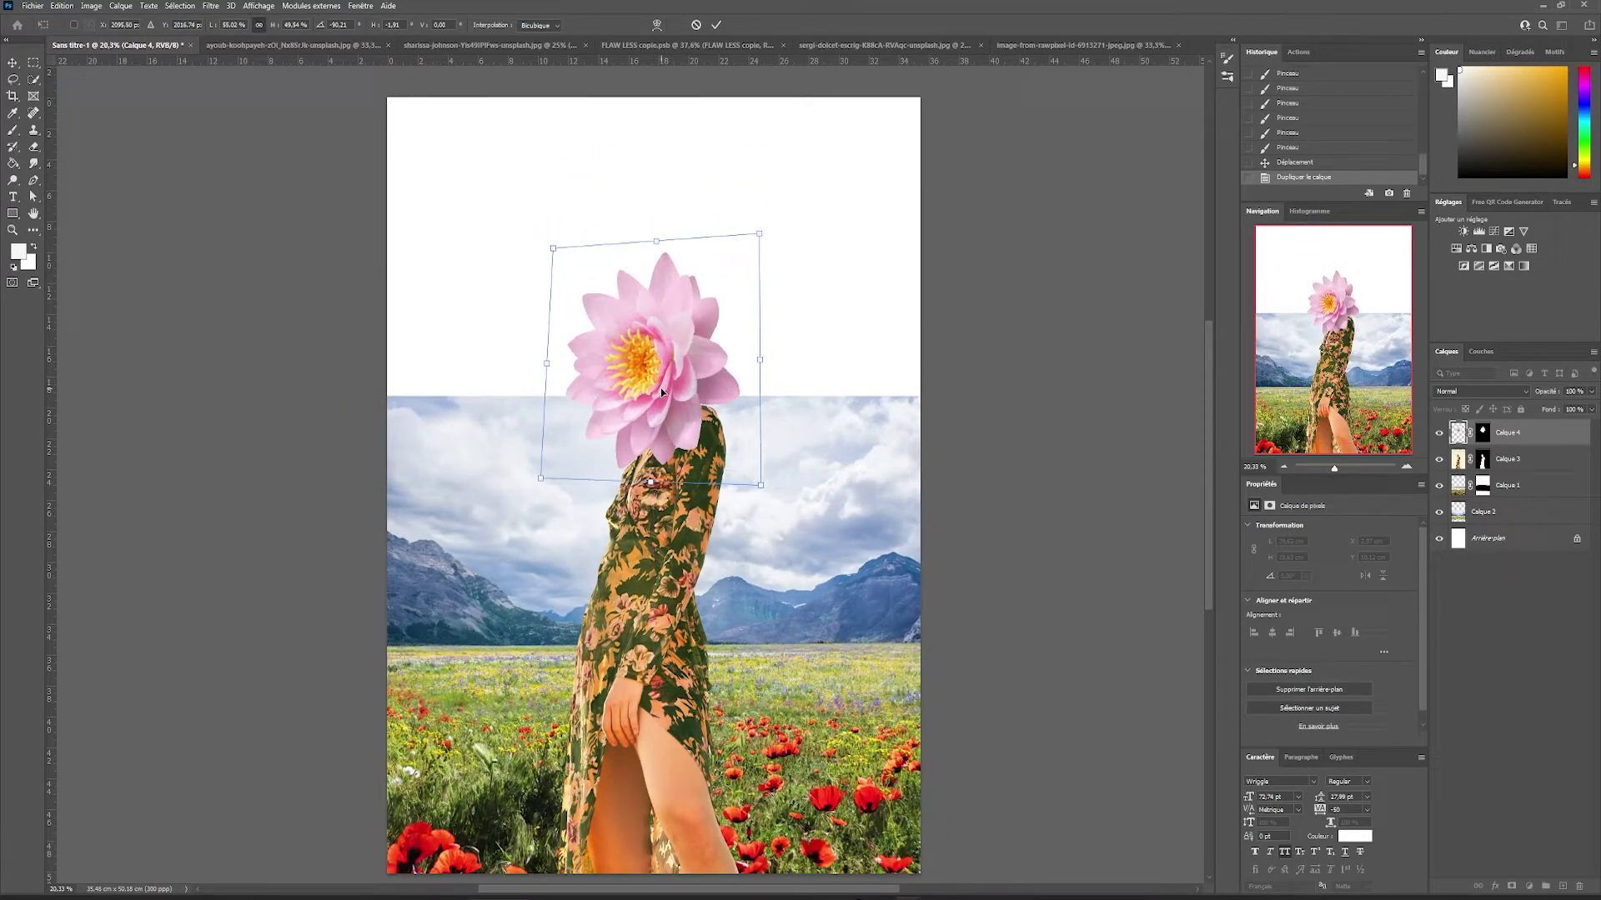
- Move the lotus slightly higher over the woman's head and apply the transformation
{"action": "left_click_drag", "start_coordinate": [661, 388], "coordinate": [699, 357]}
{"action": "left_click_drag", "start_coordinate": [657, 234], "coordinate": [659, 225]}
{"action": "left_click_drag", "start_coordinate": [651, 349], "coordinate": [651, 356]}
{"action": "key", "text": "Return"}
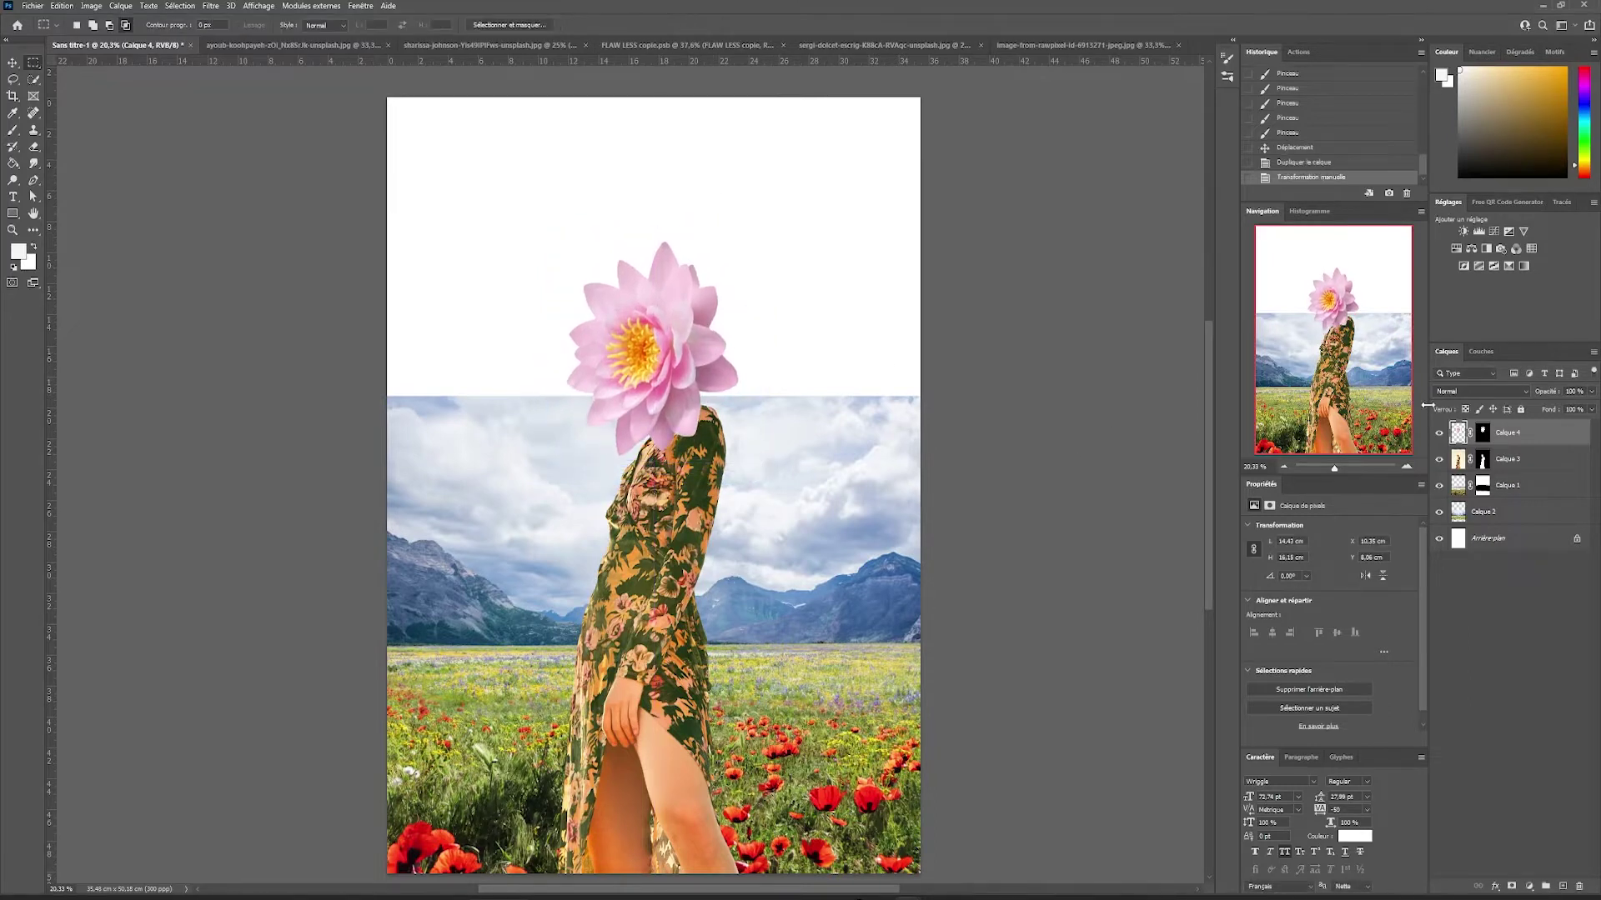
- Draw a rectangle shape over the whole canvas, about 35.6 by 50.3 cm
{"action": "scroll", "coordinate": [200, 186], "scroll_direction": "down", "scroll_amount": 4}
{"action": "left_click", "coordinate": [13, 213]}
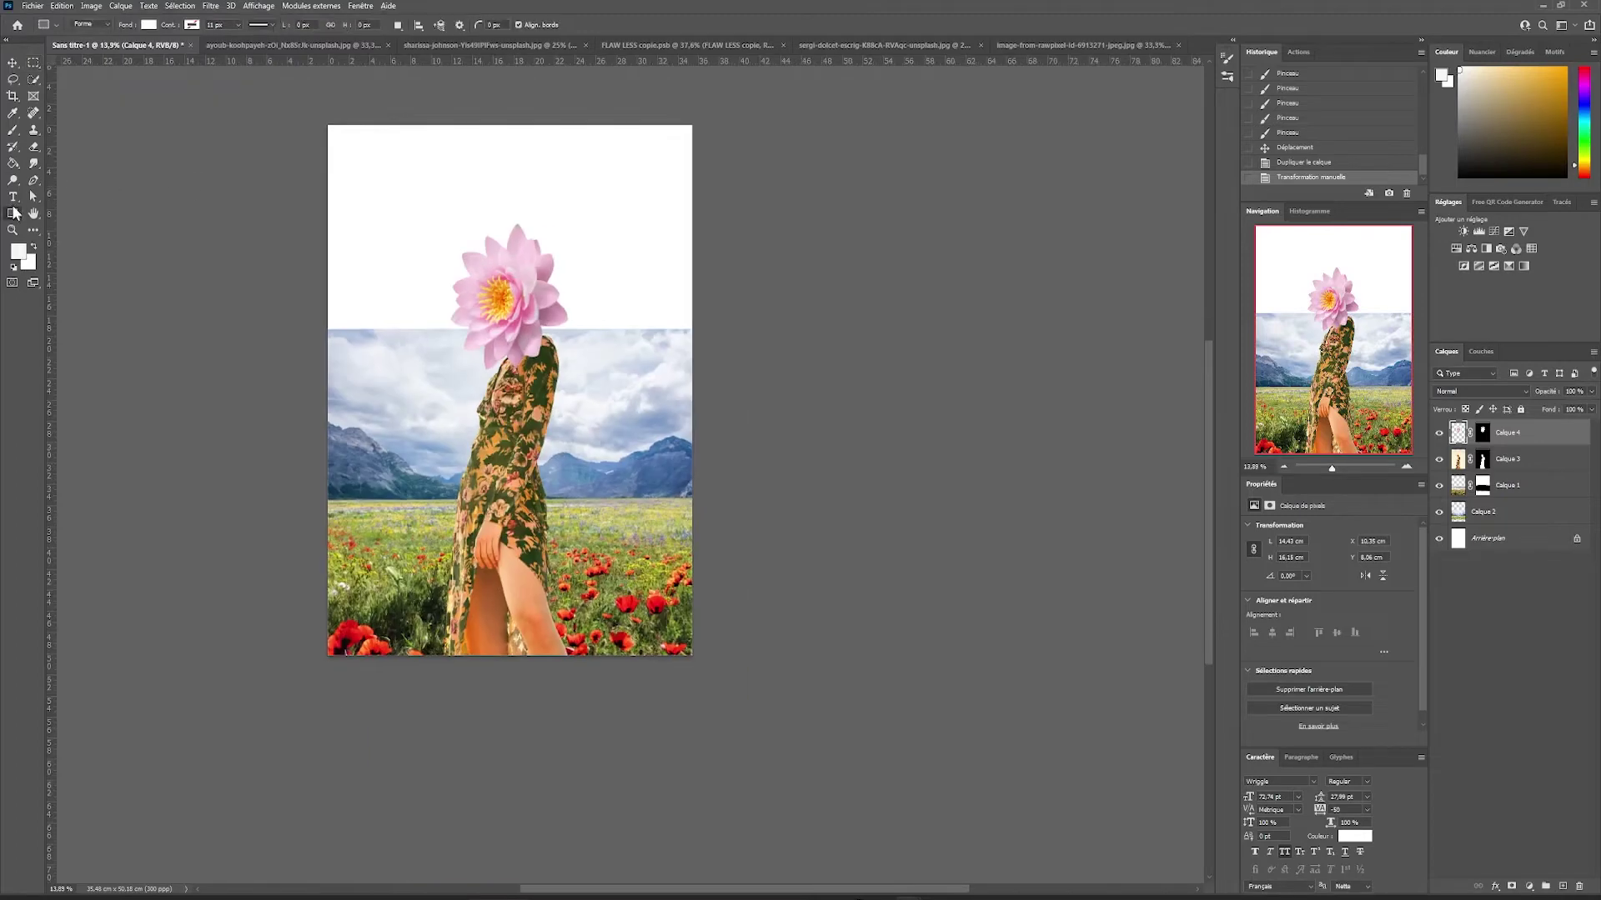
{"action": "right_click", "coordinate": [13, 214]}
{"action": "left_click", "coordinate": [46, 218]}
{"action": "scroll", "coordinate": [341, 116], "scroll_direction": "up", "scroll_amount": 1}
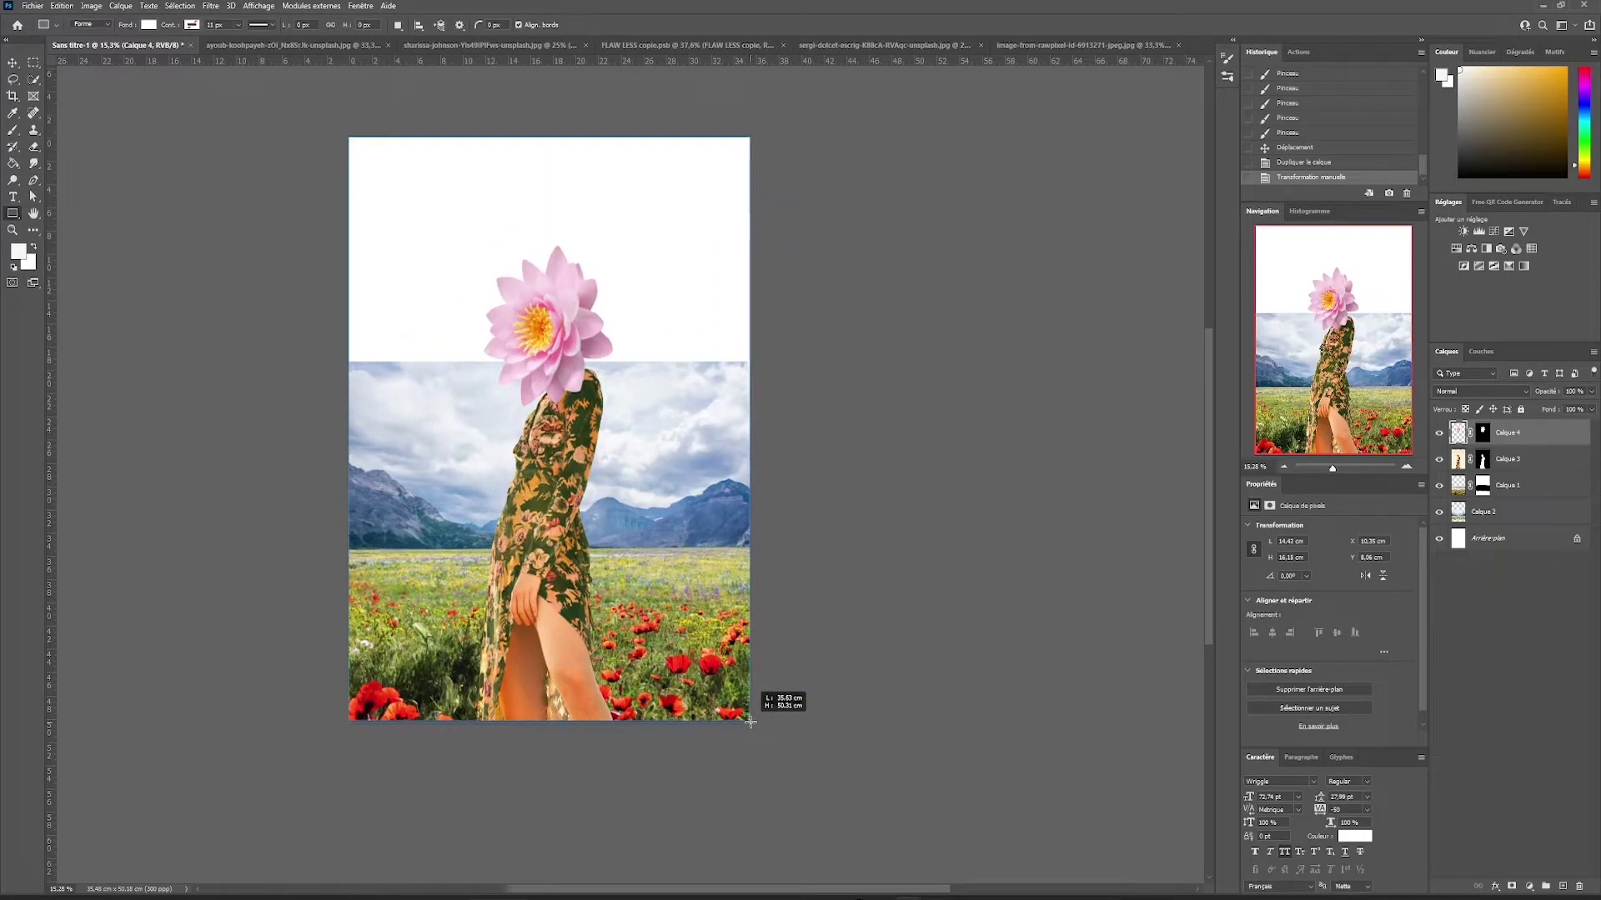
{"action": "left_click_drag", "start_coordinate": [750, 722], "coordinate": [750, 721]}
- Resize the rectangle to about 35.5 by 50.1 cm so its edges match the canvas
{"action": "key", "text": "ctrl+t"}
{"action": "left_click_drag", "start_coordinate": [561, 728], "coordinate": [561, 724]}
{"action": "left_click_drag", "start_coordinate": [750, 424], "coordinate": [748, 424]}
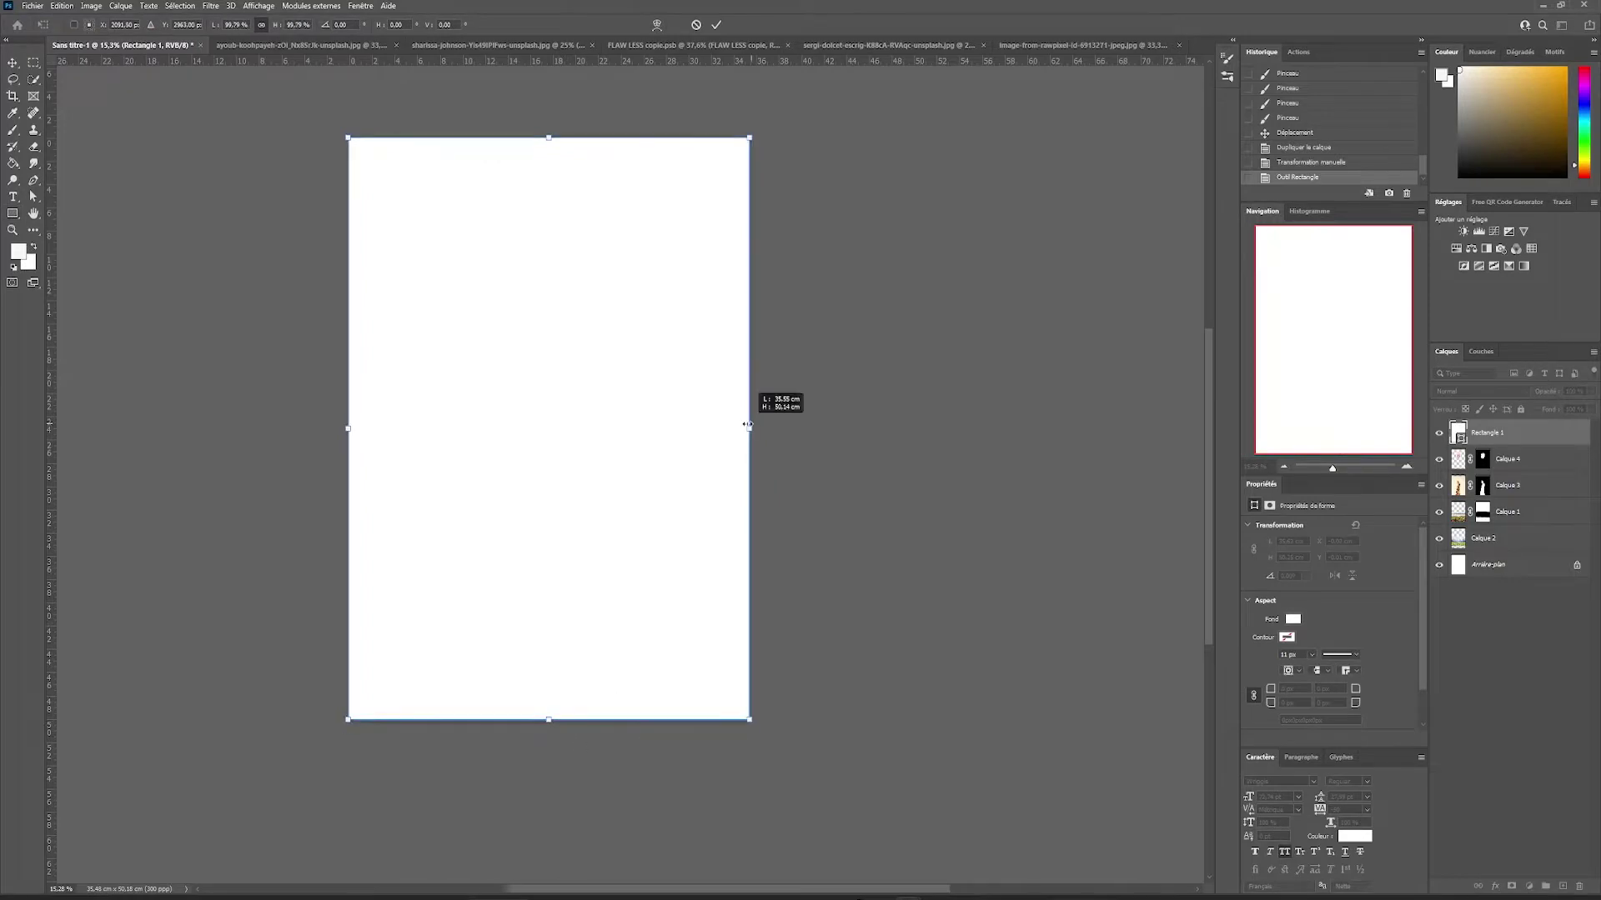
{"action": "left_click_drag", "start_coordinate": [342, 435], "coordinate": [343, 435]}
{"action": "key", "text": "Return"}
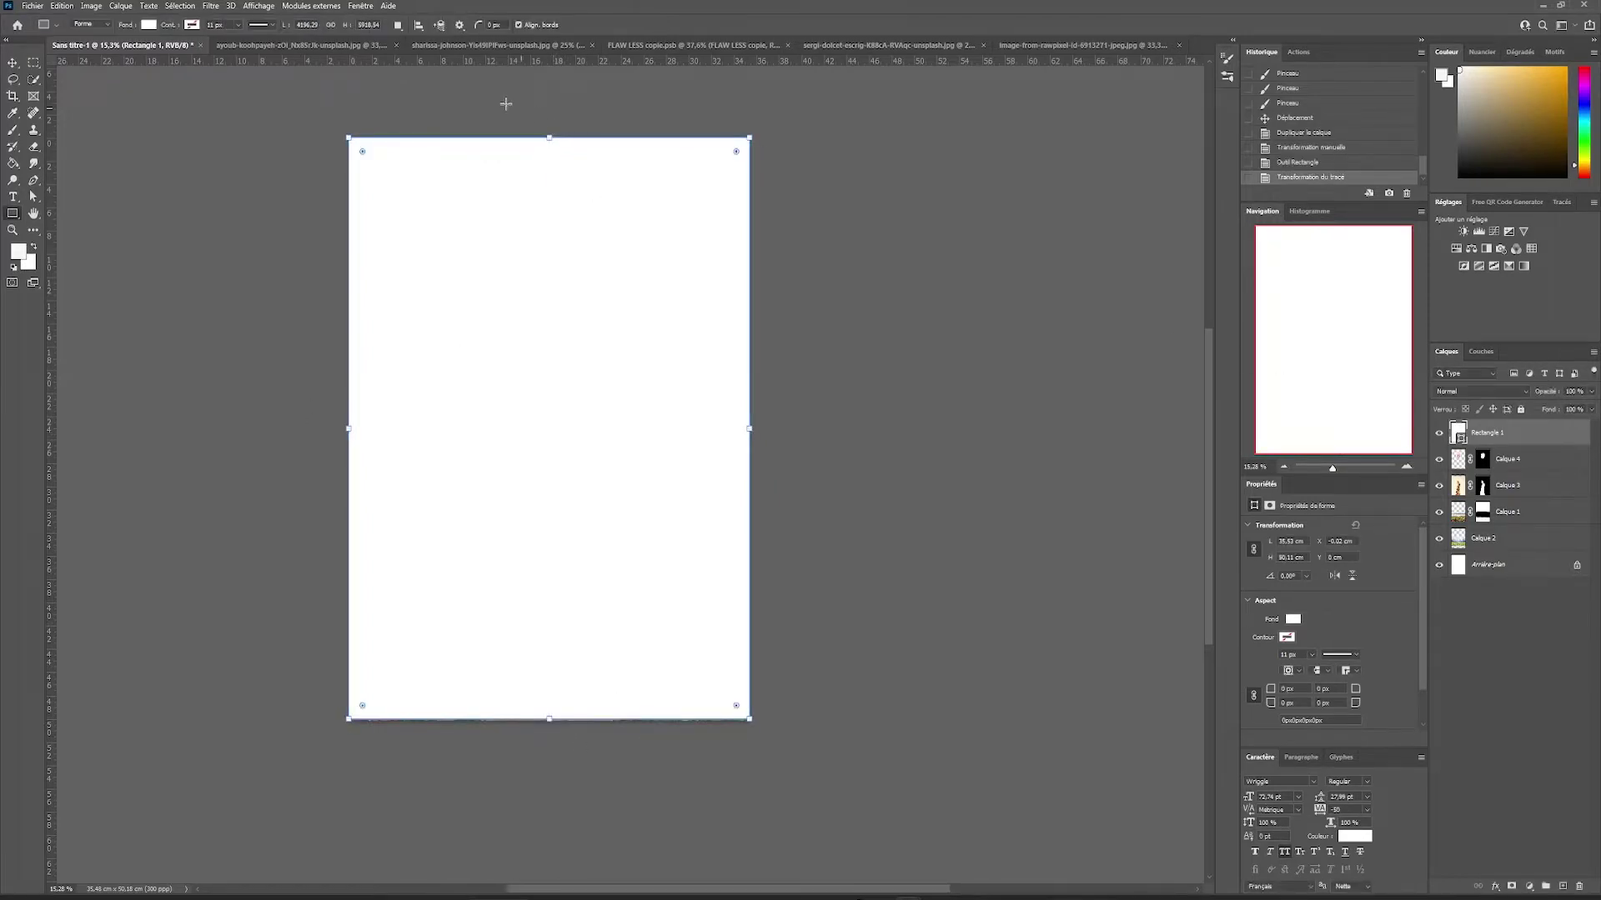
- Remove the rectangle's fill and give it a white stroke 40 px wide
{"action": "left_click", "coordinate": [149, 25]}
{"action": "left_click", "coordinate": [74, 49]}
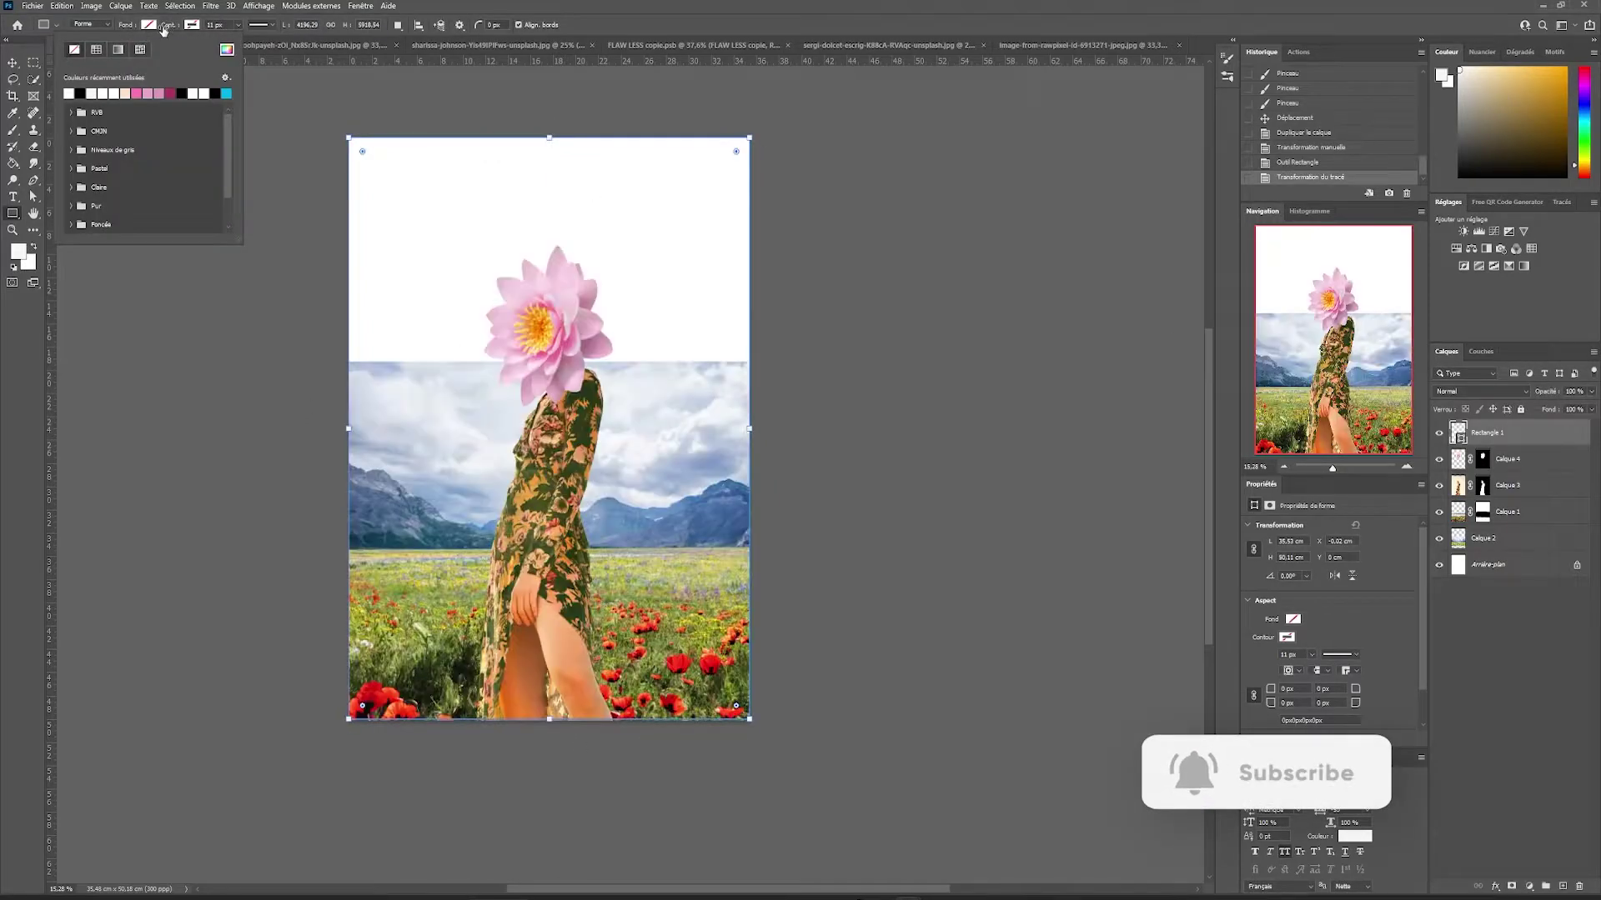
{"action": "left_click", "coordinate": [192, 25]}
{"action": "left_click", "coordinate": [192, 25]}
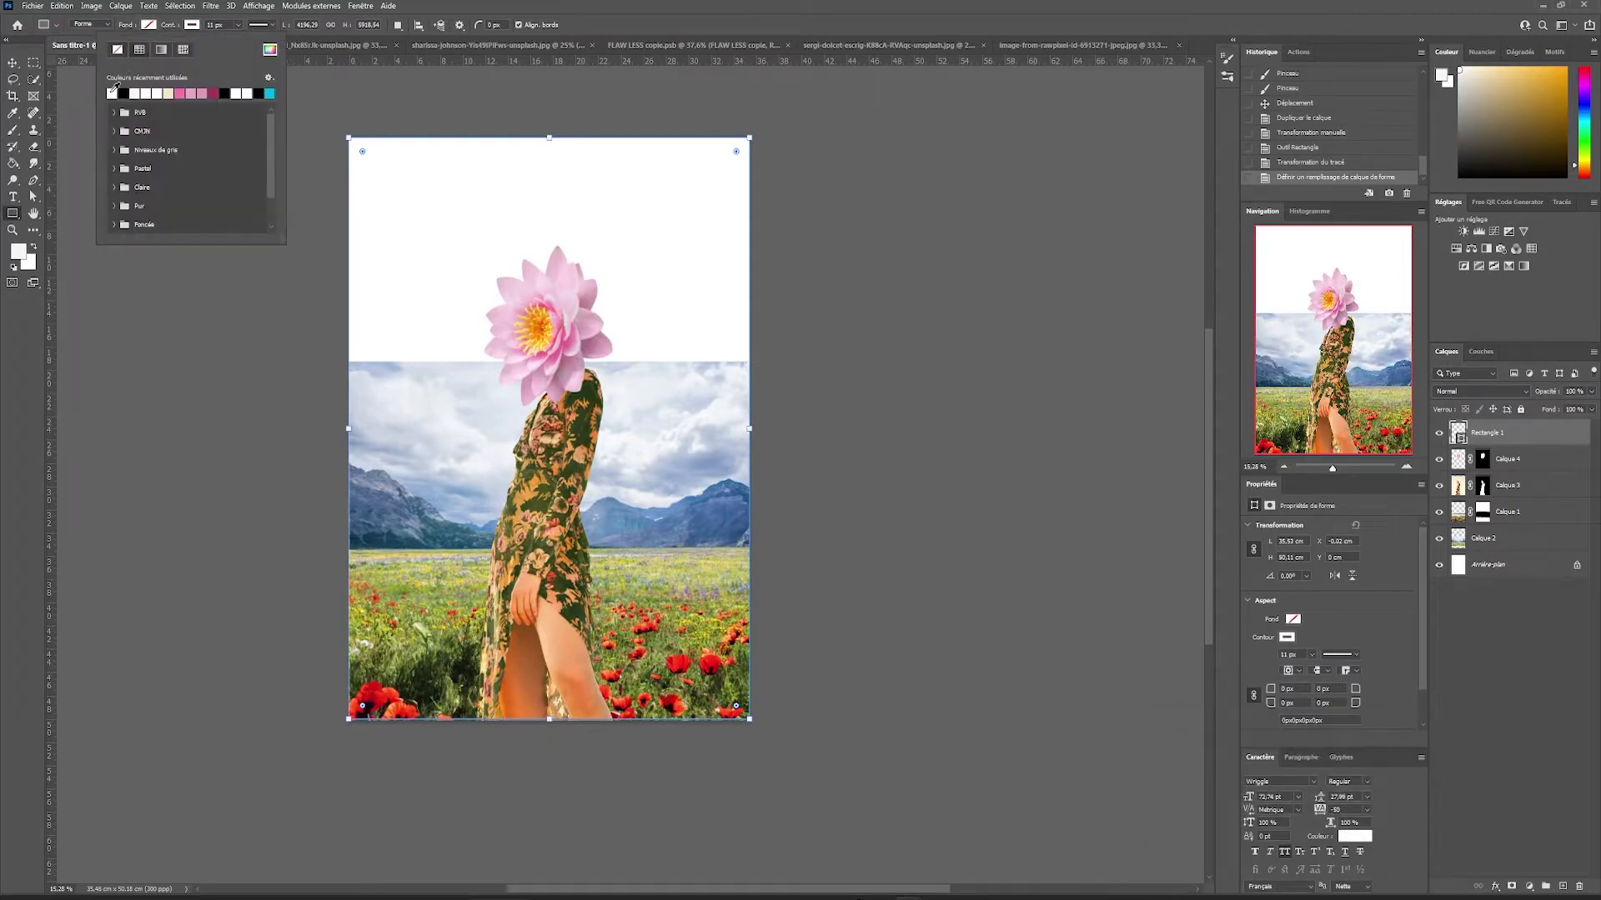
{"action": "double_click", "coordinate": [113, 92]}
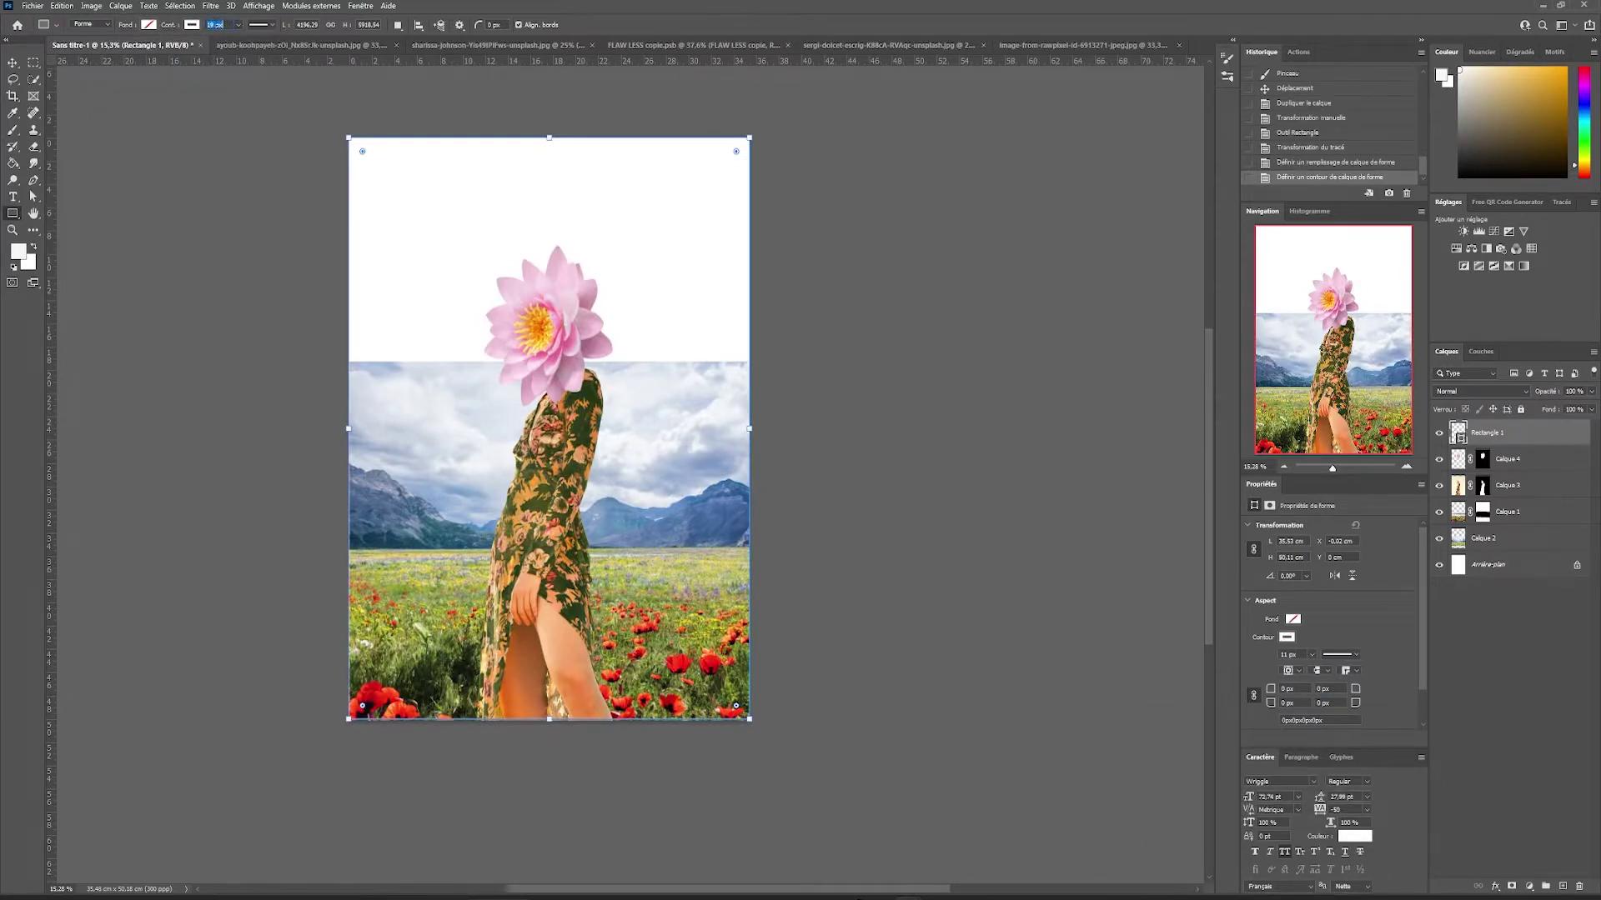
{"action": "type", "text": "22"}
{"action": "key", "text": "Return"}
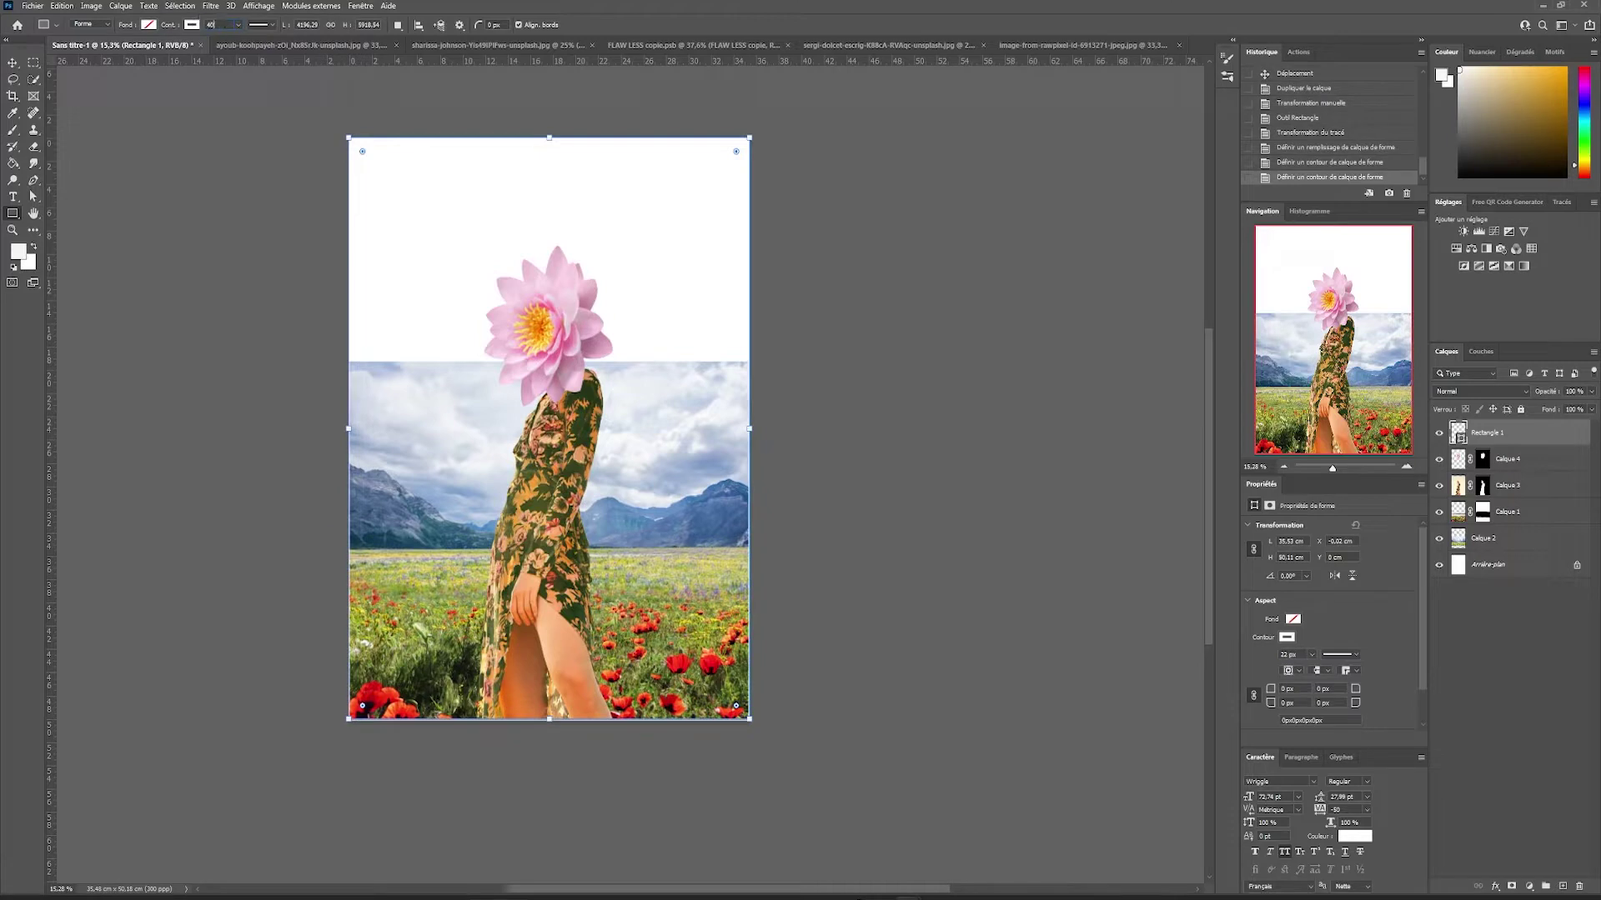
{"action": "key", "text": "Return"}
- Resize the white frame so its stroke sits just inside the canvas edges, and place its layer directly below the woman's layer
{"action": "key", "text": "ctrl+t"}
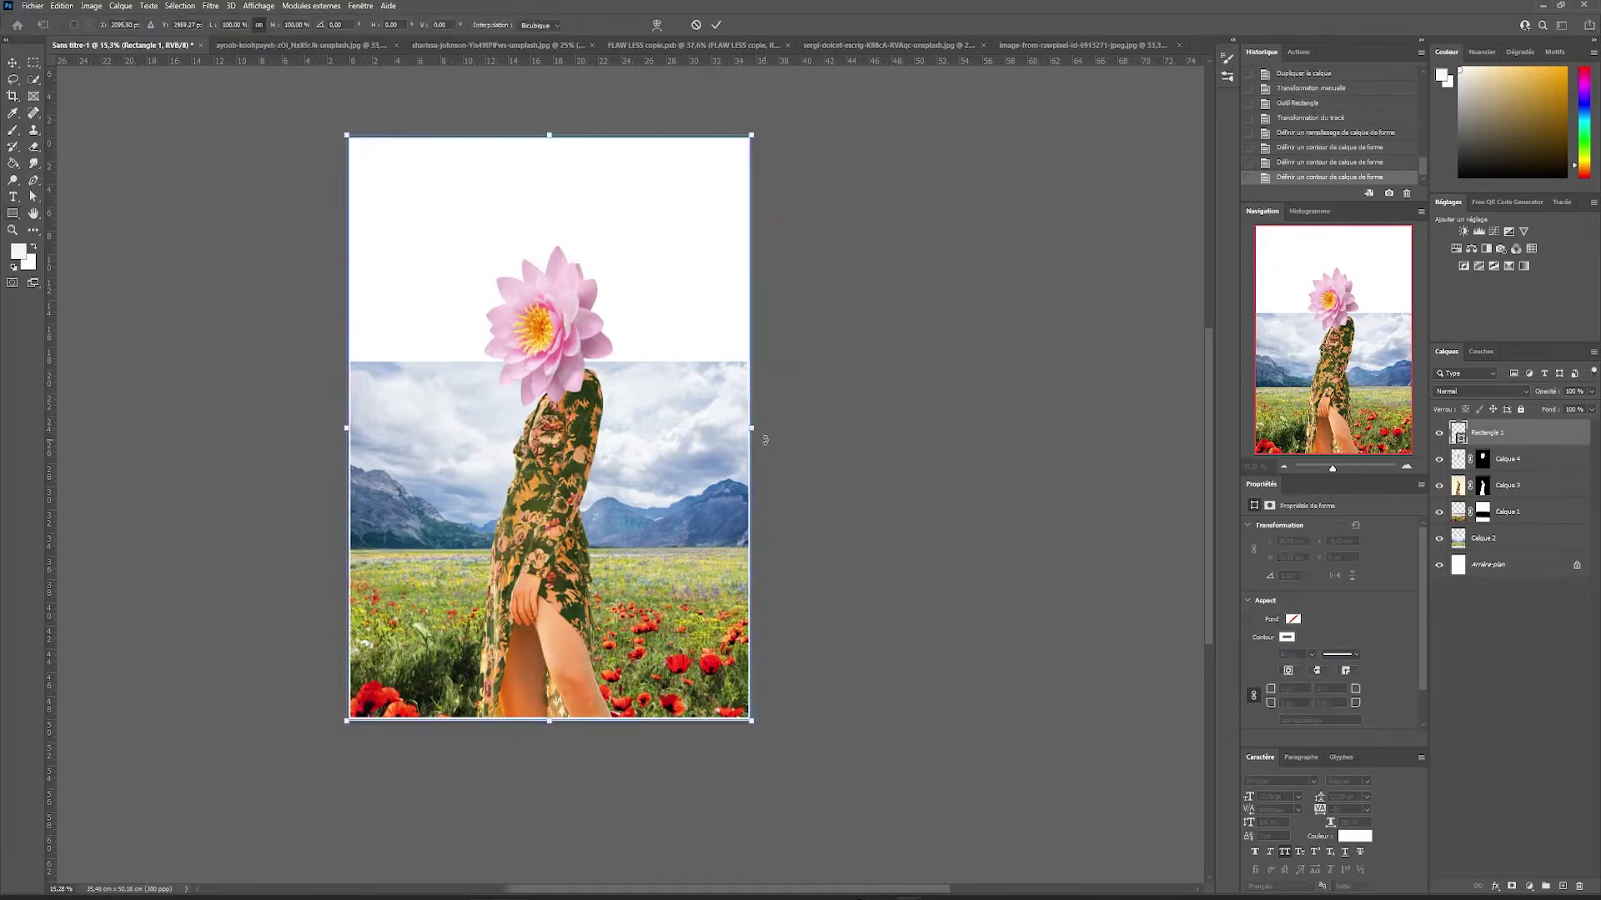
{"action": "left_click_drag", "start_coordinate": [749, 427], "coordinate": [748, 428]}
{"action": "left_click_drag", "start_coordinate": [346, 427], "coordinate": [349, 430]}
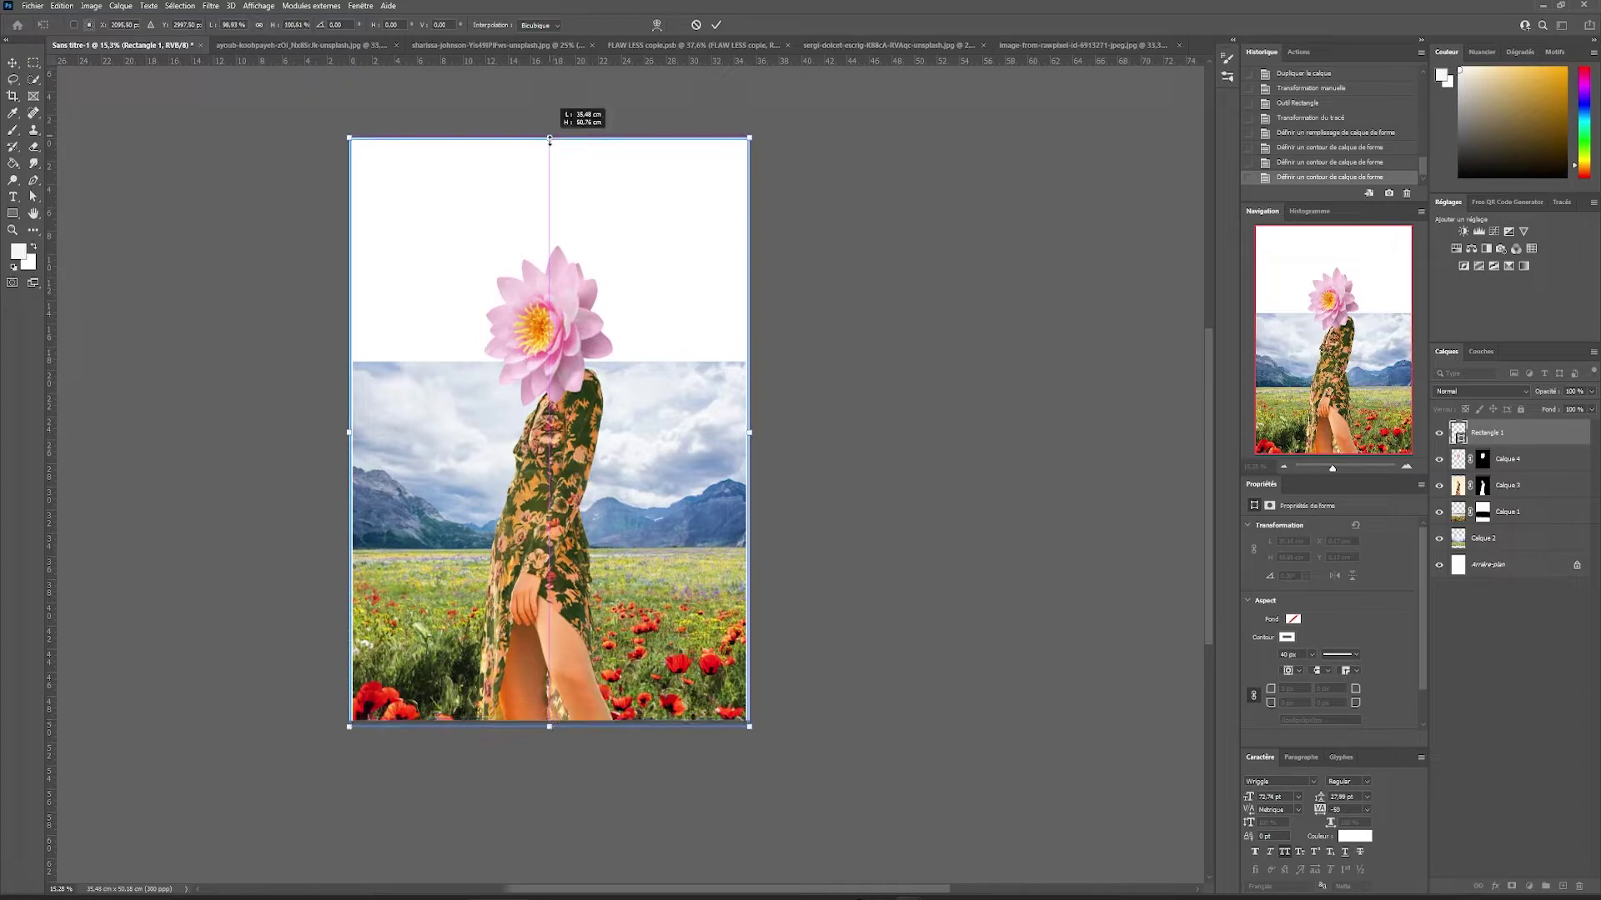
{"action": "key", "text": "Return"}
{"action": "key", "text": "ctrl+t"}
{"action": "left_click_drag", "start_coordinate": [545, 726], "coordinate": [546, 720]}
{"action": "key", "text": "Return"}
{"action": "scroll", "coordinate": [481, 241], "scroll_direction": "up", "scroll_amount": 1}
{"action": "left_click_drag", "start_coordinate": [1492, 433], "coordinate": [1543, 495]}
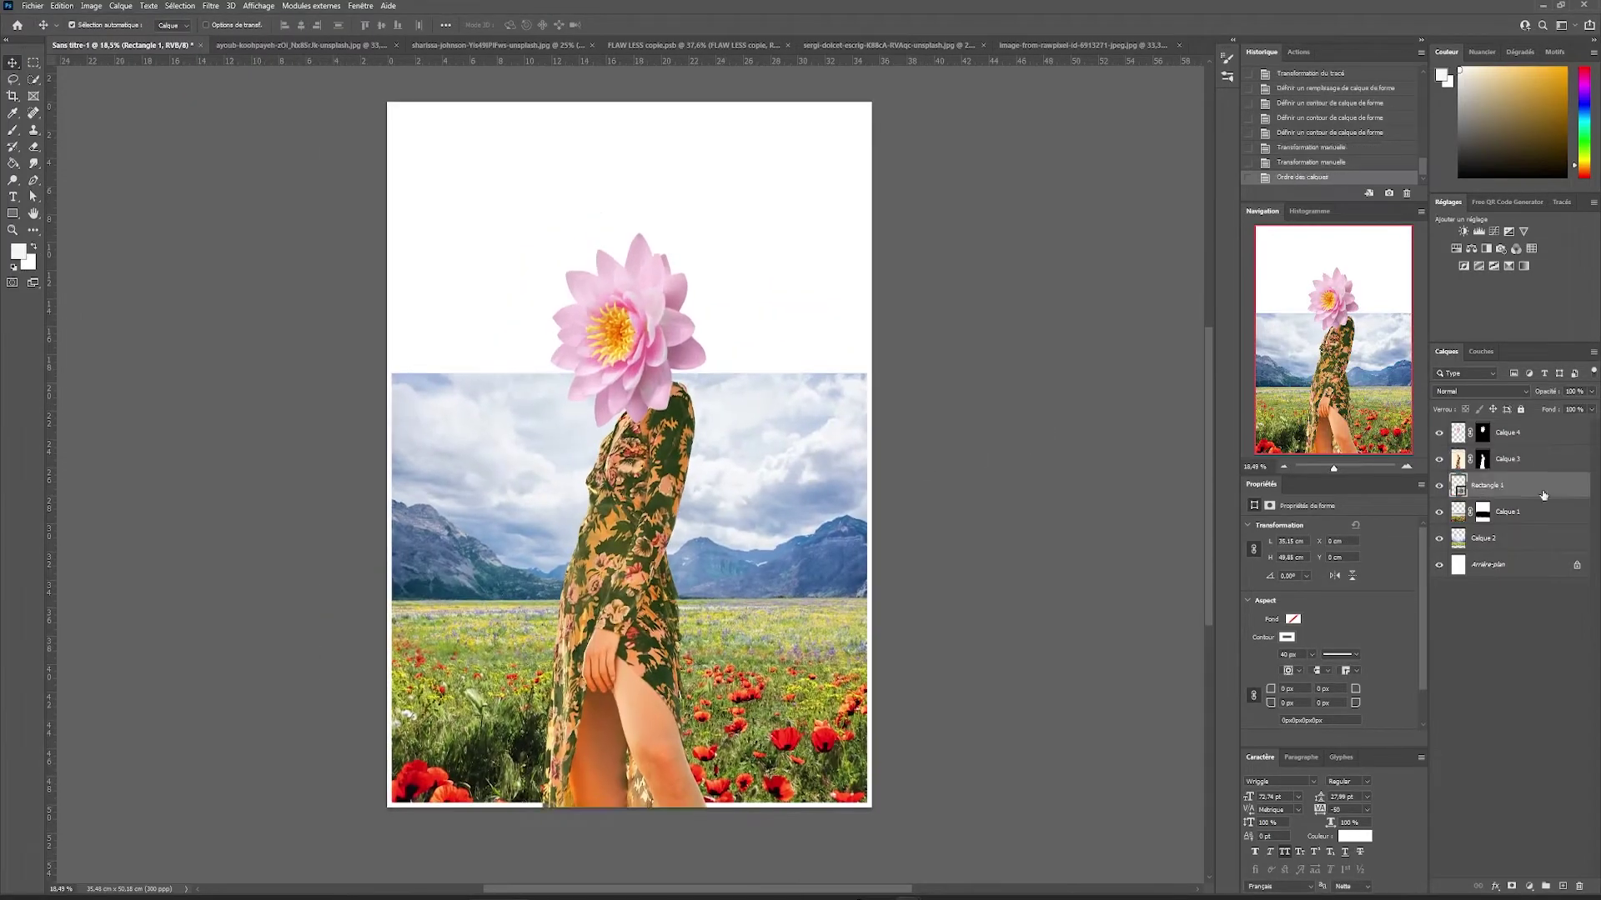
- Move the two landscape layers, Calque 1 and Calque 2, slightly lower together and apply the transformation
{"action": "left_click", "coordinate": [1484, 538]}
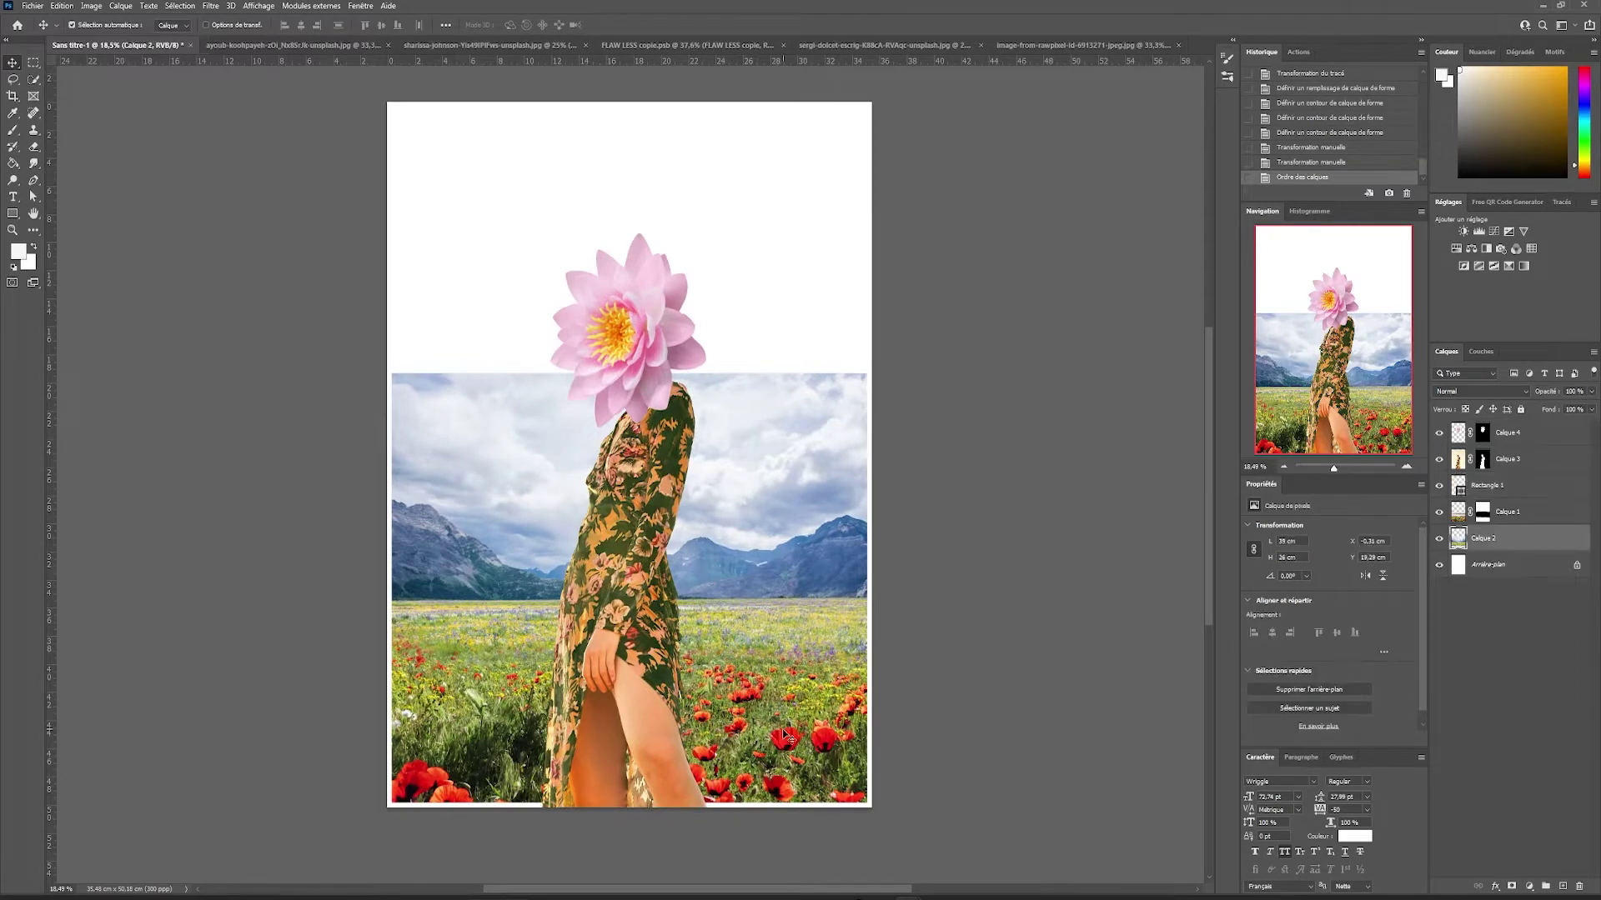
{"action": "left_click", "coordinate": [1507, 511], "text": "shift"}
{"action": "key", "text": "ctrl+t"}
{"action": "left_click_drag", "start_coordinate": [634, 375], "coordinate": [638, 407]}
{"action": "key", "text": "Return"}
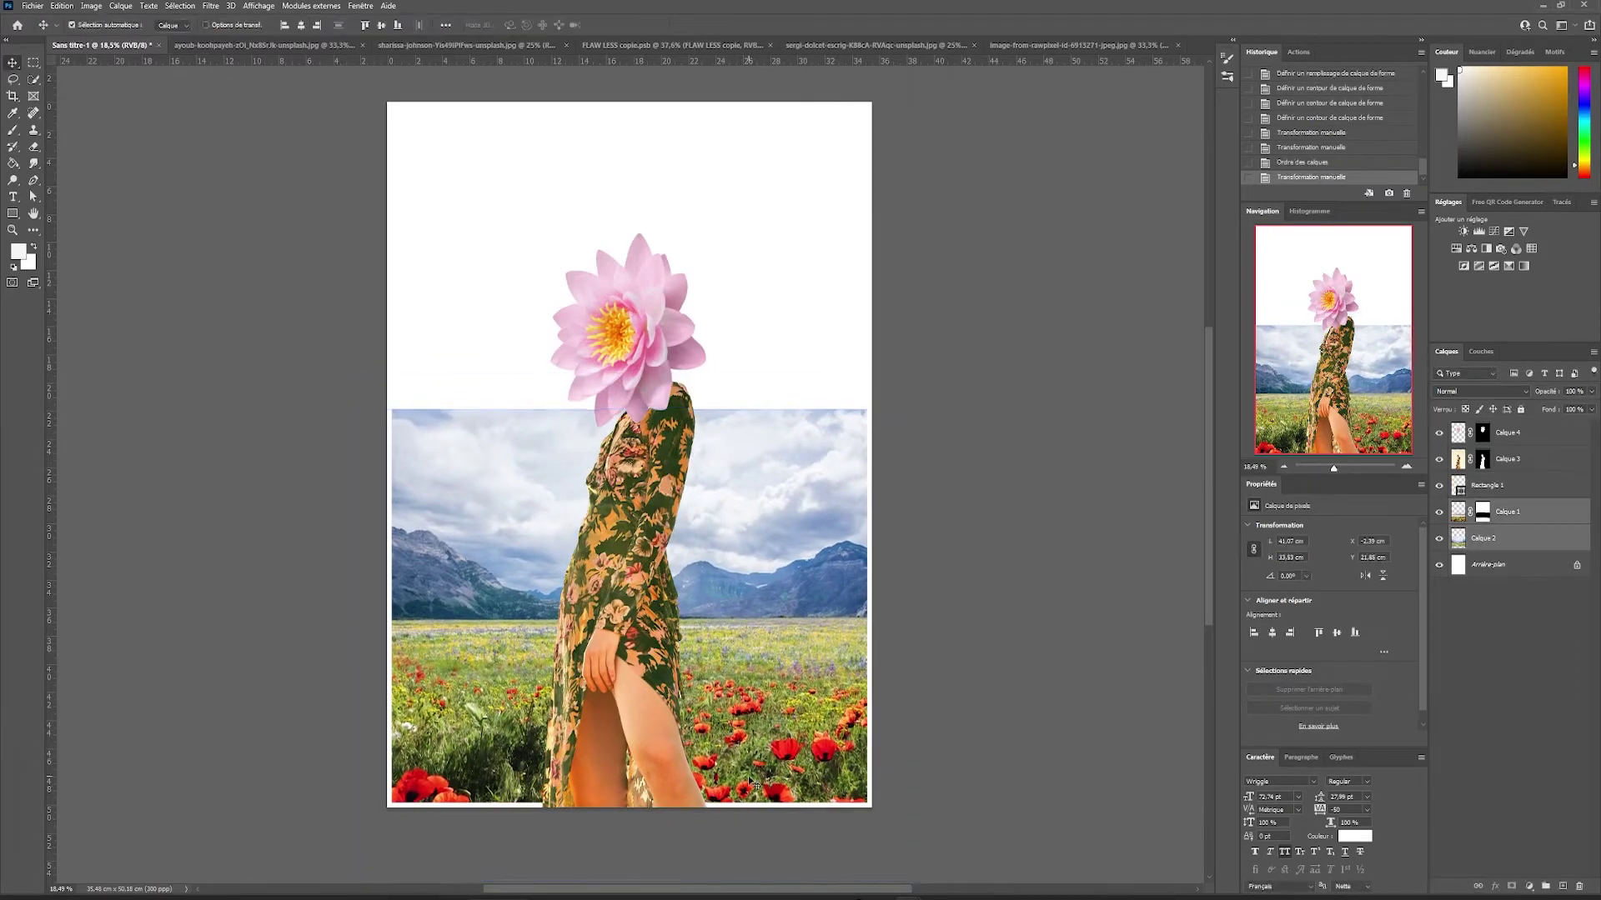
- Shift the landscape layers further down and slightly resize Calque 1 inside the white frame
{"action": "mouse_move", "coordinate": [907, 764]}
{"action": "left_mouse_down"}
{"action": "mouse_move", "coordinate": [907, 787]}
{"action": "mouse_move", "coordinate": [907, 760]}
{"action": "left_mouse_up"}
{"action": "left_click", "coordinate": [834, 567], "text": "shift"}
{"action": "left_click", "coordinate": [834, 709]}
{"action": "key", "text": "ctrl+t"}
{"action": "left_click_drag", "start_coordinate": [618, 534], "coordinate": [618, 542]}
{"action": "left_click_drag", "start_coordinate": [354, 708], "coordinate": [368, 708]}
{"action": "key", "text": "Return"}
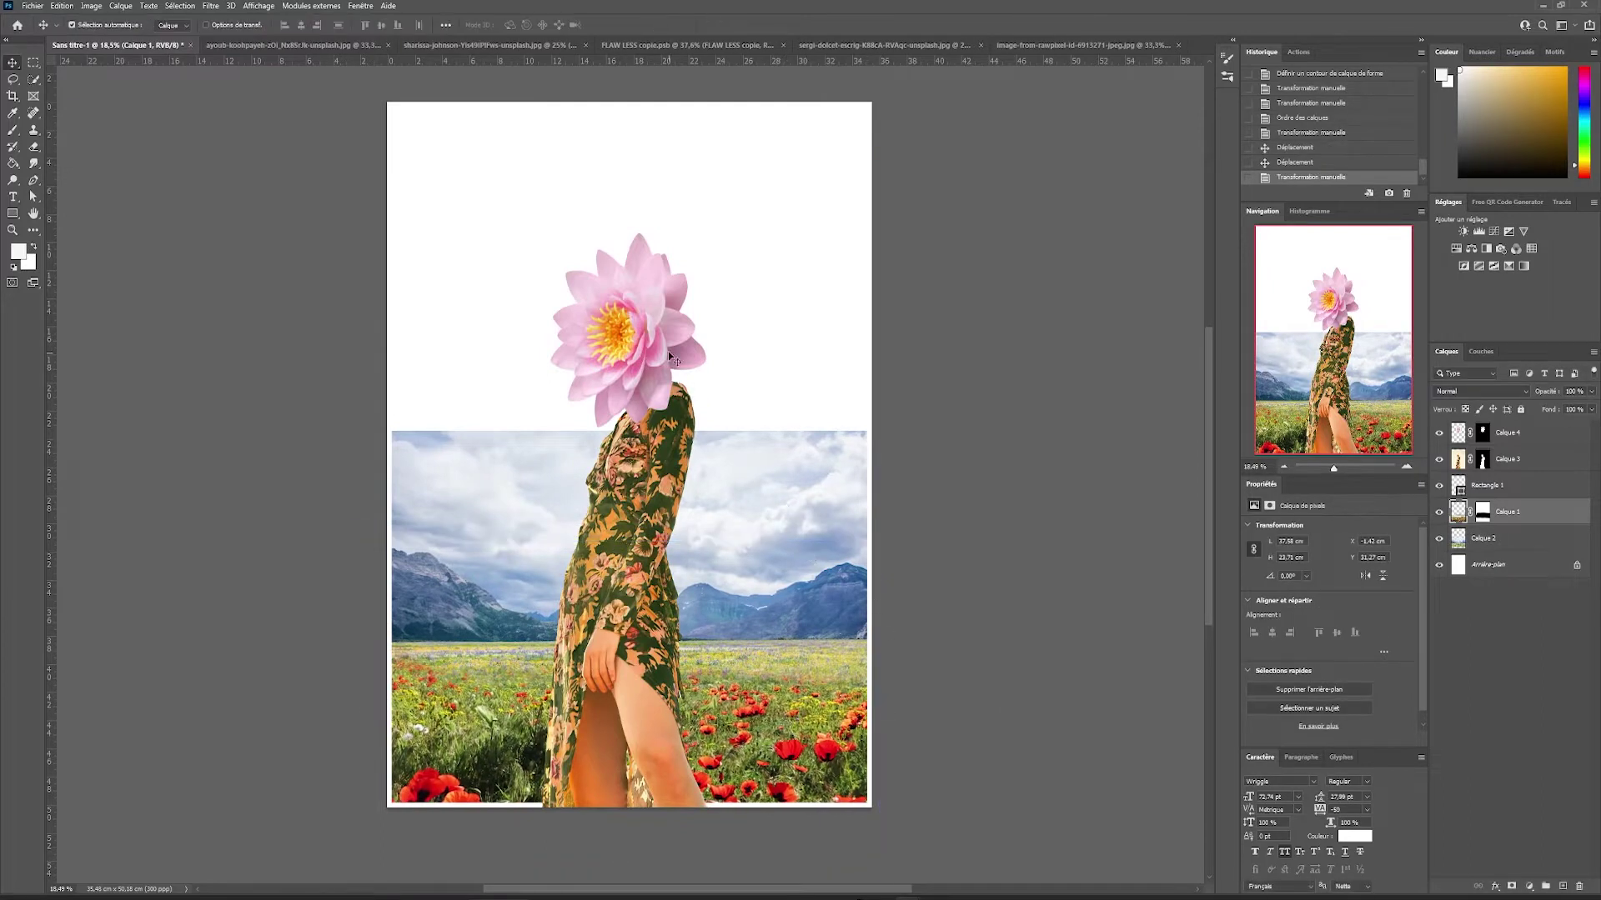
- Select the lotus and the woman together and scale them up slightly so the figure stands taller
{"action": "left_click", "coordinate": [669, 357]}
{"action": "left_click", "coordinate": [672, 485], "text": "shift"}
{"action": "left_click_drag", "start_coordinate": [672, 485], "coordinate": [672, 481]}
{"action": "key", "text": "ctrl+z"}
{"action": "key", "text": "ctrl+t"}
{"action": "left_click_drag", "start_coordinate": [625, 140], "coordinate": [622, 112]}
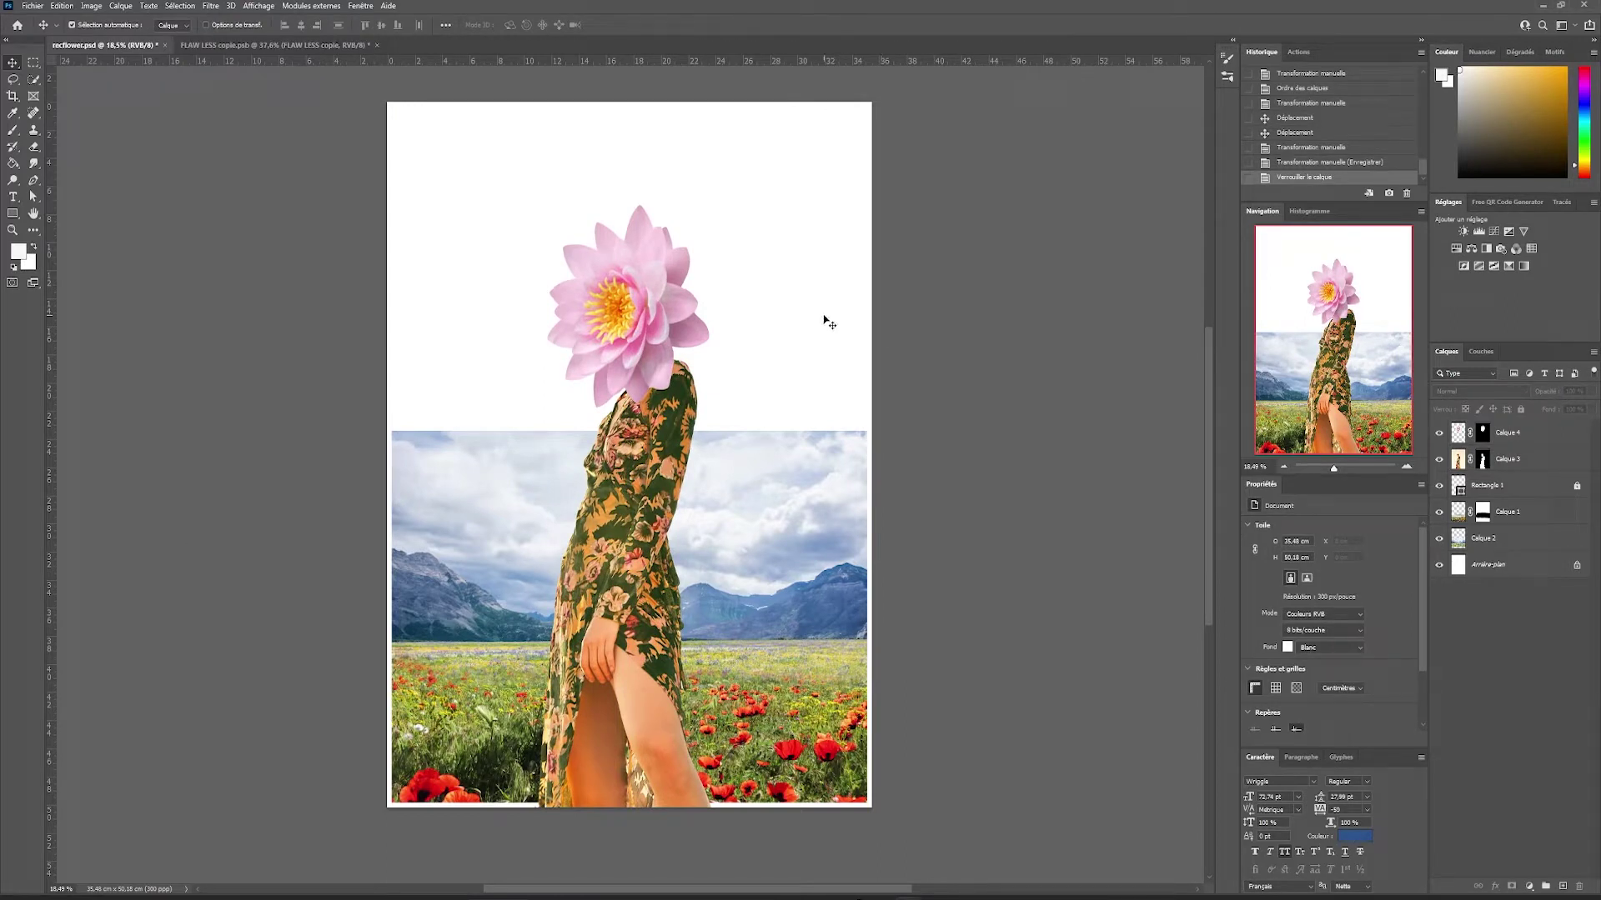
- Copy the FLAW LESS vector lettering from Illustrator and paste it as a smart object across the poster's white upper area
{"action": "mouse_move", "coordinate": [964, 893]}
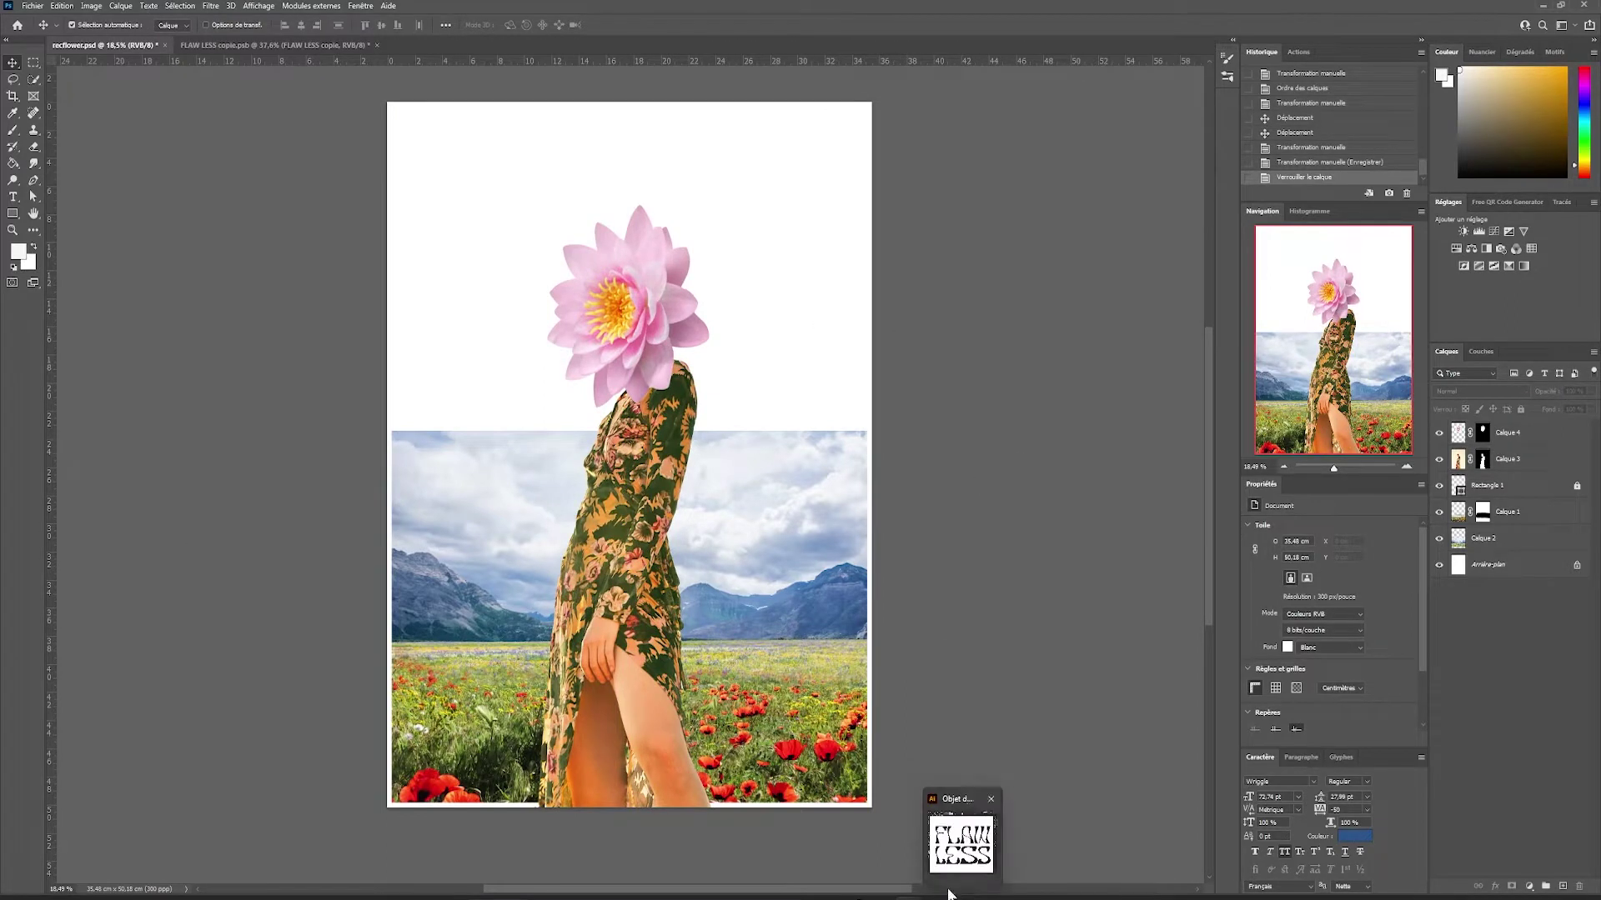
{"action": "left_click", "coordinate": [963, 834]}
{"action": "key", "text": "ctrl+a"}
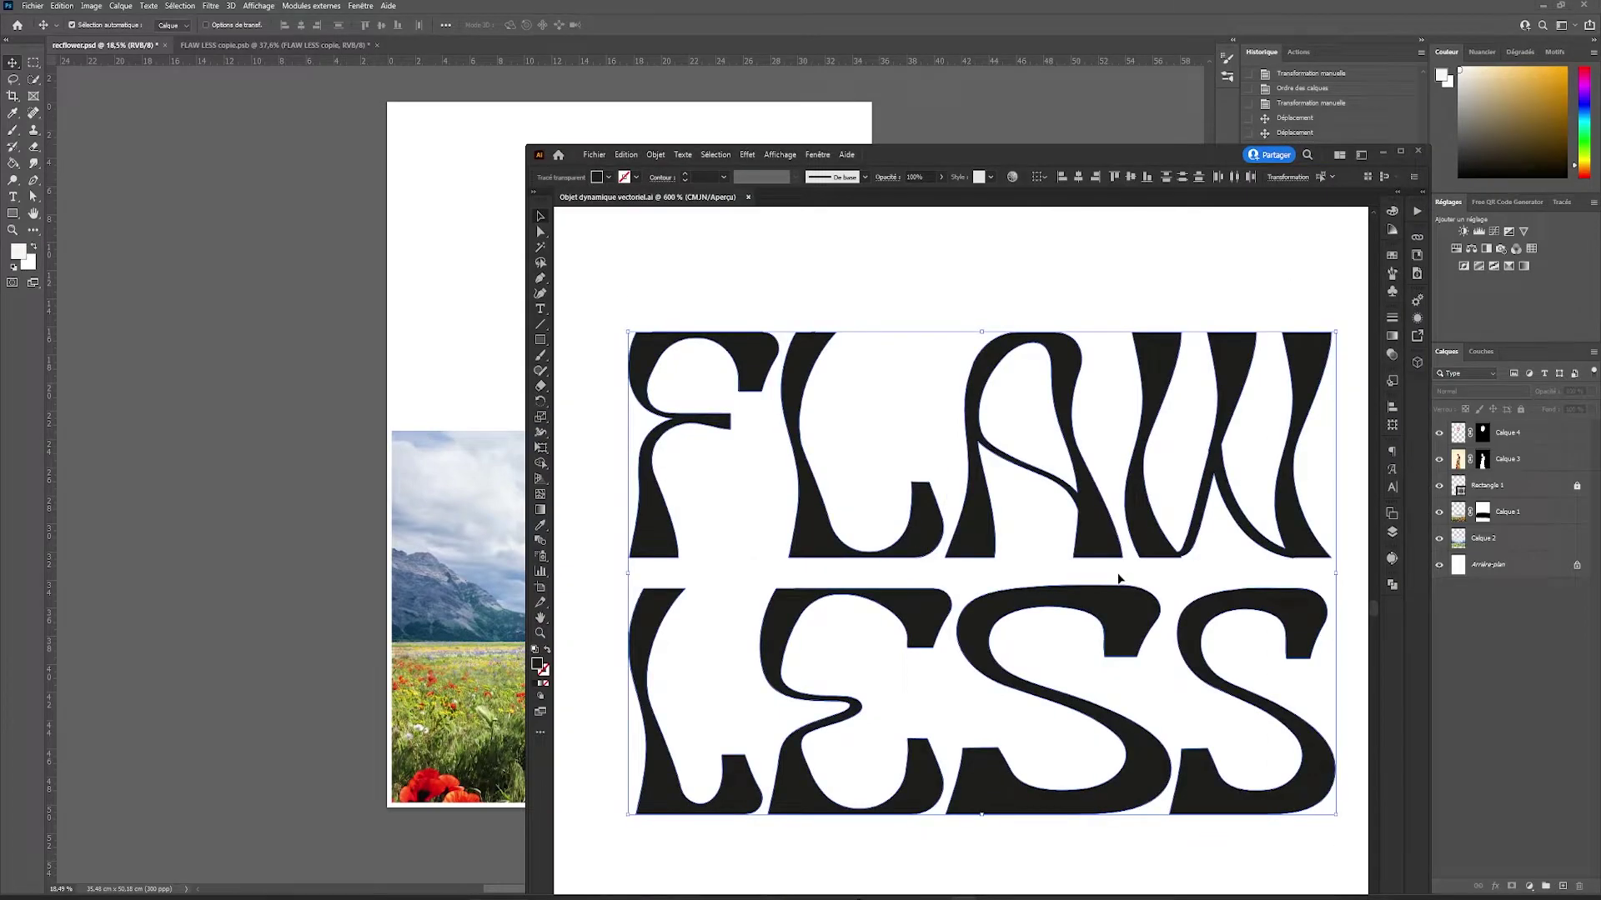
{"action": "left_click", "coordinate": [980, 72]}
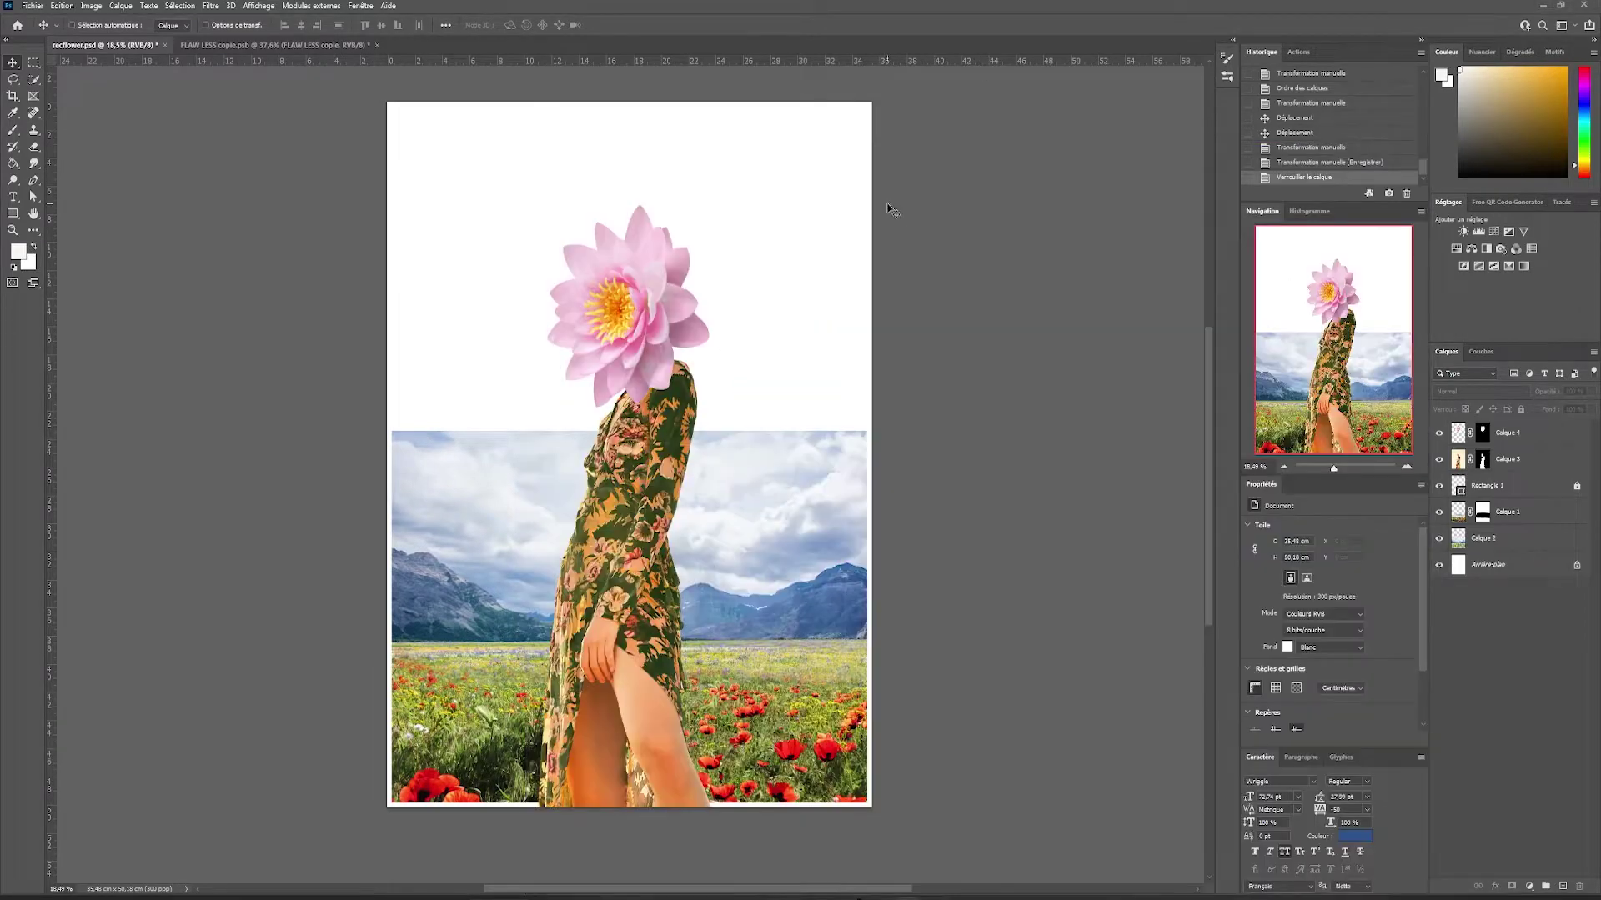
{"action": "key", "text": "ctrl+v"}
{"action": "key", "text": "Return"}
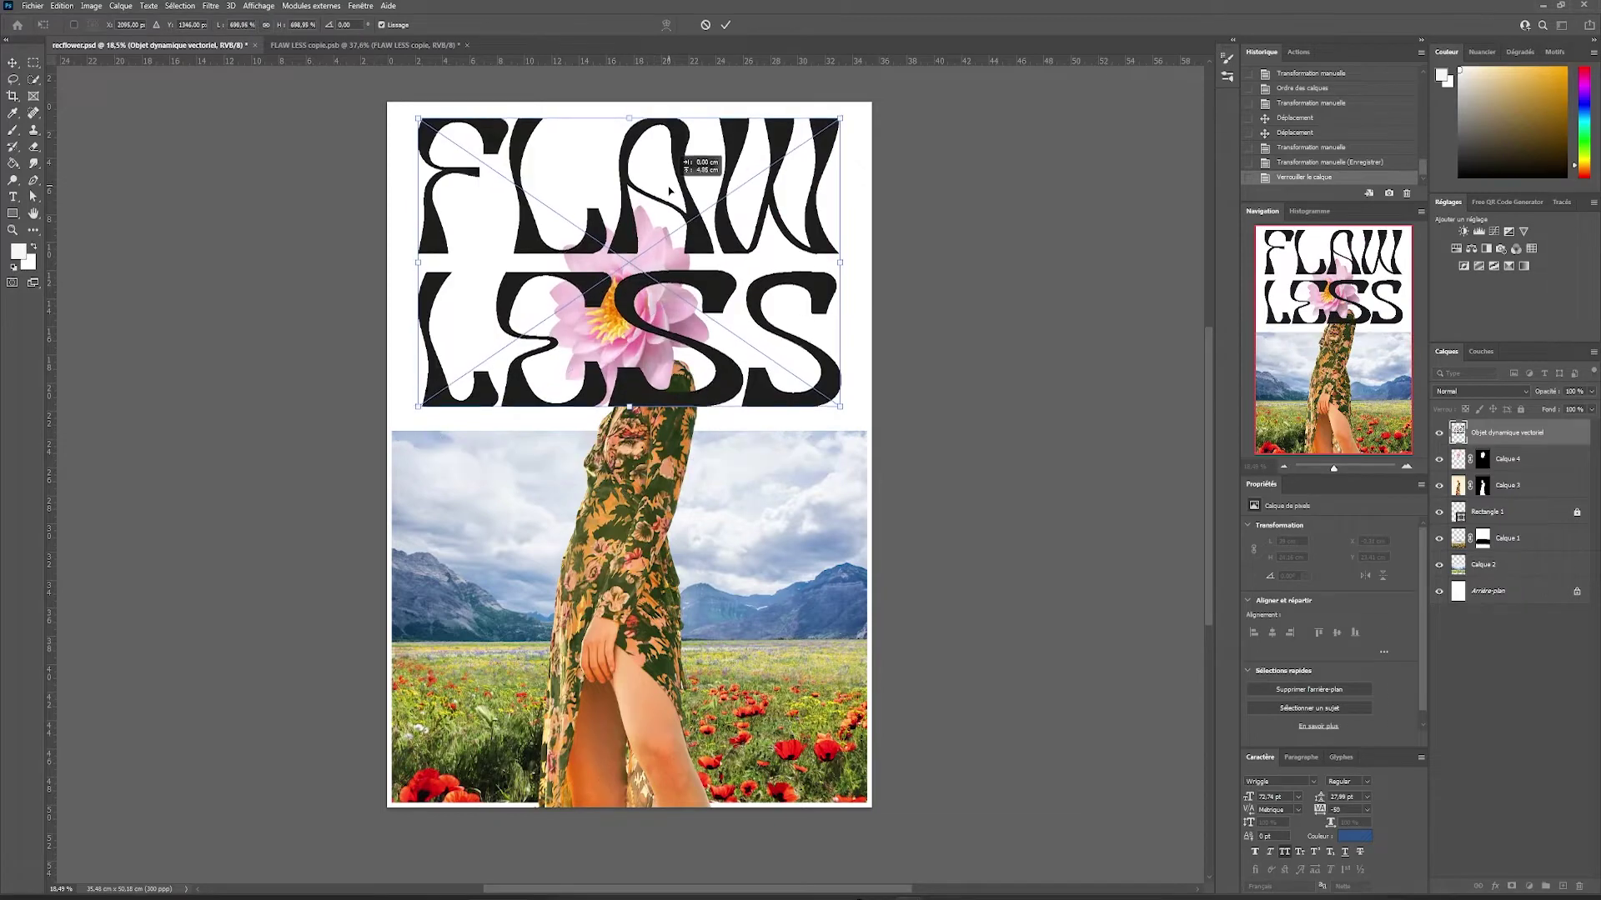
{"action": "key", "text": "Return"}
- Hide the lotus and woman layers and reduce the lettering's vertical scale to about 611% within the white area
{"action": "left_click", "coordinate": [1439, 459]}
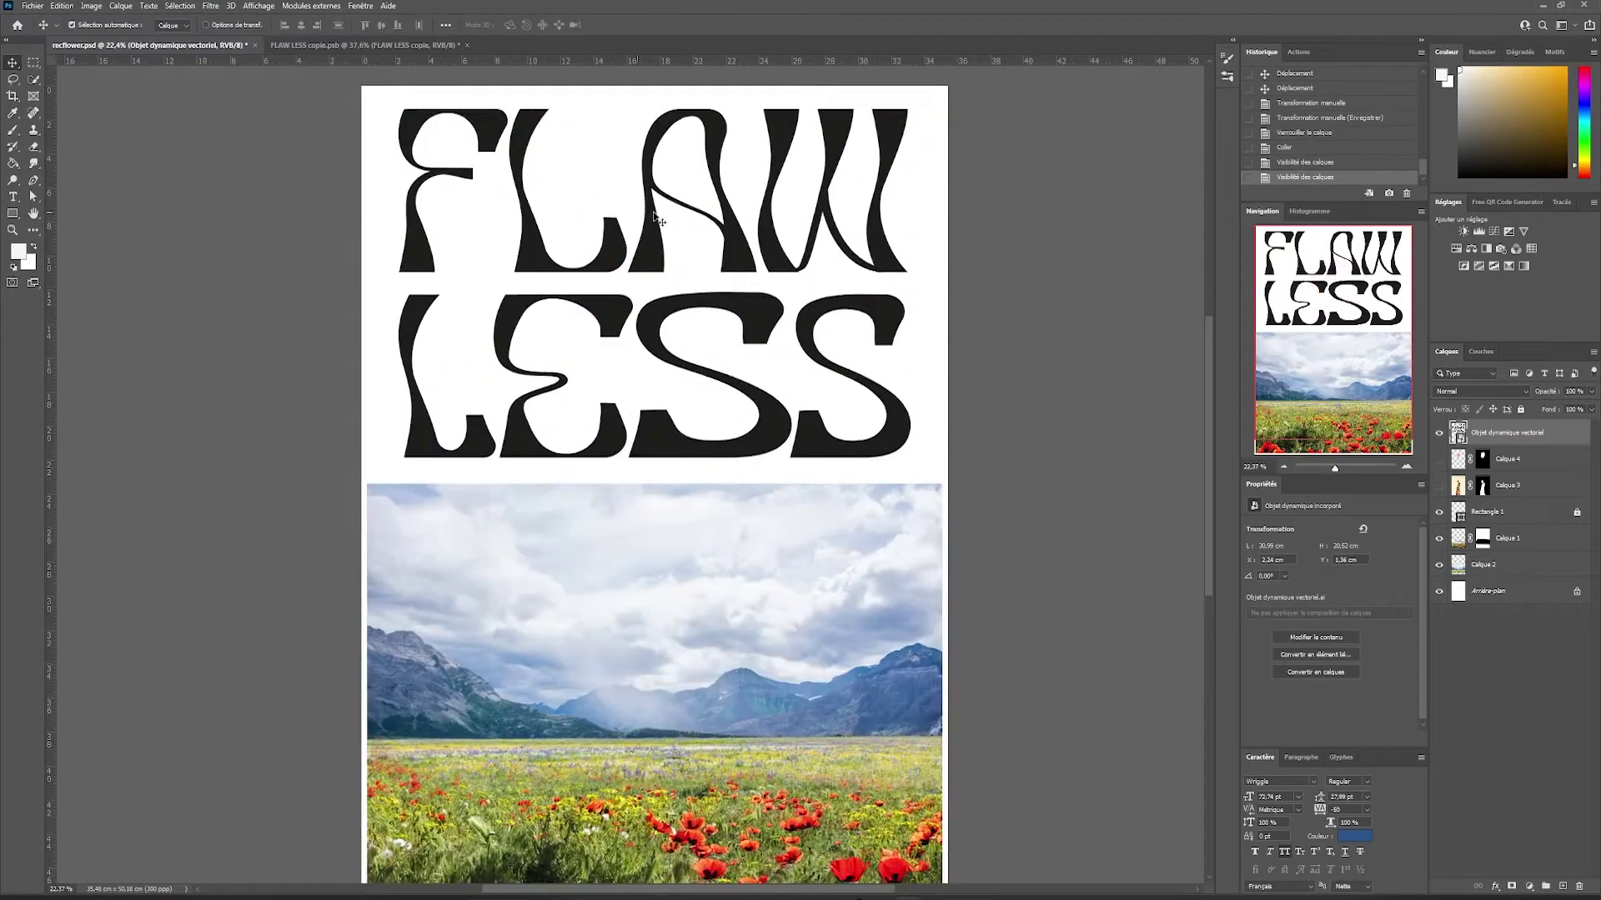
{"action": "left_click_drag", "start_coordinate": [657, 218], "coordinate": [642, 250]}
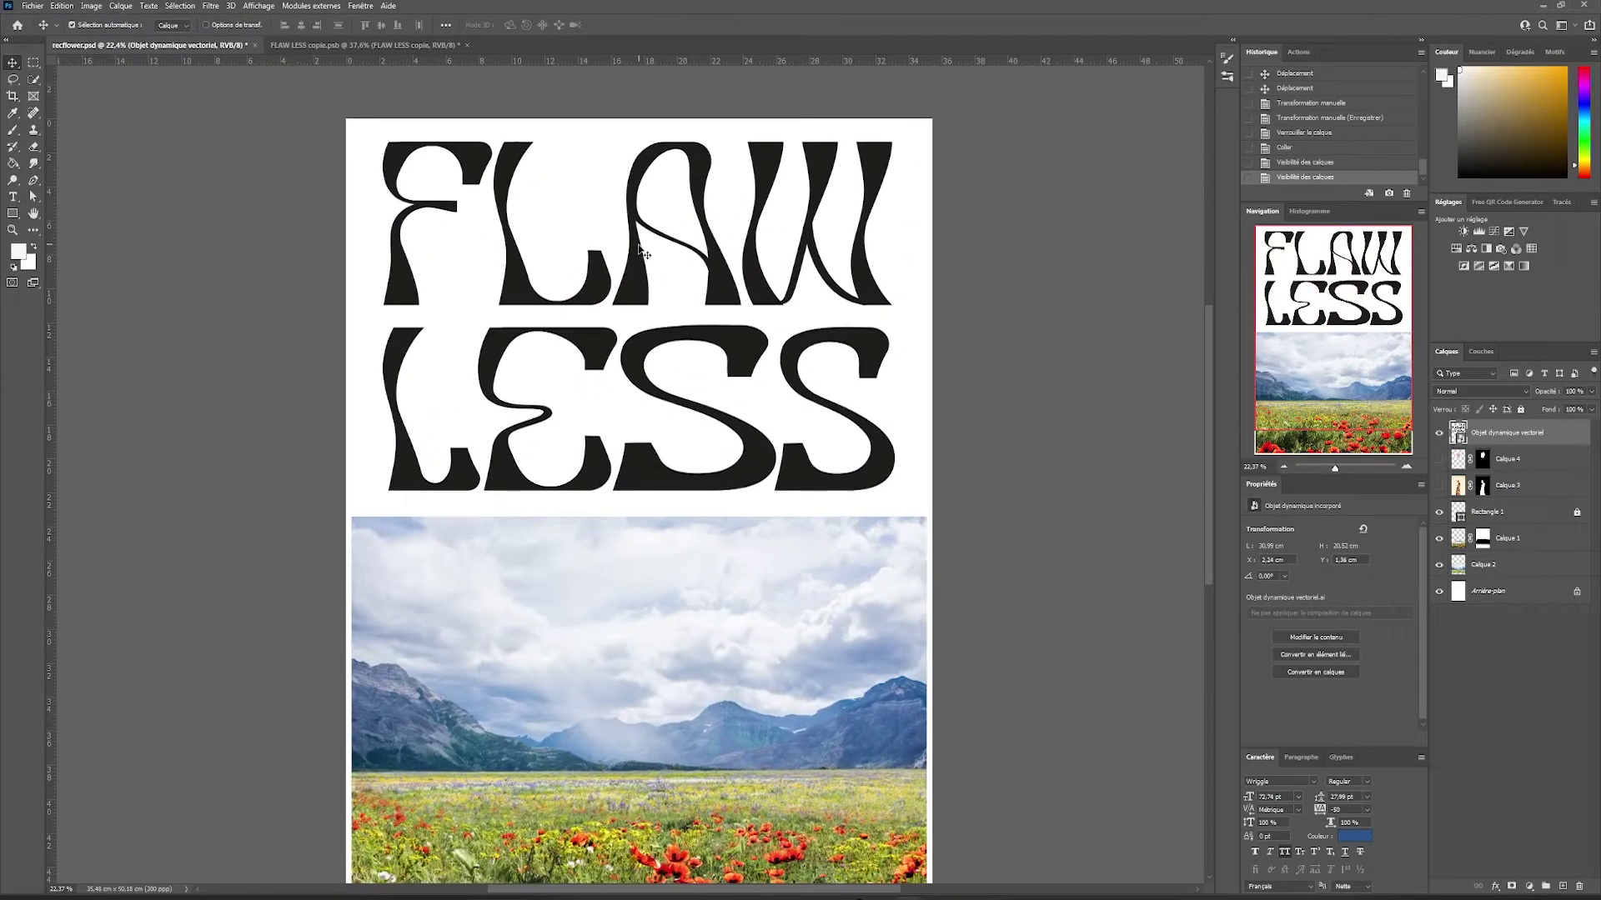
{"action": "key", "text": "ctrl+t"}
{"action": "left_click_drag", "start_coordinate": [640, 141], "coordinate": [641, 163]}
{"action": "left_click_drag", "start_coordinate": [654, 267], "coordinate": [654, 253]}
{"action": "key", "text": "Return"}
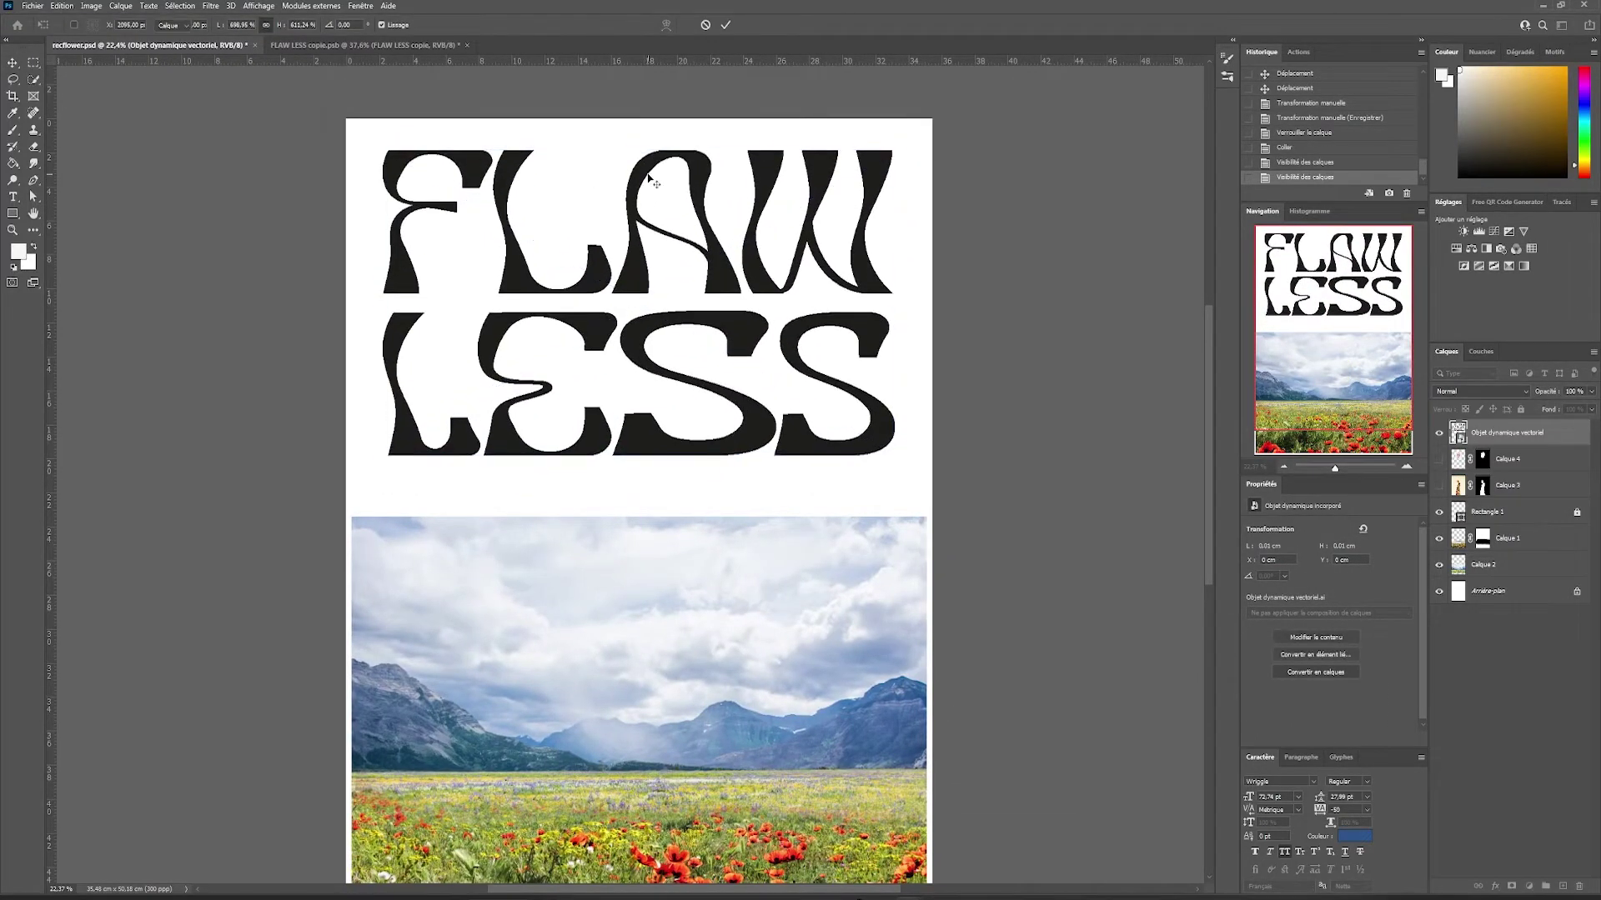
- Open the Liquify filter on the FLAW LESS lettering
{"action": "left_click", "coordinate": [210, 6]}
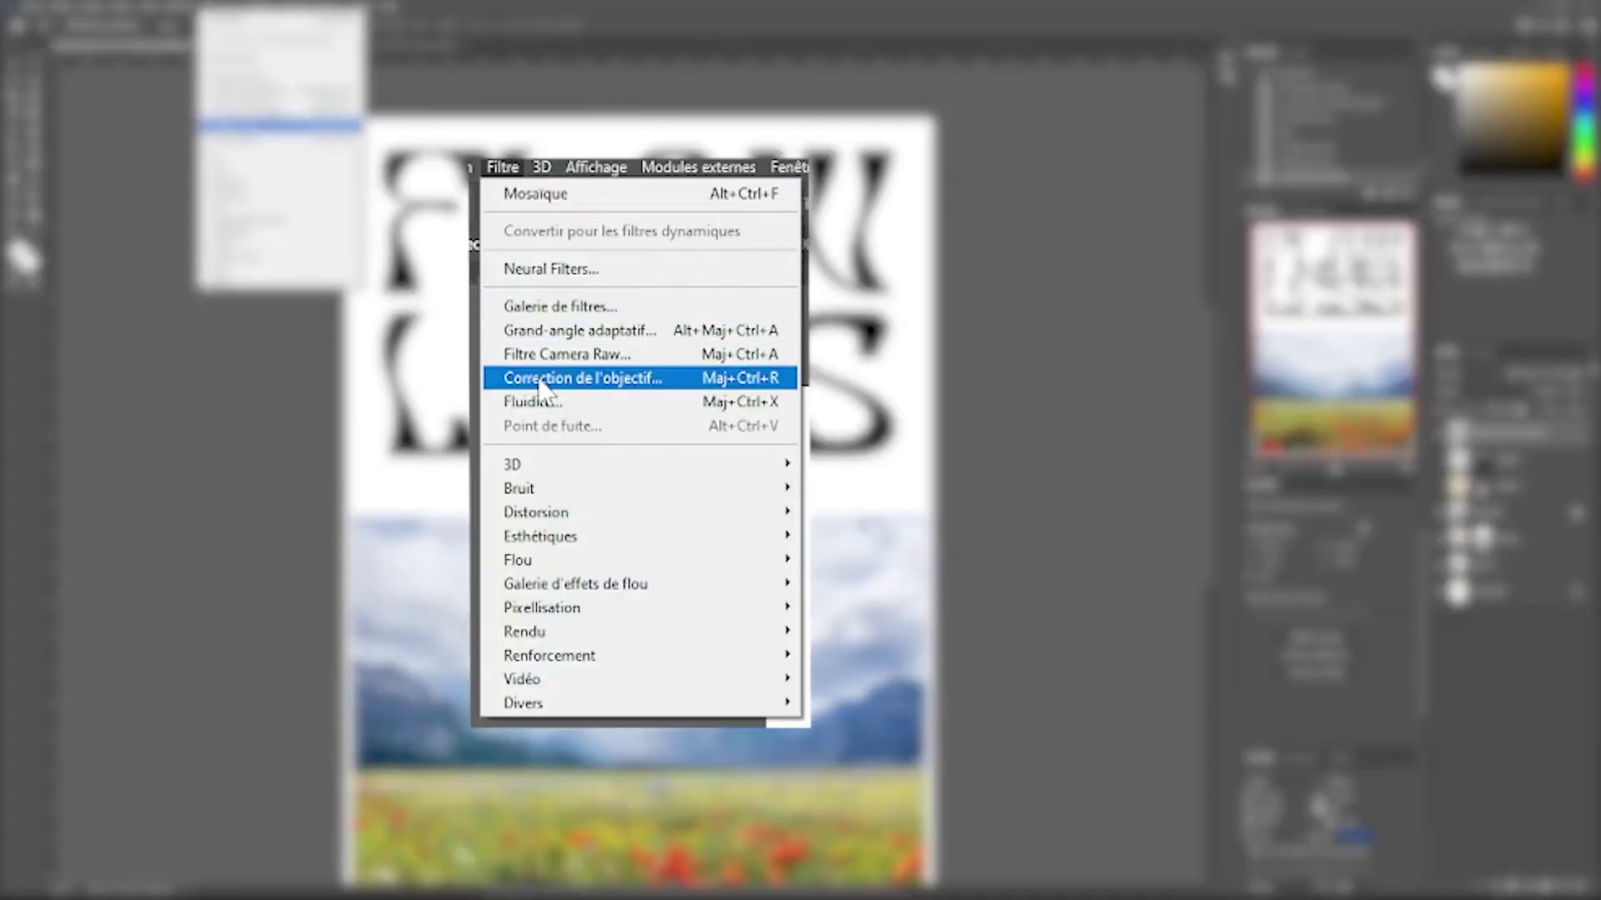
{"action": "left_click", "coordinate": [534, 401]}
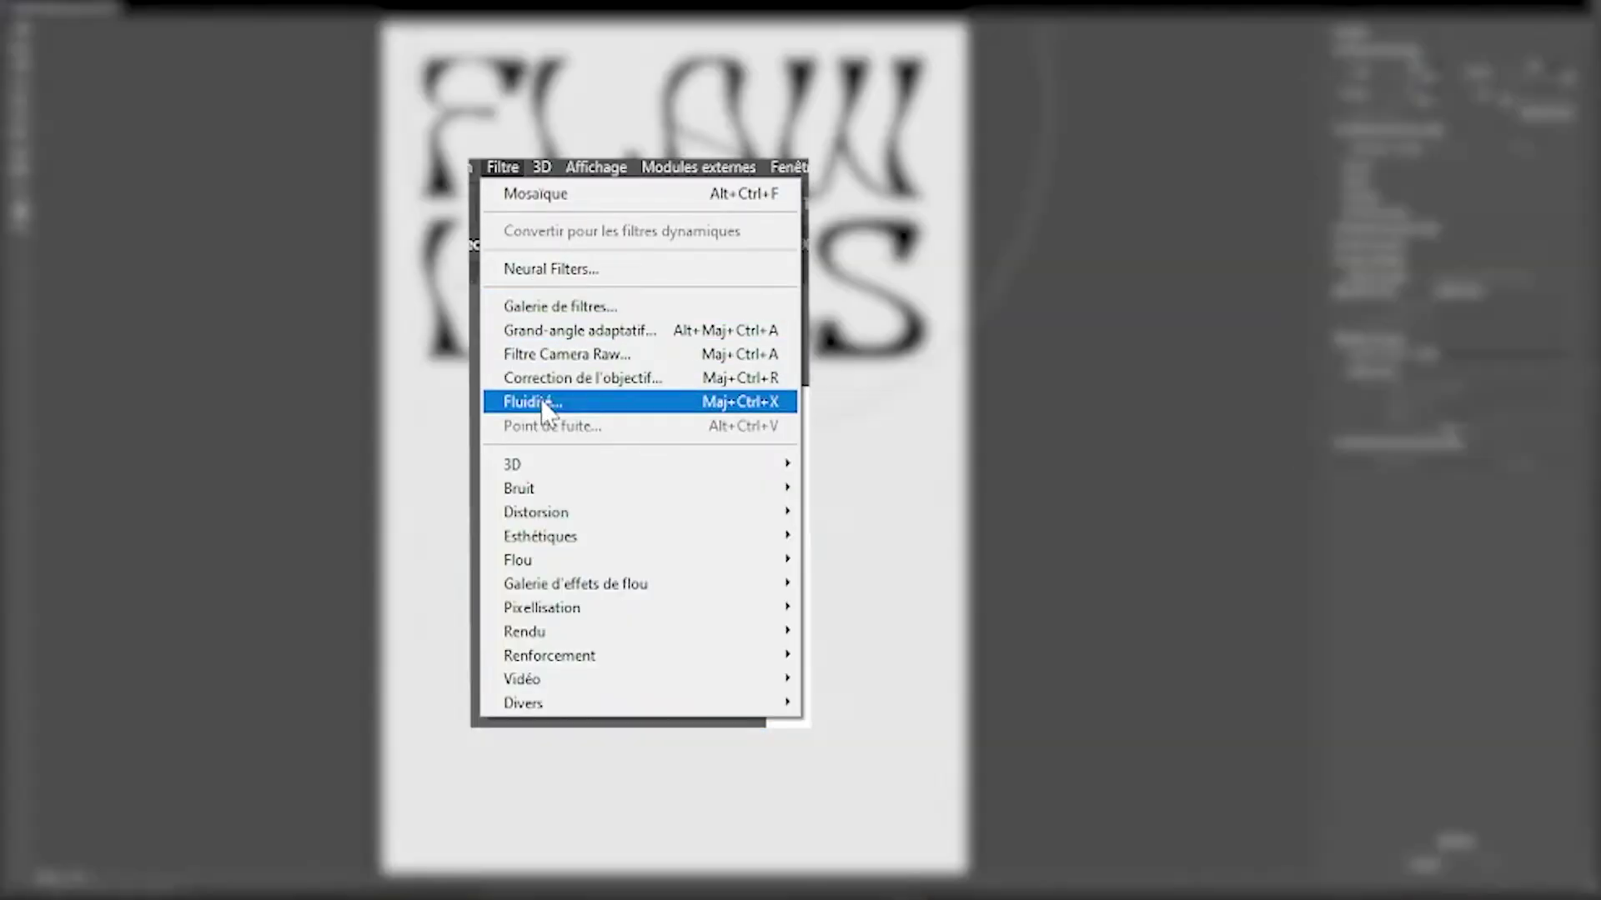
{"action": "left_click_drag", "start_coordinate": [509, 235], "coordinate": [586, 243]}
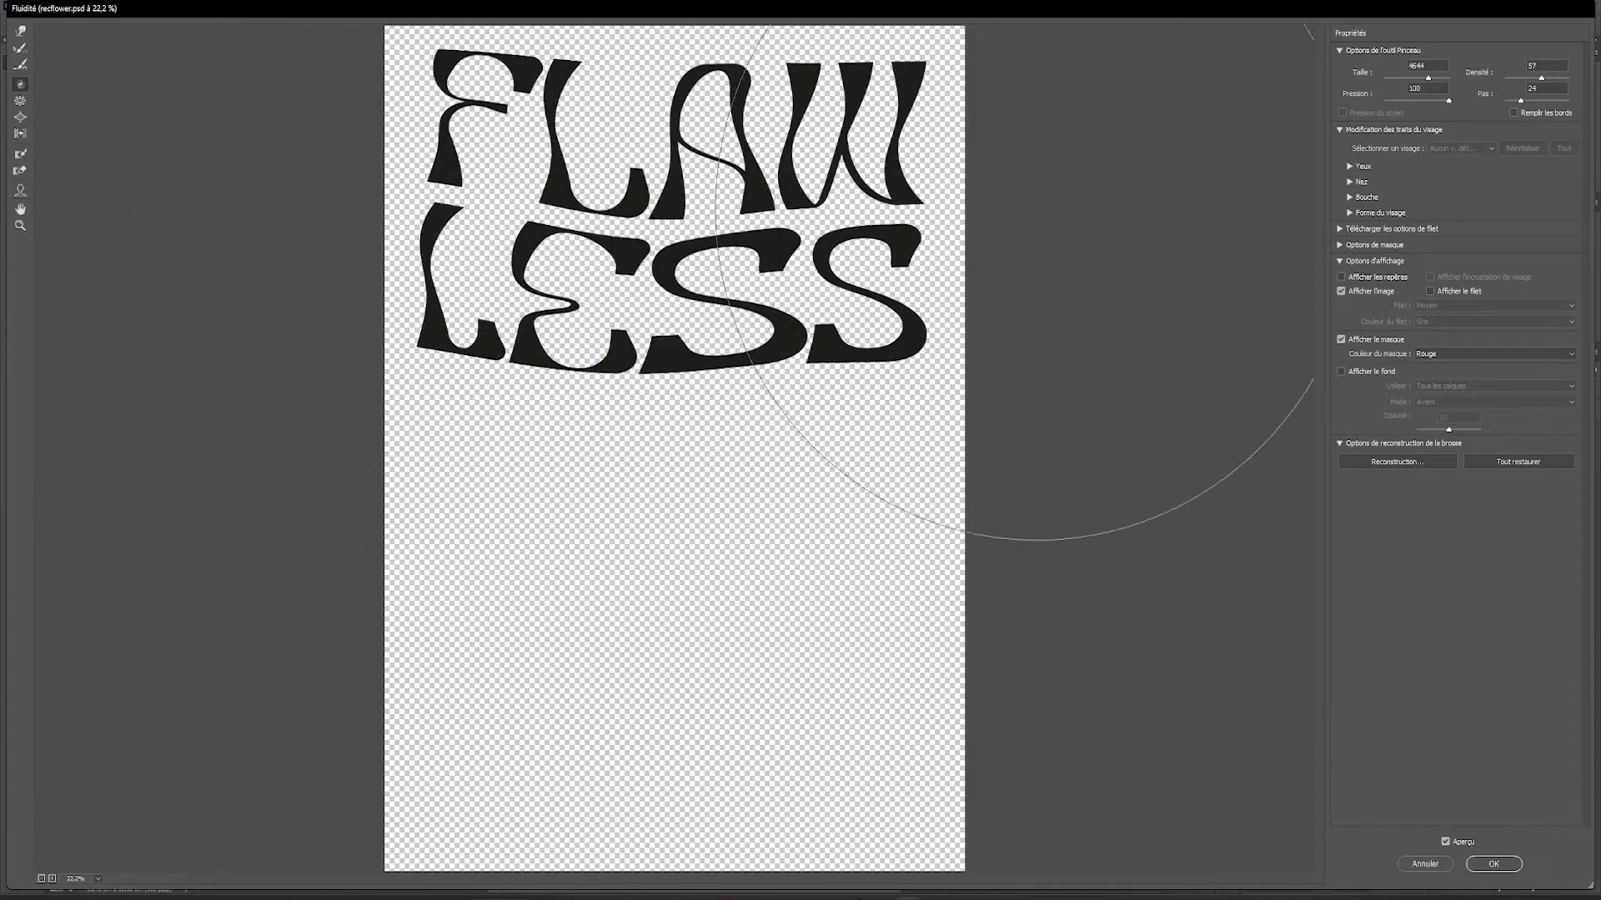
{"action": "mouse_move", "coordinate": [1033, 213]}
{"action": "left_mouse_down"}
{"action": "mouse_move", "coordinate": [990, 303]}
{"action": "mouse_move", "coordinate": [910, 318]}
{"action": "left_mouse_up"}
{"action": "key", "text": "ctrl+z"}
{"action": "key", "text": "ctrl+z"}
{"action": "key", "text": "ctrl+z"}
{"action": "key", "text": "ctrl+z"}
{"action": "key", "text": "ctrl+z"}
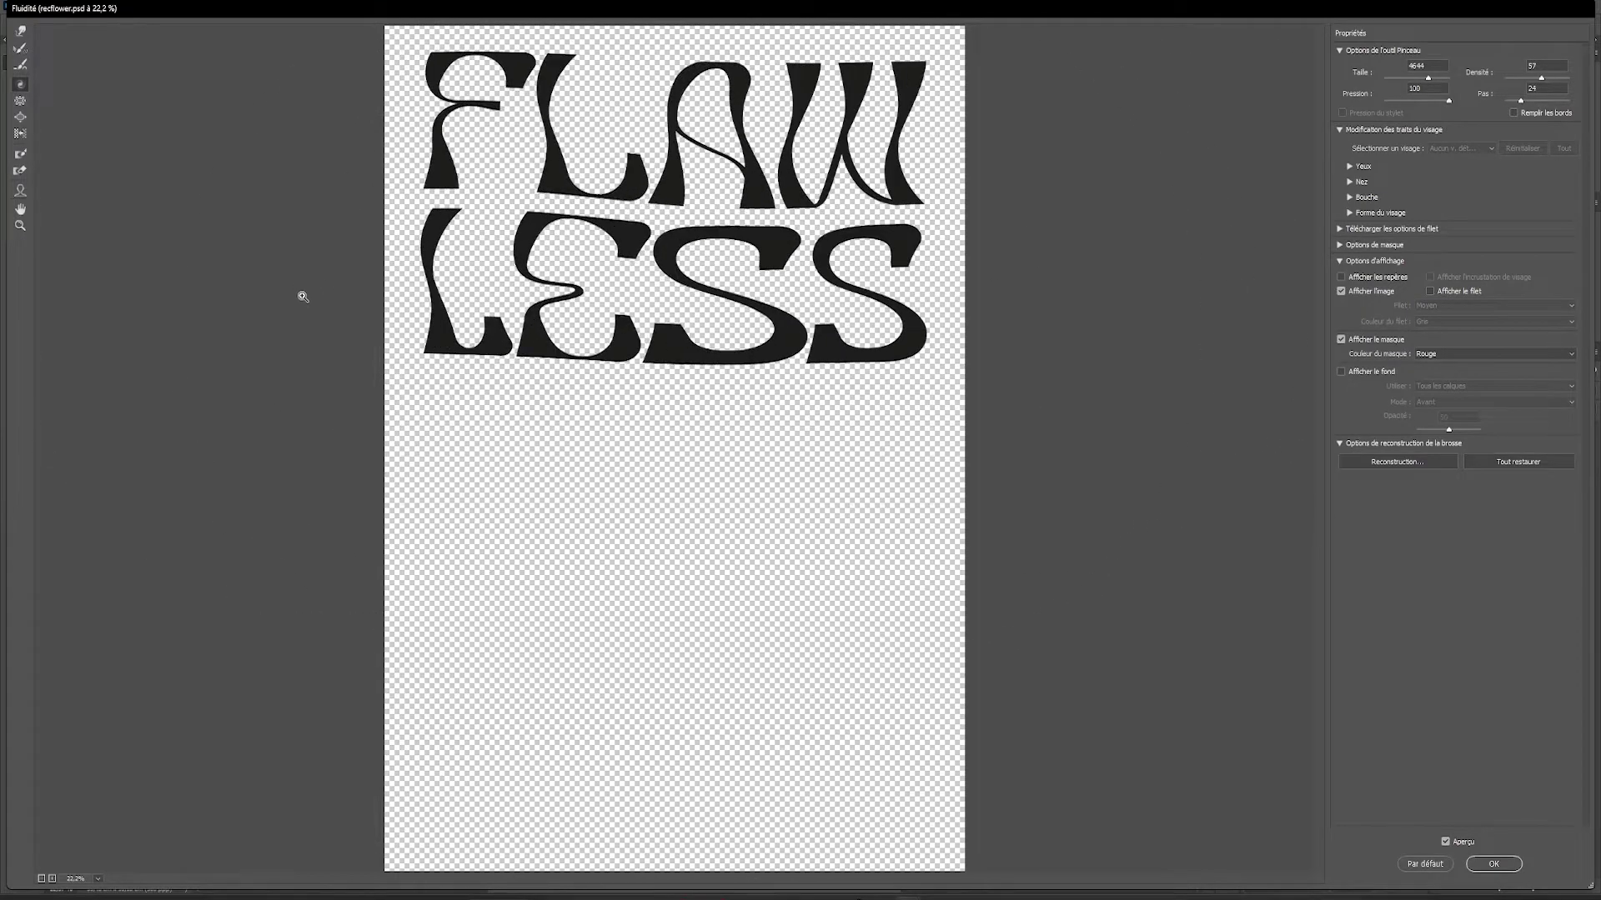
- Twirl both sides of the lettering into wavy shapes using a smaller Twirl brush with lower pressure, and apply the Liquify filter
{"action": "left_click", "coordinate": [21, 85]}
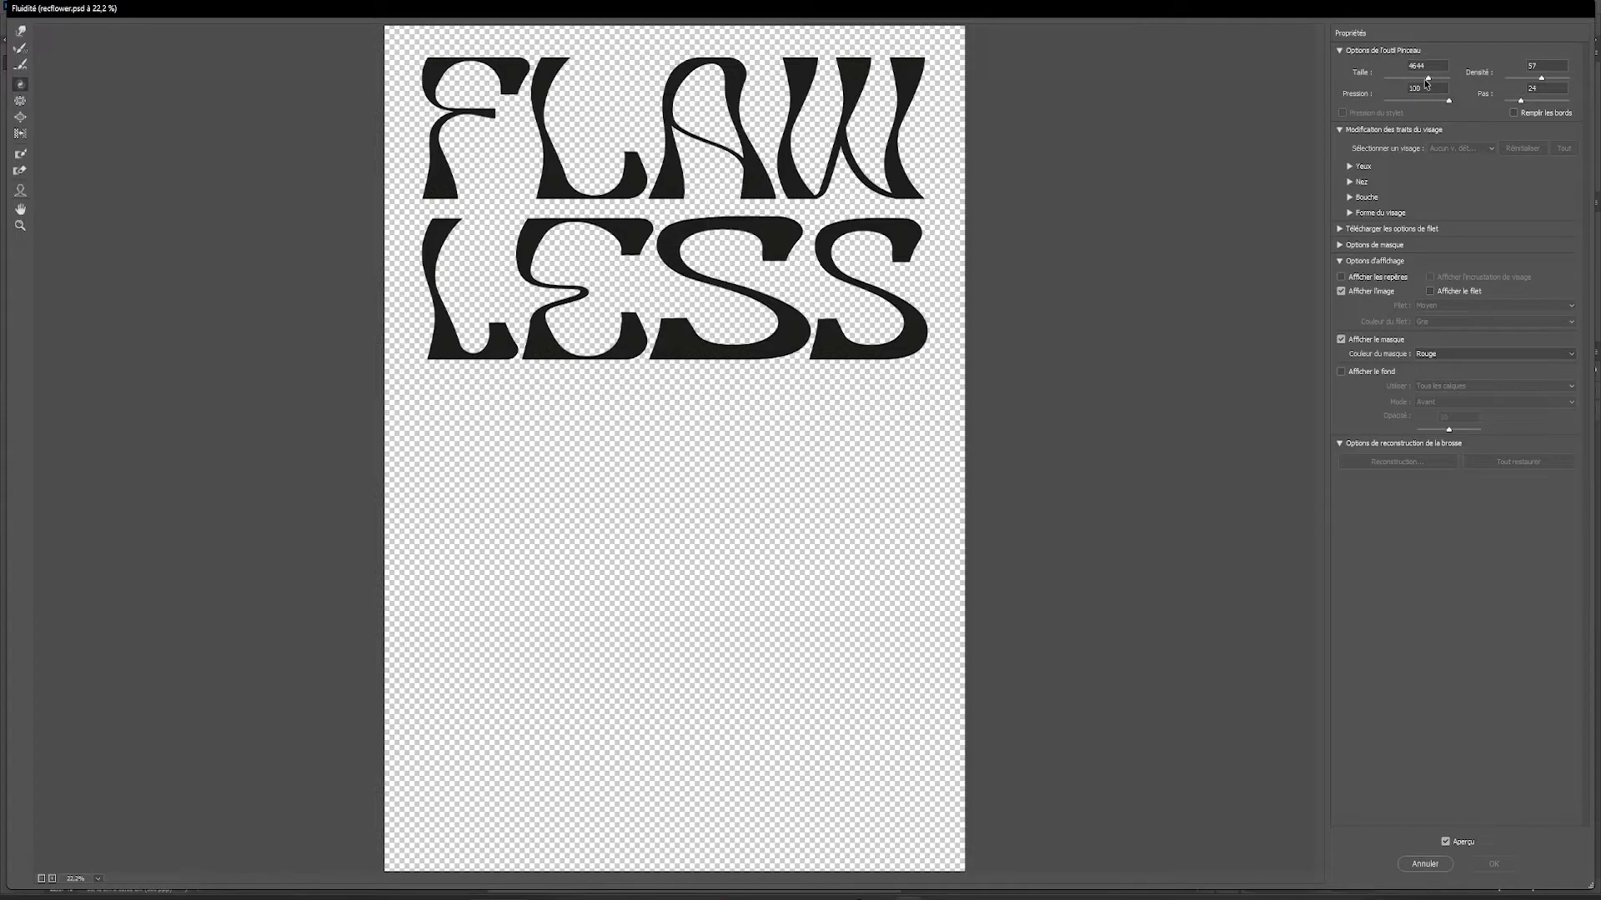
{"action": "left_click_drag", "start_coordinate": [1430, 101], "coordinate": [1428, 101]}
{"action": "left_click_drag", "start_coordinate": [468, 246], "coordinate": [560, 259]}
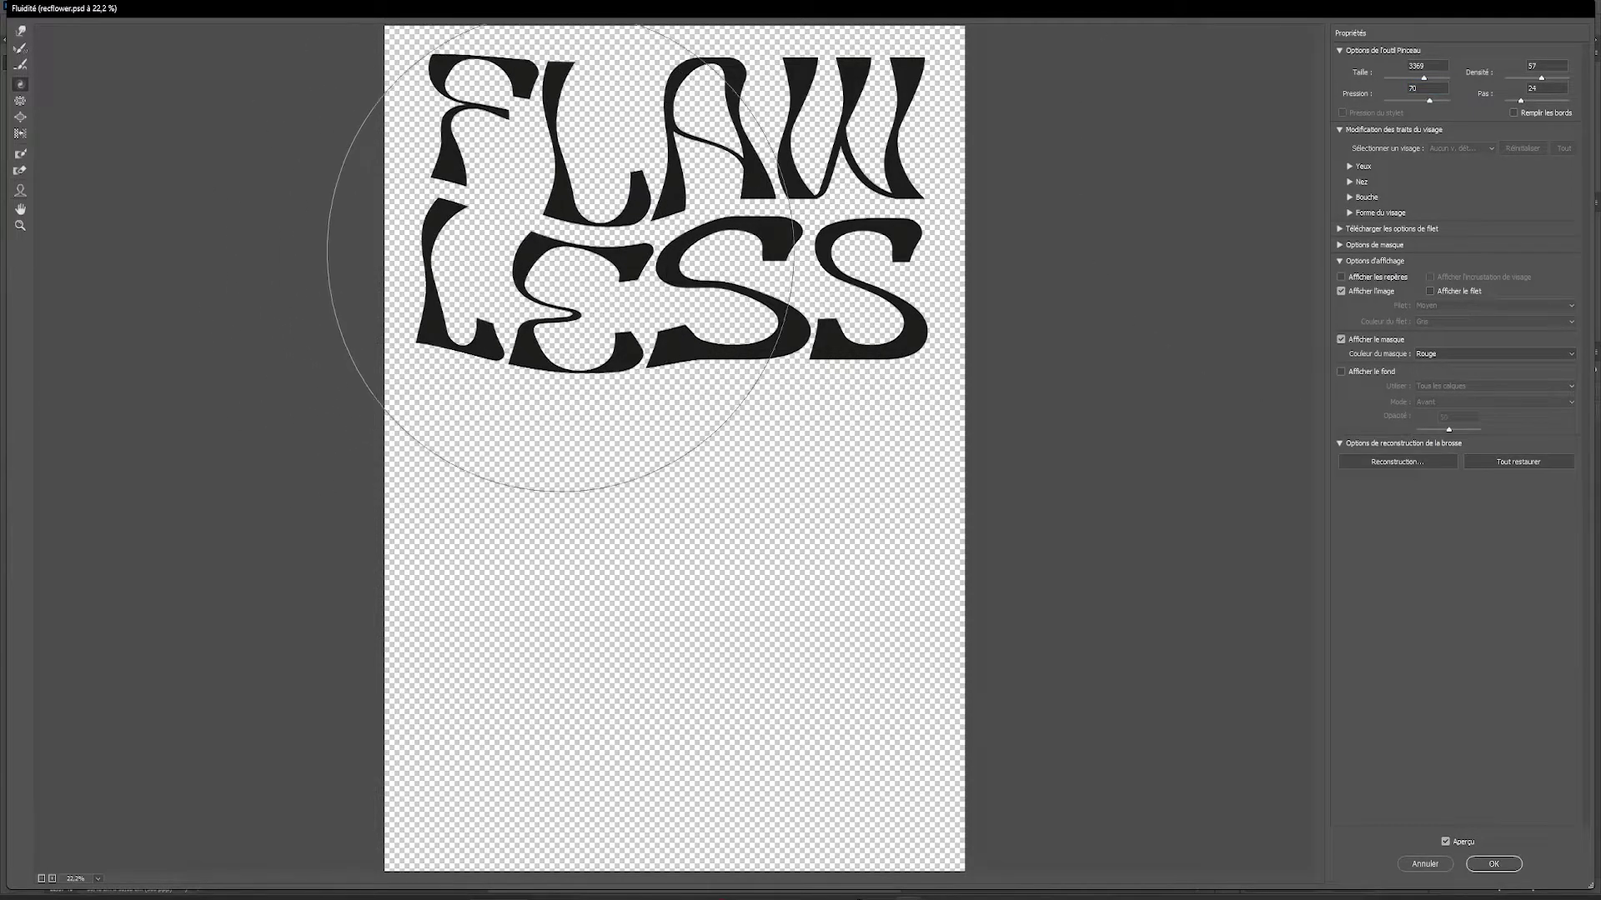
{"action": "left_click", "coordinate": [837, 241]}
{"action": "left_click", "coordinate": [465, 239]}
{"action": "key", "text": "ctrl+z"}
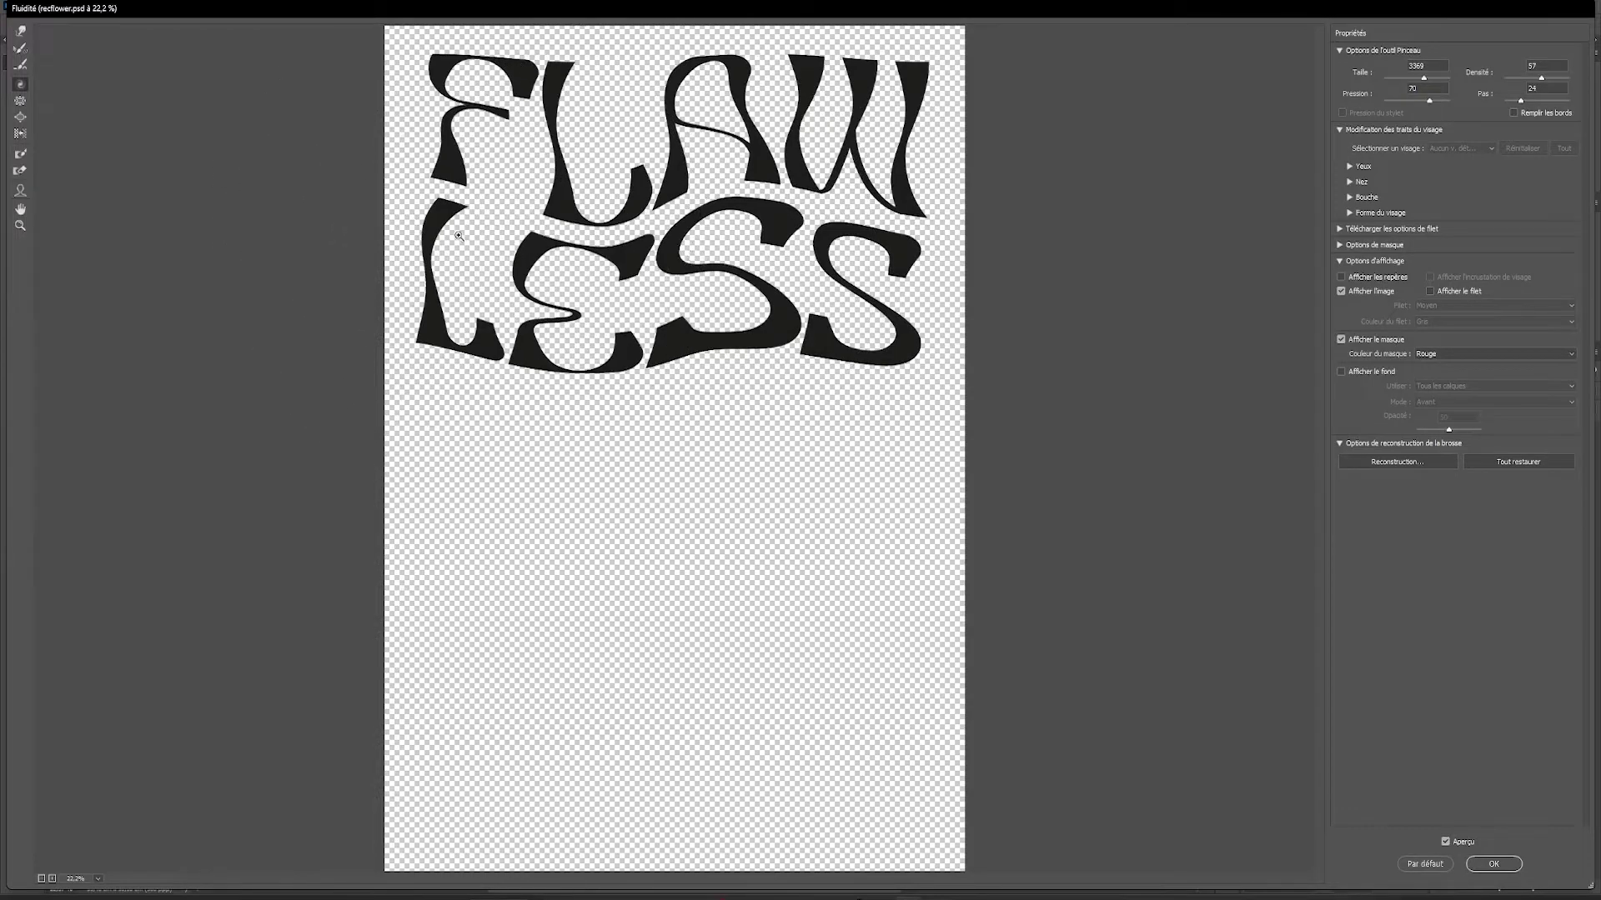
{"action": "left_click", "coordinate": [474, 193]}
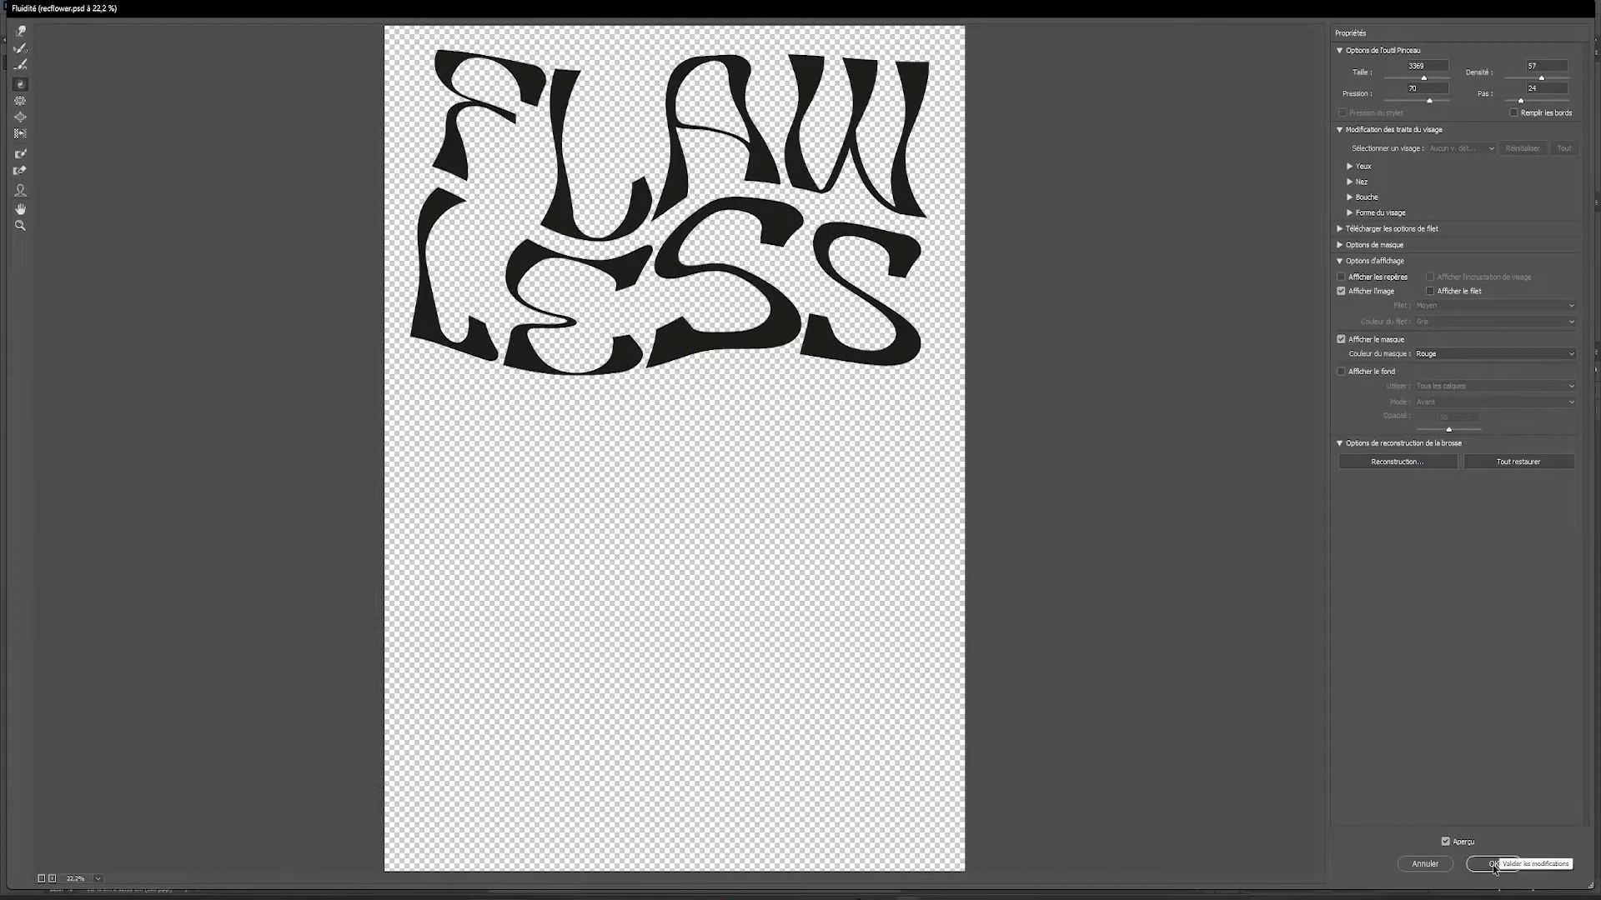
{"action": "key", "text": "Return"}
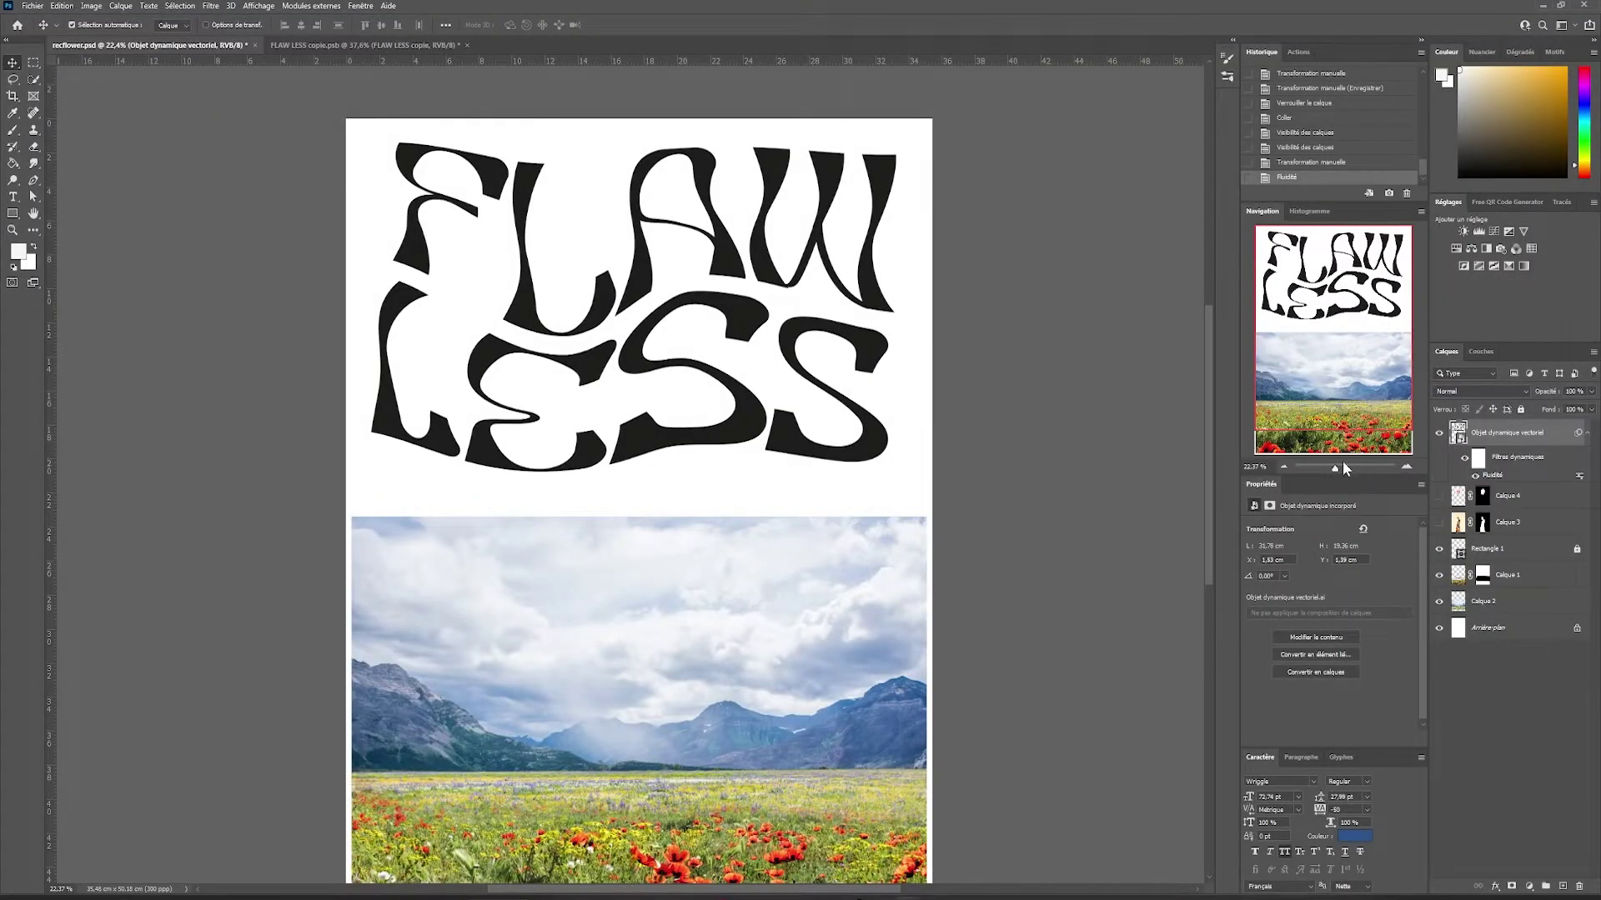
- Compare the lettering with and without the Liquify distortion by switching its smart filters off and on
{"action": "left_click", "coordinate": [1464, 462]}
{"action": "left_click", "coordinate": [1464, 462]}
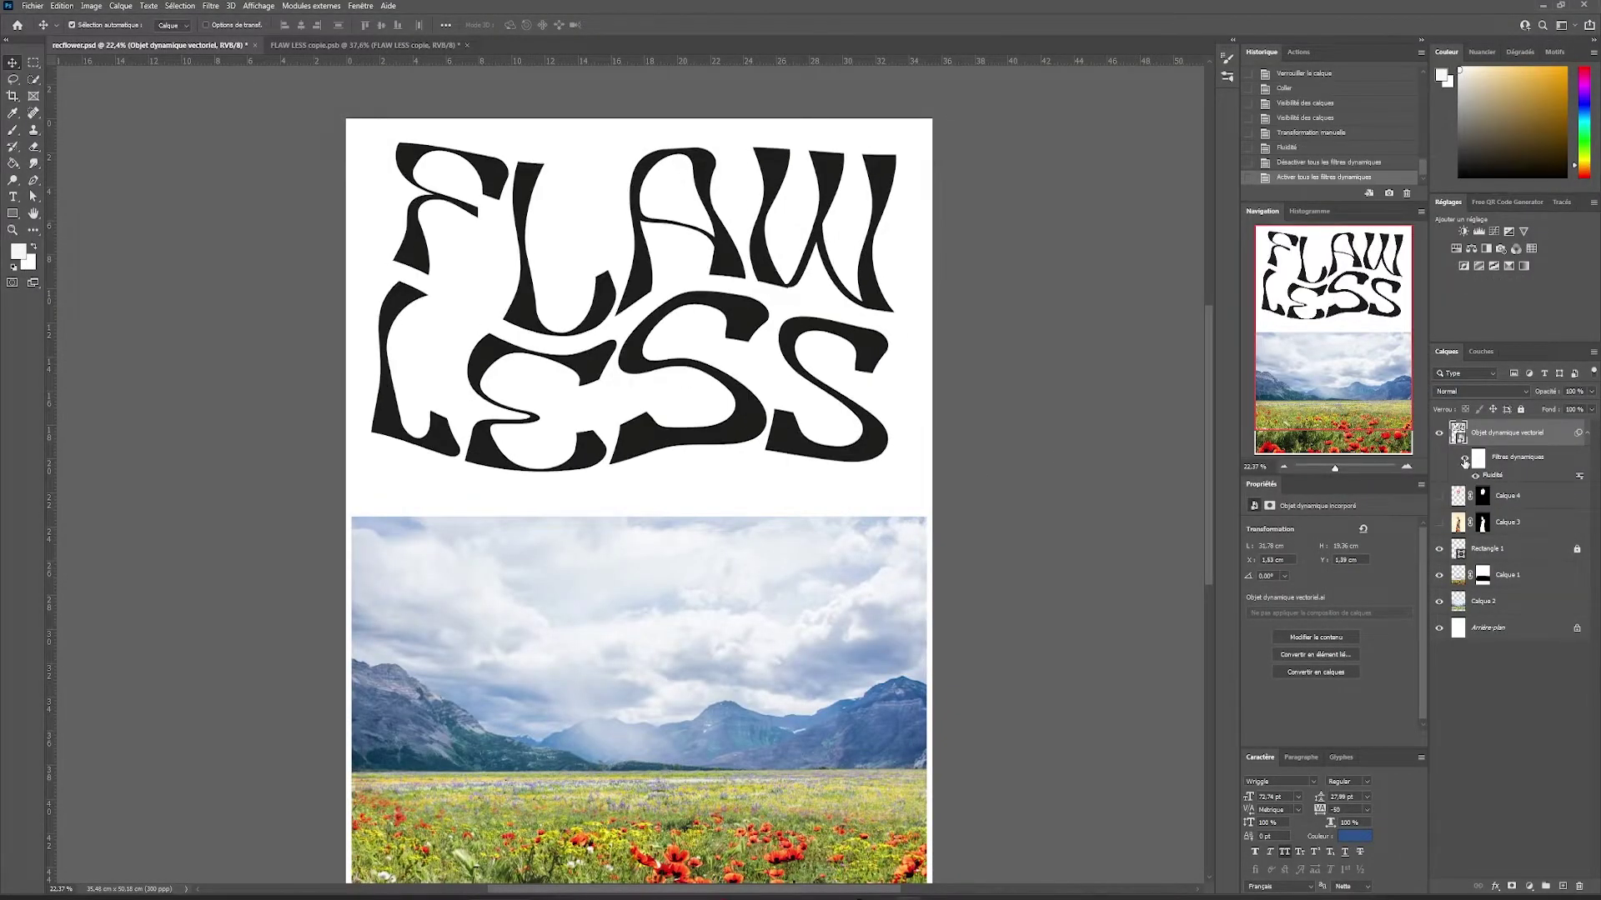
{"action": "left_click", "coordinate": [1464, 462]}
{"action": "left_click", "coordinate": [1464, 462]}
{"action": "left_click", "coordinate": [1464, 462]}
{"action": "left_click", "coordinate": [1464, 461]}
{"action": "left_click", "coordinate": [1464, 462]}
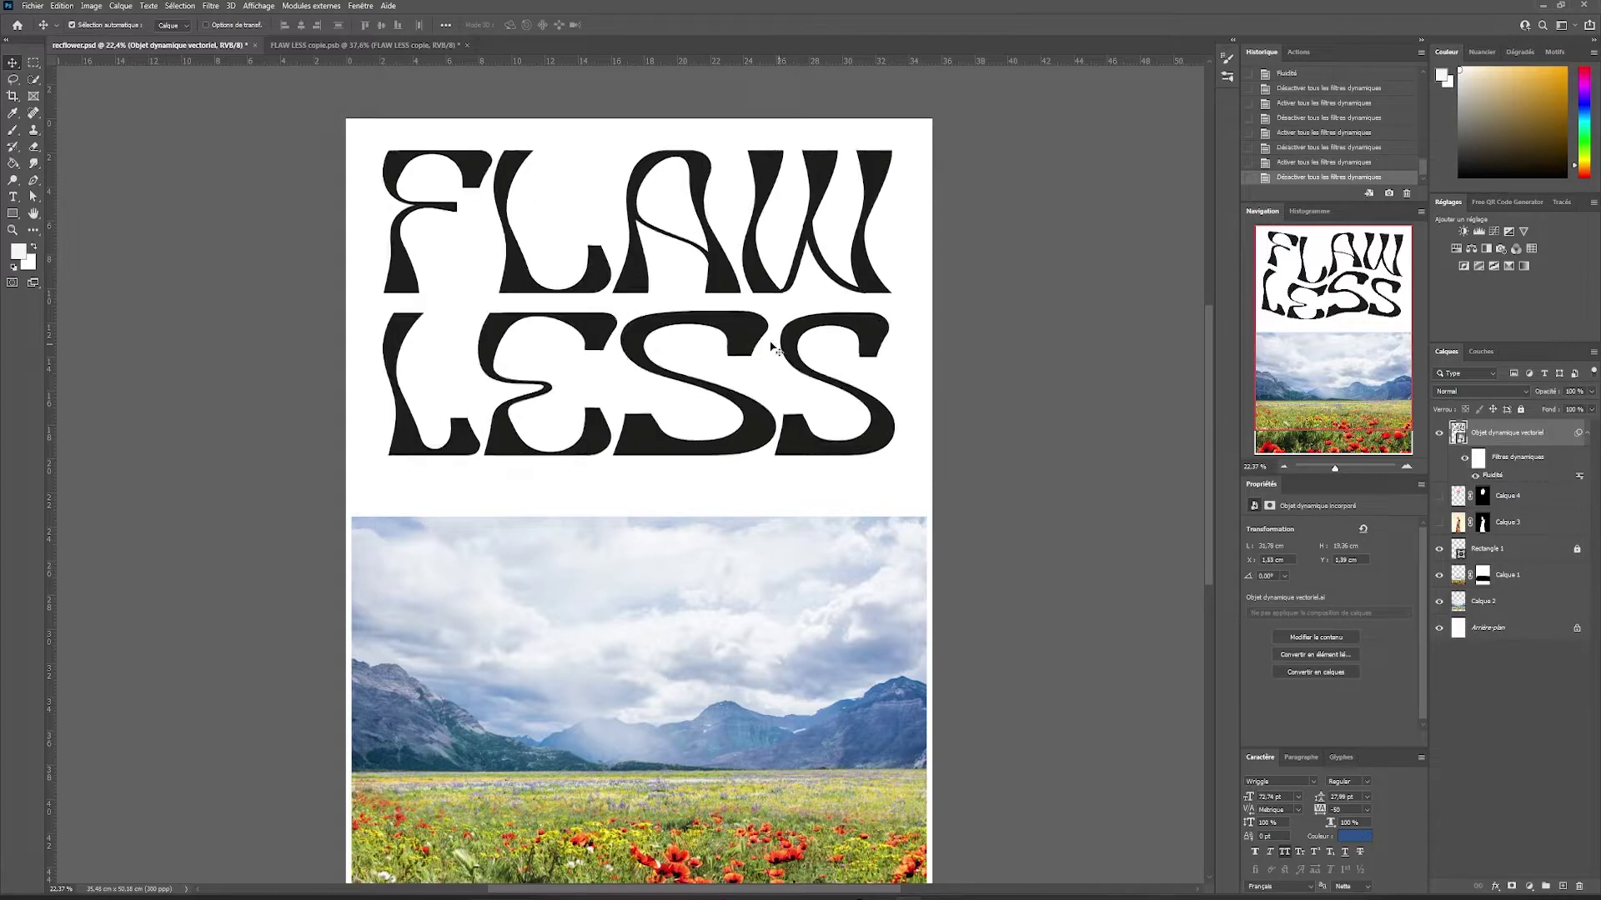
{"action": "left_click", "coordinate": [1464, 462]}
{"action": "key", "text": "ctrl+t"}
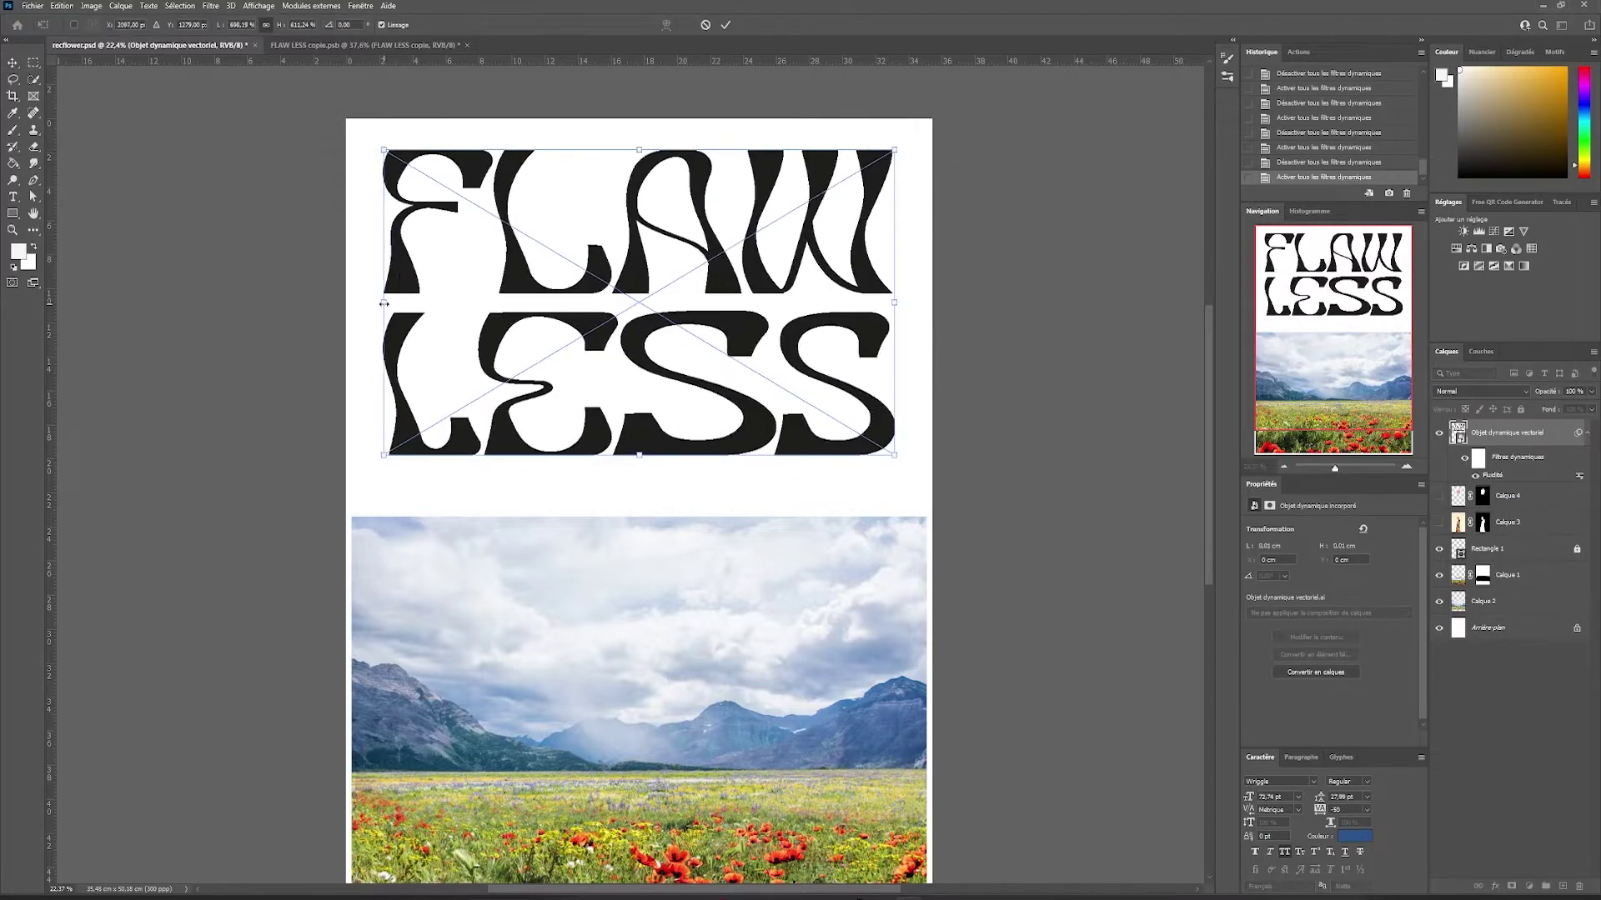
{"action": "key", "text": "Return"}
{"action": "left_click", "coordinate": [958, 294]}
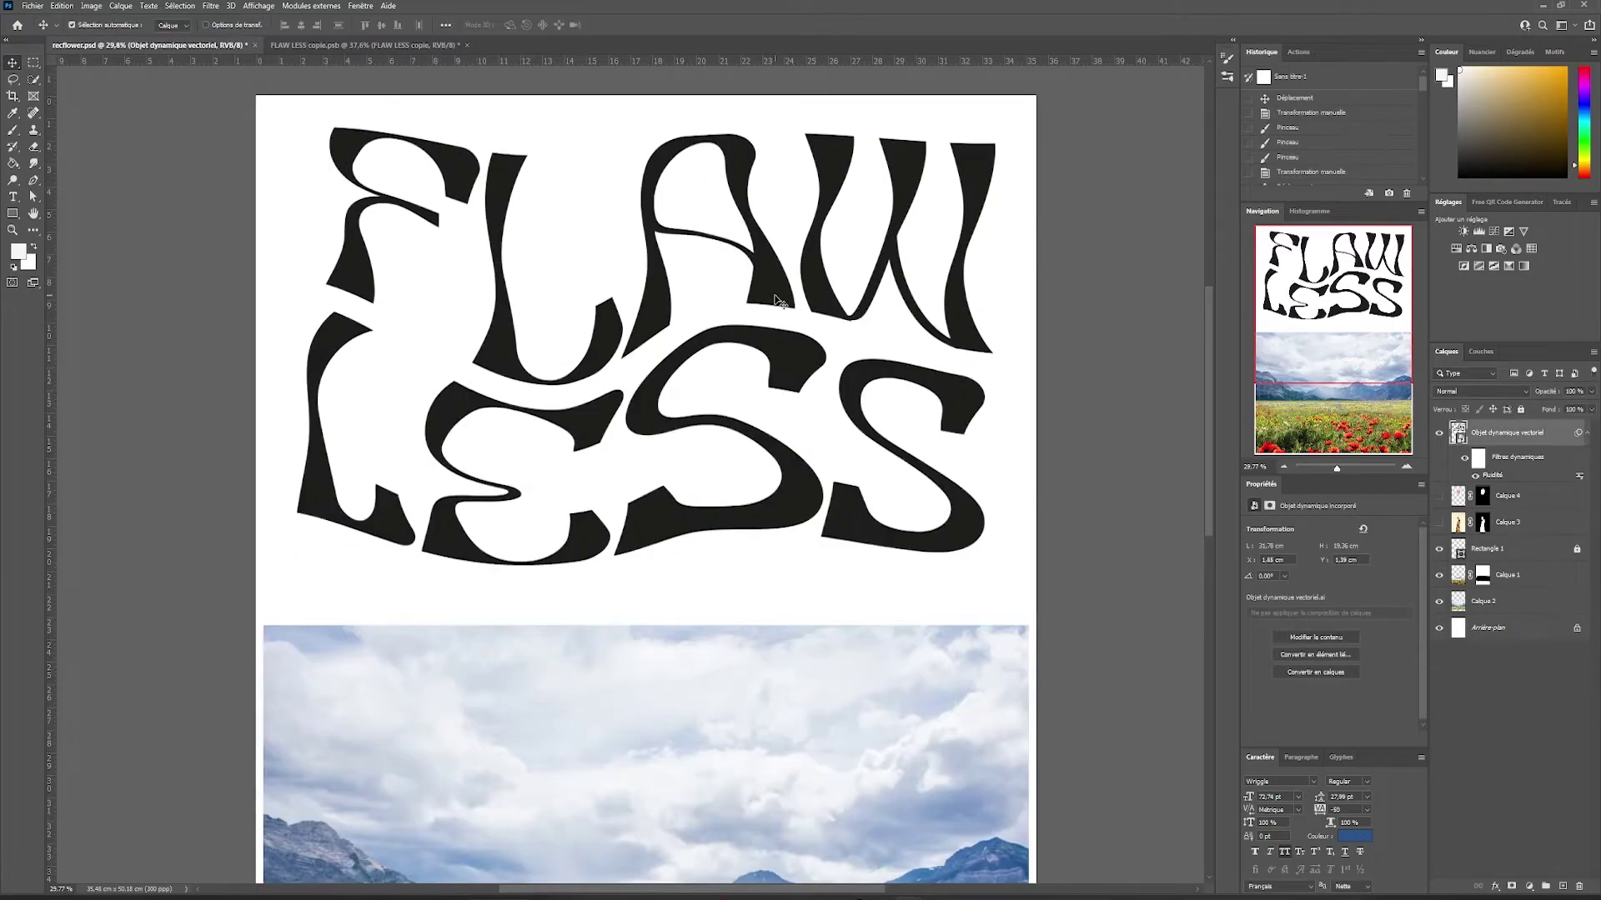
- Paste the black flower shape, scale it to about 4.7 cm wide and place it in the hollow of the letter L
{"action": "key", "text": "ctrl+v"}
{"action": "key", "text": "ctrl+t"}
{"action": "left_click_drag", "start_coordinate": [662, 489], "coordinate": [750, 489]}
{"action": "left_click_drag", "start_coordinate": [694, 460], "coordinate": [619, 250]}
{"action": "key", "text": "Return"}
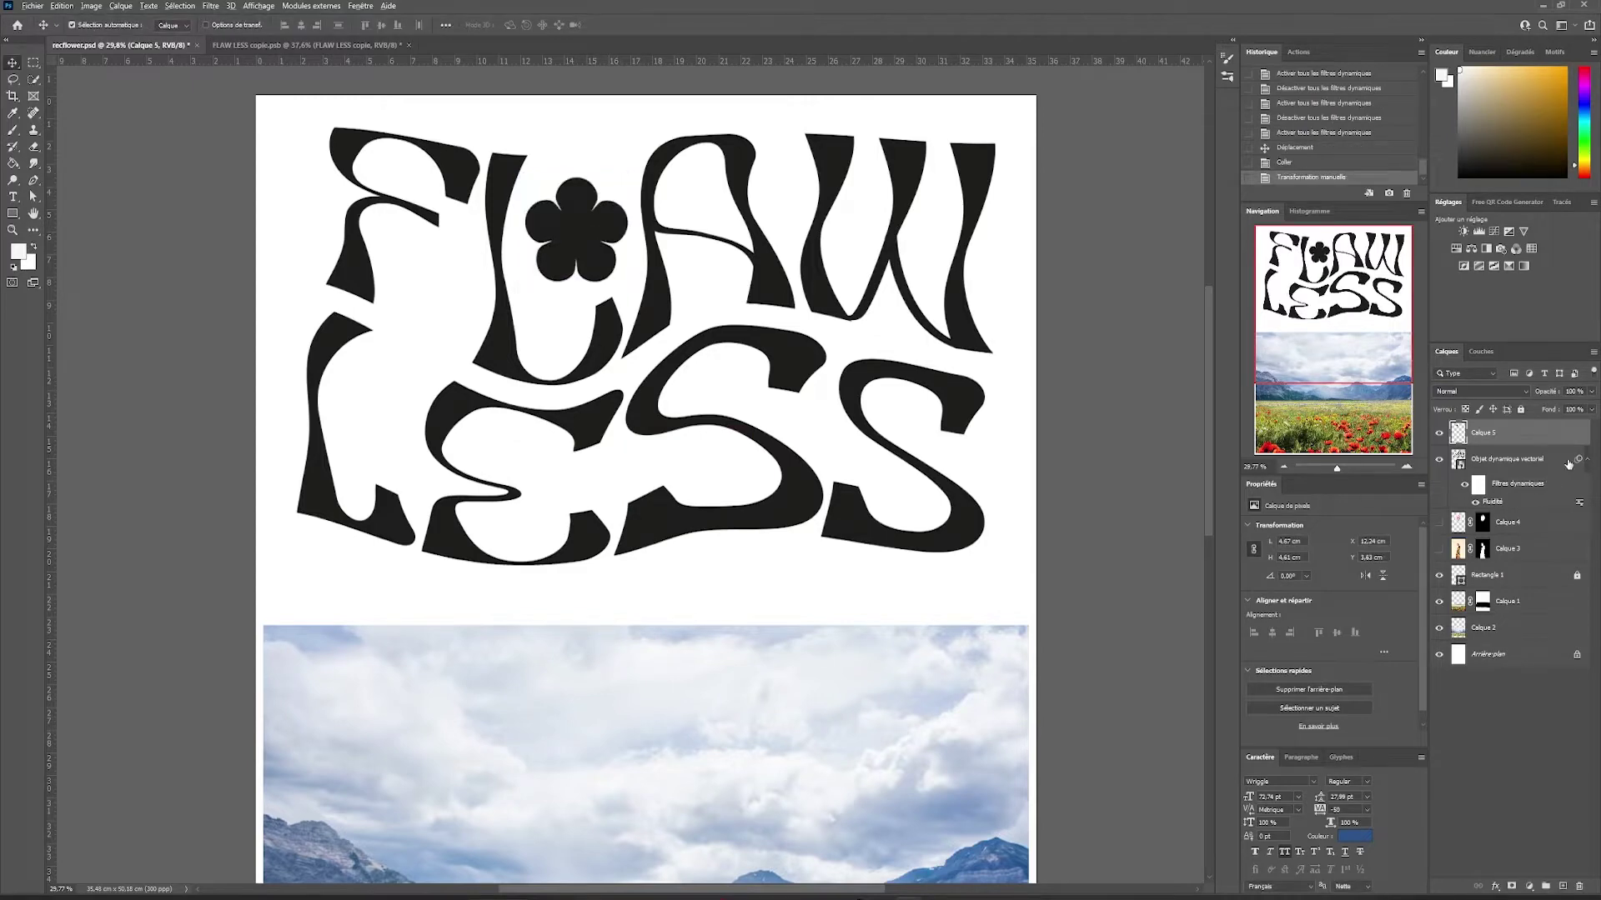
- Convert the flower layer to a smart object and undo the duplication of the lettering's filter onto it
{"action": "left_click", "coordinate": [506, 490]}
{"action": "right_click", "coordinate": [1504, 433]}
{"action": "left_click", "coordinate": [1400, 498]}
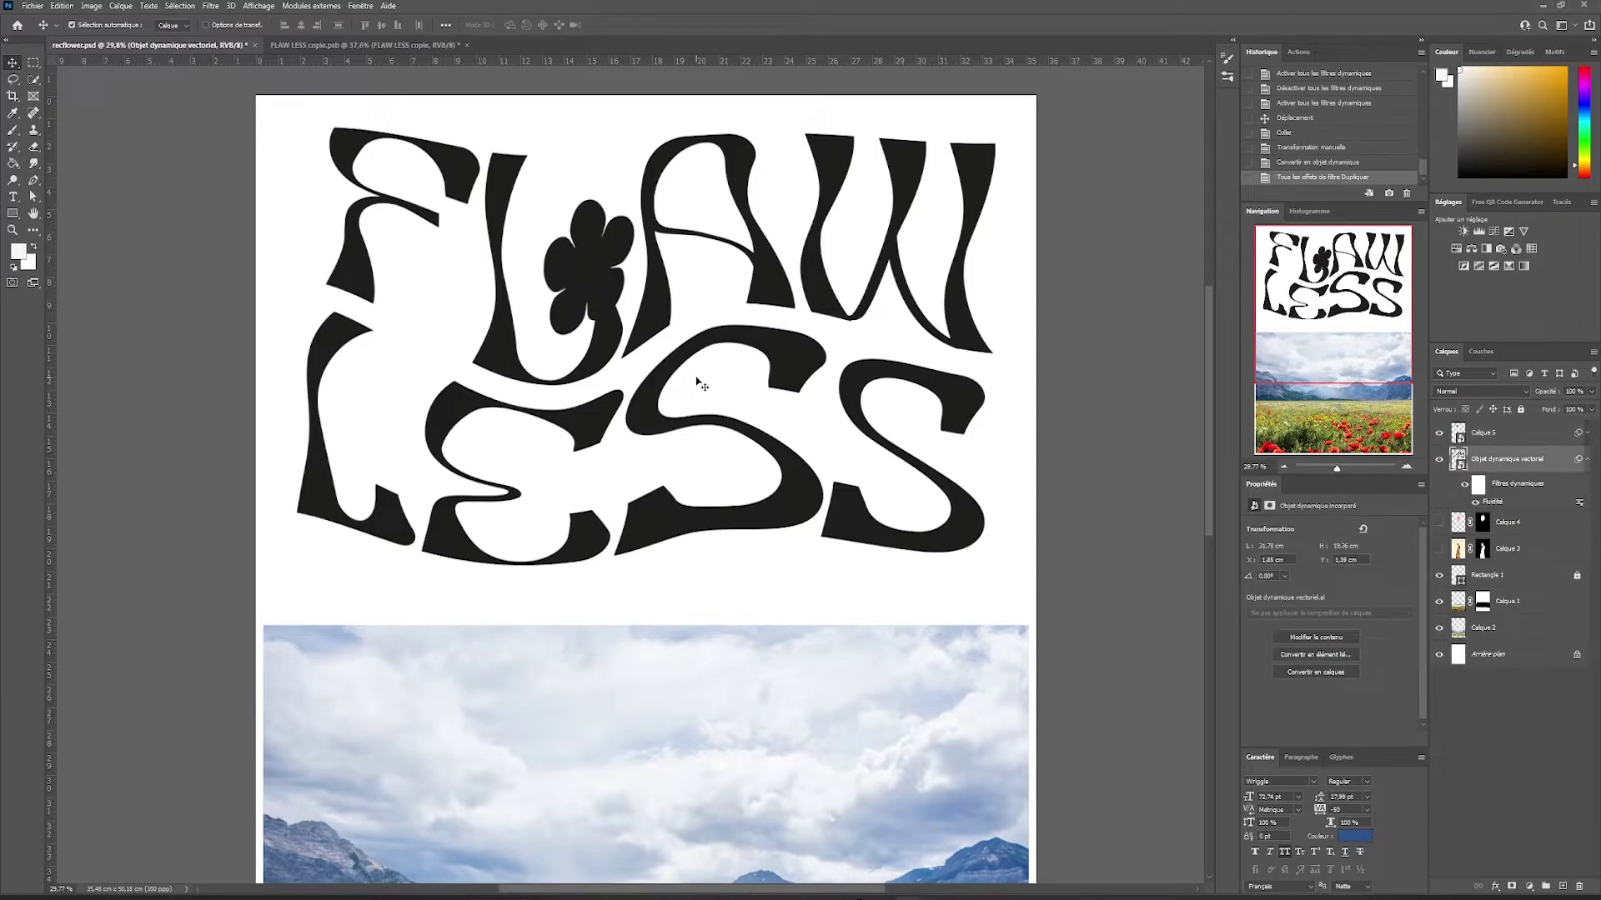
{"action": "left_click", "coordinate": [495, 190]}
{"action": "left_click", "coordinate": [1509, 439]}
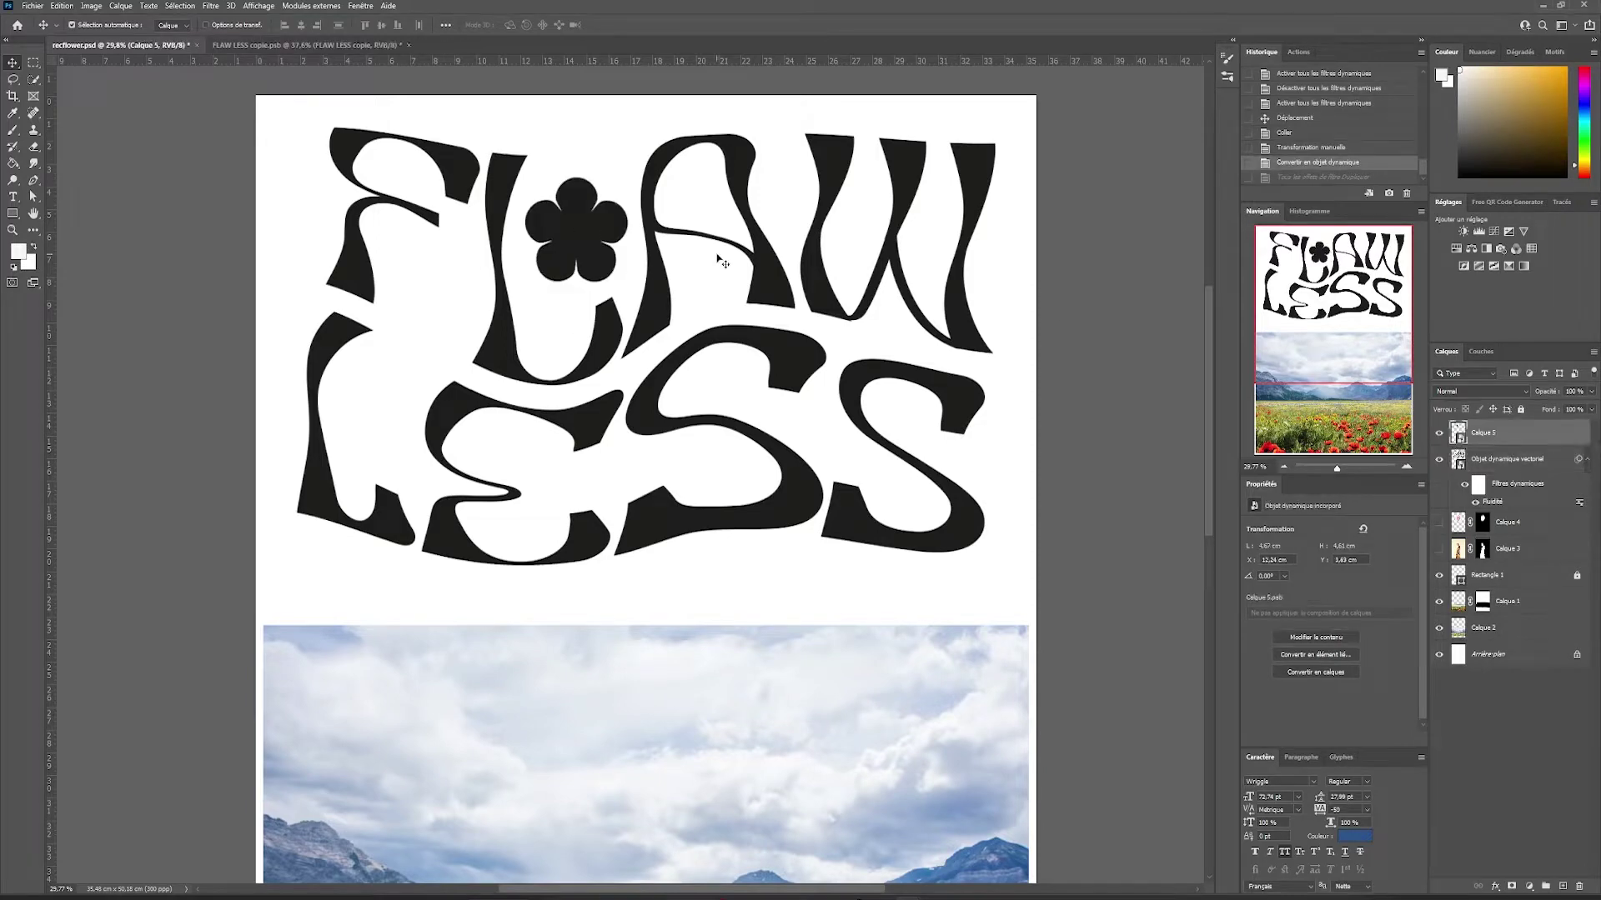
- Apply the Liquify filter to the flower shape, distorting it to match the lettering
{"action": "left_click", "coordinate": [211, 6]}
{"action": "left_click", "coordinate": [265, 135]}
{"action": "mouse_move", "coordinate": [592, 207]}
{"action": "left_mouse_down"}
{"action": "mouse_move", "coordinate": [559, 342]}
{"action": "mouse_move", "coordinate": [551, 274]}
{"action": "mouse_move", "coordinate": [619, 244]}
{"action": "left_mouse_up"}
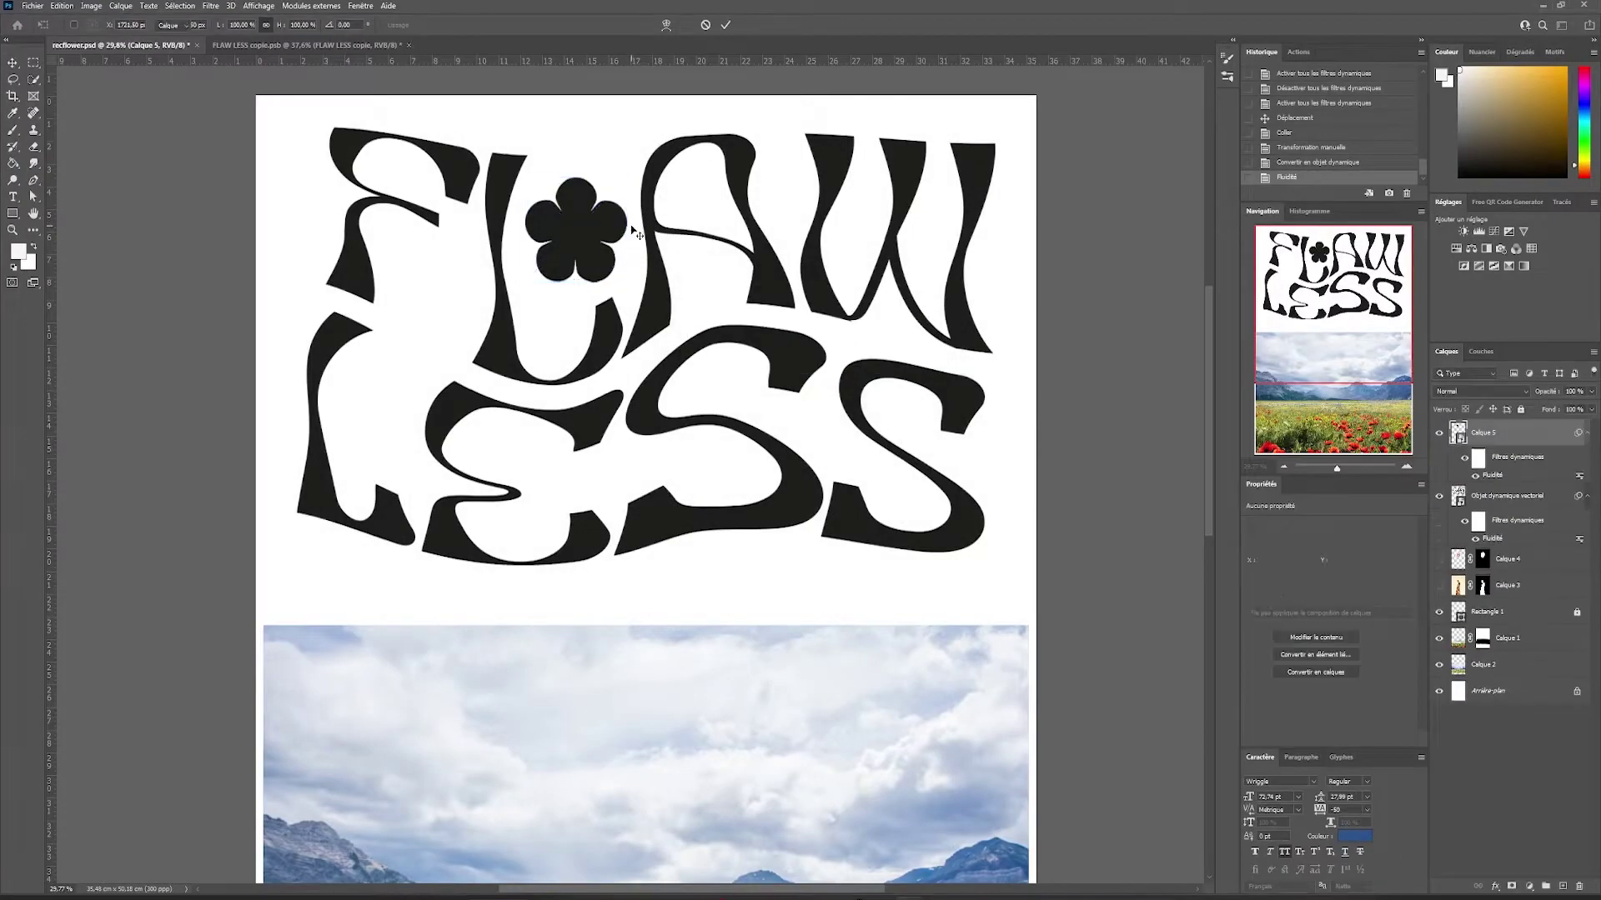
- Convert the distorted flower into a new smart object, scale it to about 83% and center it in the hollow of the L
{"action": "right_click", "coordinate": [1509, 438]}
{"action": "left_click", "coordinate": [1409, 460]}
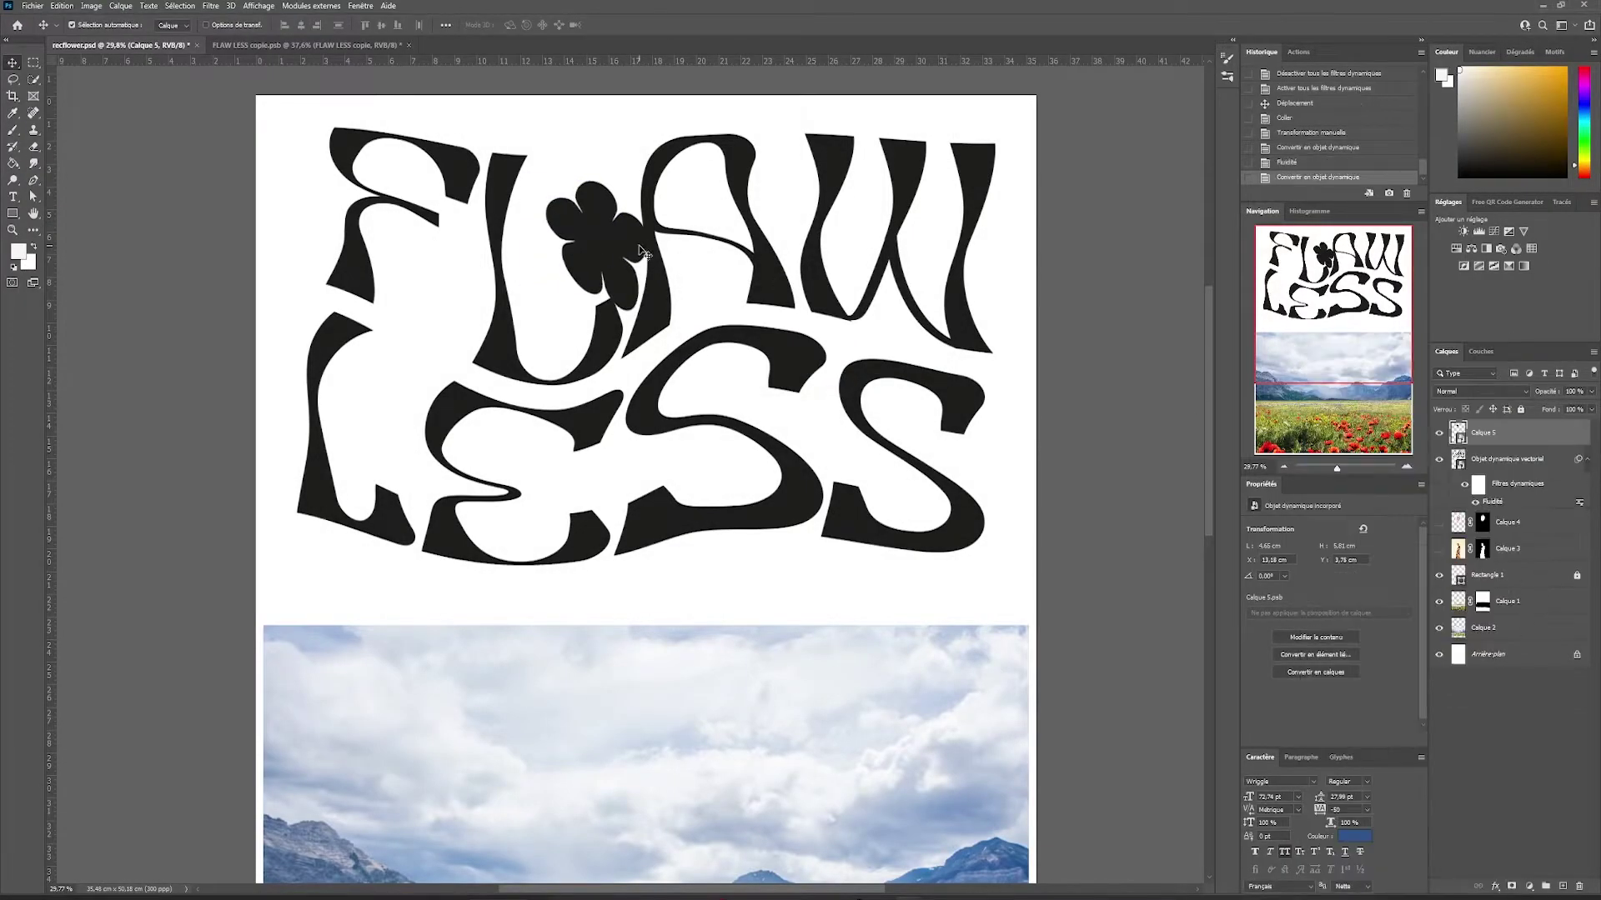
{"action": "key", "text": "ctrl+t"}
{"action": "left_click_drag", "start_coordinate": [1042, 354], "coordinate": [956, 354]}
{"action": "left_click_drag", "start_coordinate": [871, 432], "coordinate": [884, 372]}
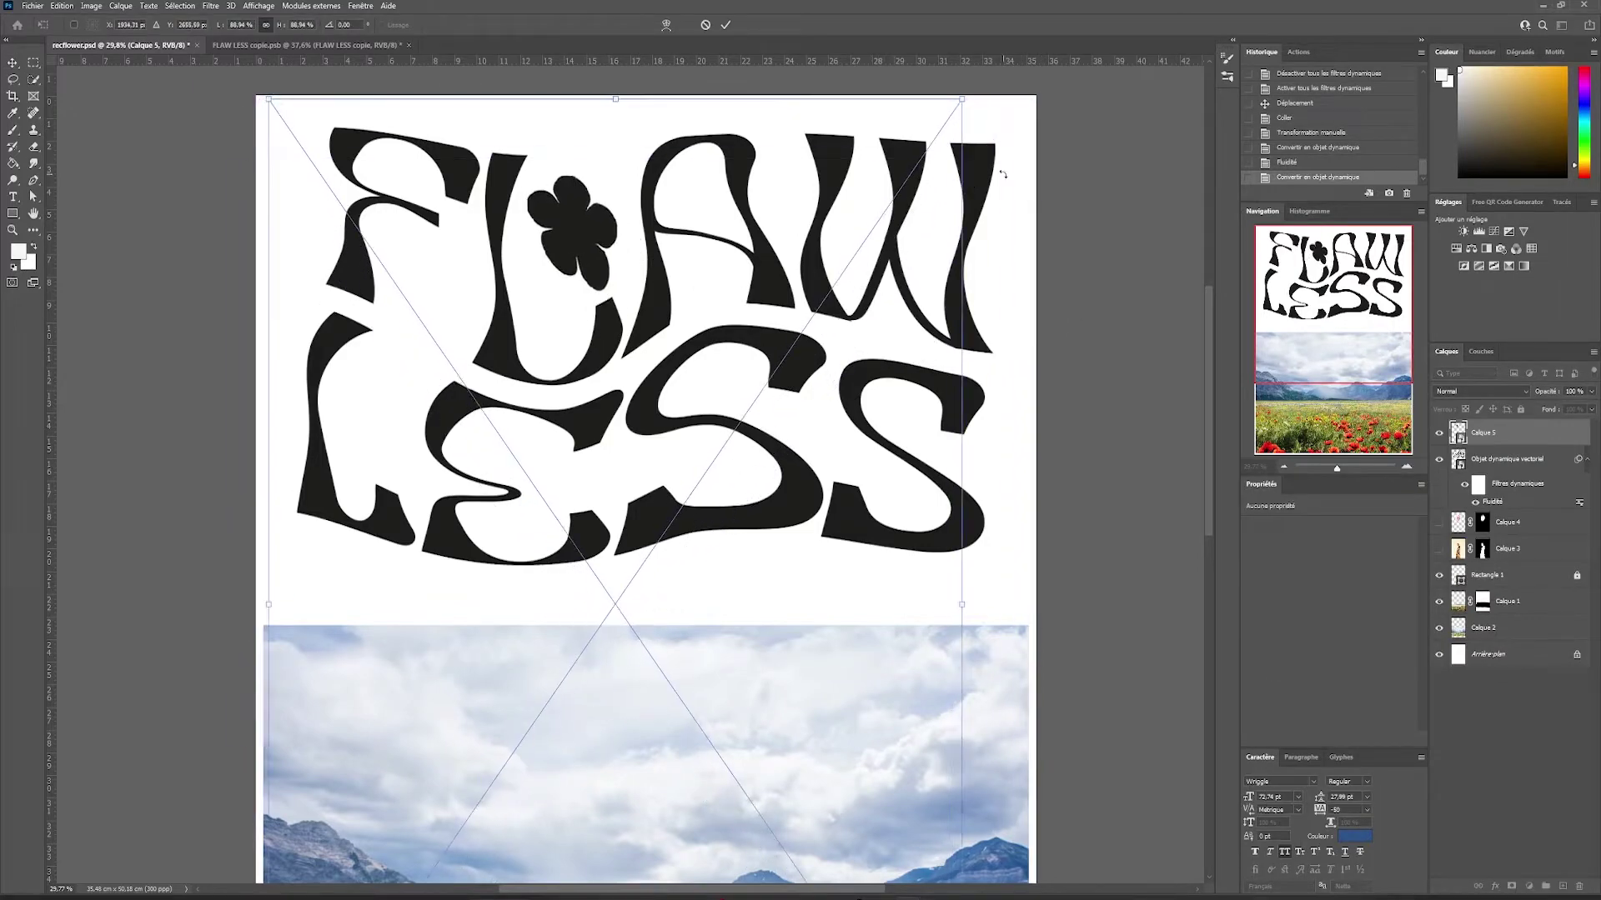
{"action": "left_click_drag", "start_coordinate": [618, 104], "coordinate": [620, 172]}
{"action": "left_click_drag", "start_coordinate": [633, 237], "coordinate": [634, 175]}
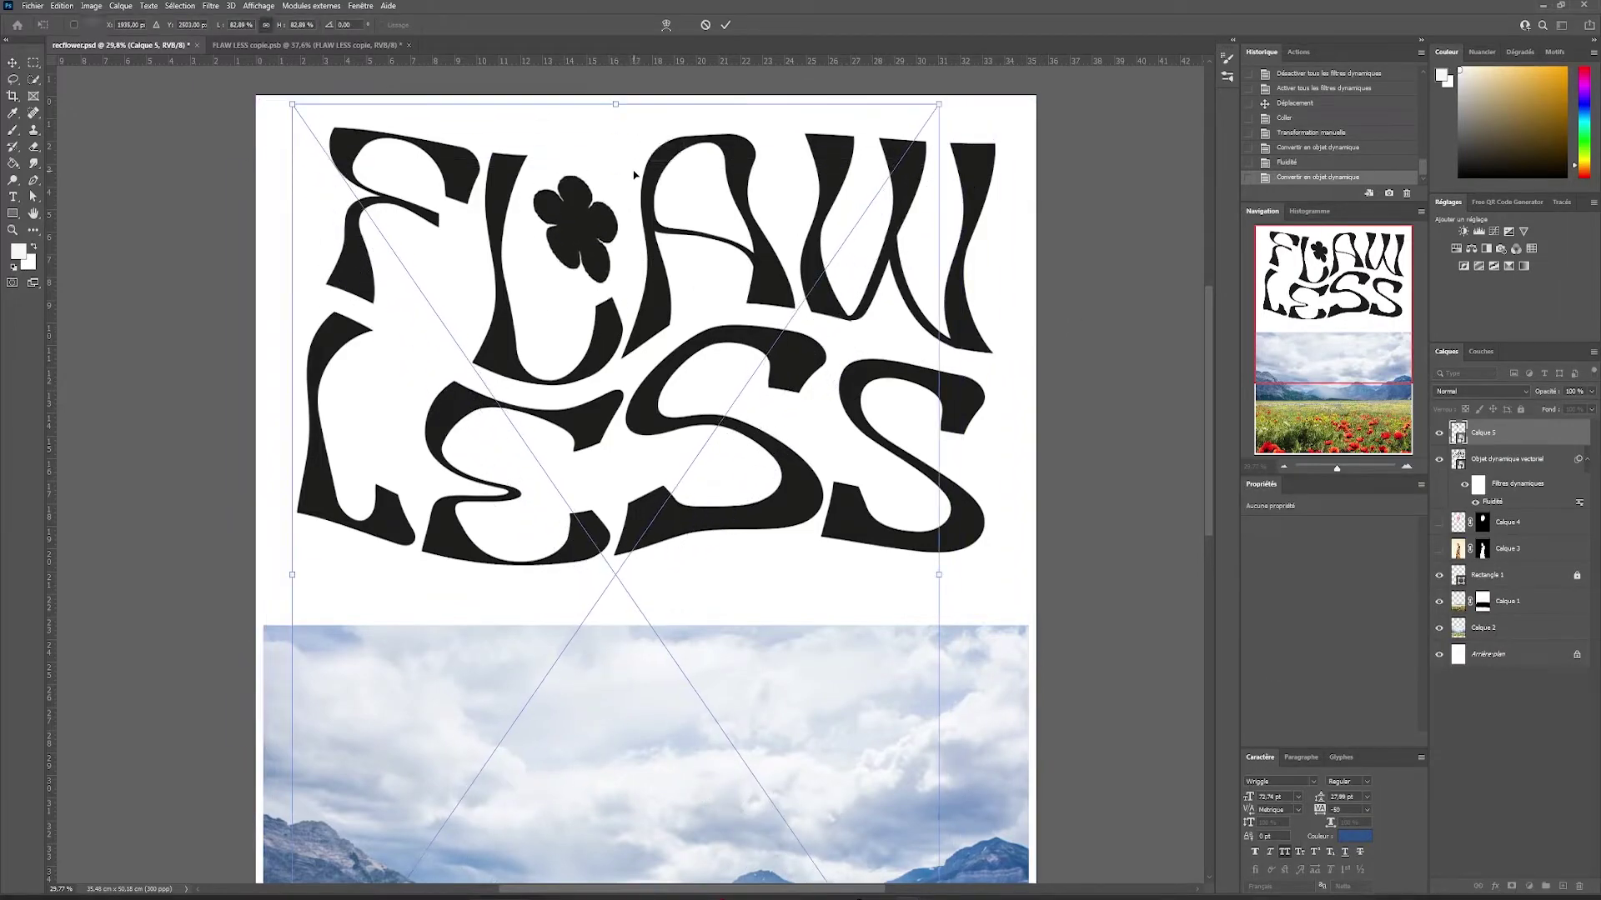
{"action": "key", "text": "Return"}
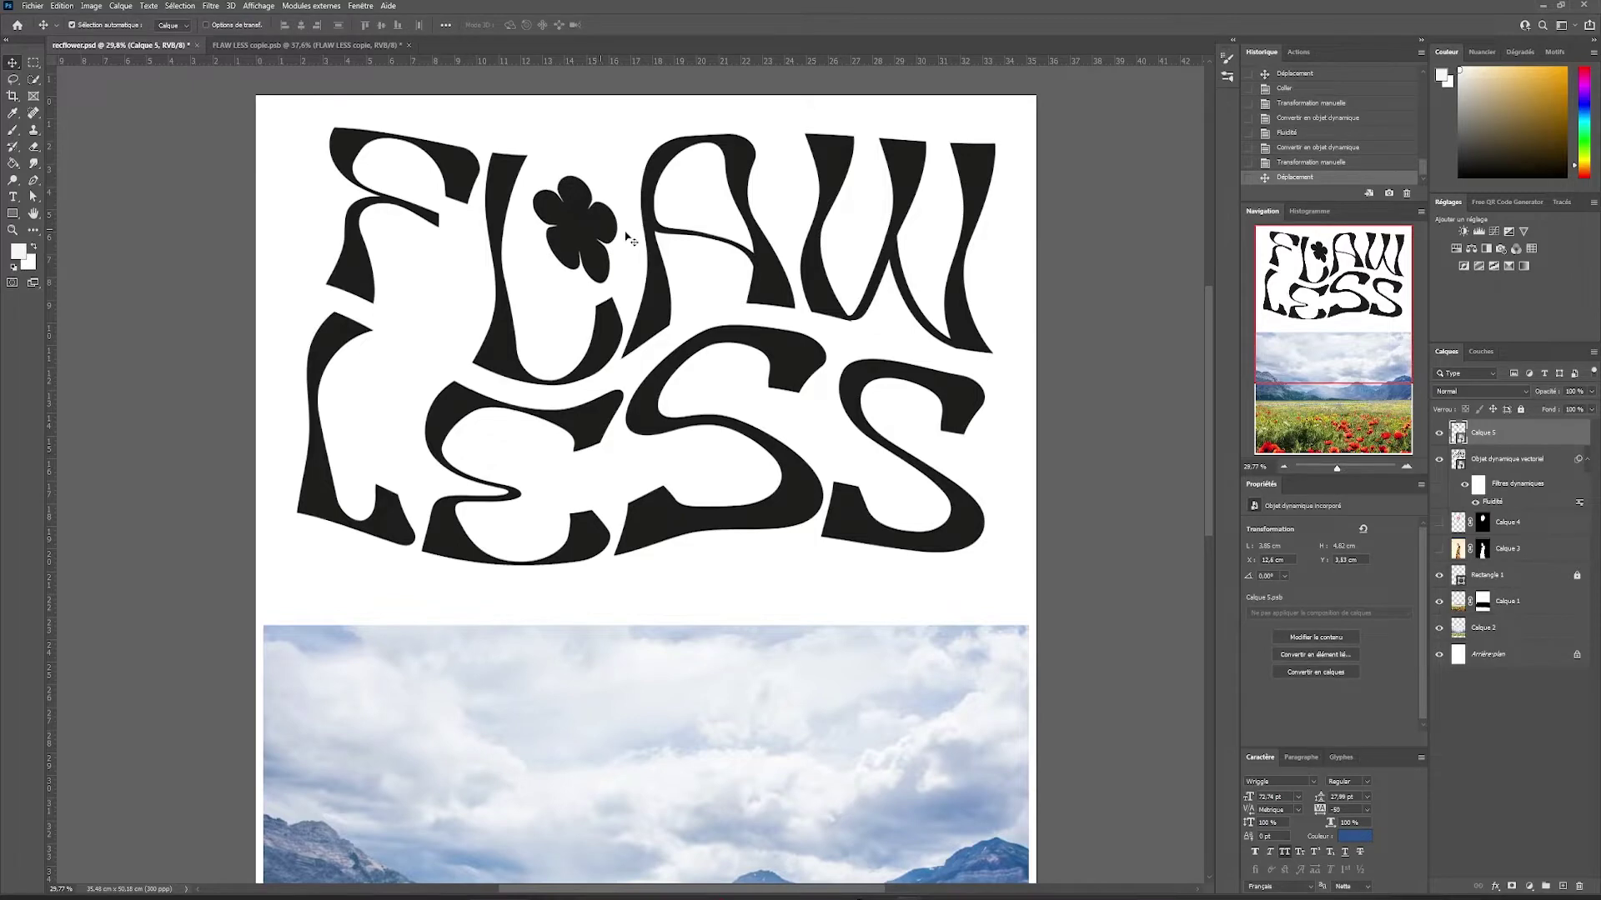
- Show the lotus and woman layers again
{"action": "scroll", "coordinate": [659, 243], "scroll_direction": "down", "scroll_amount": 3}
{"action": "left_click", "coordinate": [1440, 548]}
{"action": "left_click", "coordinate": [1440, 548]}
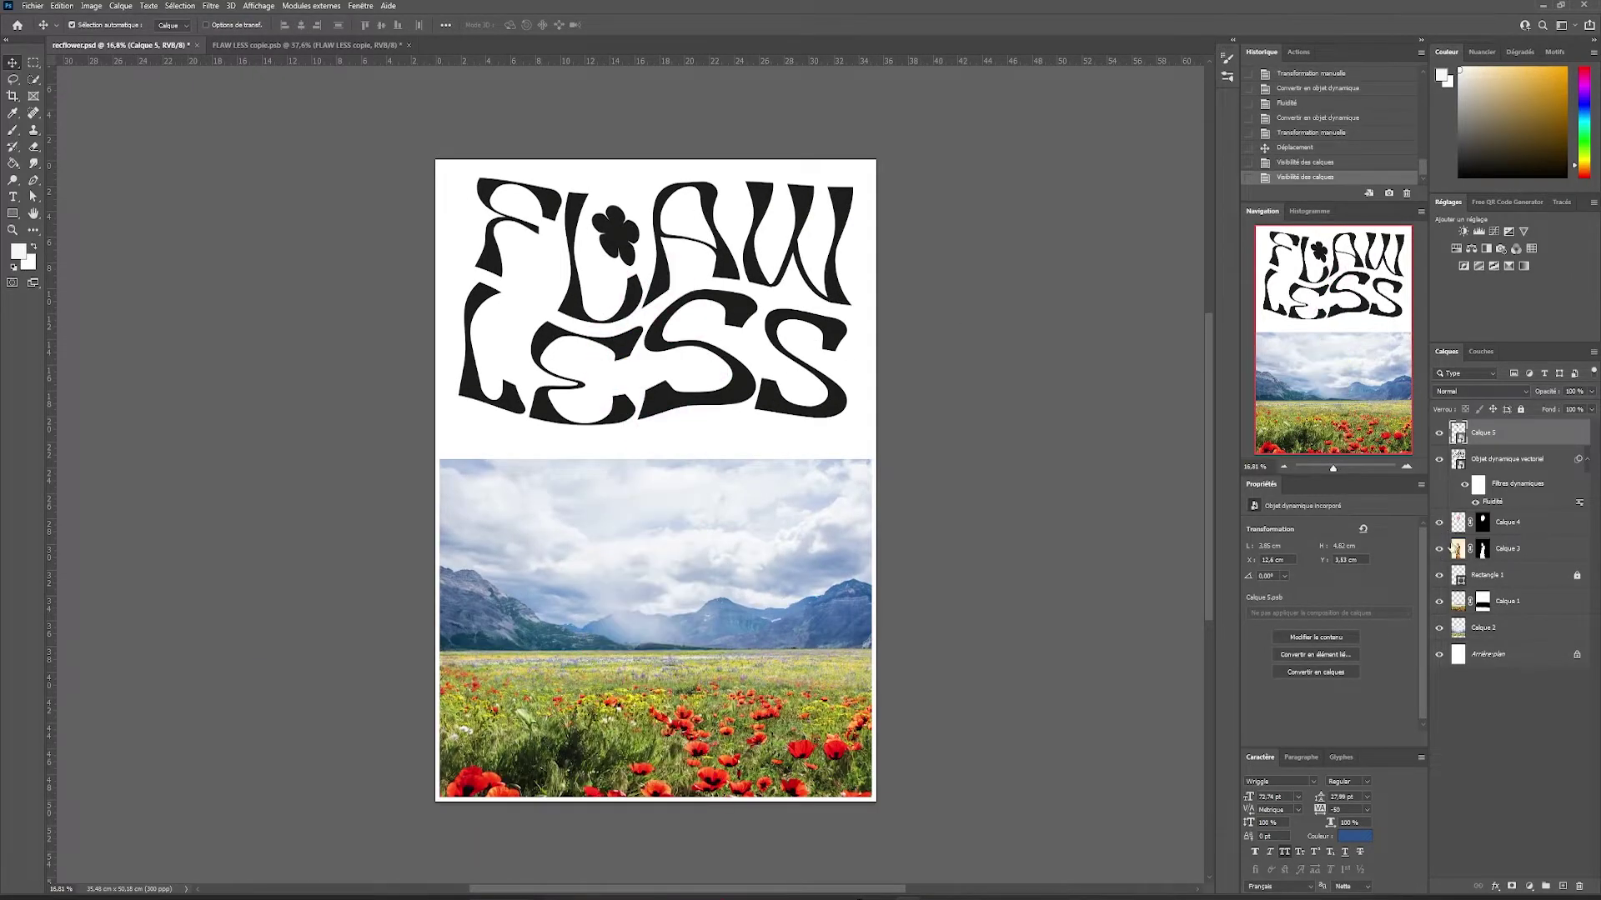
{"action": "left_click", "coordinate": [1440, 549]}
- Convert the lettering to a smart object and transform it together with the flower, flattening and widening them across the poster's upper part
{"action": "right_click", "coordinate": [1514, 463]}
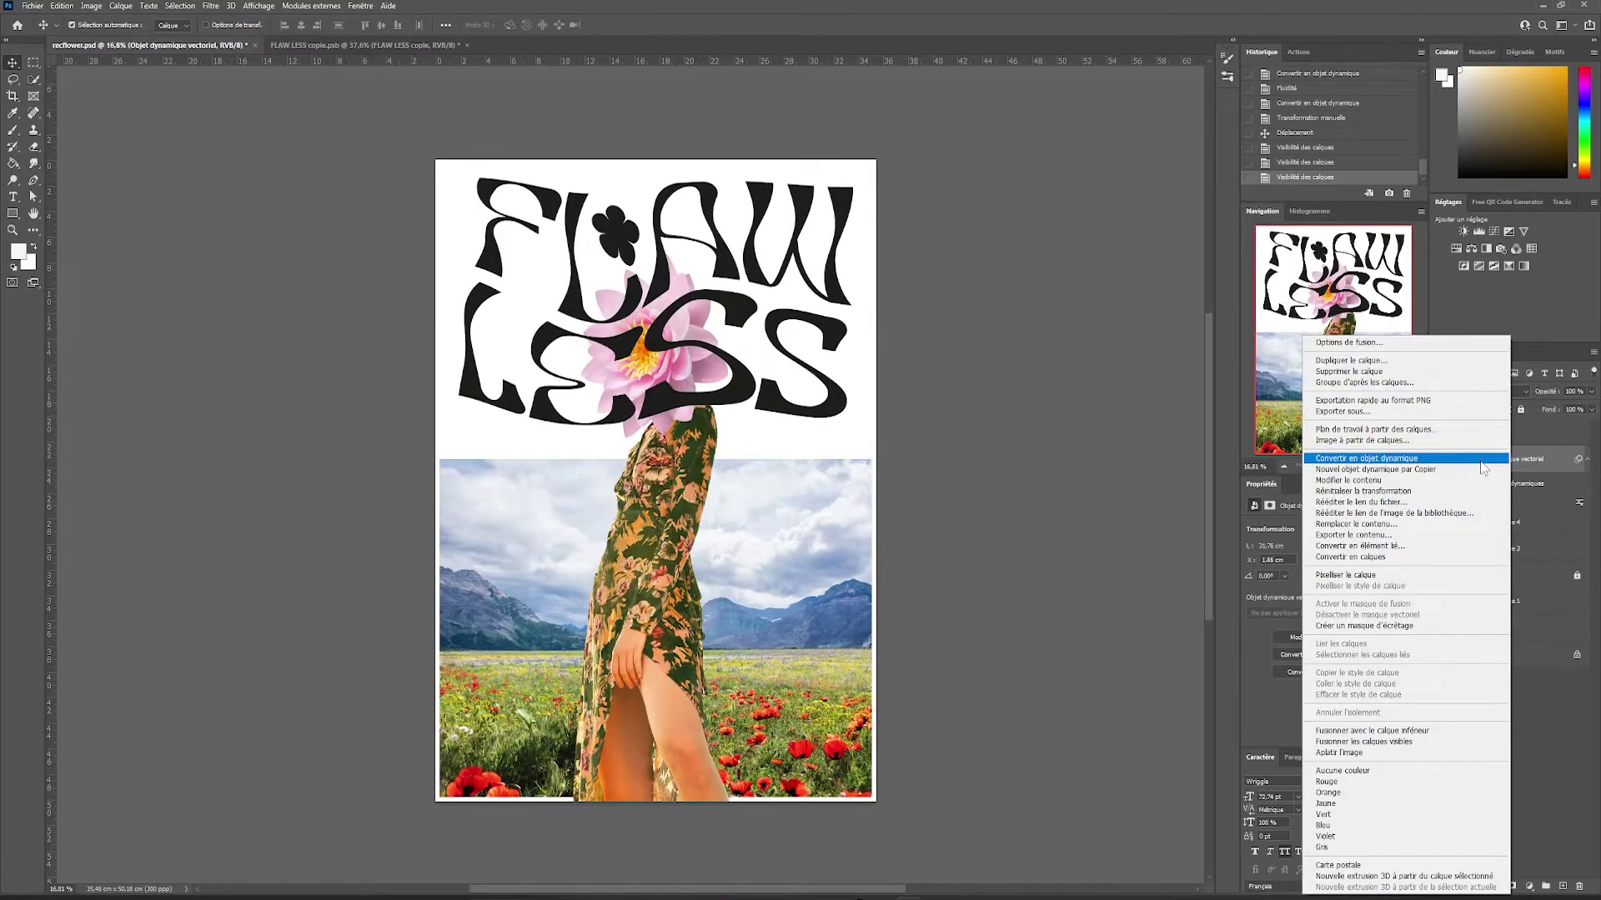
{"action": "left_click", "coordinate": [1484, 468]}
{"action": "left_click", "coordinate": [1512, 434], "text": "shift"}
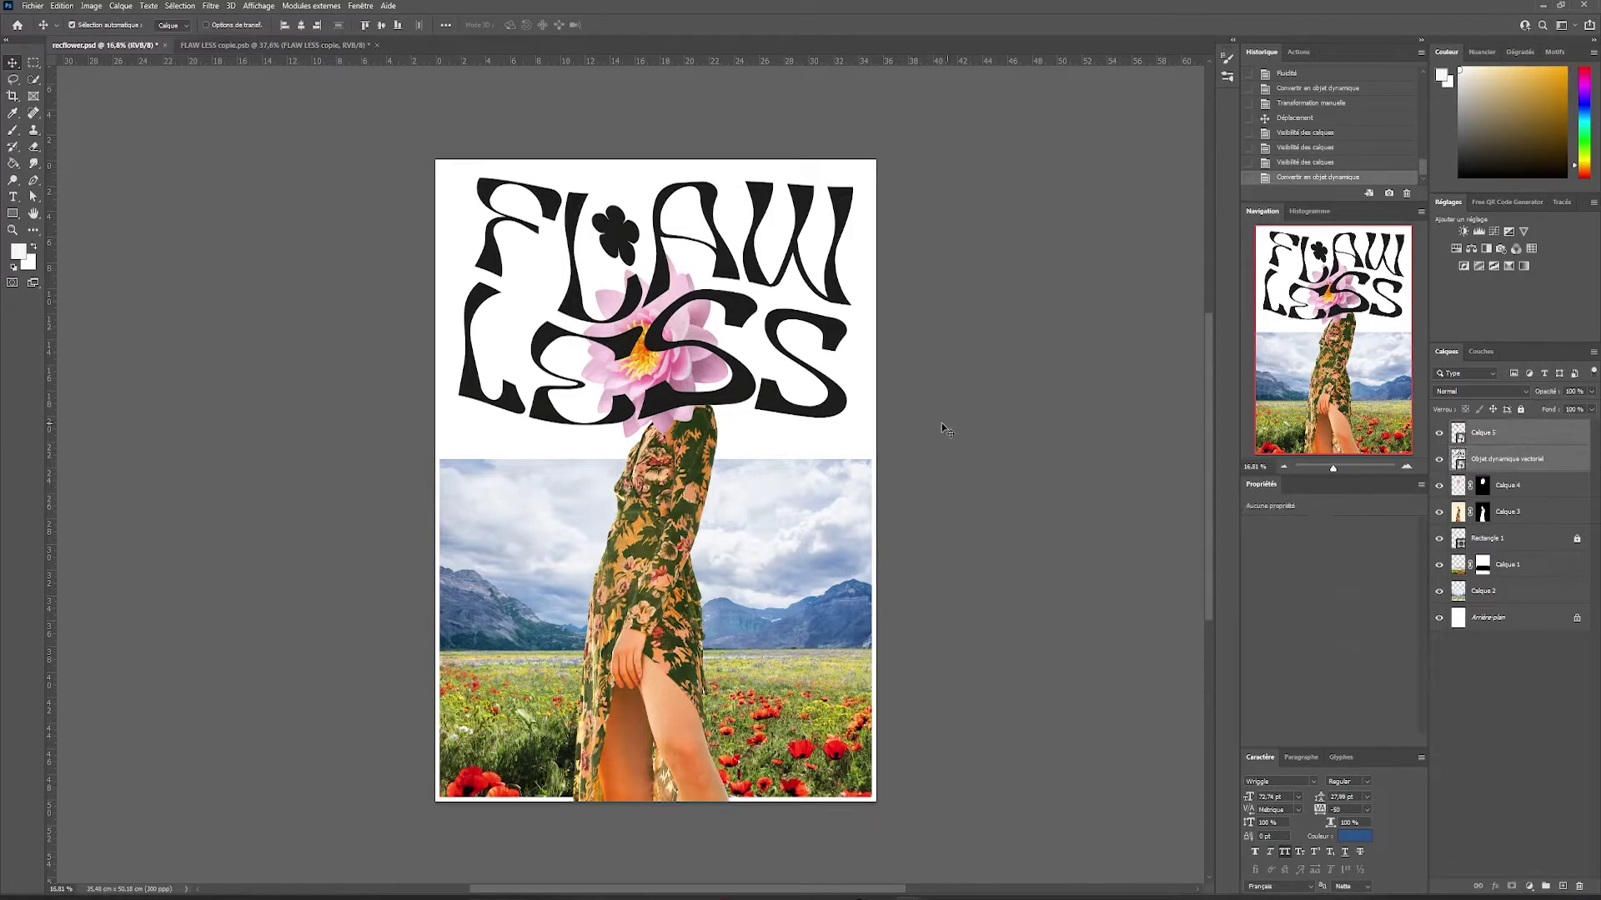
{"action": "key", "text": "ctrl+t"}
{"action": "left_click_drag", "start_coordinate": [654, 426], "coordinate": [654, 405]}
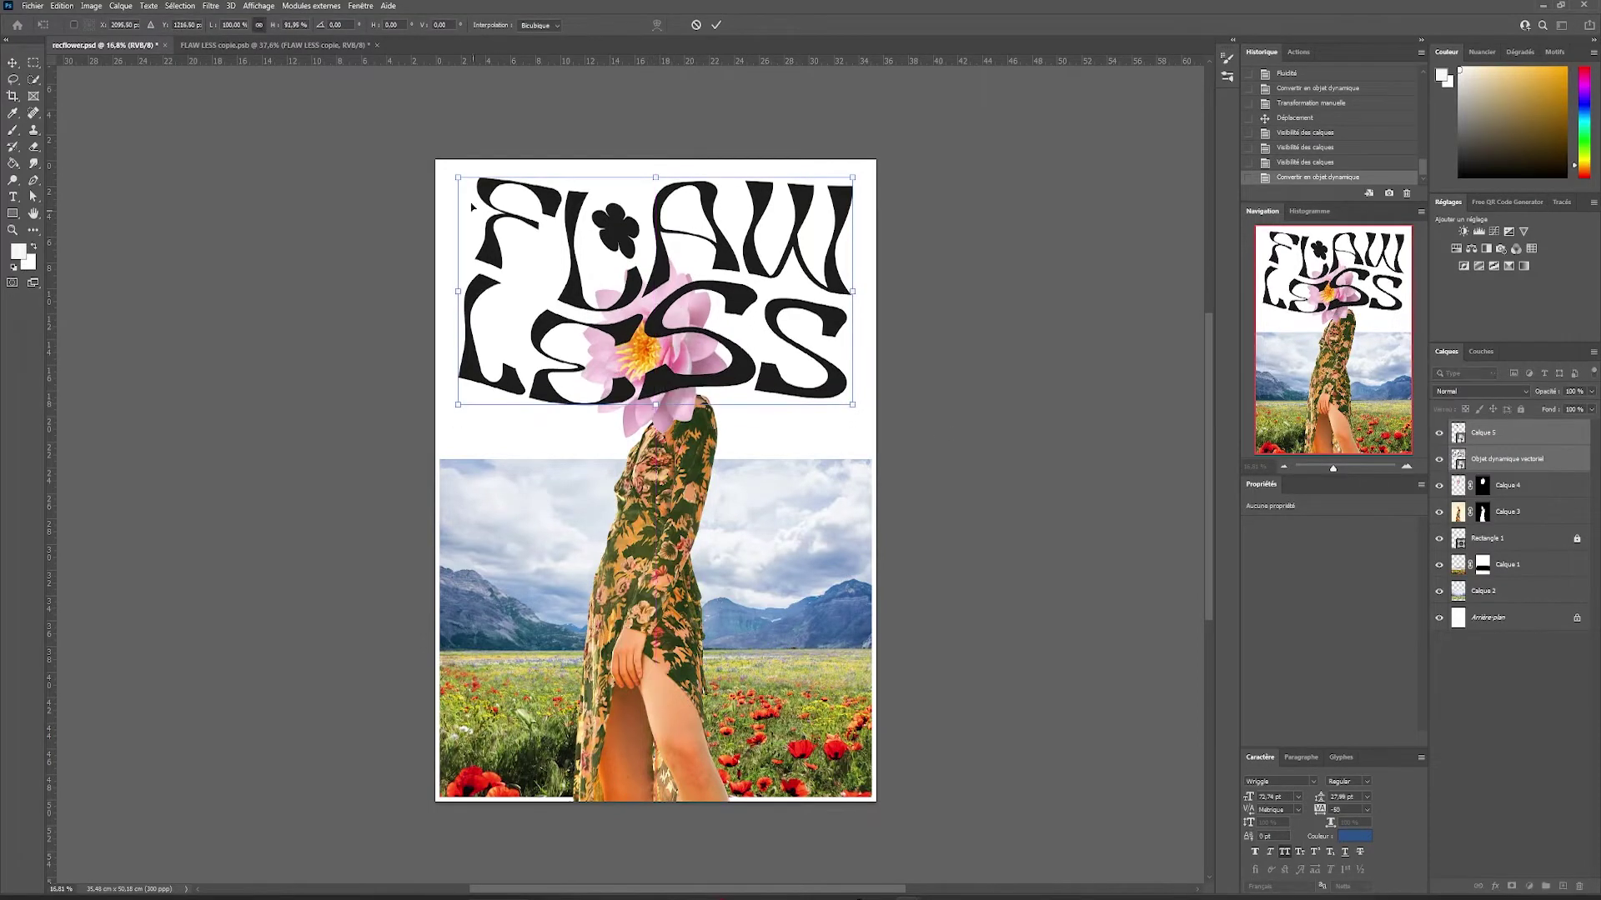
{"action": "left_click_drag", "start_coordinate": [457, 178], "coordinate": [442, 180]}
{"action": "left_click_drag", "start_coordinate": [458, 406], "coordinate": [456, 407]}
{"action": "key", "text": "Return"}
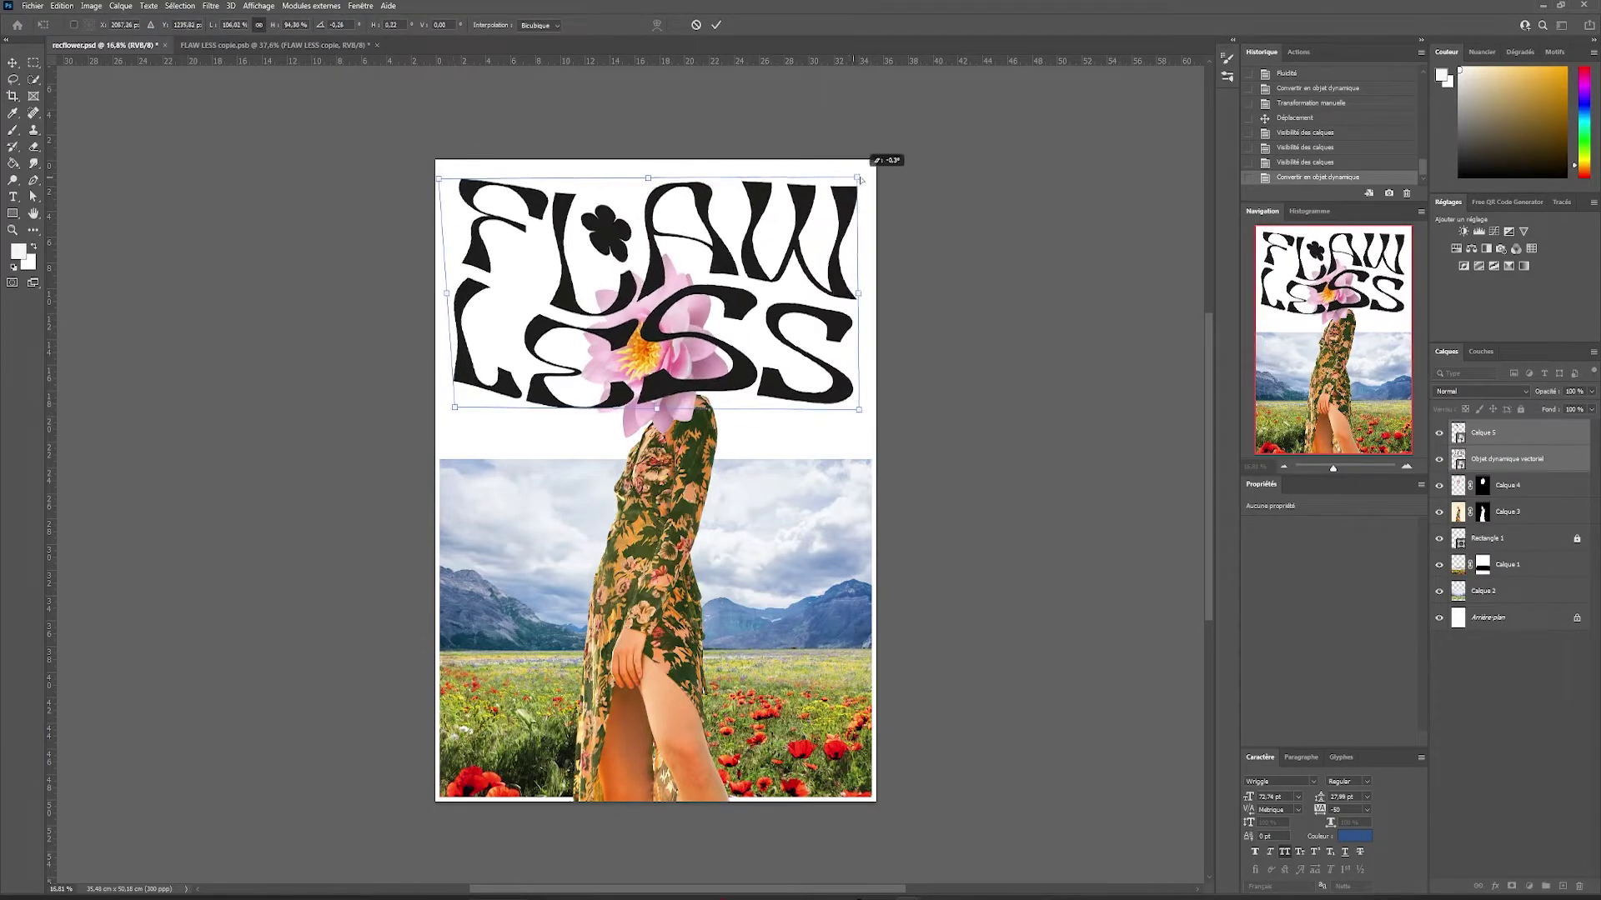
- Fine-tune the position of the black flower inside the letter L
{"action": "scroll", "coordinate": [617, 237], "scroll_direction": "up", "scroll_amount": 3}
{"action": "left_click", "coordinate": [618, 236]}
{"action": "left_click_drag", "start_coordinate": [626, 236], "coordinate": [598, 222]}
{"action": "key", "text": "Down"}
- Move the flower and lettering layers beneath the lotus and woman layers in the stacking order
{"action": "left_click", "coordinate": [1567, 458]}
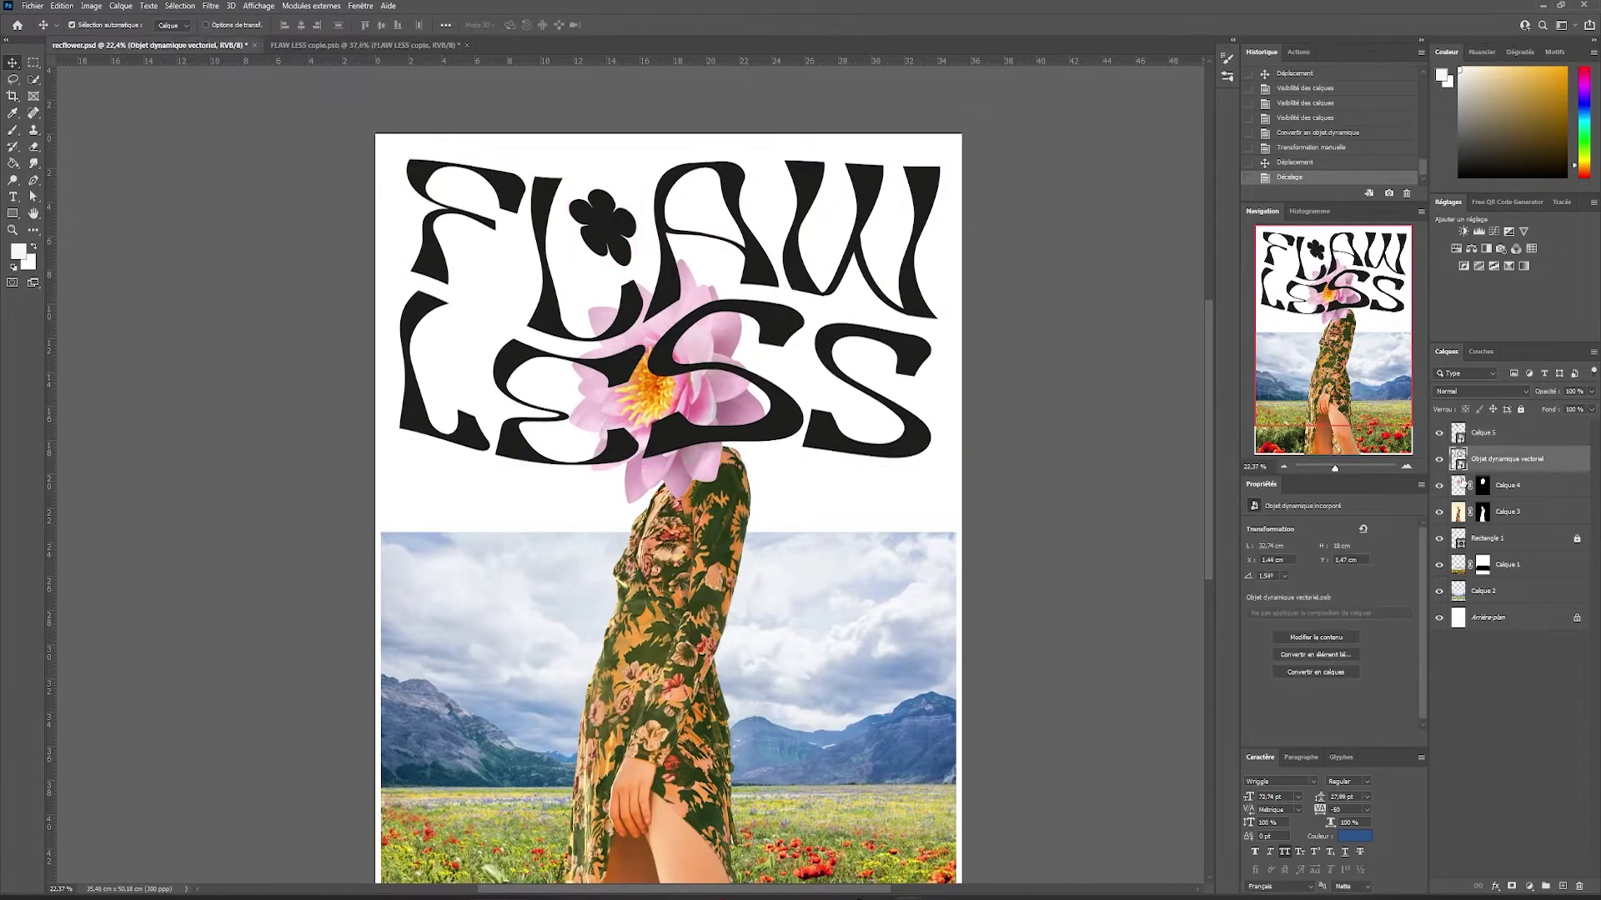
{"action": "scroll", "coordinate": [950, 380], "scroll_direction": "down", "scroll_amount": 3}
{"action": "left_click", "coordinate": [1484, 434], "text": "shift"}
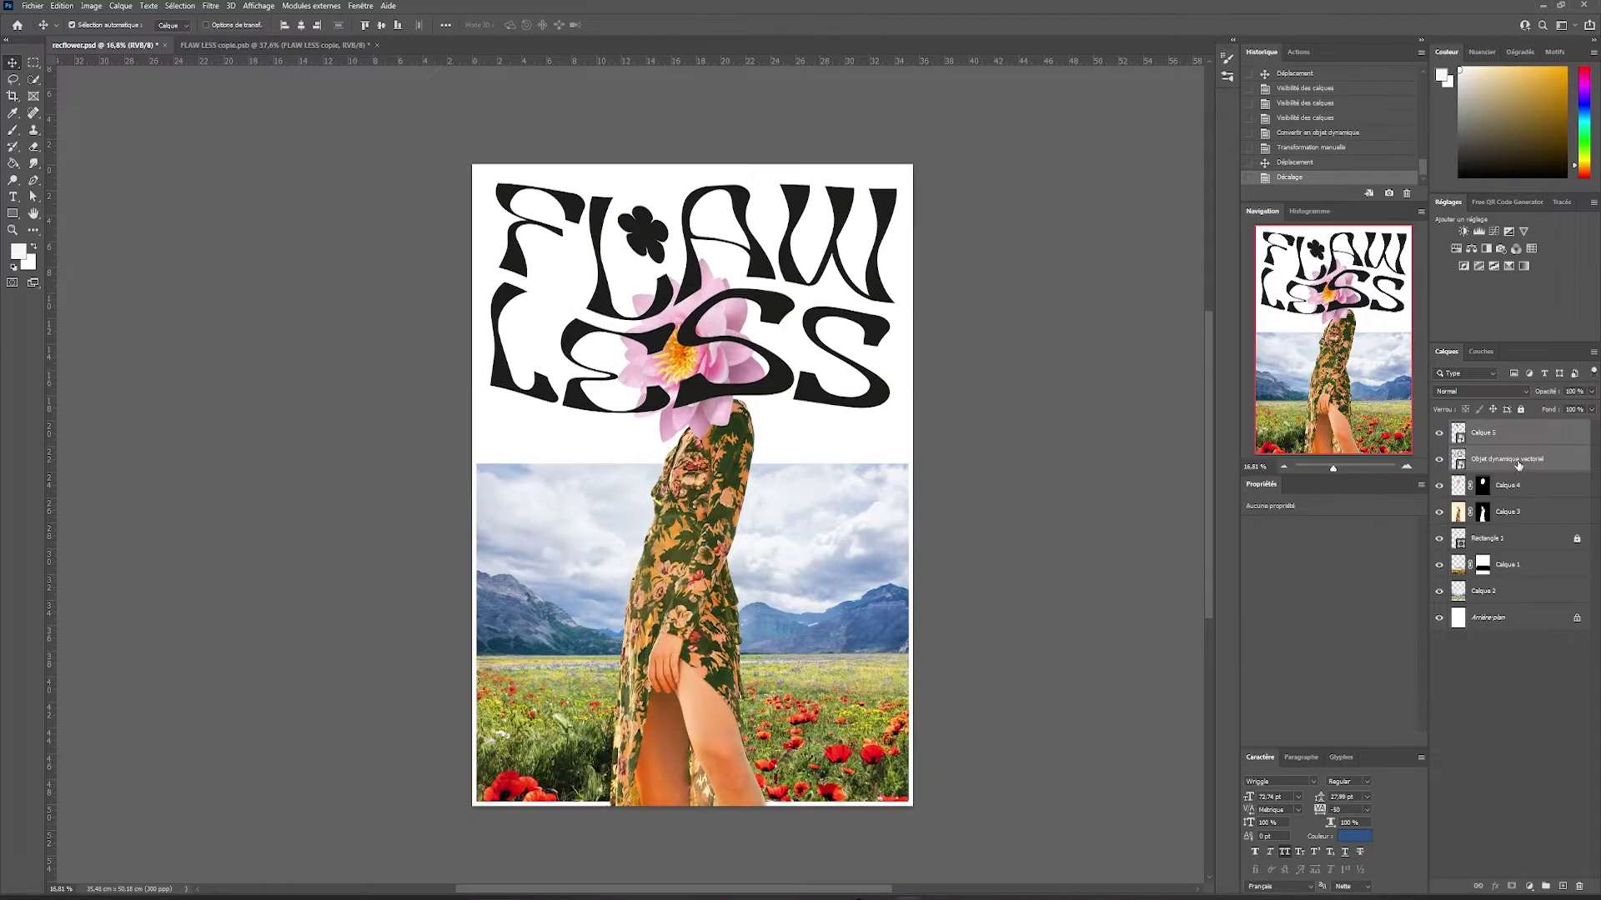
{"action": "left_click_drag", "start_coordinate": [1520, 467], "coordinate": [1520, 523]}
{"action": "scroll", "coordinate": [889, 368], "scroll_direction": "up", "scroll_amount": 1}
{"action": "left_click", "coordinate": [950, 383]}
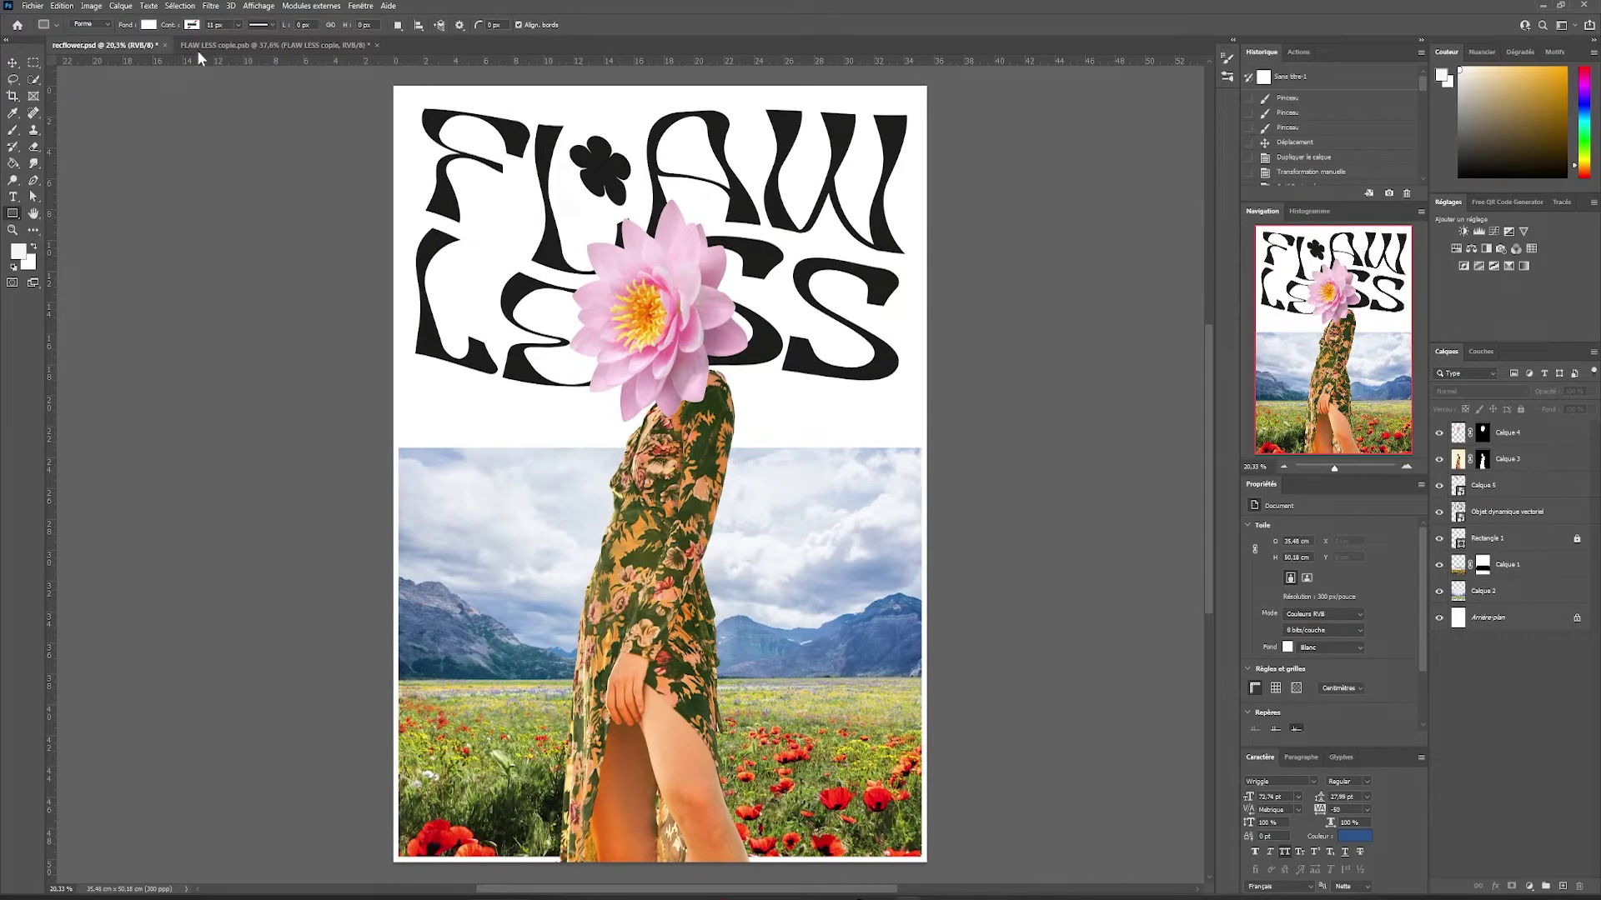
- Draw an unfilled rectangle with an 11 px black outline, about 34.8 by 2.8 cm, between the lettering and the landscape
{"action": "left_click", "coordinate": [151, 27]}
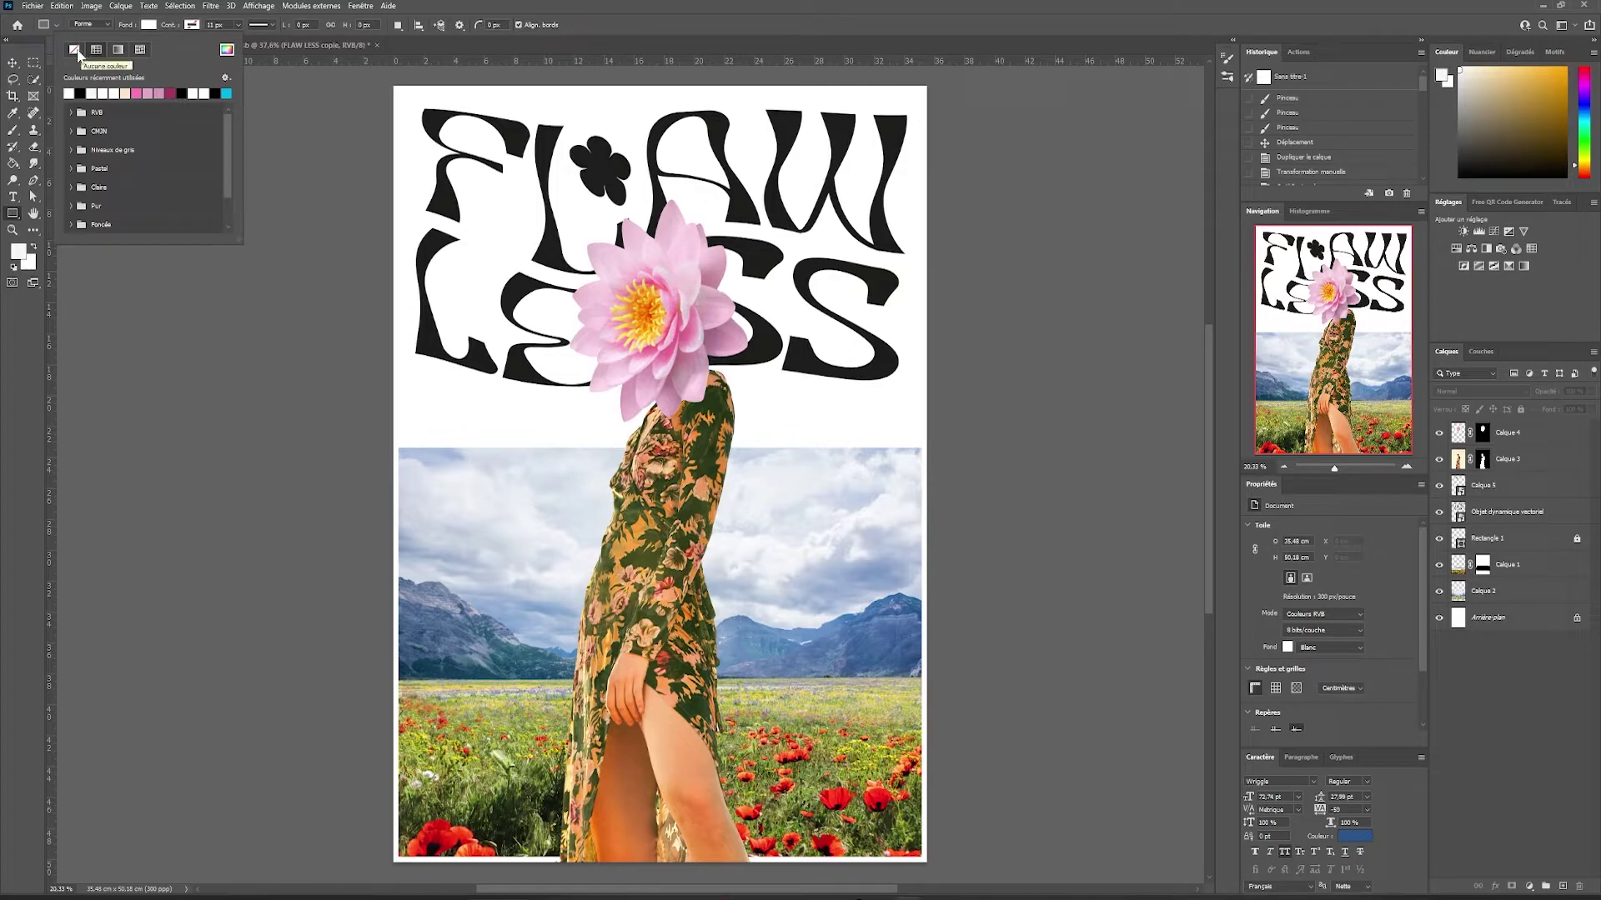
{"action": "left_click", "coordinate": [192, 26]}
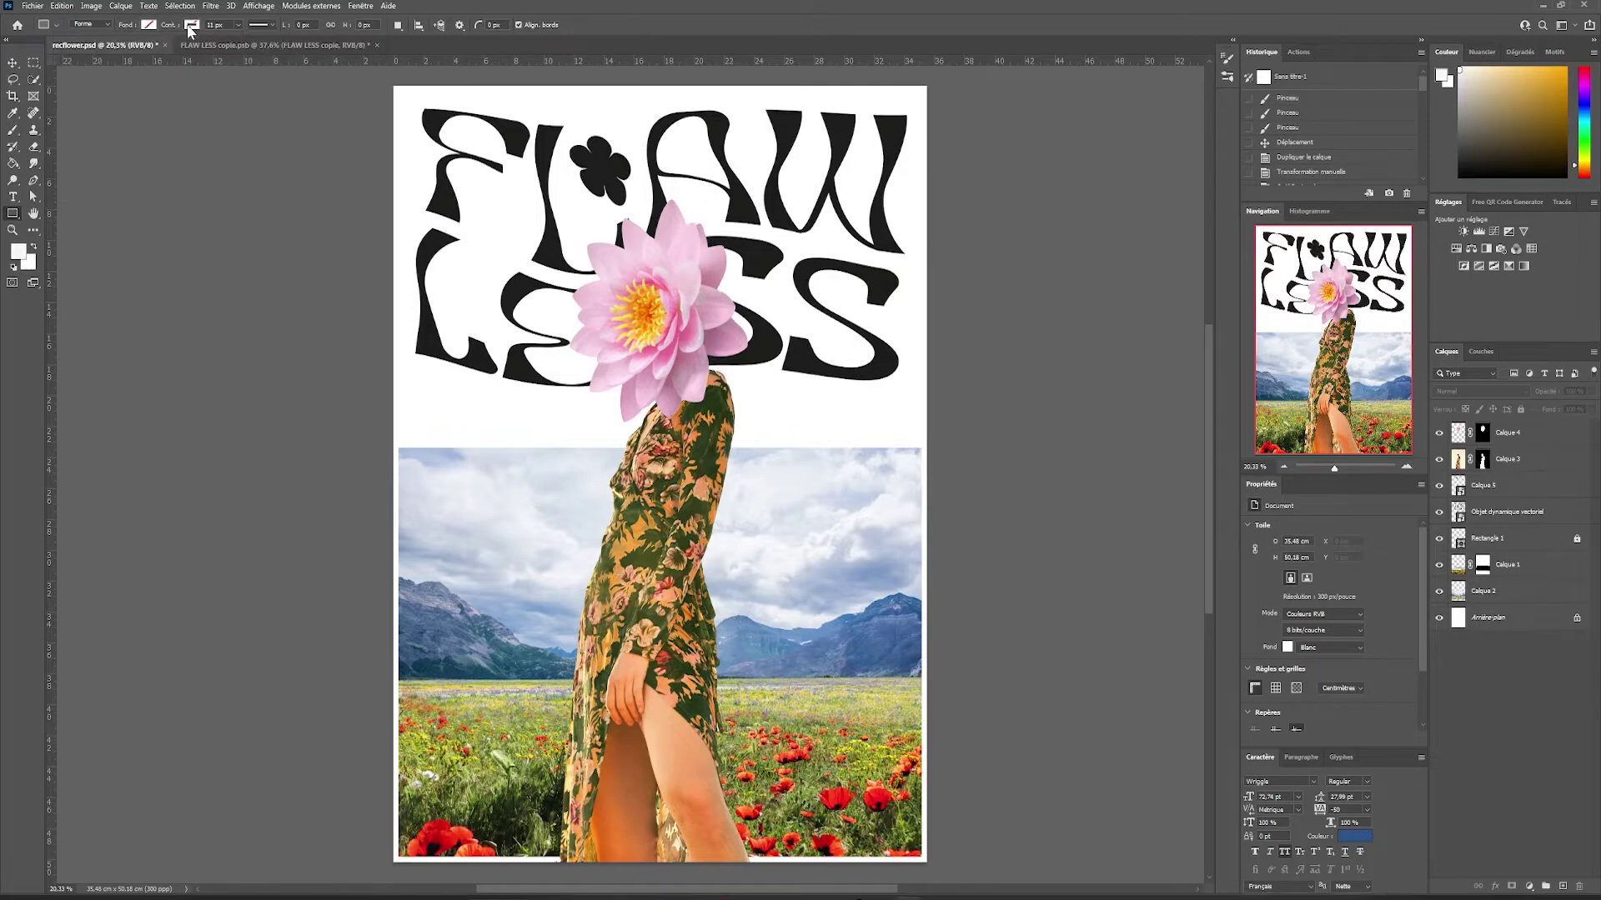
{"action": "left_click", "coordinate": [192, 26]}
{"action": "left_click", "coordinate": [432, 3]}
{"action": "left_click_drag", "start_coordinate": [471, 427], "coordinate": [923, 442]}
{"action": "key", "text": "v"}
{"action": "scroll", "coordinate": [575, 398], "scroll_direction": "up", "scroll_amount": 3}
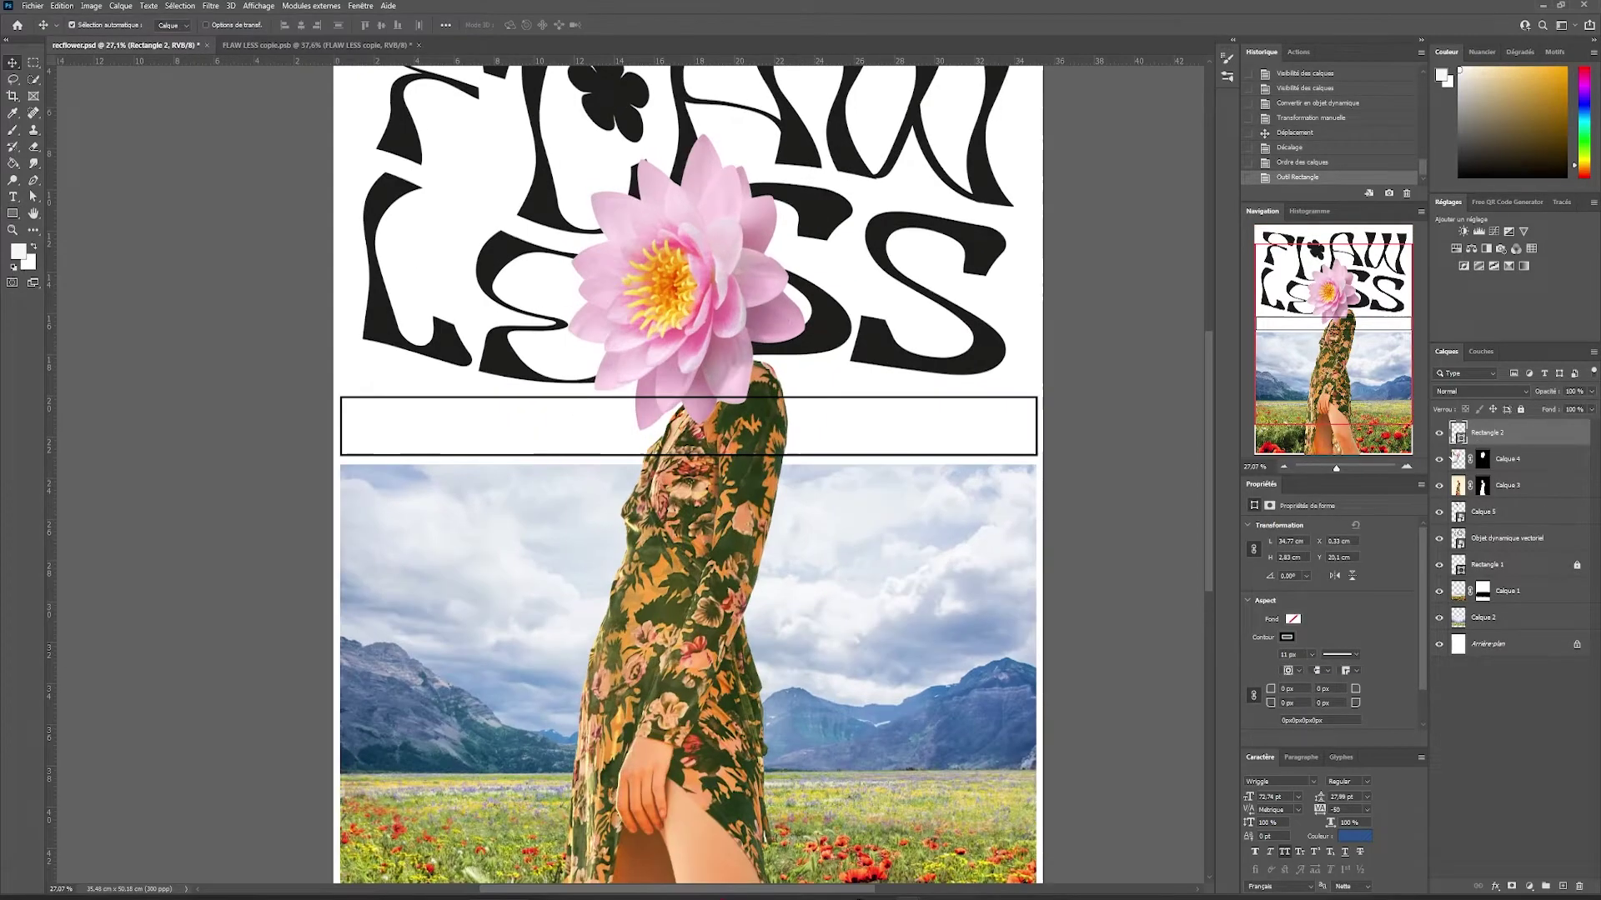
- Place the outlined rectangle behind the woman and group the lotus and woman layers
{"action": "left_click_drag", "start_coordinate": [1522, 434], "coordinate": [1526, 476]}
{"action": "left_click", "coordinate": [1526, 461]}
{"action": "left_click", "coordinate": [1530, 442], "text": "shift"}
{"action": "key", "text": "ctrl+g"}
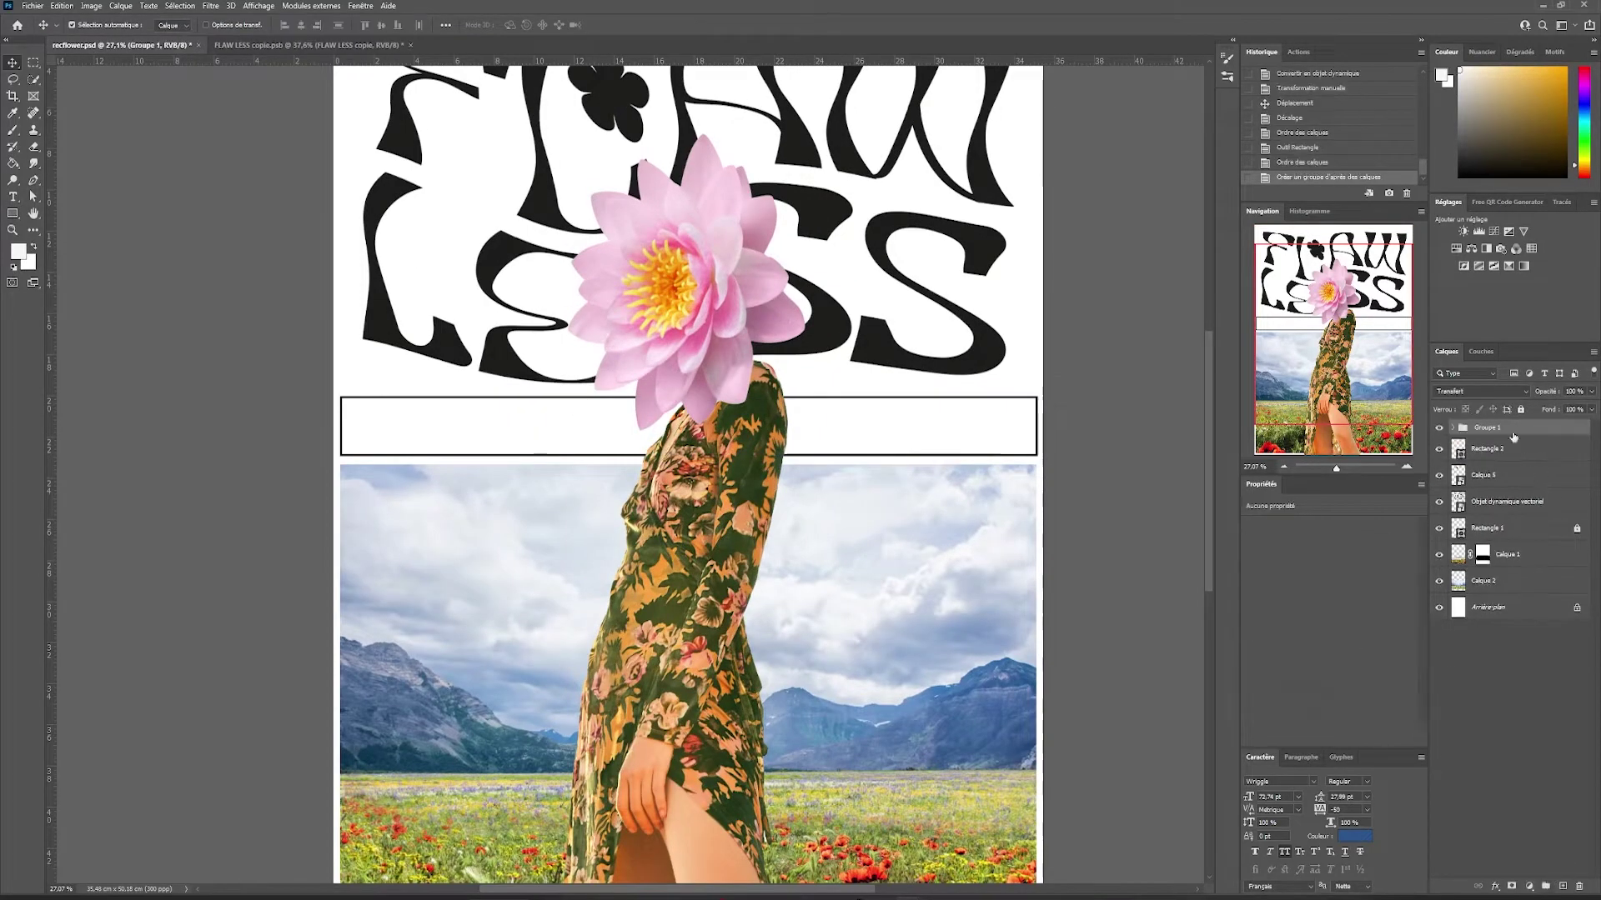
- Lock the lotus-woman group and adjust the outlined rectangle's position and size in the gap above the landscape
{"action": "left_click", "coordinate": [907, 399]}
{"action": "scroll", "coordinate": [845, 422], "scroll_direction": "down", "scroll_amount": 1}
{"action": "left_click_drag", "start_coordinate": [906, 402], "coordinate": [766, 421]}
{"action": "scroll", "coordinate": [583, 475], "scroll_direction": "up", "scroll_amount": 6}
{"action": "key", "text": "ctrl+t"}
{"action": "key", "text": "Return"}
- Place the sunburst and planet-orbit graphics at the outlined band's left end and group their layers
{"action": "key", "text": "ctrl+t"}
{"action": "left_click_drag", "start_coordinate": [509, 429], "coordinate": [274, 445]}
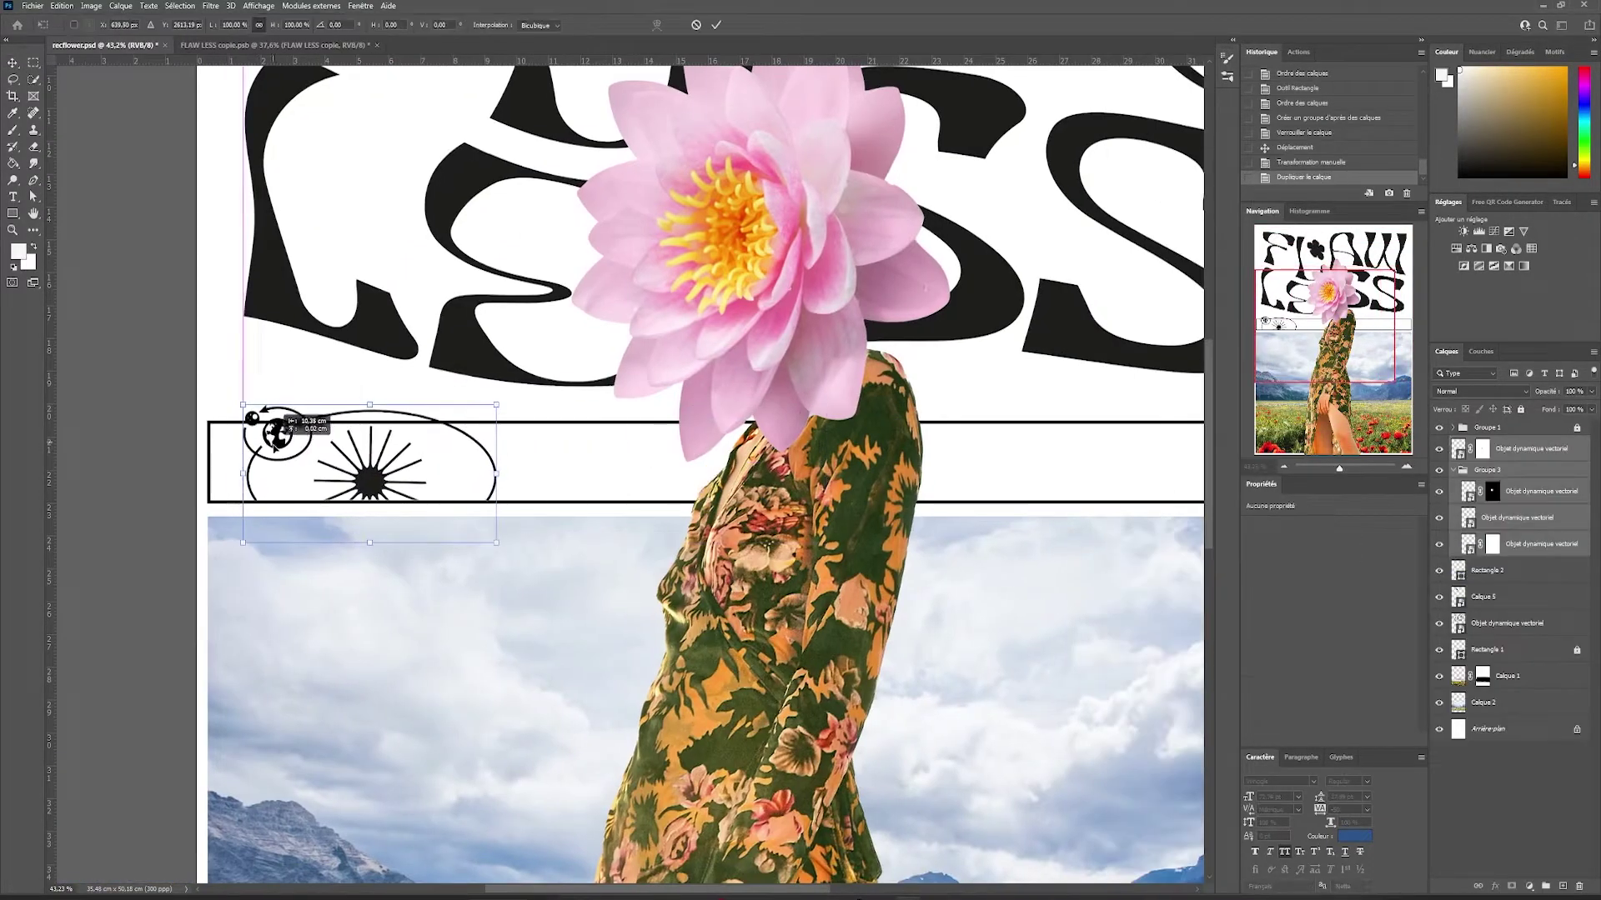
{"action": "left_click_drag", "start_coordinate": [382, 435], "coordinate": [367, 435]}
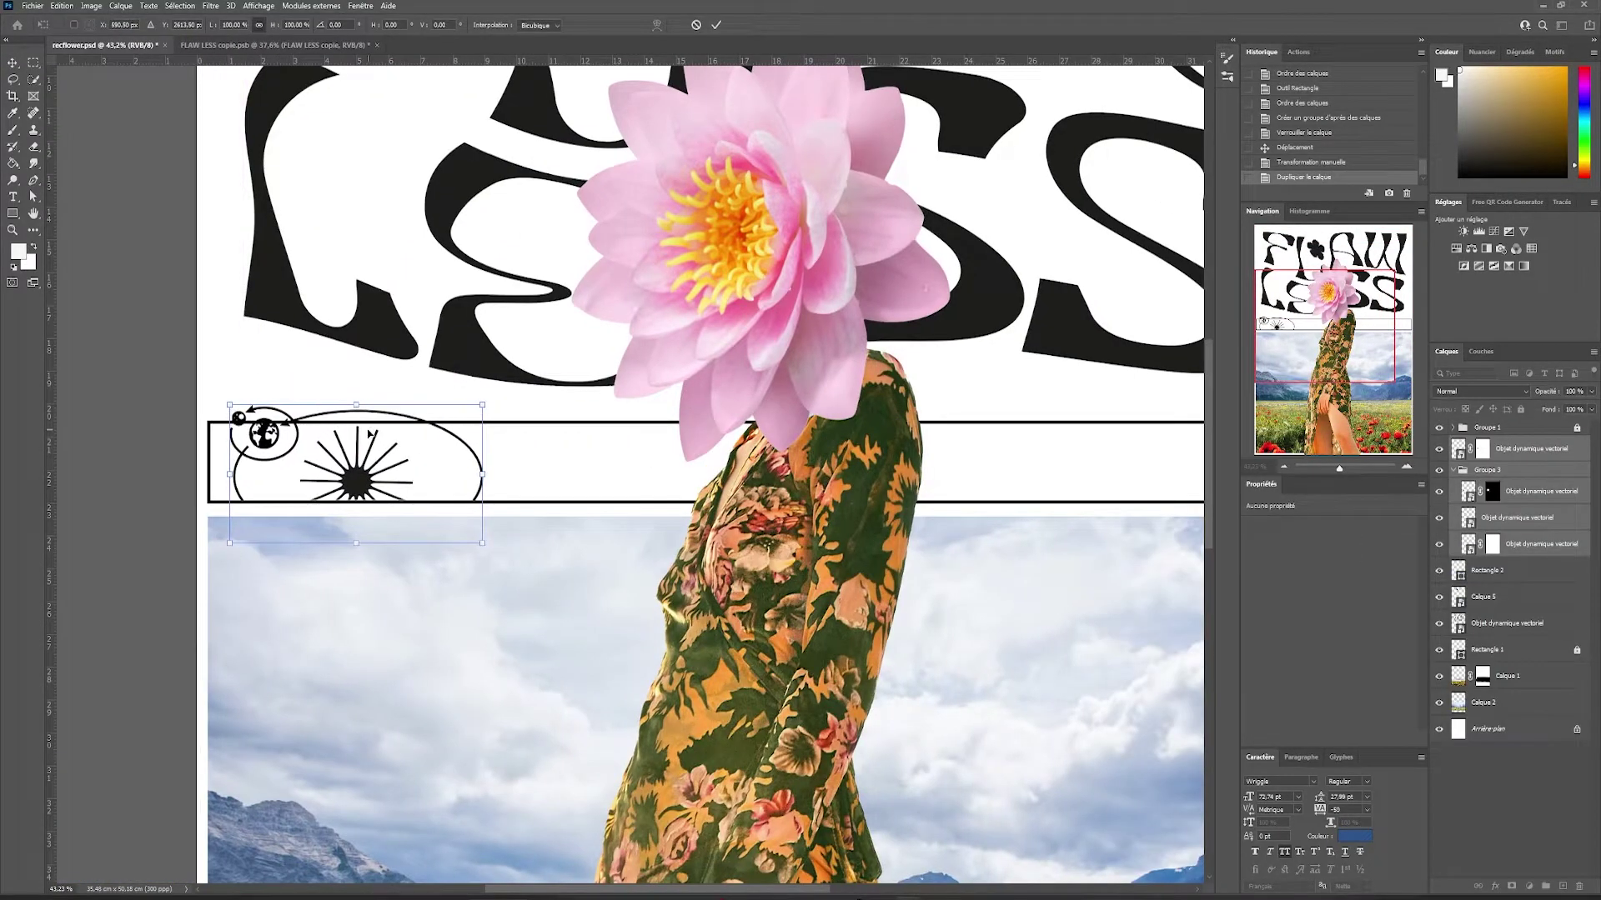
{"action": "key", "text": "Return"}
{"action": "key", "text": "ctrl+g"}
- Reduce the outlined rectangle's height to about 2.1 cm
{"action": "left_click", "coordinate": [763, 423]}
{"action": "left_click_drag", "start_coordinate": [763, 423], "coordinate": [716, 426]}
{"action": "key", "text": "Return"}
{"action": "left_click", "coordinate": [1040, 554]}
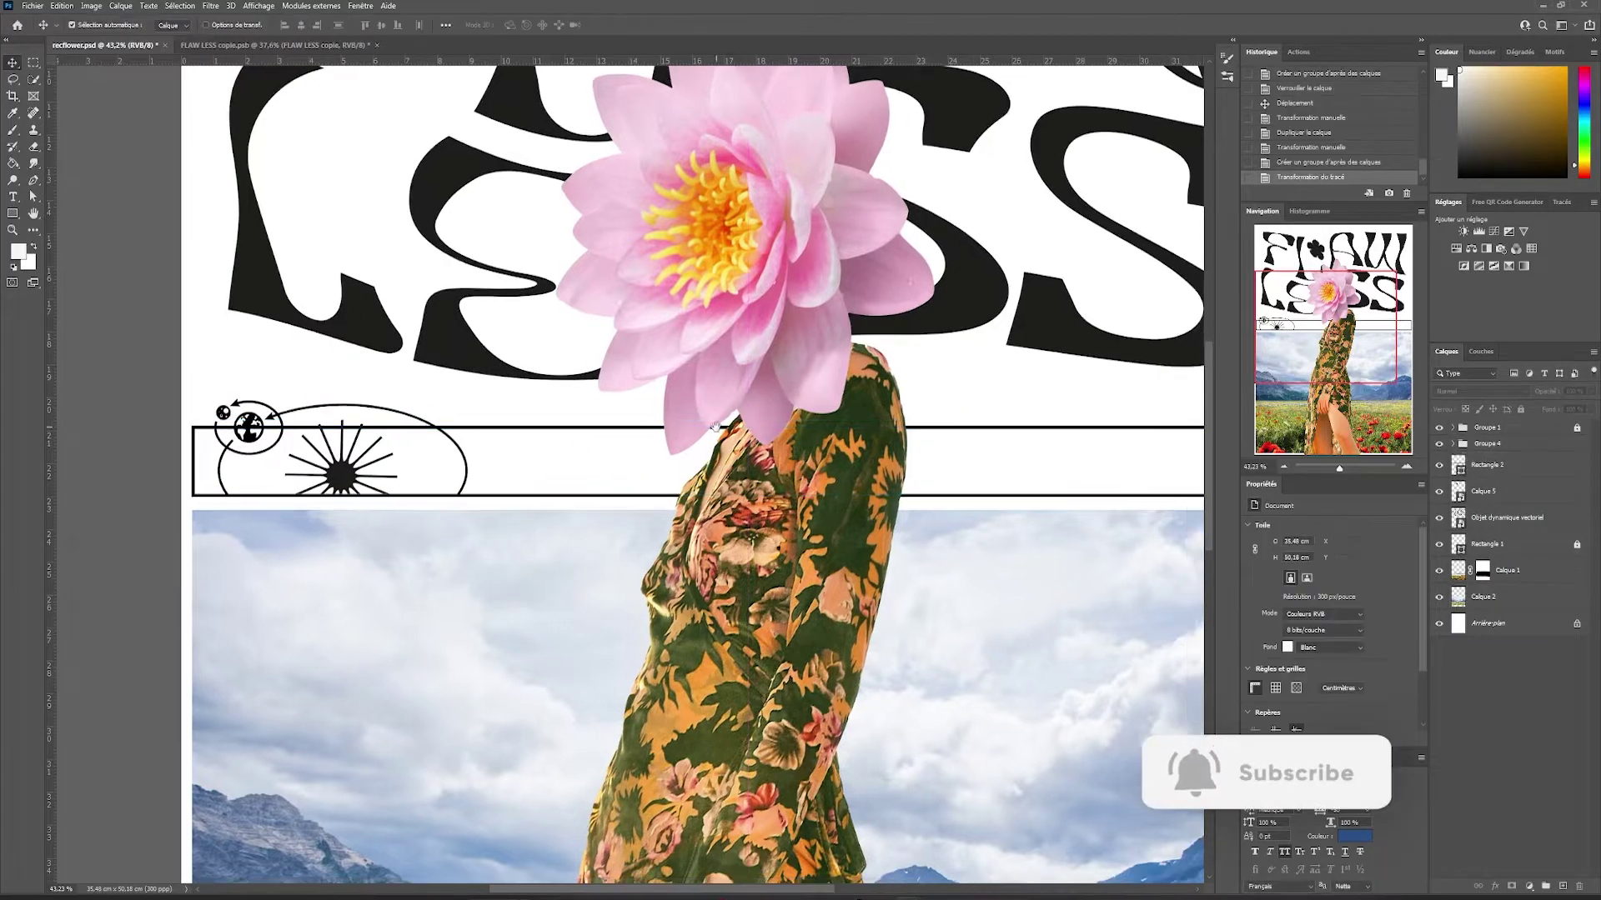
- Create a new group above the outlined rectangle and mask it to the rectangle's shape
{"action": "left_click", "coordinate": [1513, 464]}
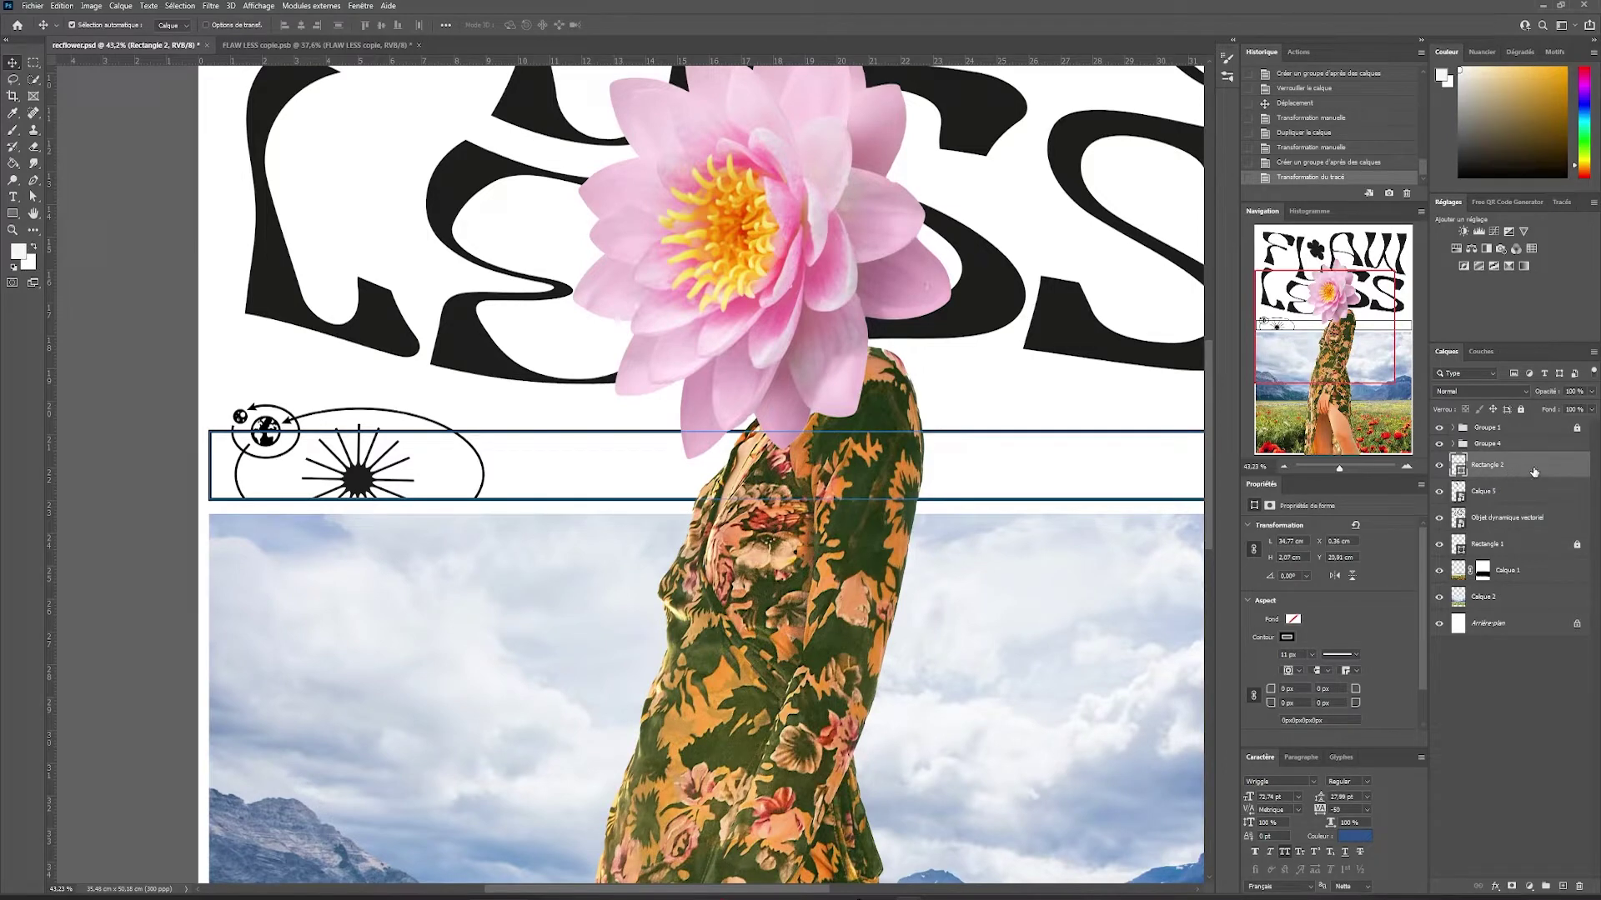
{"action": "left_click", "coordinate": [1457, 466], "text": "ctrl"}
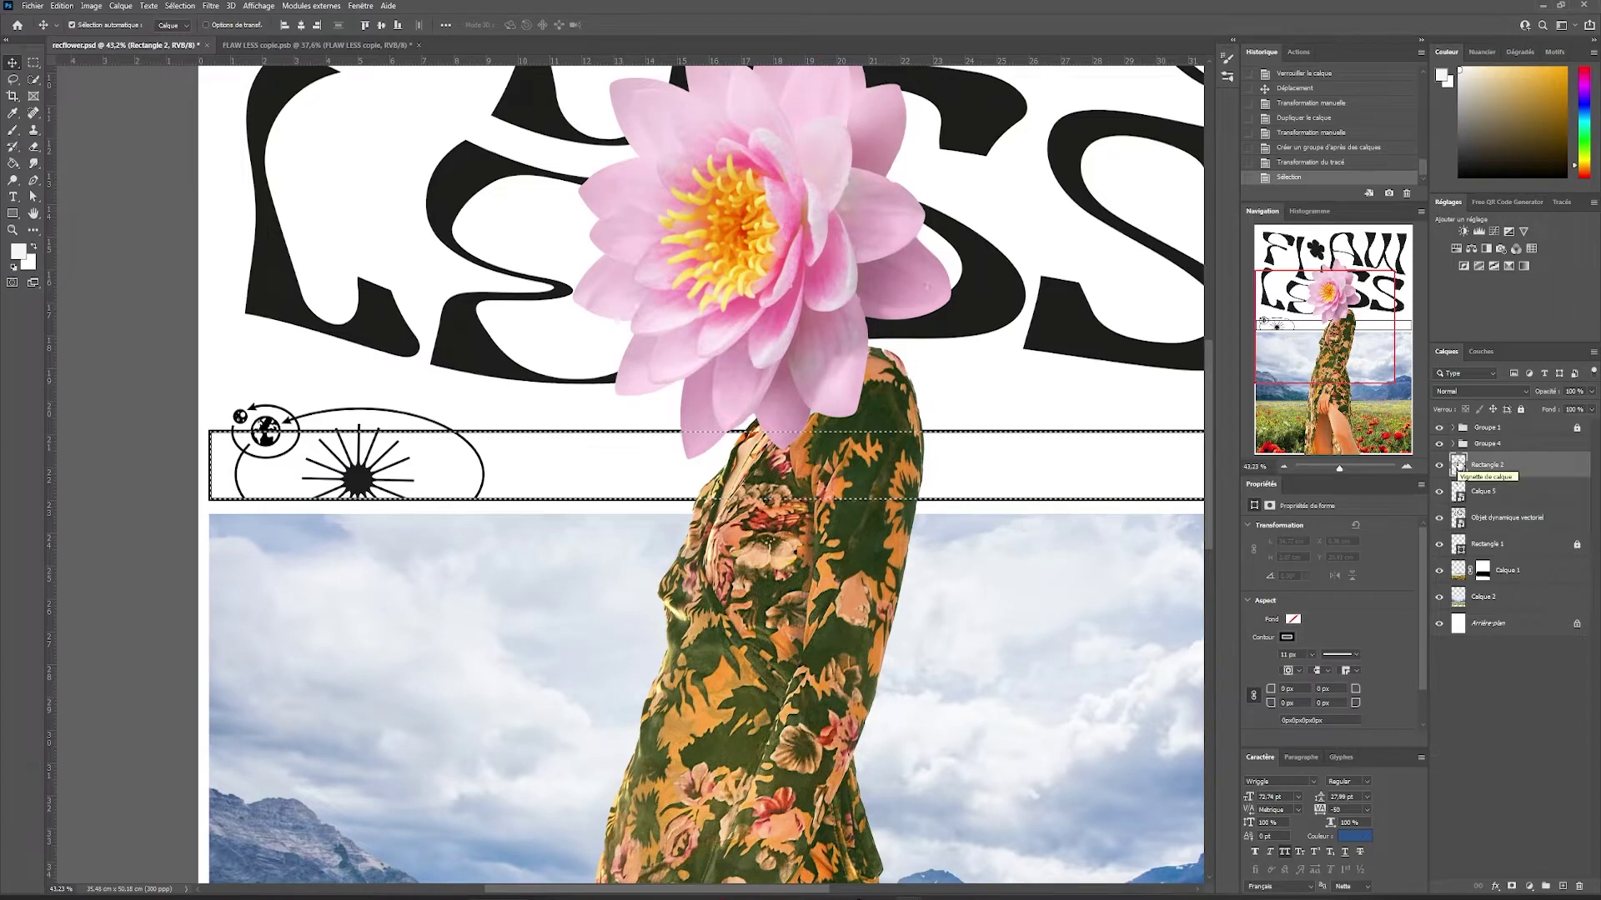
{"action": "left_click", "coordinate": [1457, 464], "text": "ctrl"}
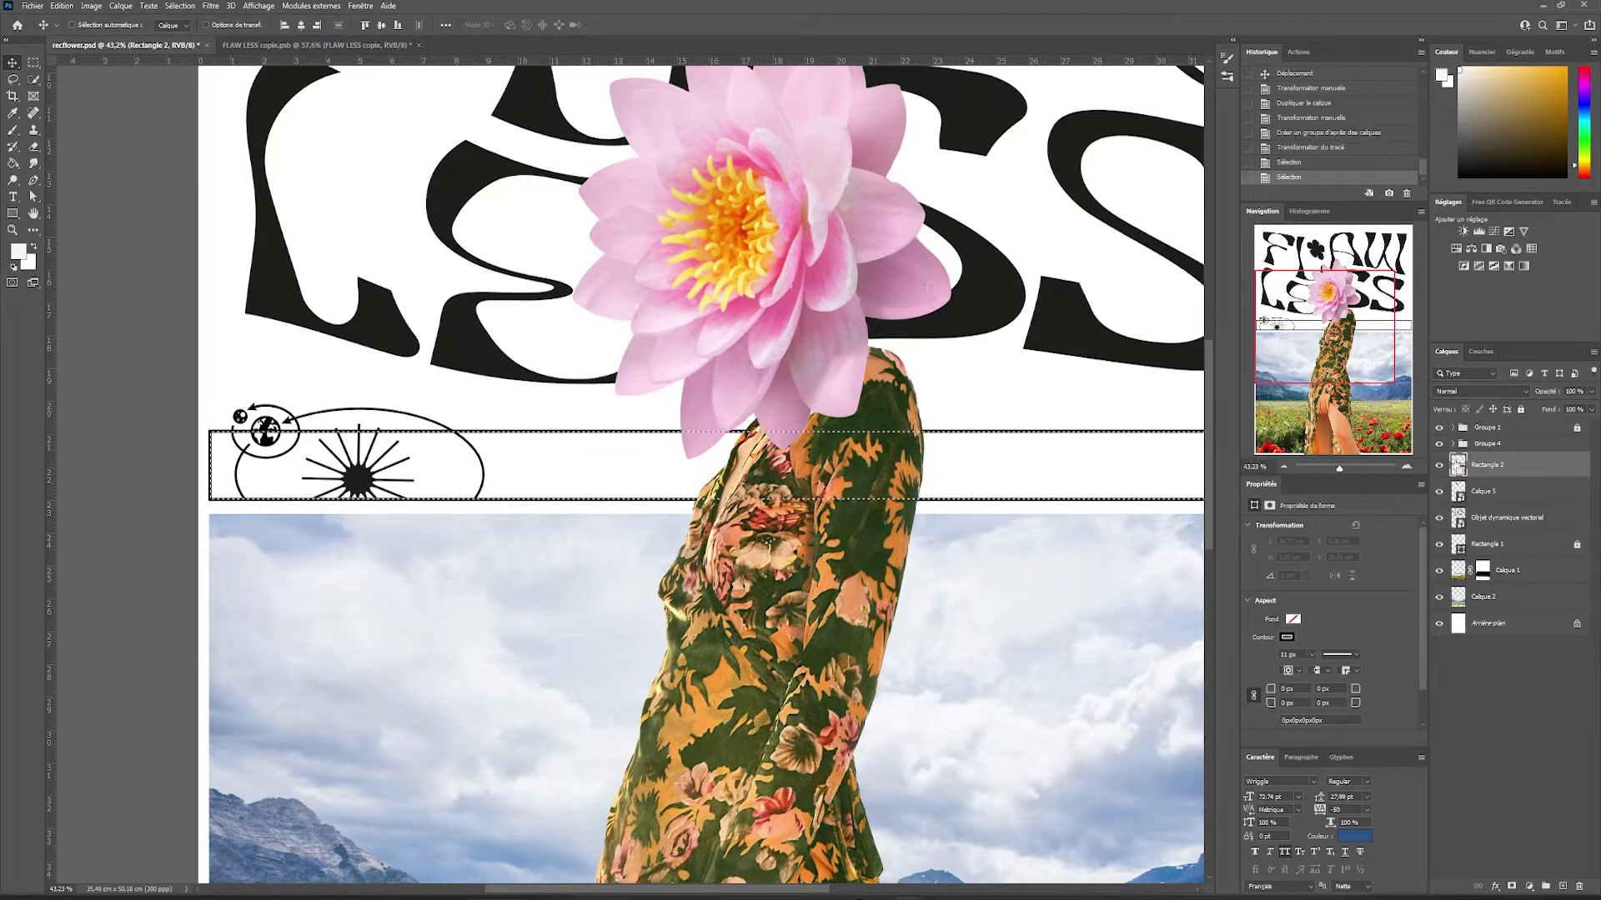
{"action": "left_click", "coordinate": [1547, 886]}
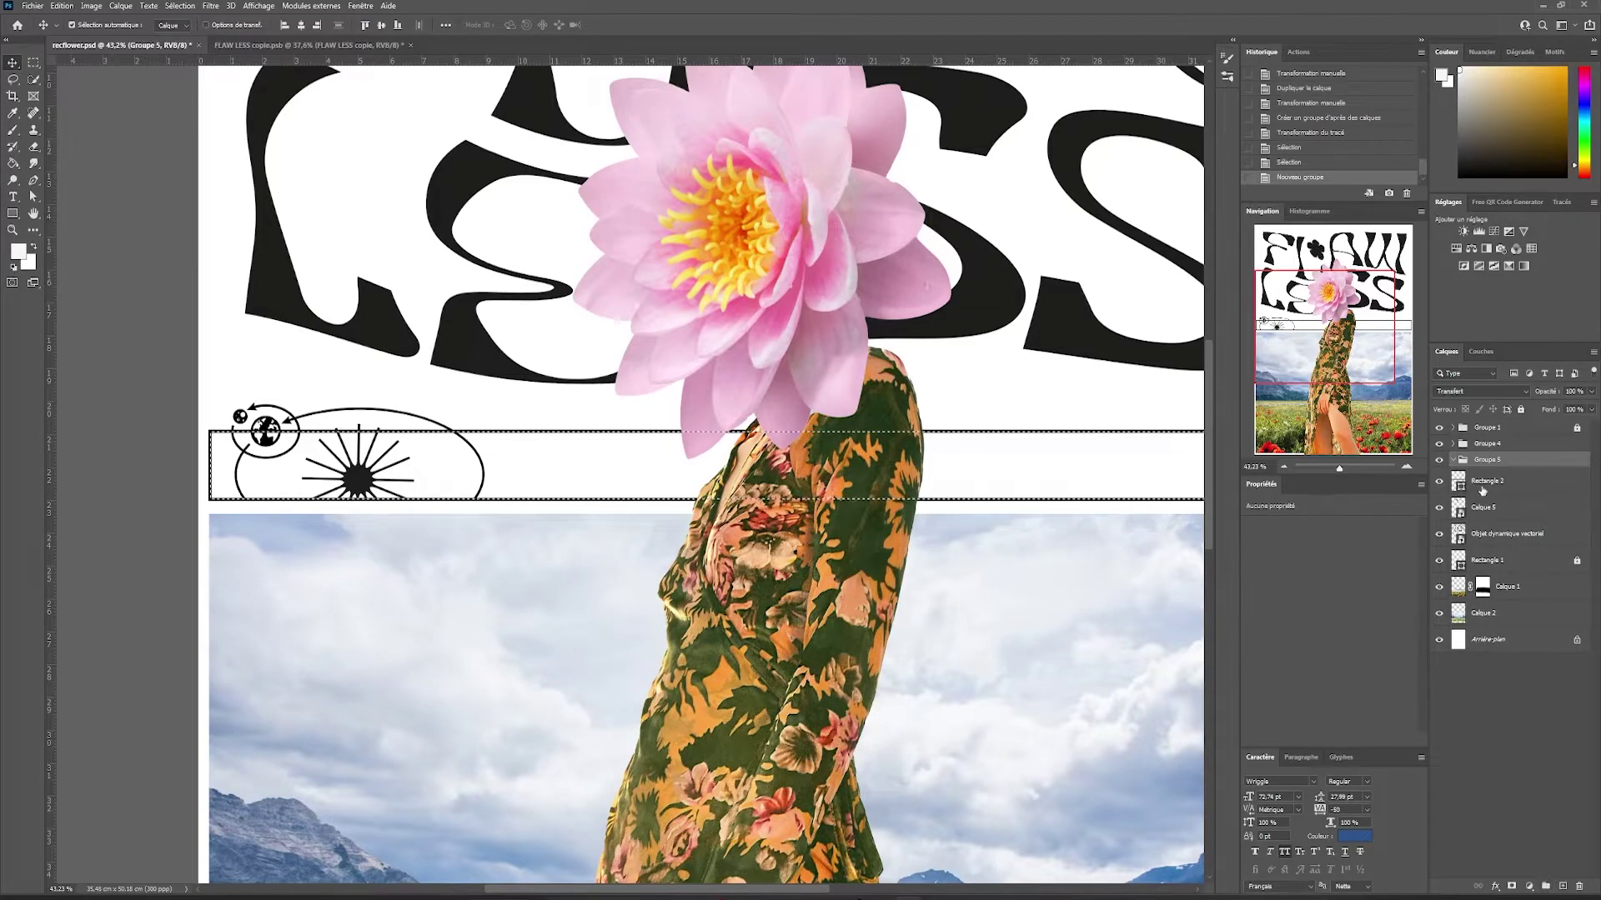
{"action": "left_click", "coordinate": [1513, 886]}
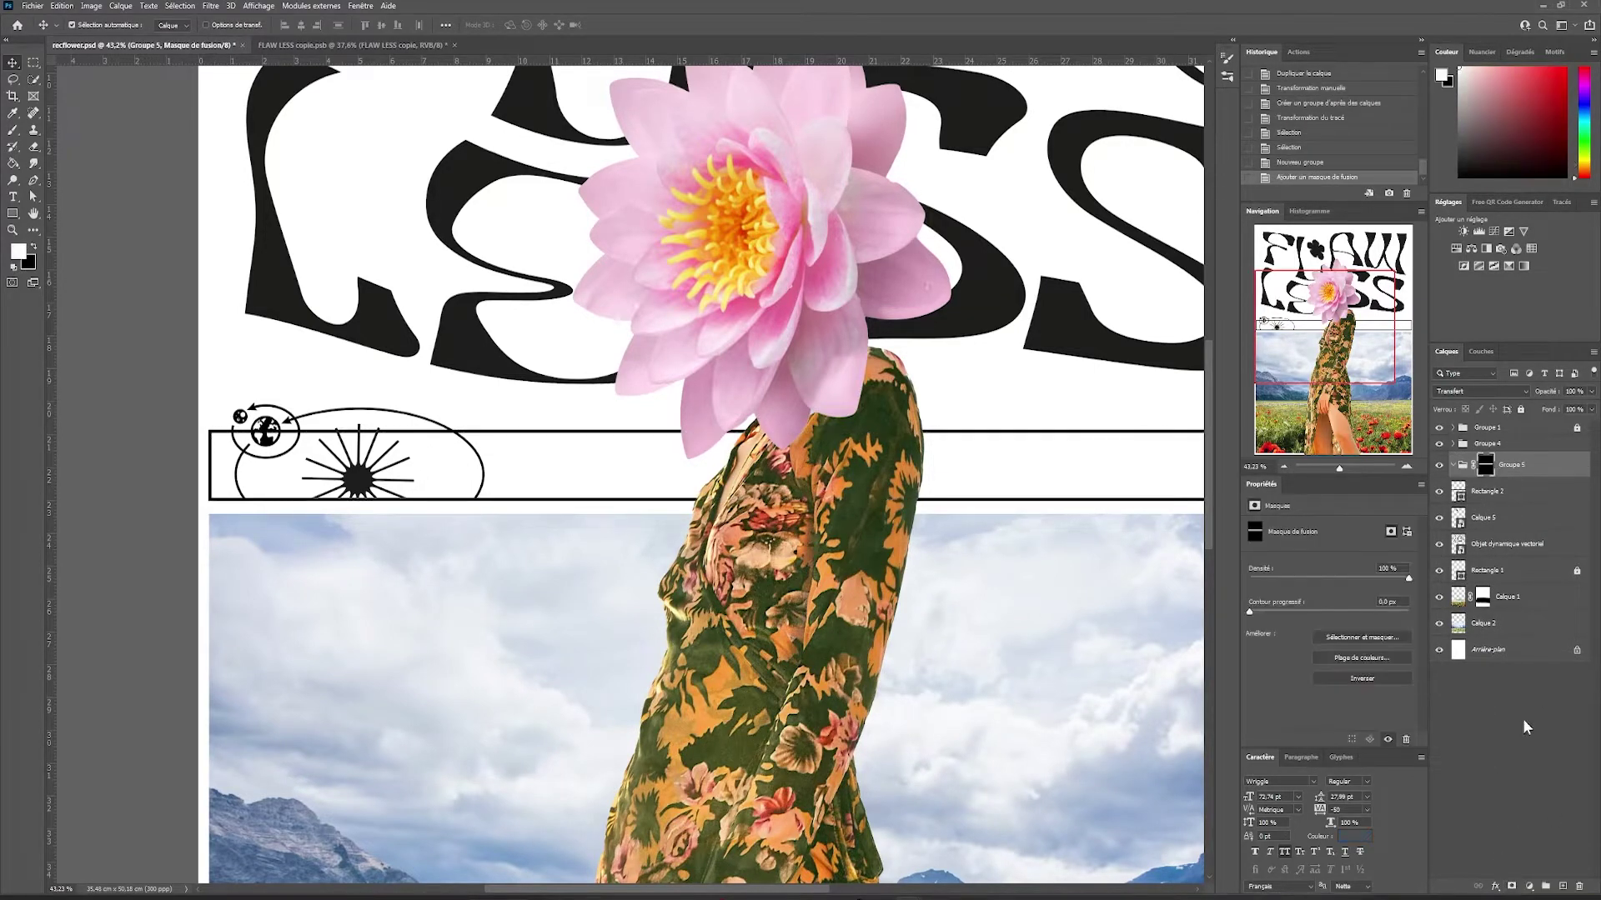
{"action": "left_click", "coordinate": [1451, 464]}
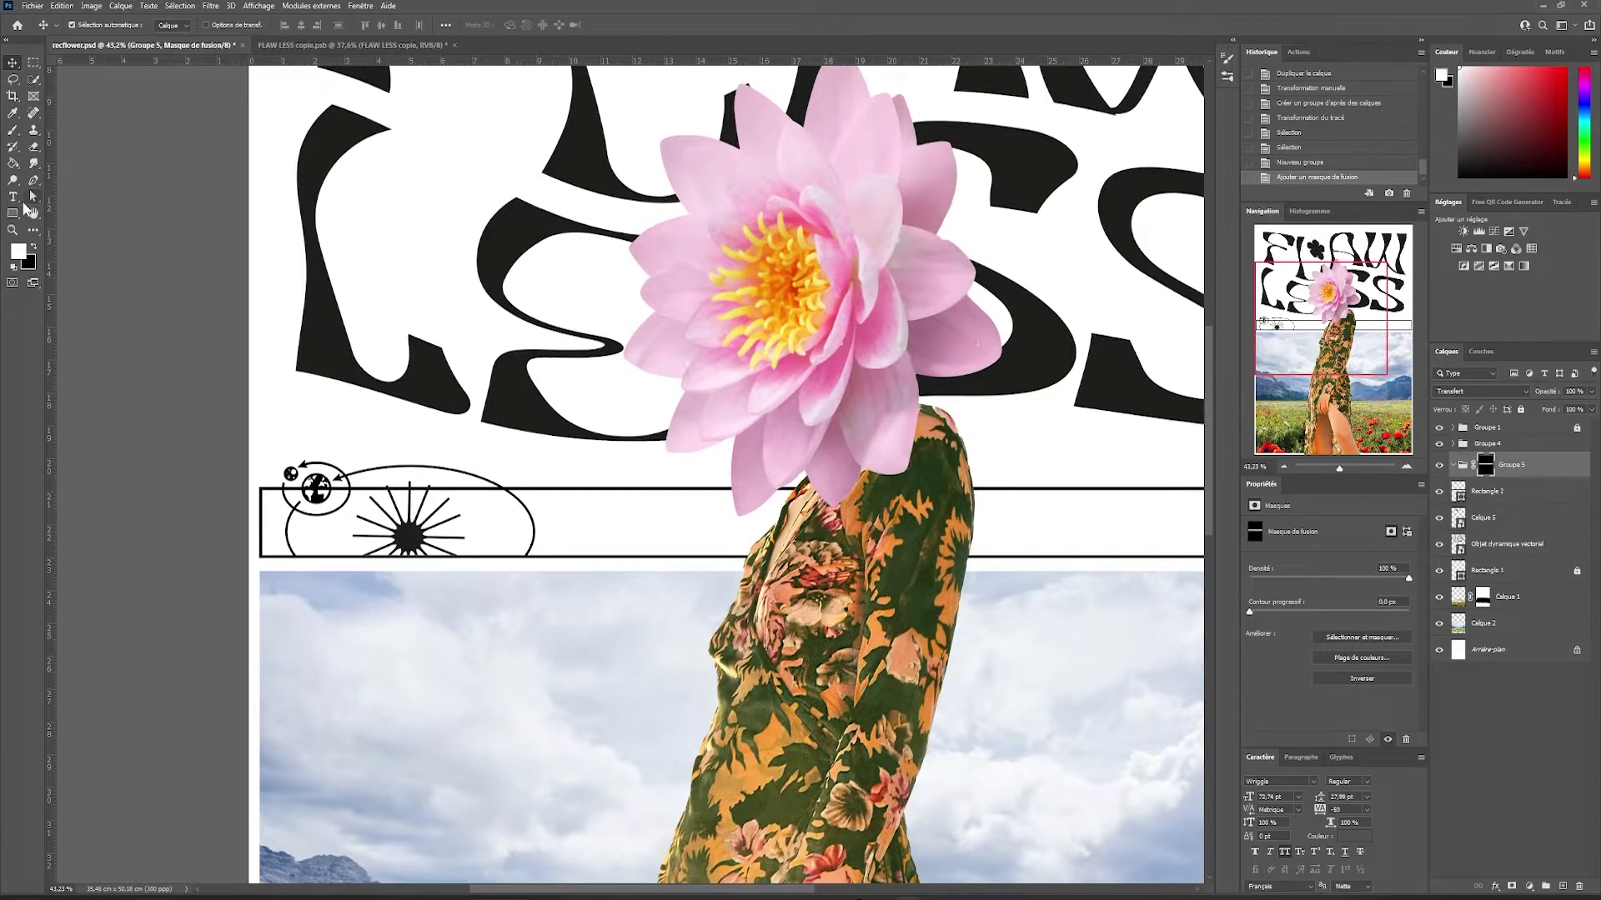
- Draw a black-filled rectangle without outline, about 9.6 by 2.7 cm, at the band's left end inside the masked group
{"action": "left_click", "coordinate": [13, 213]}
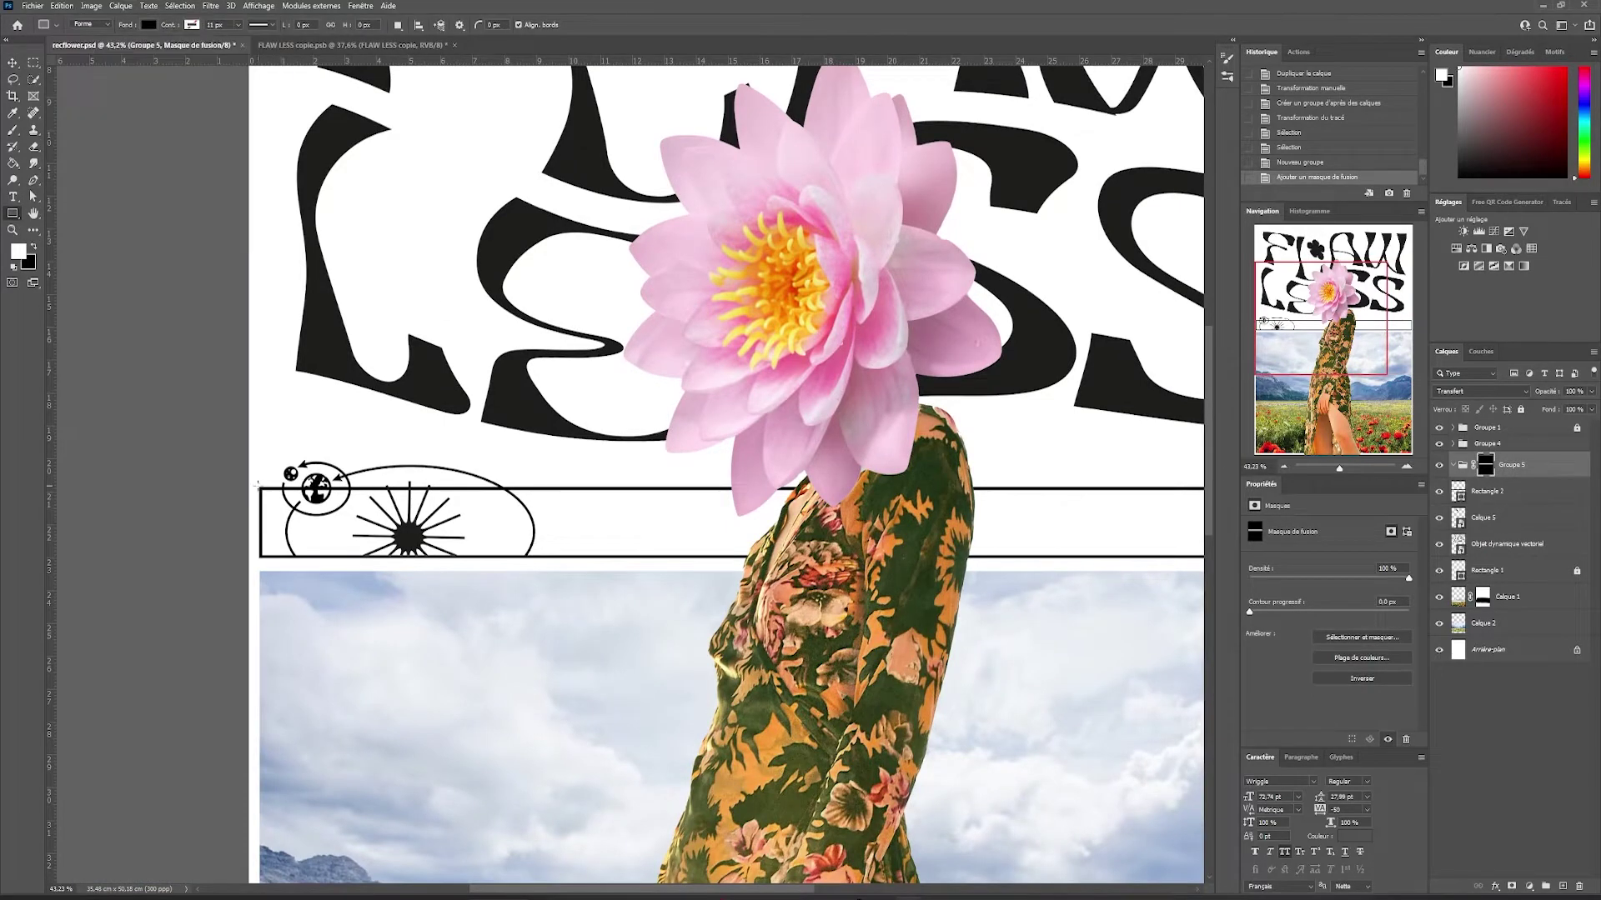
{"action": "left_click_drag", "start_coordinate": [259, 487], "coordinate": [566, 557]}
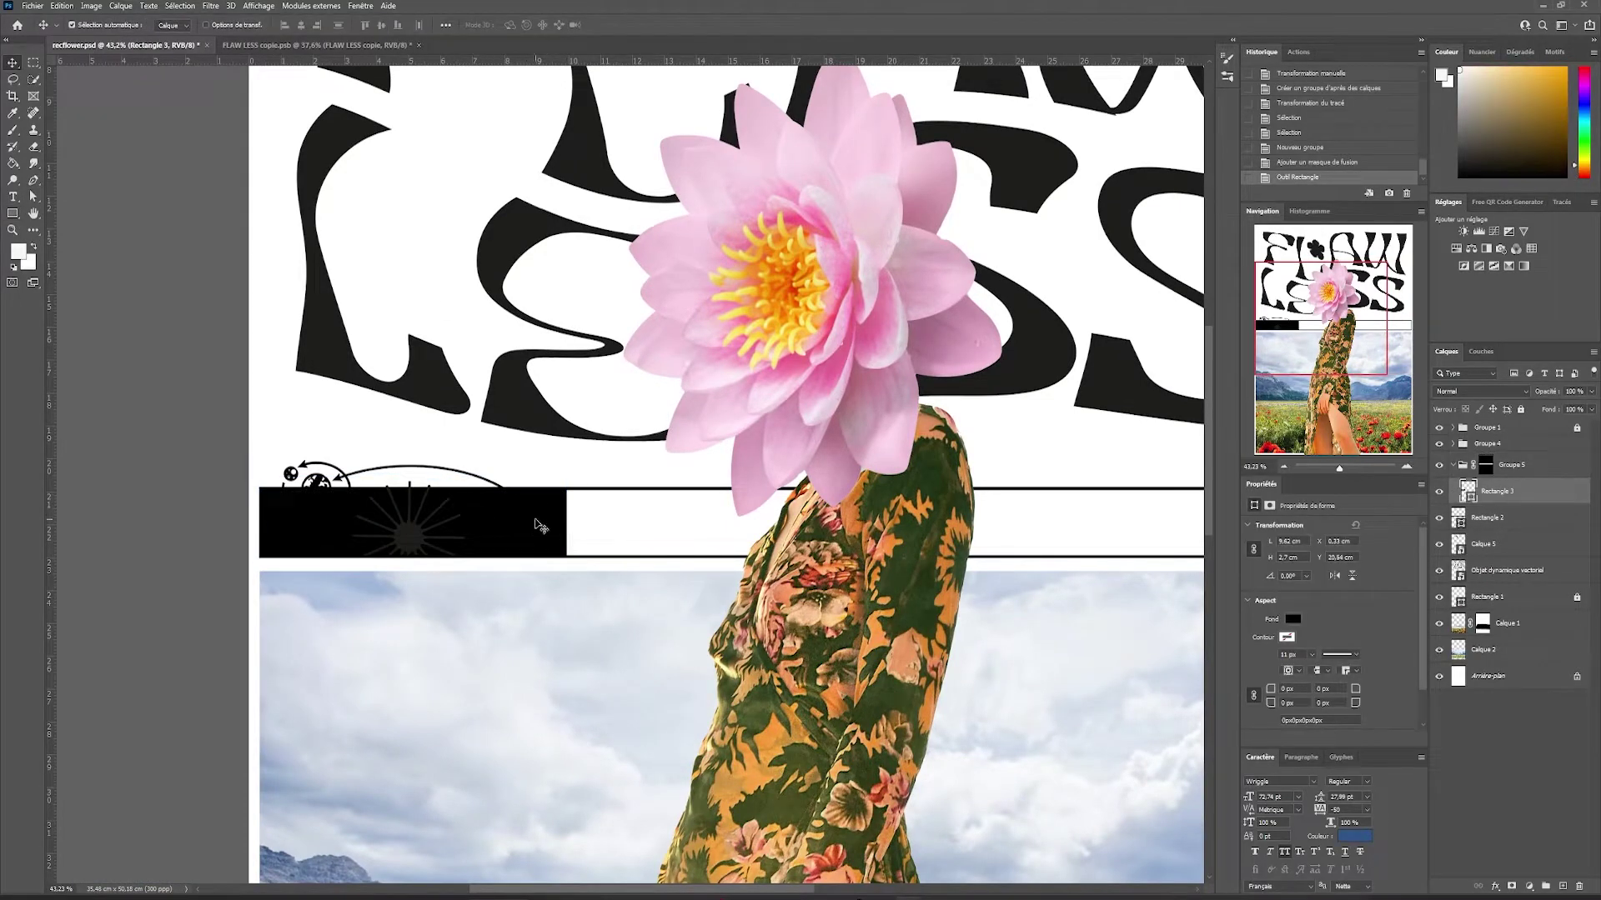
{"action": "key", "text": "ctrl+t"}
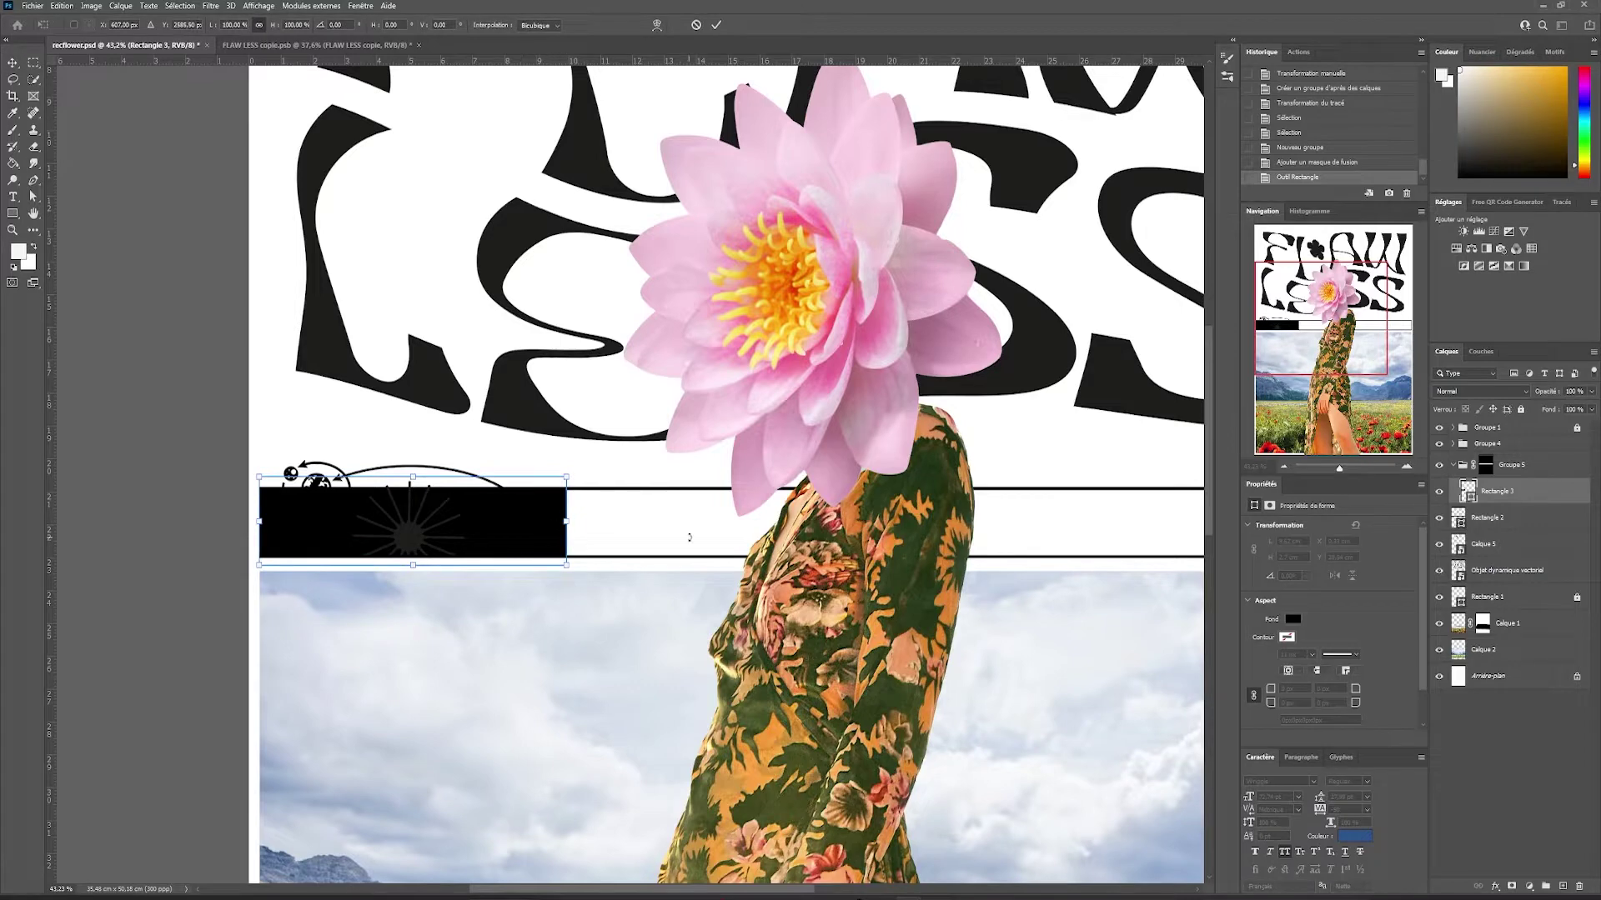
{"action": "key", "text": "Return"}
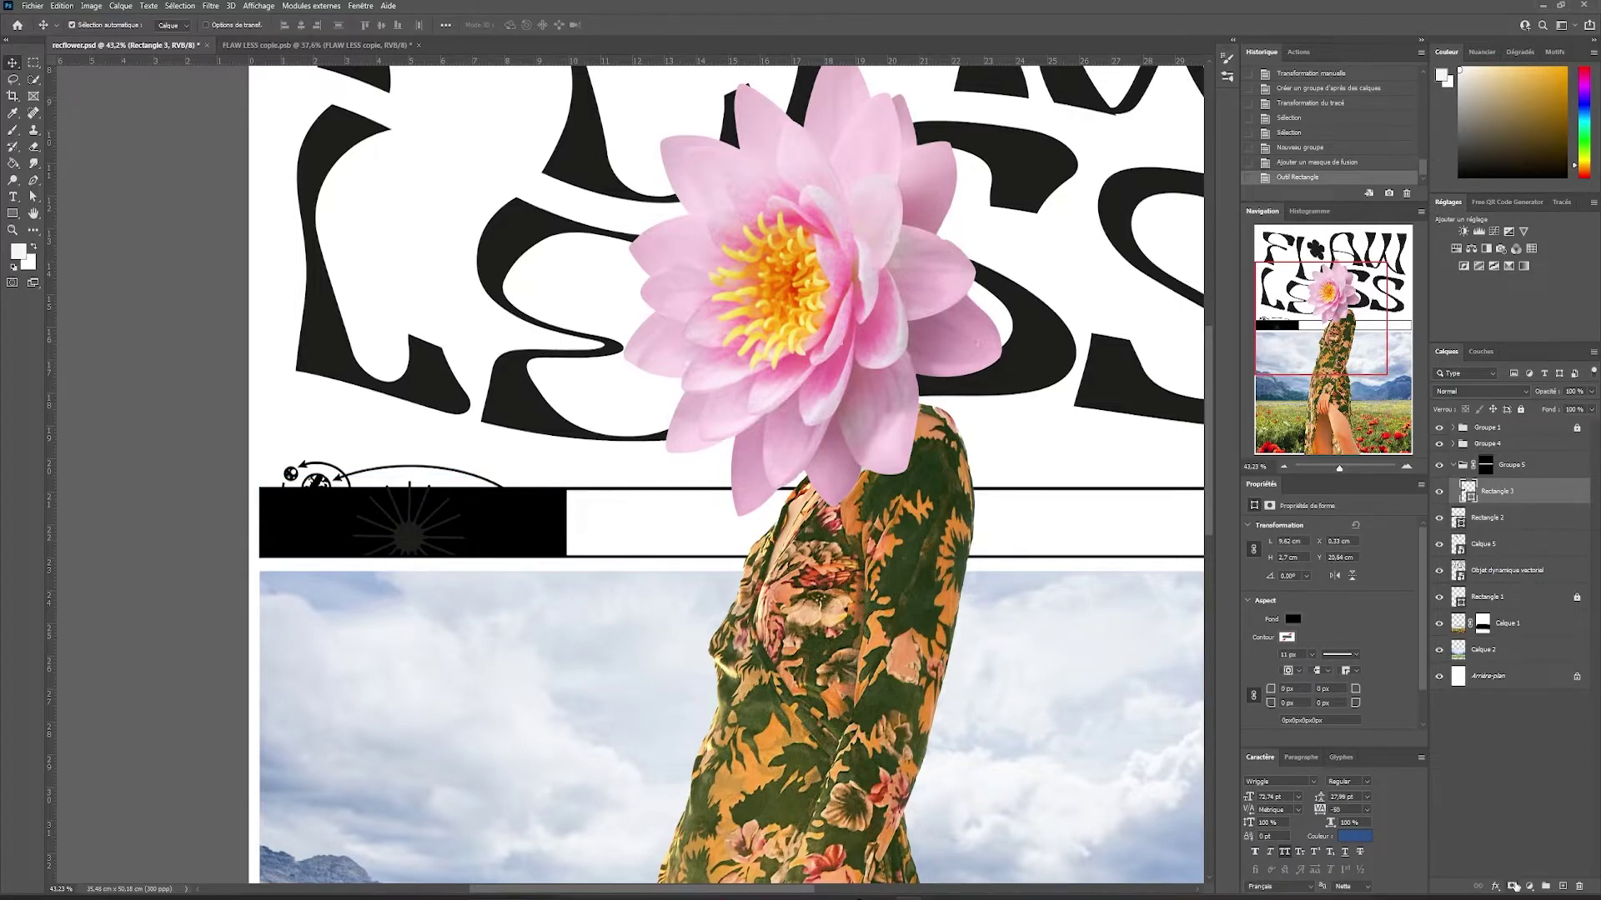
- Add a layer mask to the black rectangle and brush out the area inside the sunburst's elliptical orbit
{"action": "left_click", "coordinate": [1513, 887]}
{"action": "key", "text": "b"}
{"action": "scroll", "coordinate": [291, 548], "scroll_direction": "up", "scroll_amount": 8}
{"action": "left_click", "coordinate": [316, 414]}
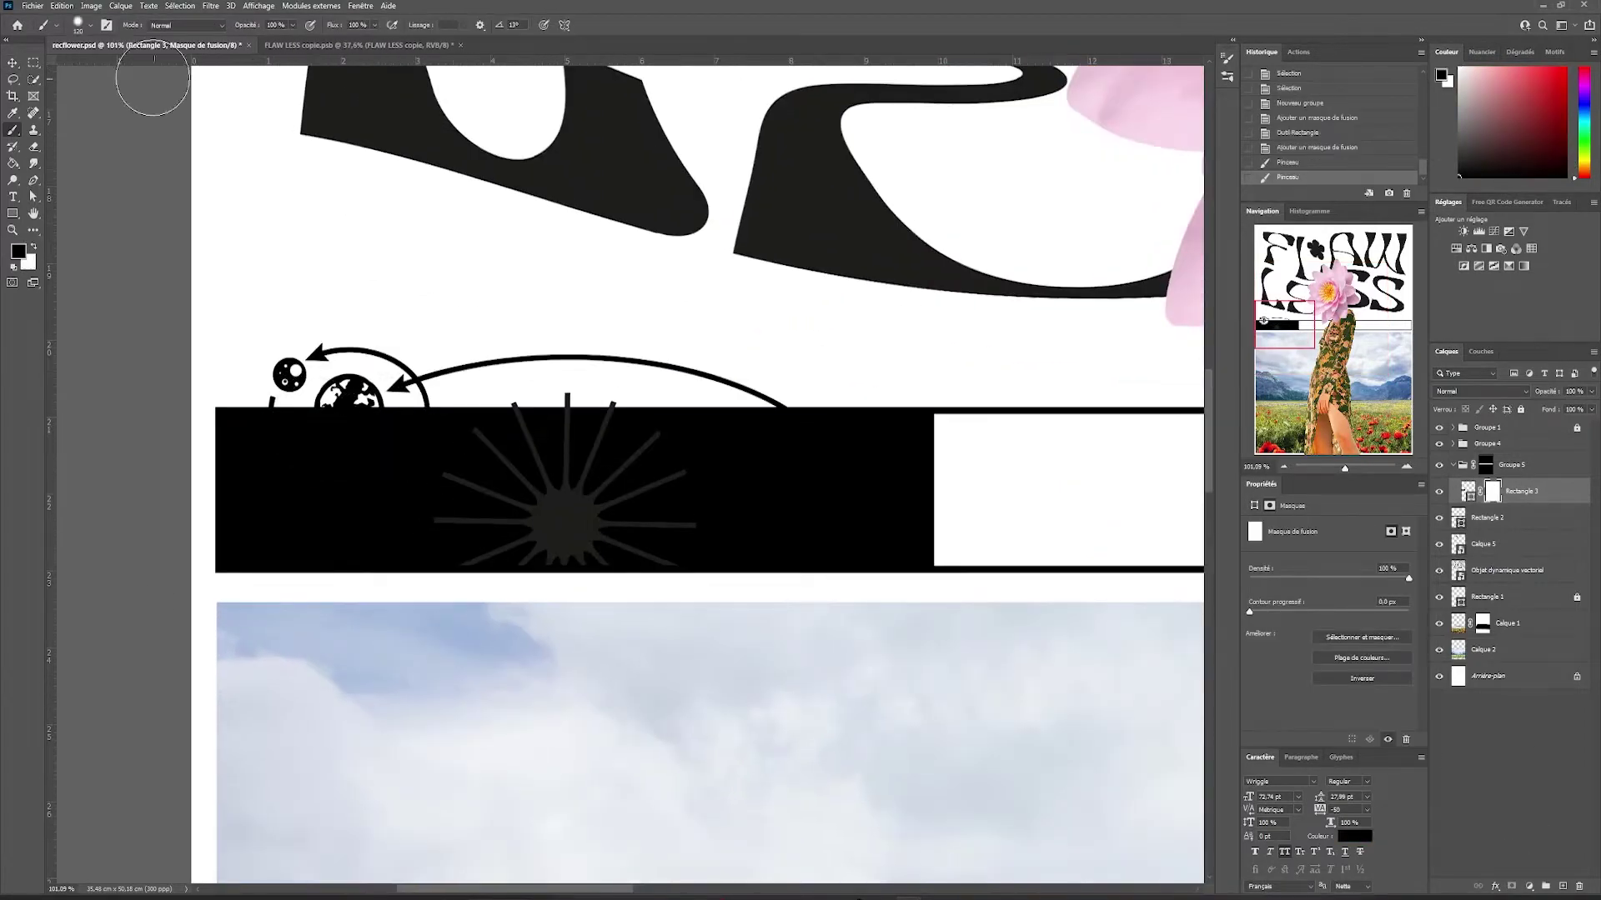
{"action": "key", "text": "ctrl+z"}
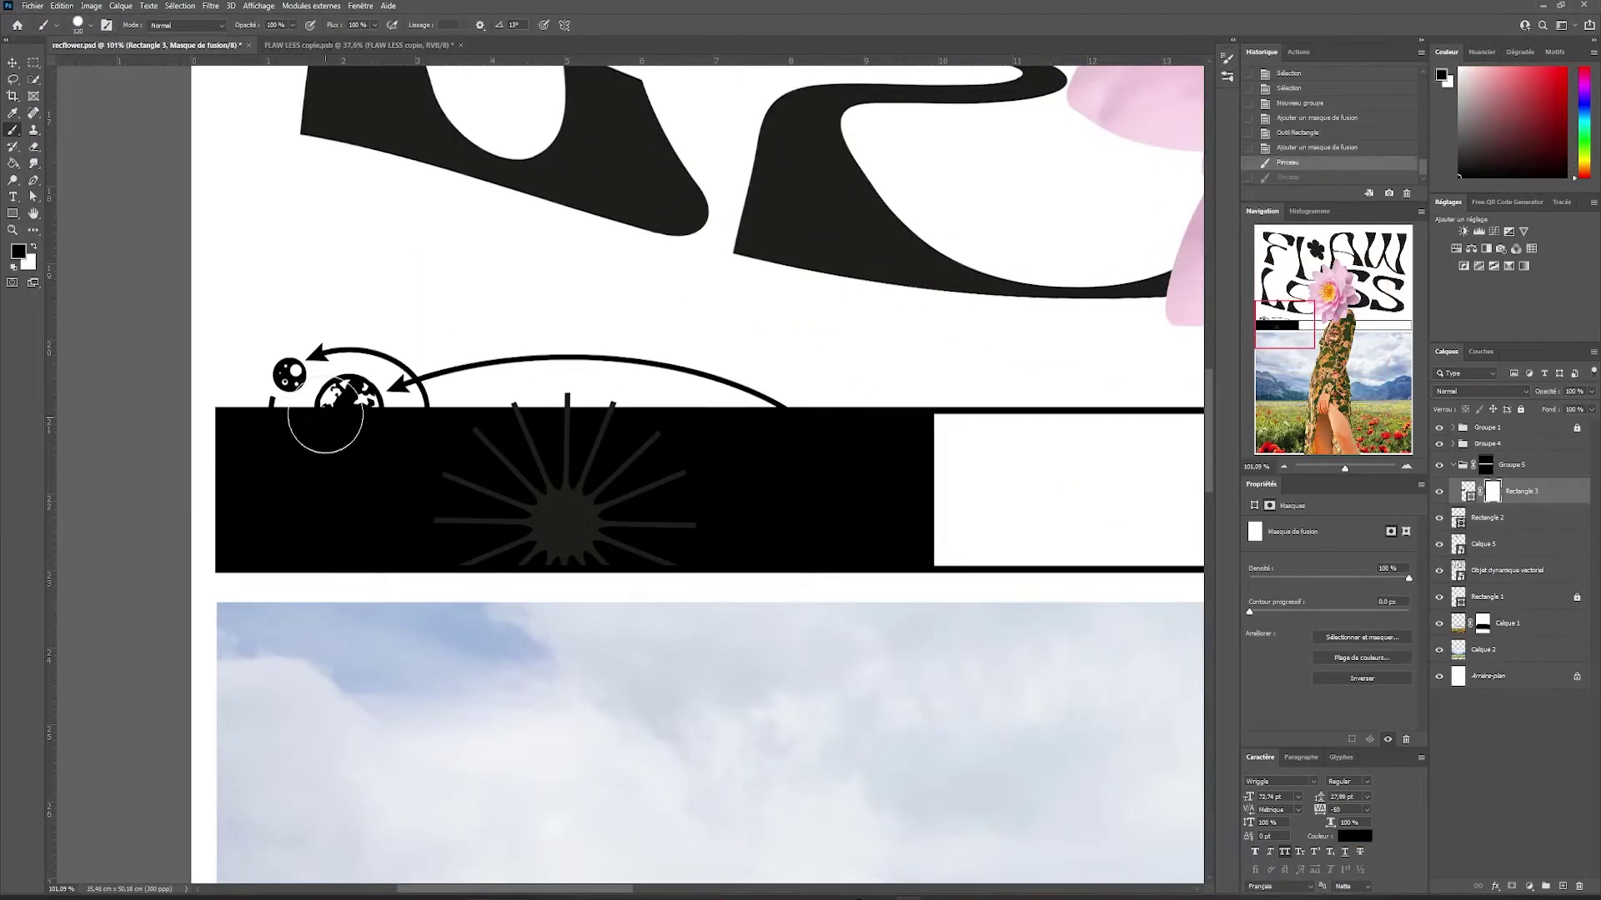
{"action": "mouse_move", "coordinate": [349, 454]}
{"action": "left_mouse_down"}
{"action": "mouse_move", "coordinate": [525, 500]}
{"action": "mouse_move", "coordinate": [800, 500]}
{"action": "left_mouse_up"}
{"action": "left_click", "coordinate": [780, 471]}
- Refine the black rectangle's mask along the right edge of the large ellipse and around the planet's orbit
{"action": "scroll", "coordinate": [742, 442], "scroll_direction": "up", "scroll_amount": 2}
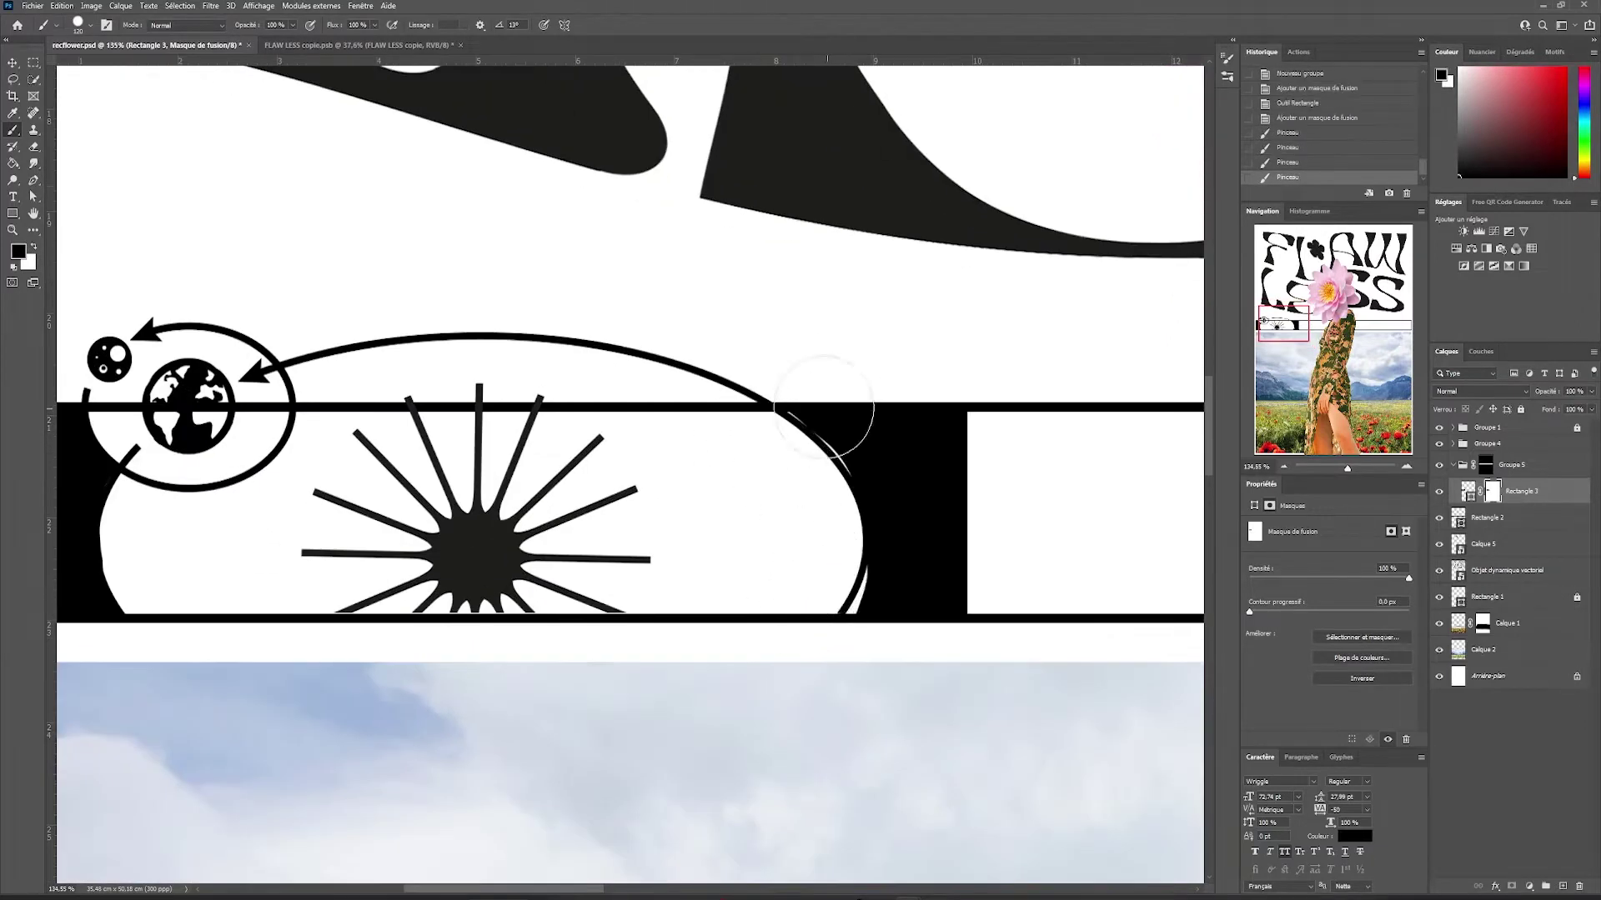
{"action": "left_click", "coordinate": [890, 626]}
{"action": "left_click", "coordinate": [847, 392]}
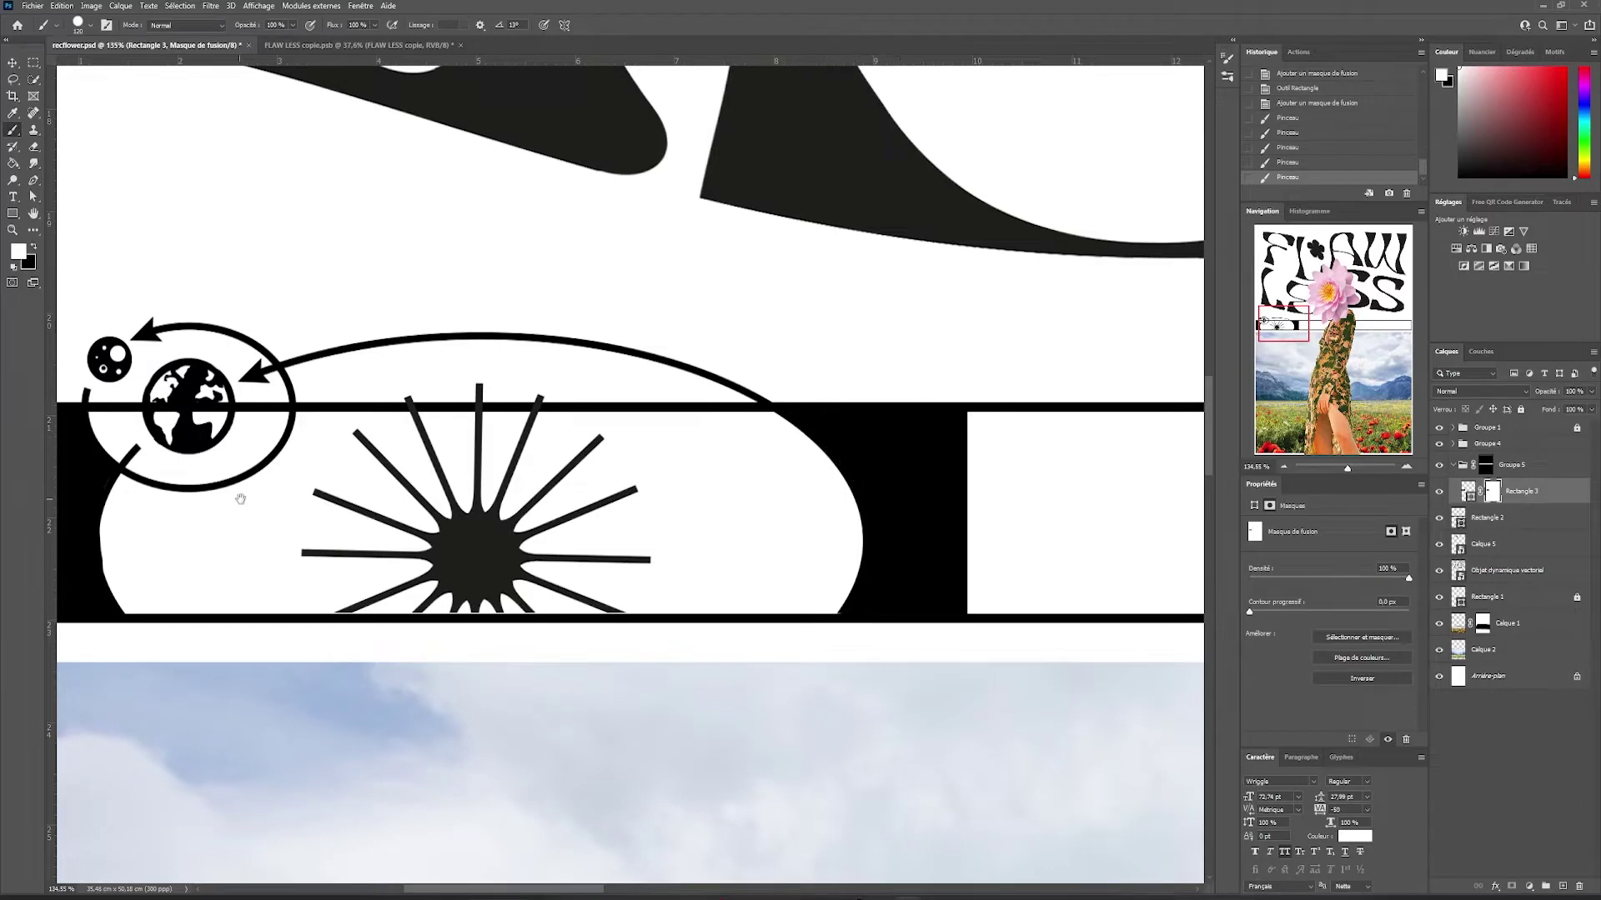
{"action": "left_click_drag", "start_coordinate": [239, 497], "coordinate": [665, 443]}
{"action": "key", "text": "x"}
{"action": "left_click", "coordinate": [579, 498]}
{"action": "left_click_drag", "start_coordinate": [488, 388], "coordinate": [308, 449]}
{"action": "left_click", "coordinate": [1485, 466]}
{"action": "key", "text": "x"}
{"action": "left_click", "coordinate": [384, 408]}
{"action": "key", "text": "ctrl+z"}
{"action": "key", "text": "x"}
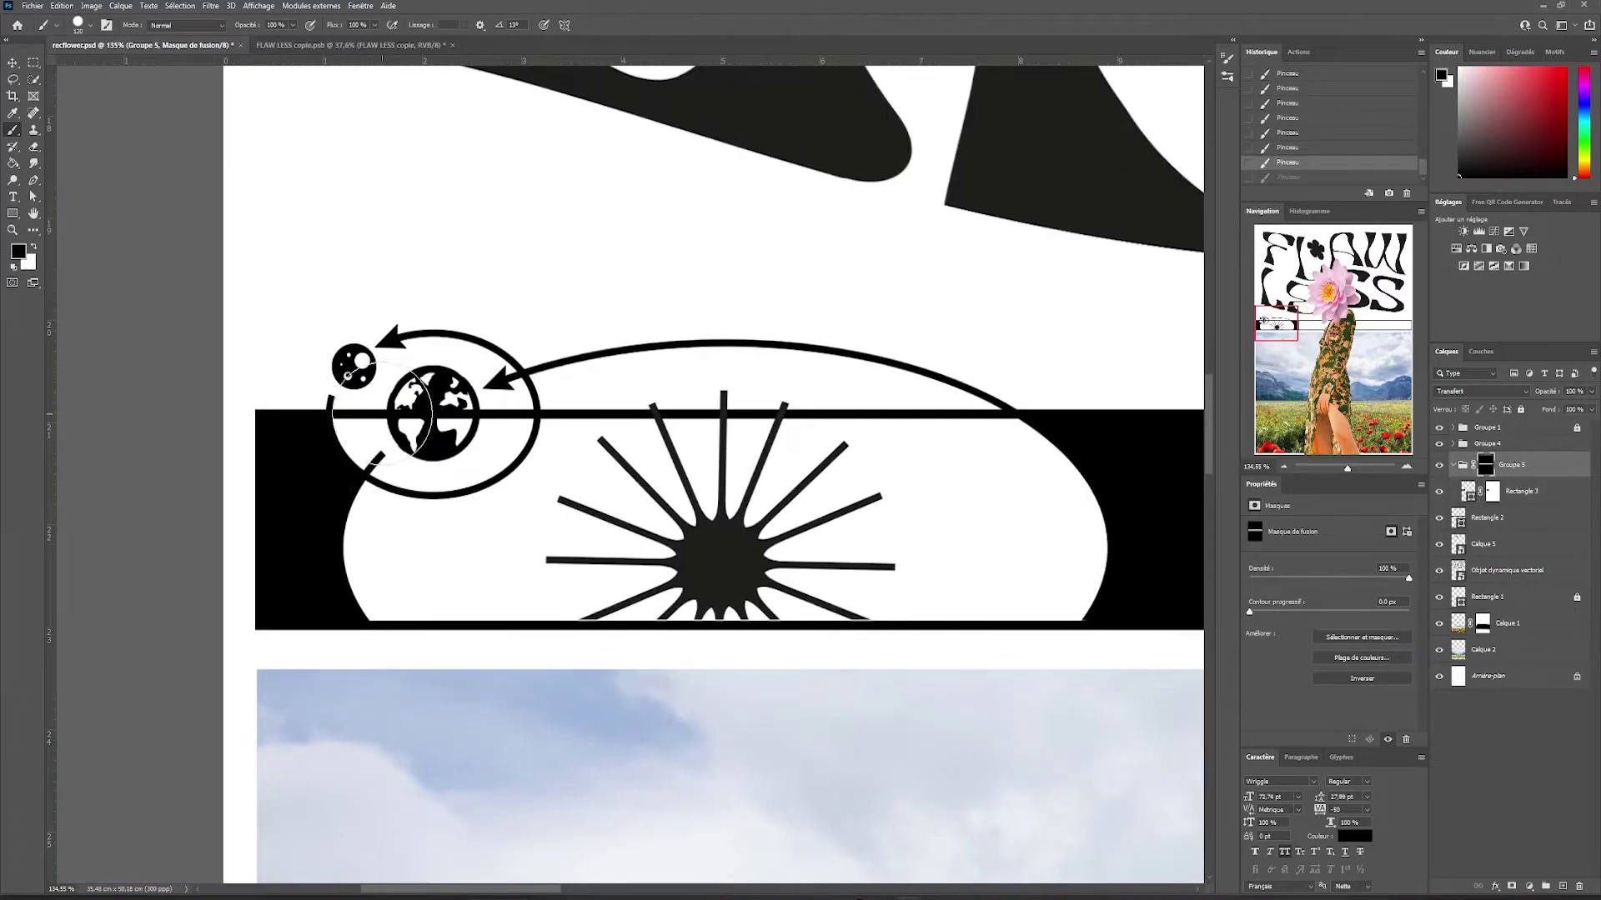
- Add a layer mask to the outlined rectangle
{"action": "left_click", "coordinate": [382, 409]}
{"action": "left_click", "coordinate": [1457, 518]}
{"action": "left_click", "coordinate": [1511, 887]}
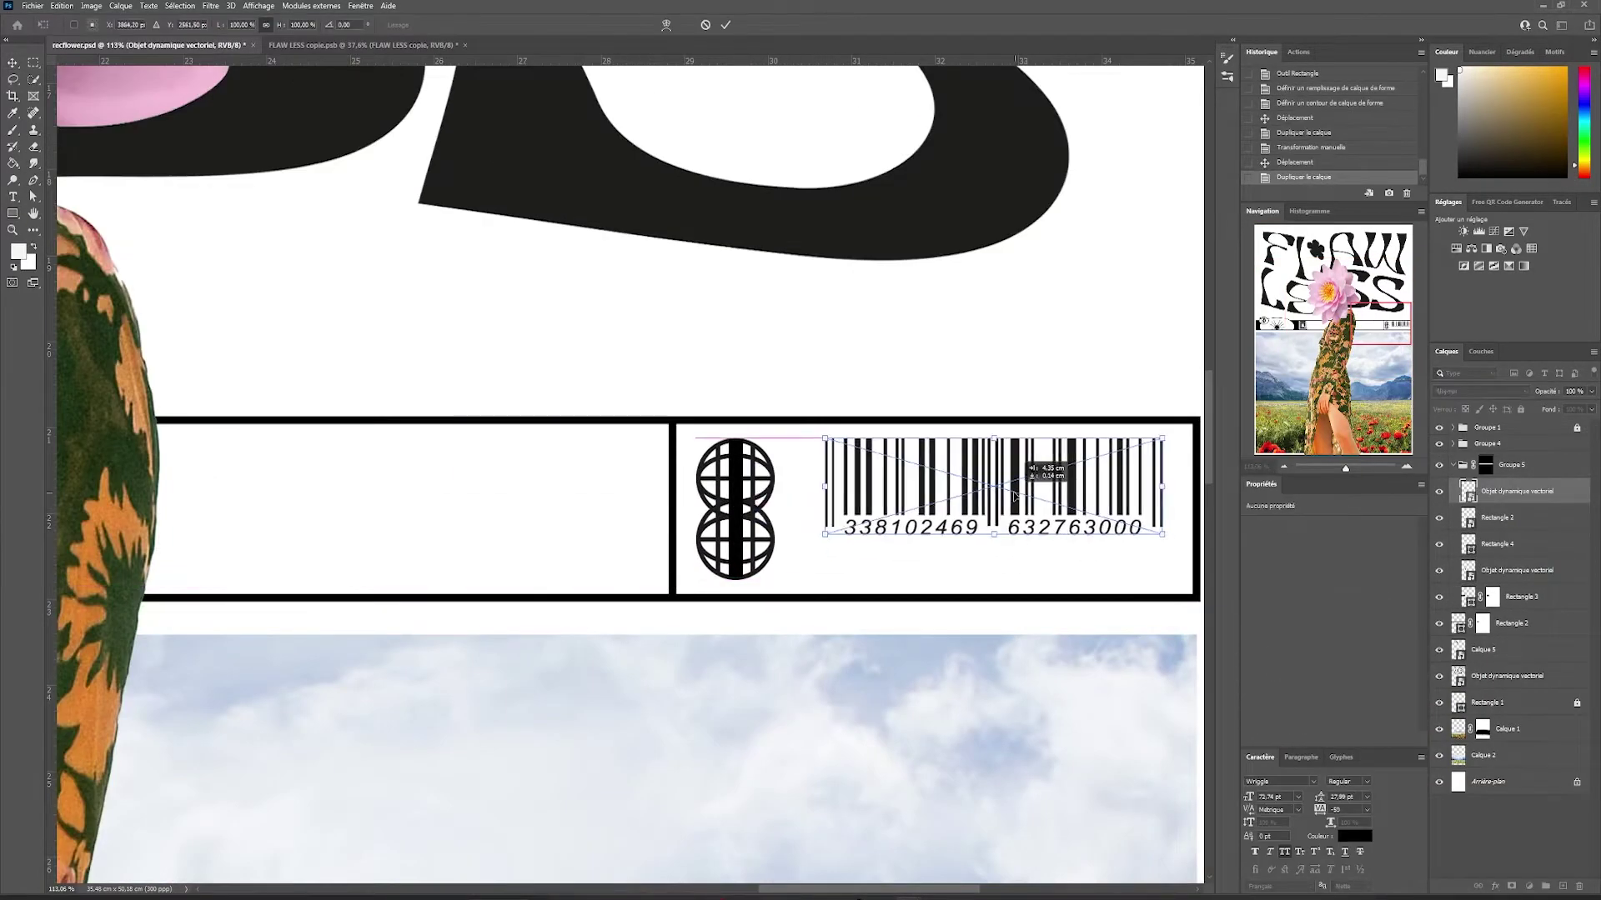
- Widen the barcode in the band's end cell and nudge it into place beside the stacked globes
{"action": "scroll", "coordinate": [774, 490], "scroll_direction": "right", "scroll_amount": 3}
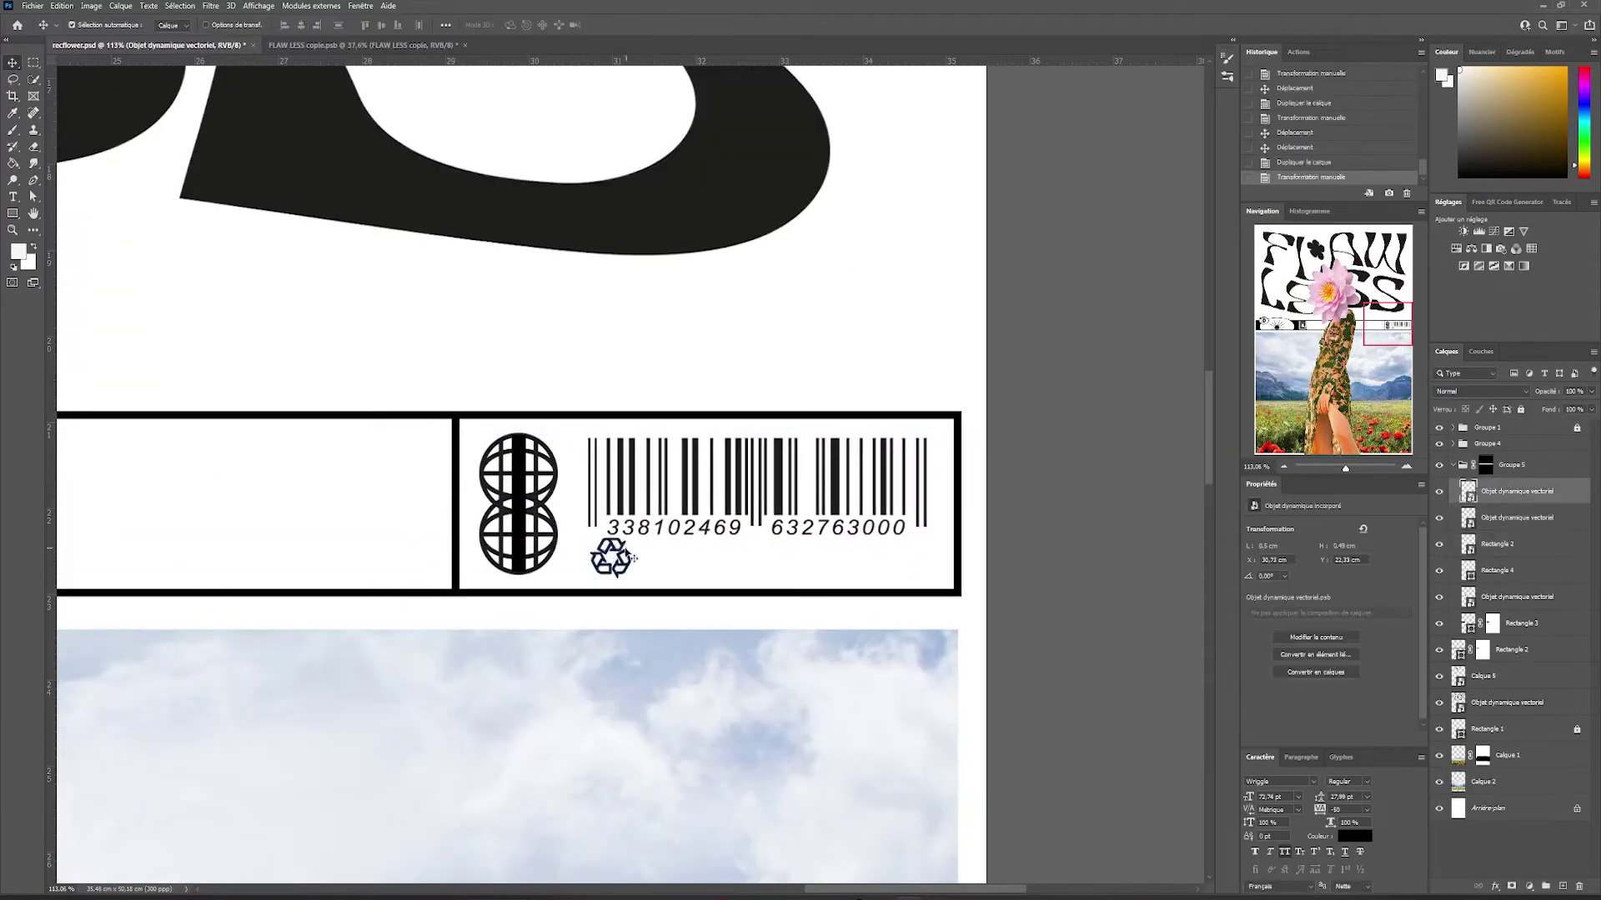
{"action": "left_click", "coordinate": [605, 502]}
{"action": "key", "text": "ctrl+t"}
{"action": "left_click_drag", "start_coordinate": [595, 484], "coordinate": [580, 483]}
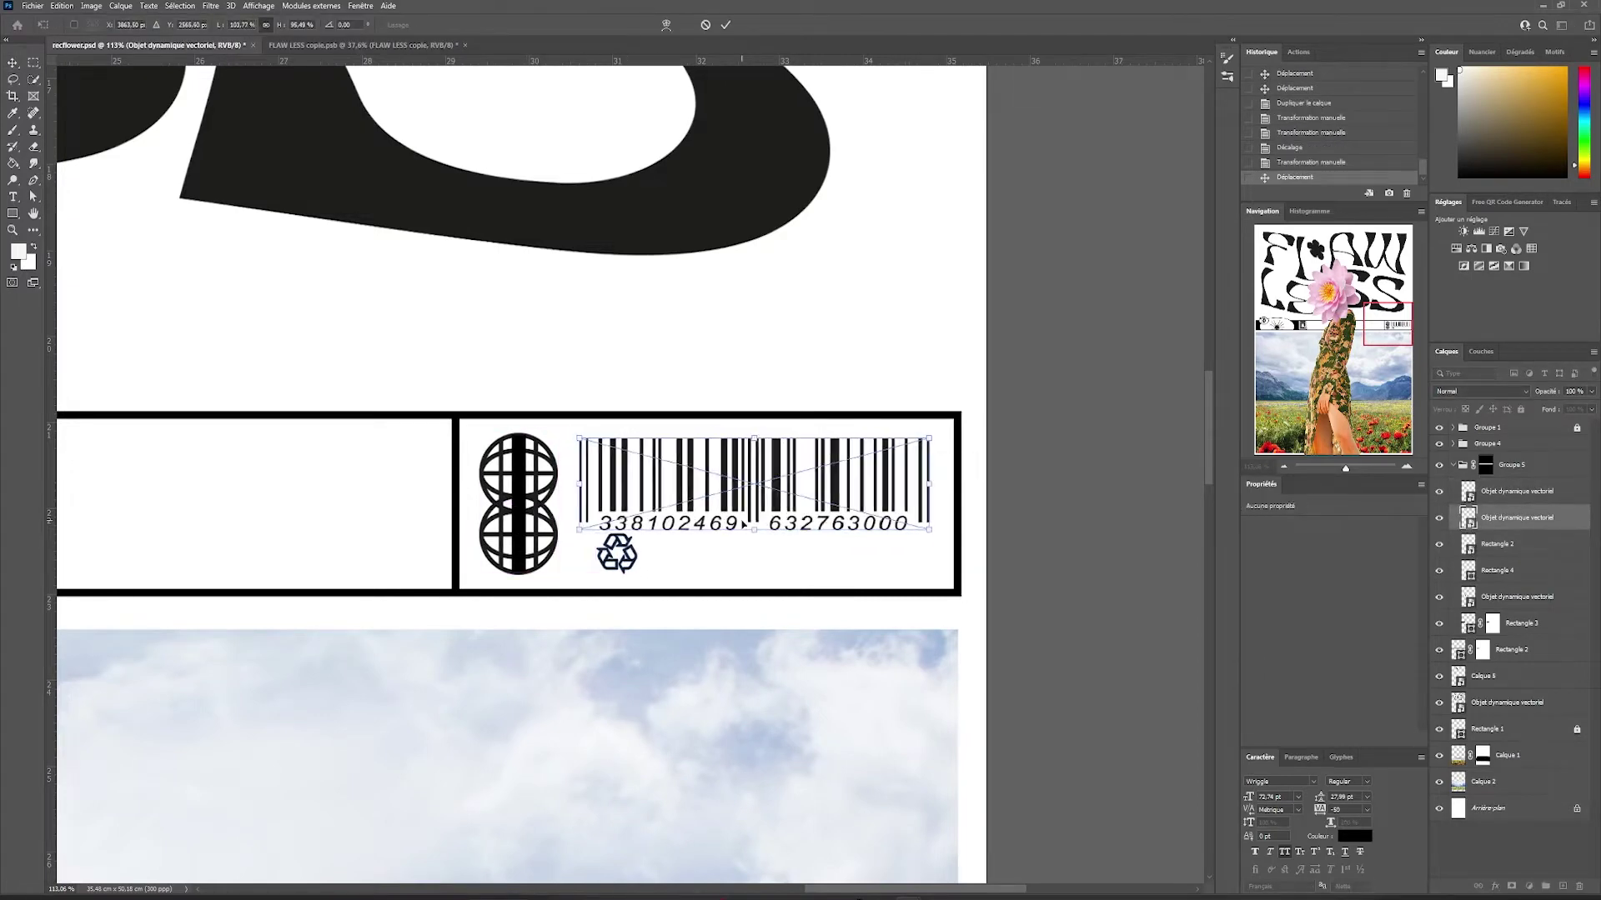
{"action": "key", "text": "Return"}
{"action": "left_click_drag", "start_coordinate": [754, 545], "coordinate": [754, 543]}
- Fine-tune the recycling symbol and stacked globes in the barcode cell and shift the cell's divider slightly toward the globes
{"action": "left_click", "coordinate": [617, 554]}
{"action": "left_click", "coordinate": [518, 504]}
{"action": "left_click_drag", "start_coordinate": [455, 491], "coordinate": [462, 490]}
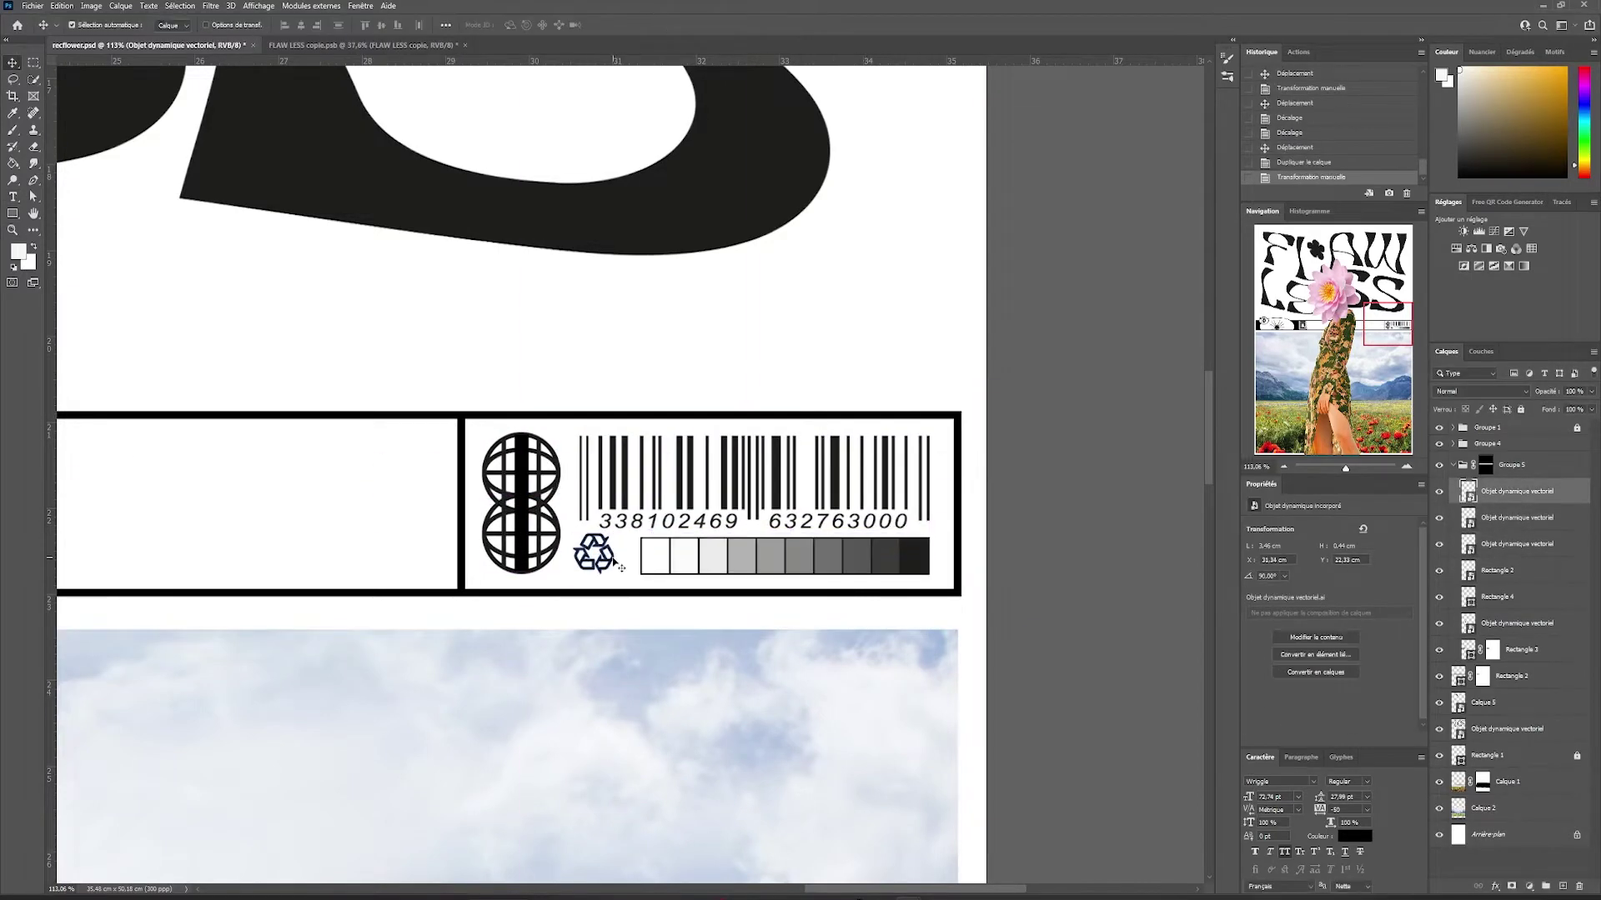
{"action": "key", "text": "ctrl+0"}
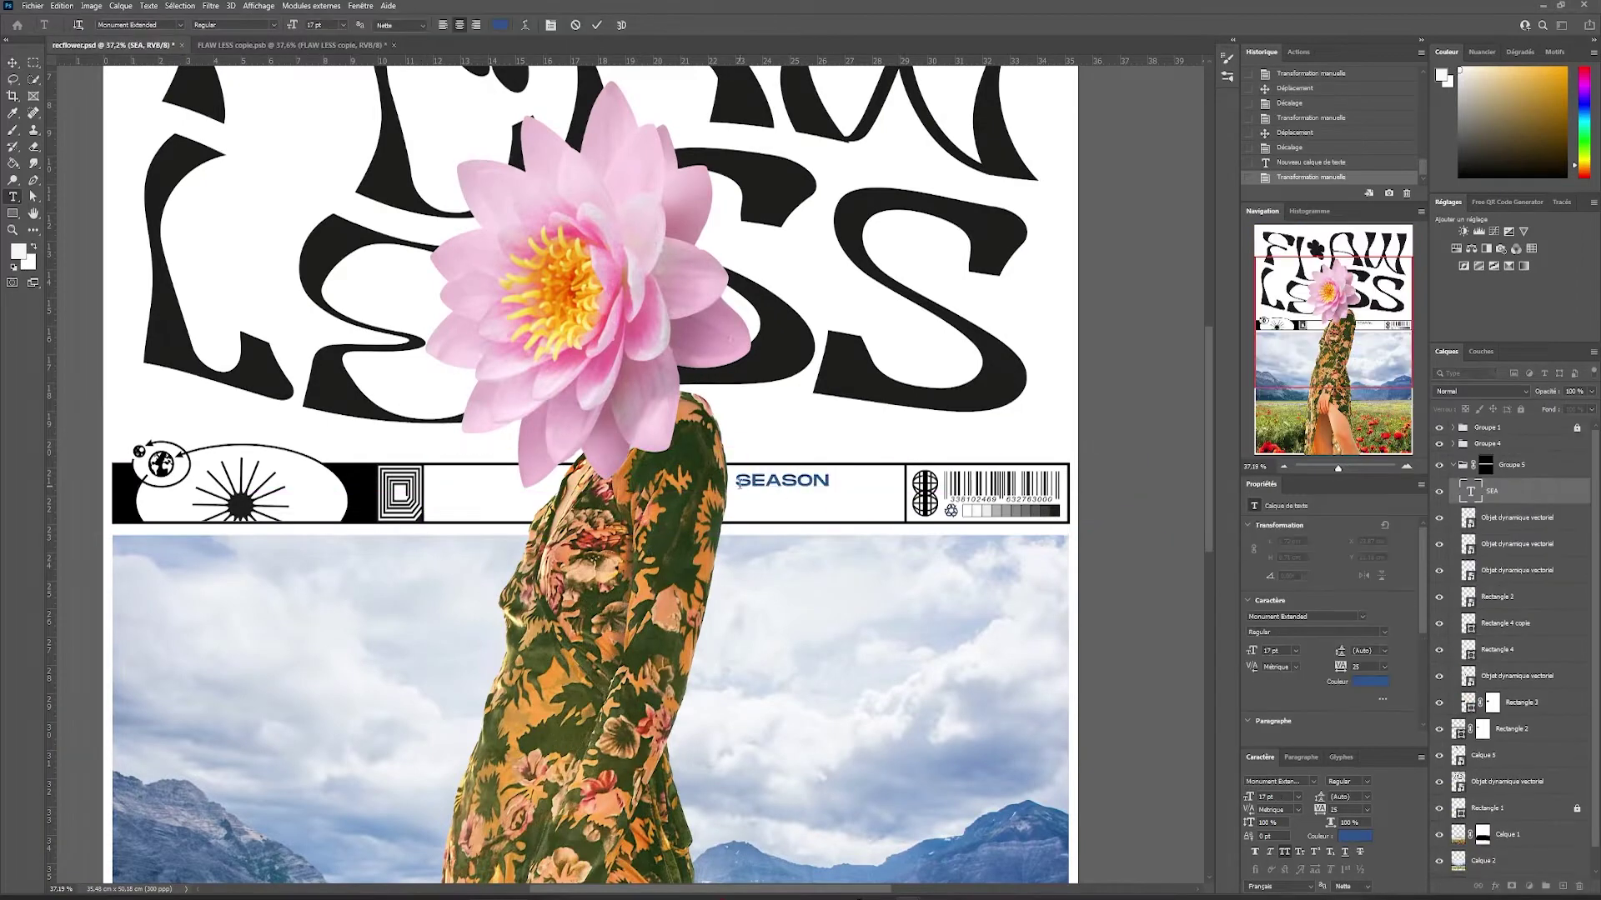
- Place the blue SEASON heading at the start of the band's central cell and the CYCLE heading at its end
{"action": "left_click_drag", "start_coordinate": [782, 490], "coordinate": [484, 490]}
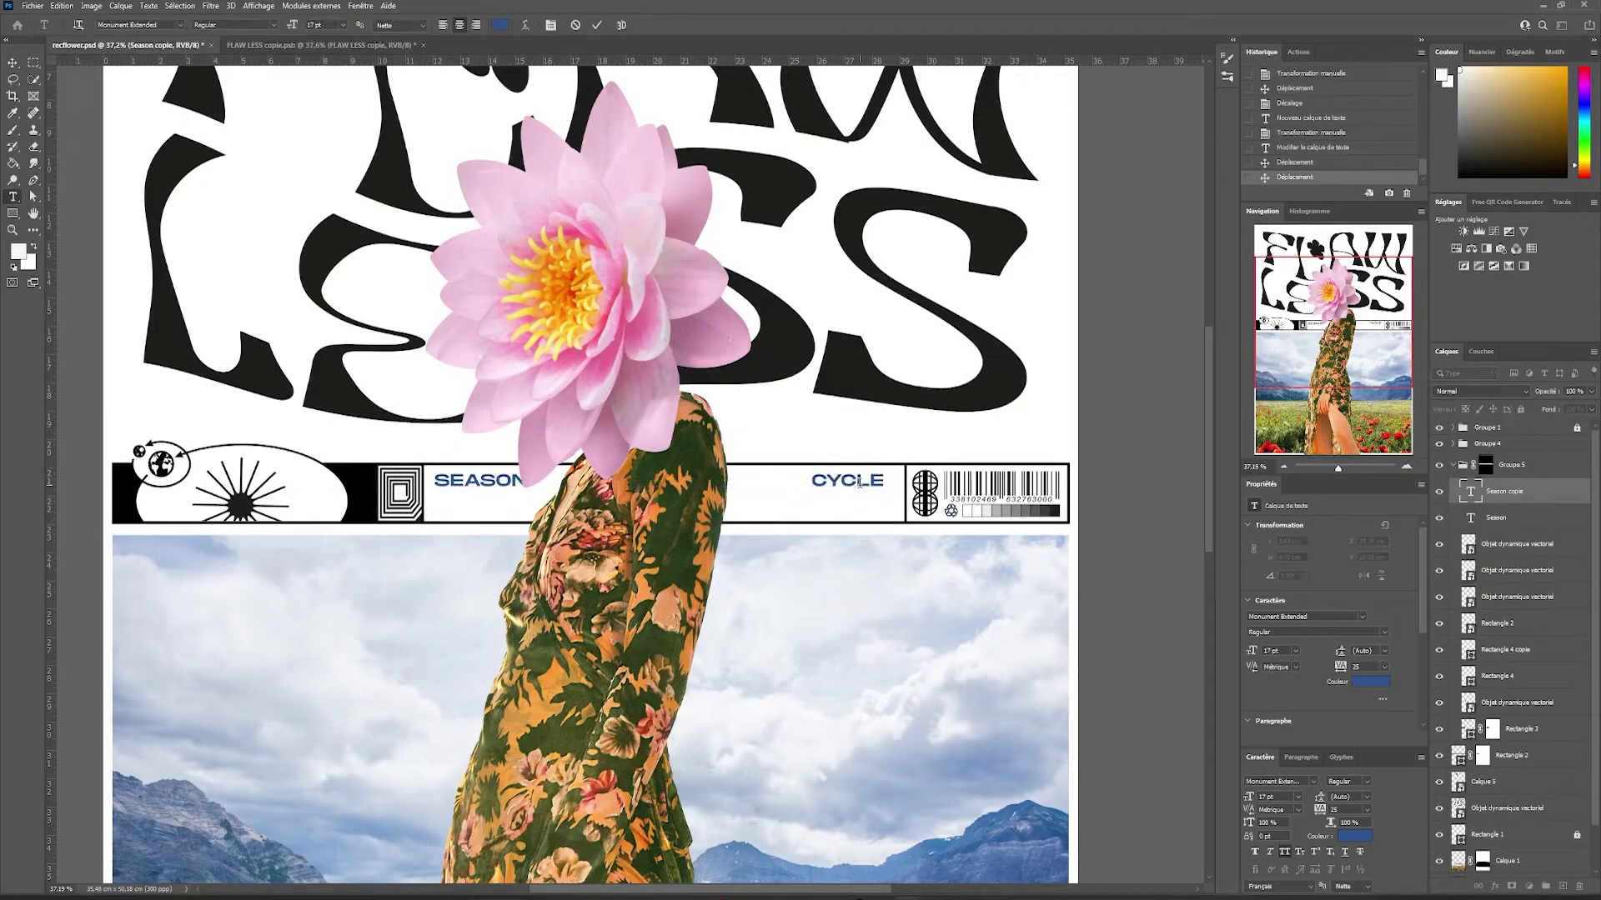
{"action": "left_click_drag", "start_coordinate": [857, 570], "coordinate": [891, 570]}
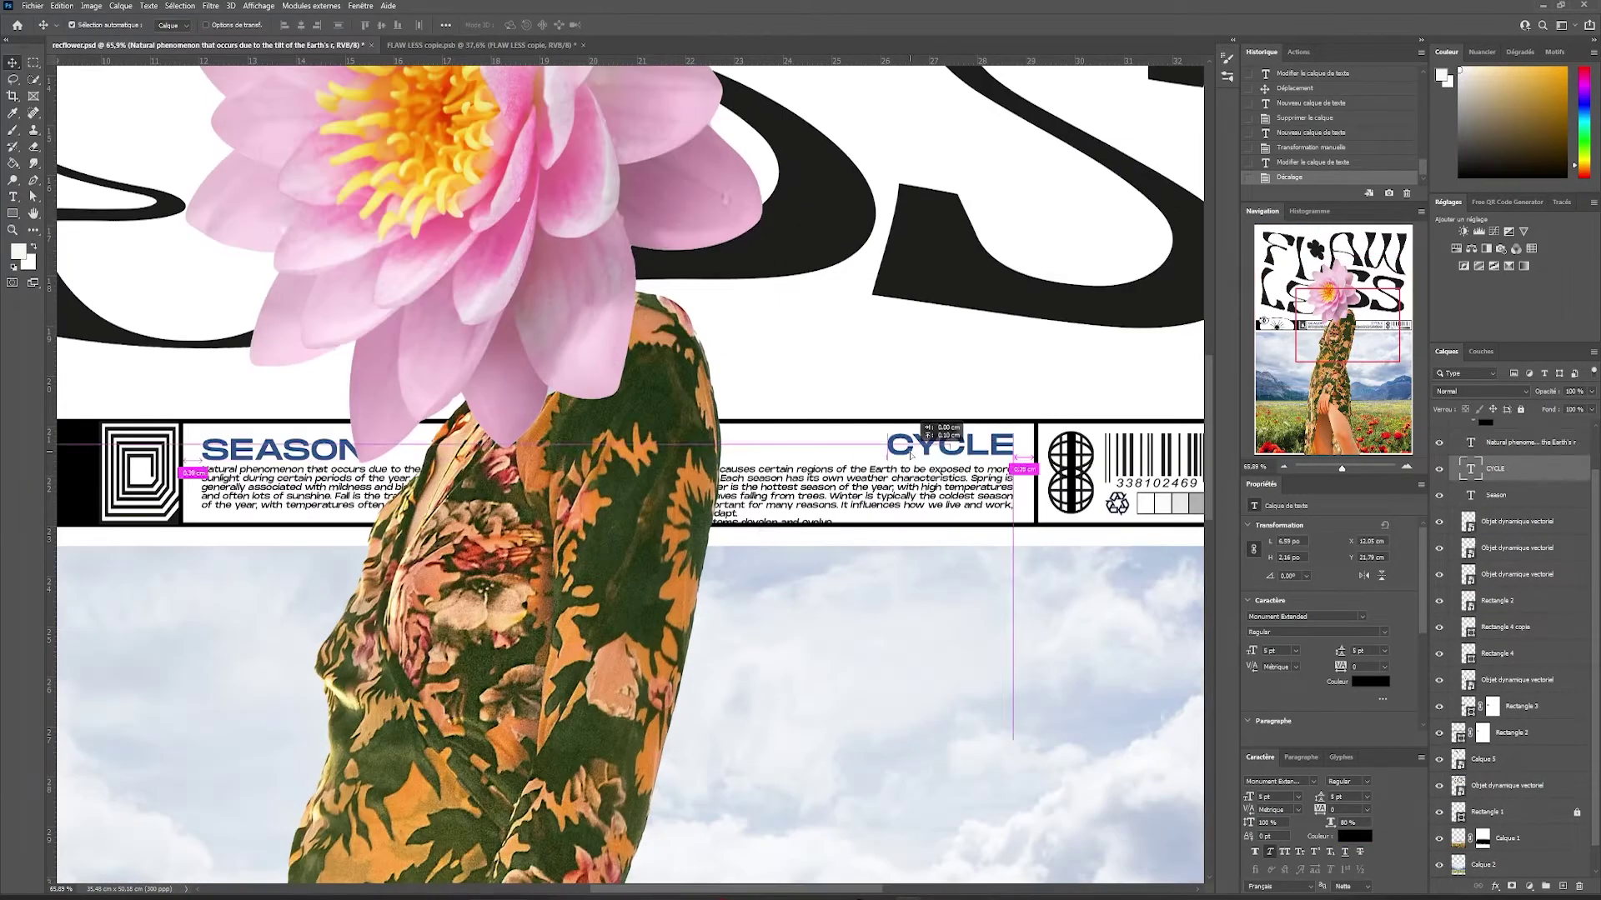
{"action": "left_click_drag", "start_coordinate": [929, 433], "coordinate": [806, 532]}
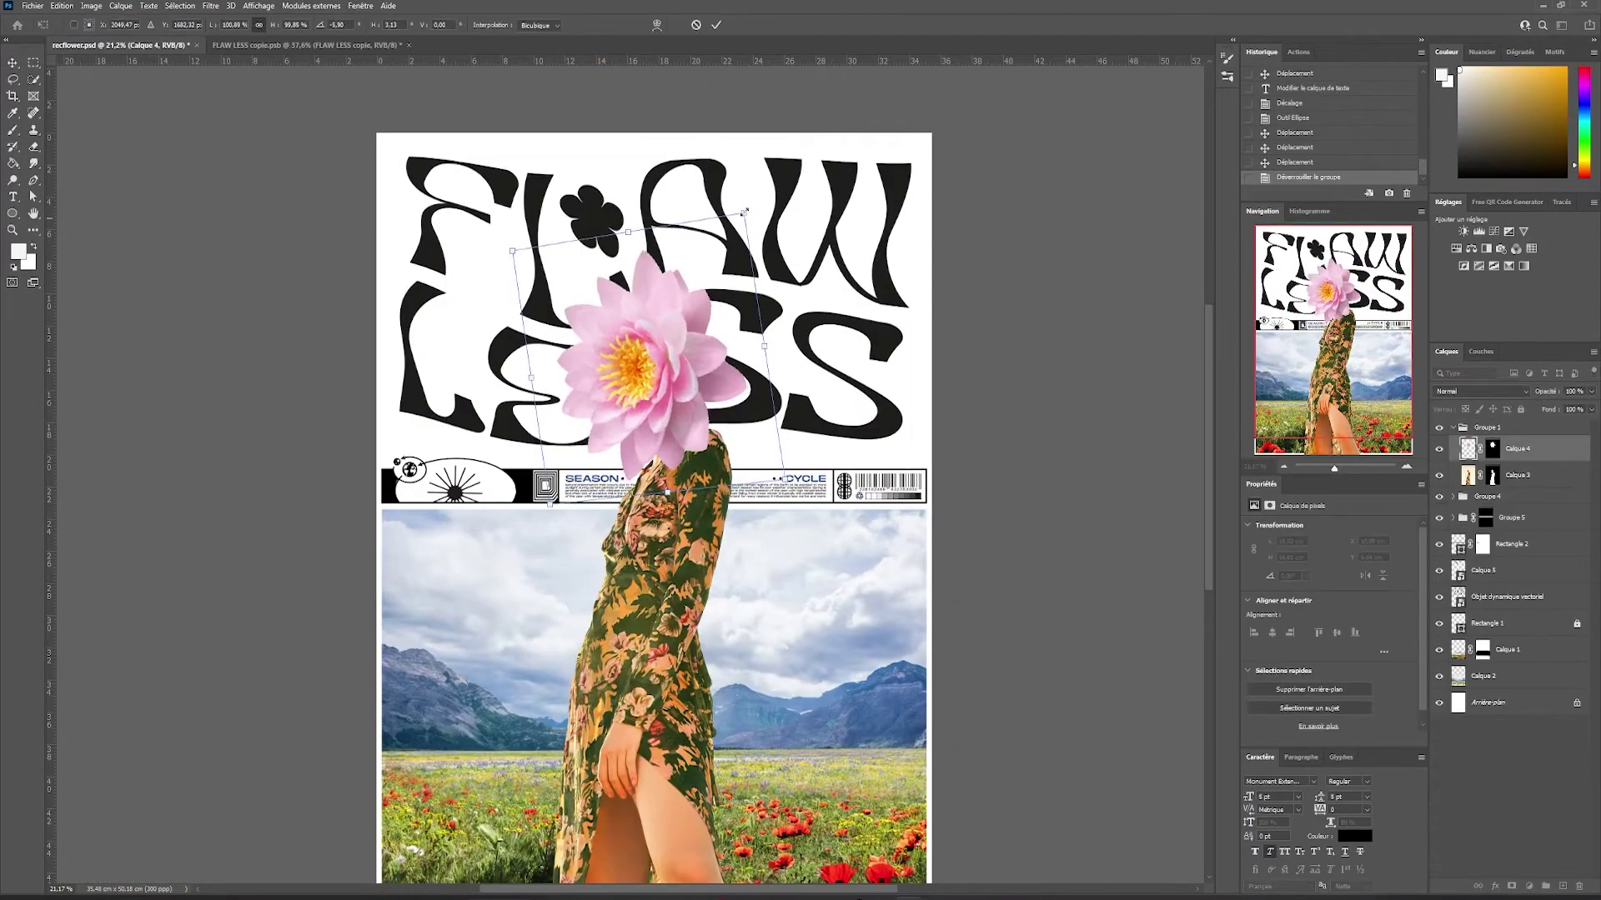
- Fine-tune the rotation and size of the lotus on the woman's neck and add Groupe 5 to the selected band ornament layers
{"action": "left_click_drag", "start_coordinate": [518, 240], "coordinate": [512, 253]}
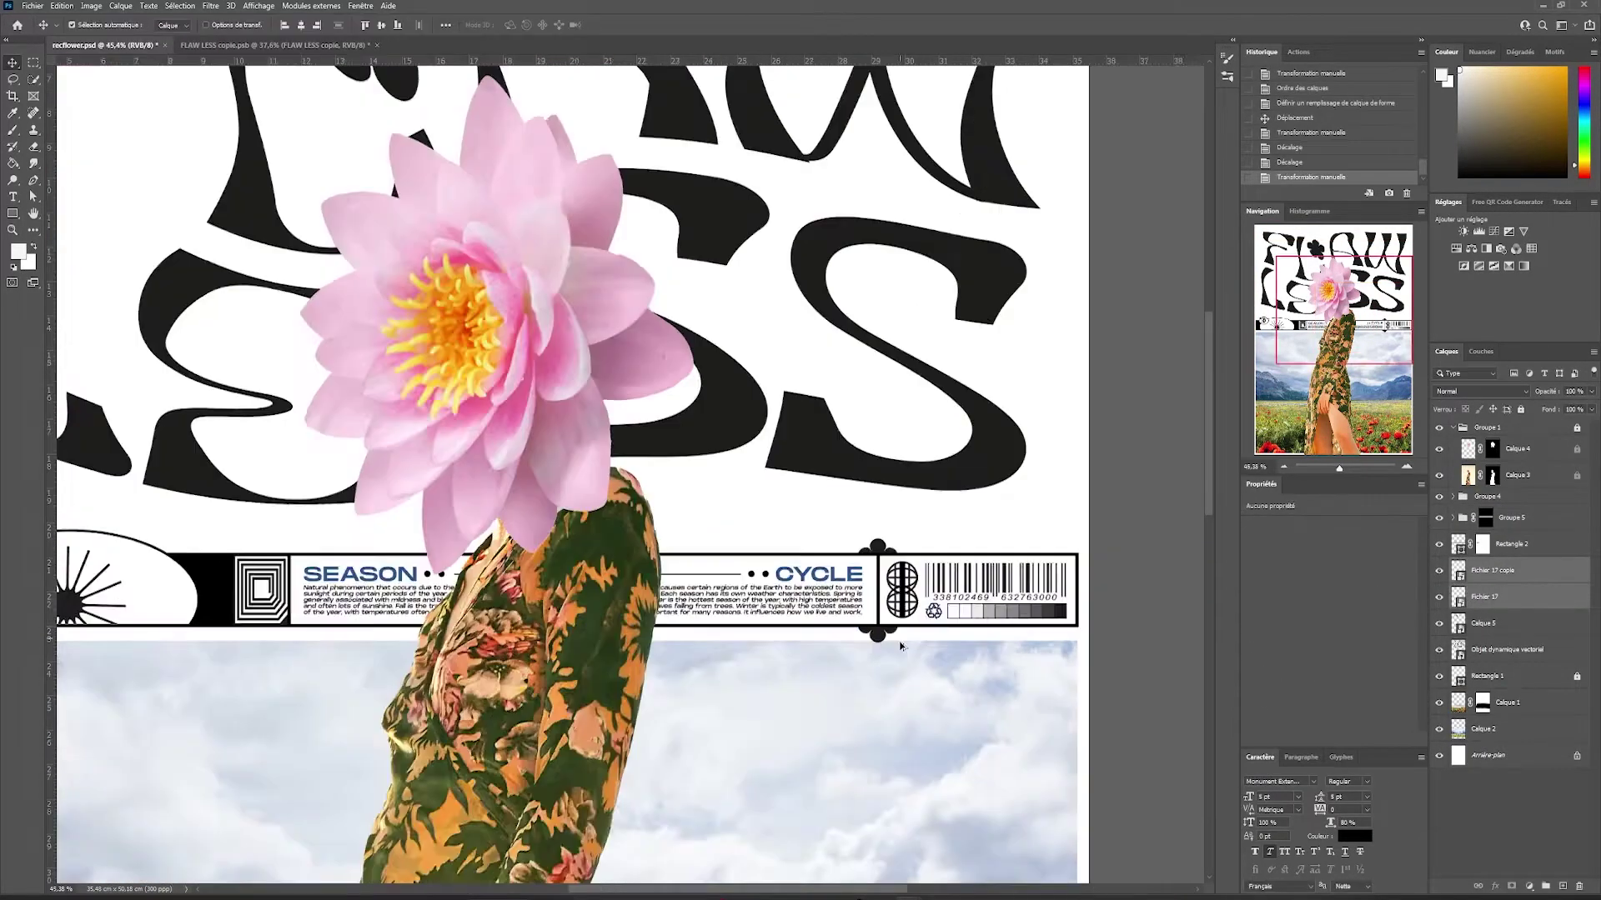
{"action": "left_click", "coordinate": [1501, 526], "text": "ctrl"}
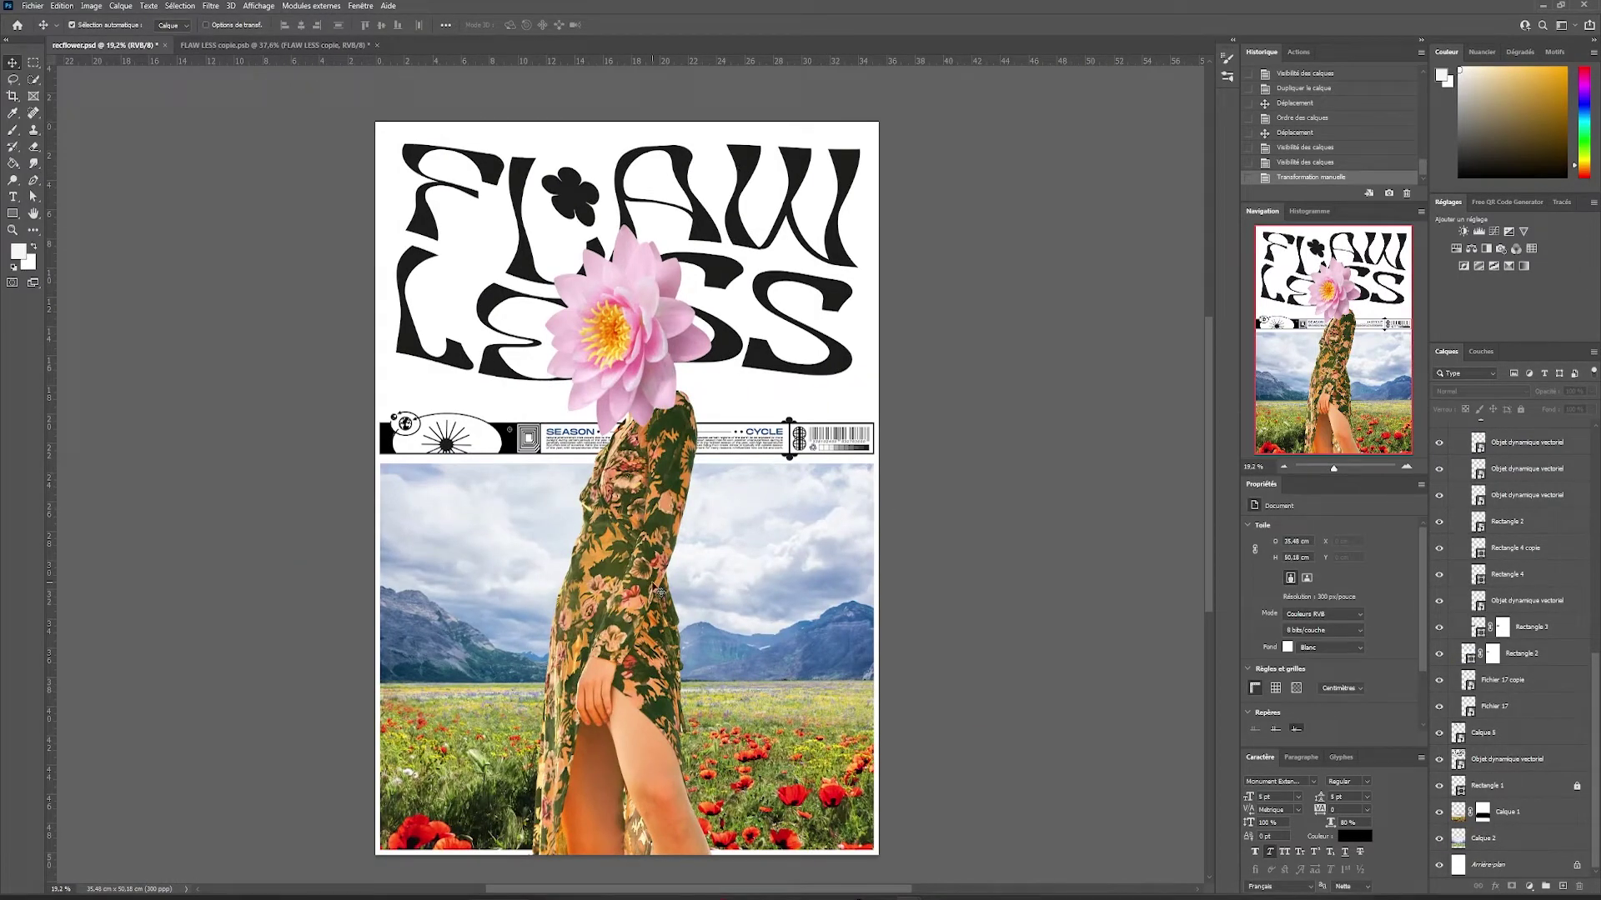
- Select the whole canvas of the blue lettering in FLAW LESS copie.psb to copy it, and return to the poster document
{"action": "left_click", "coordinate": [280, 47]}
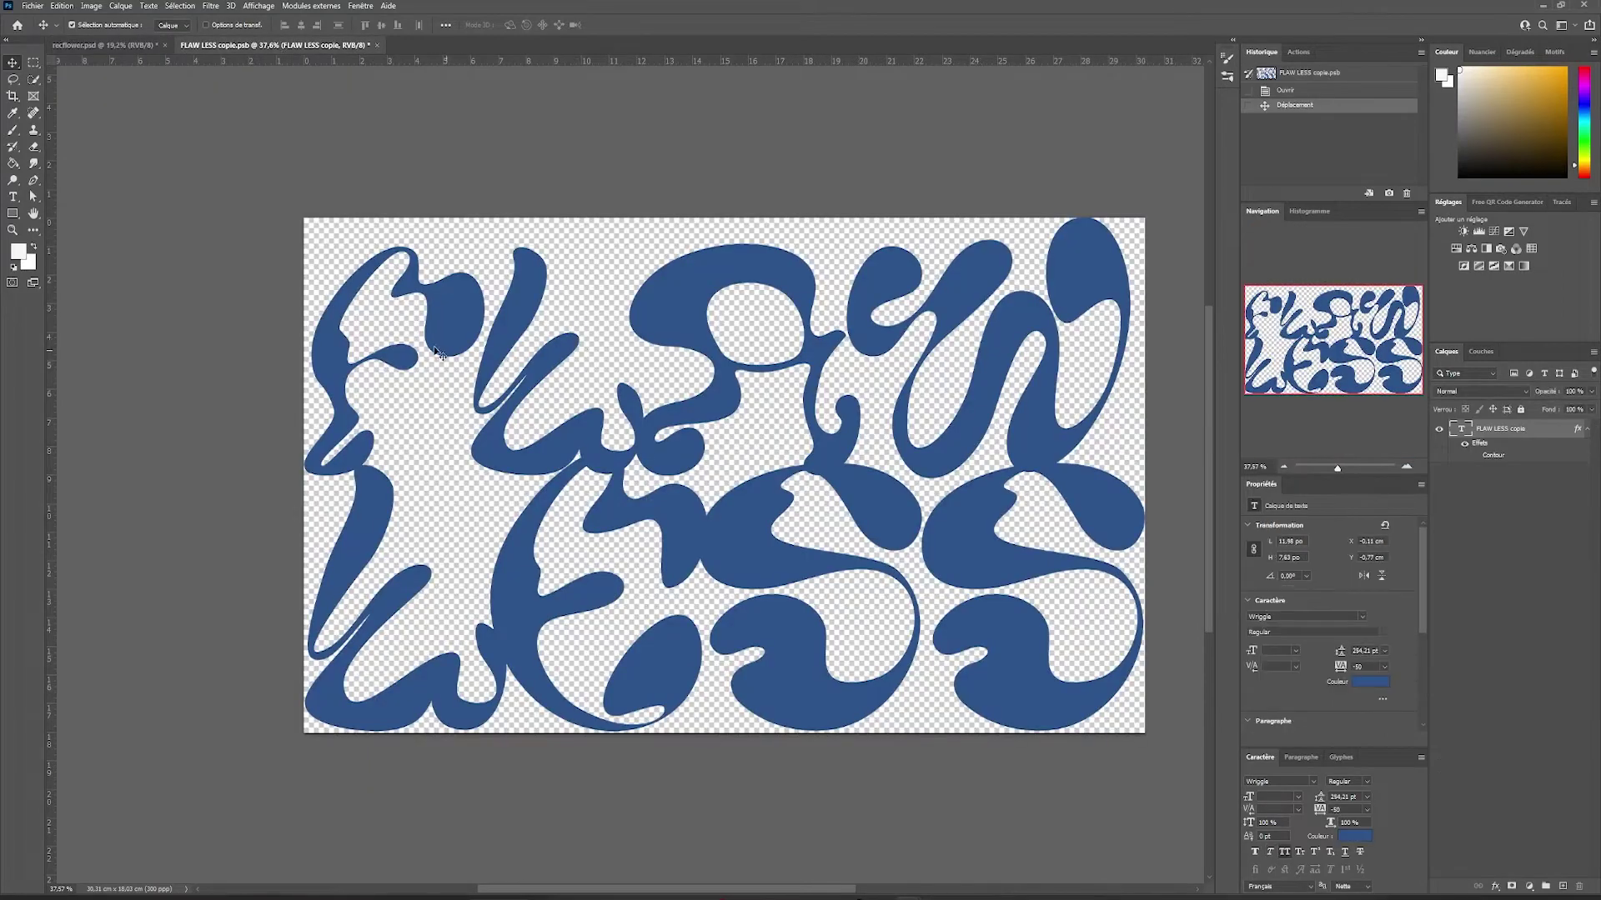
{"action": "left_click_drag", "start_coordinate": [464, 347], "coordinate": [1198, 601]}
{"action": "left_click", "coordinate": [650, 351]}
{"action": "key", "text": "ctrl+Return"}
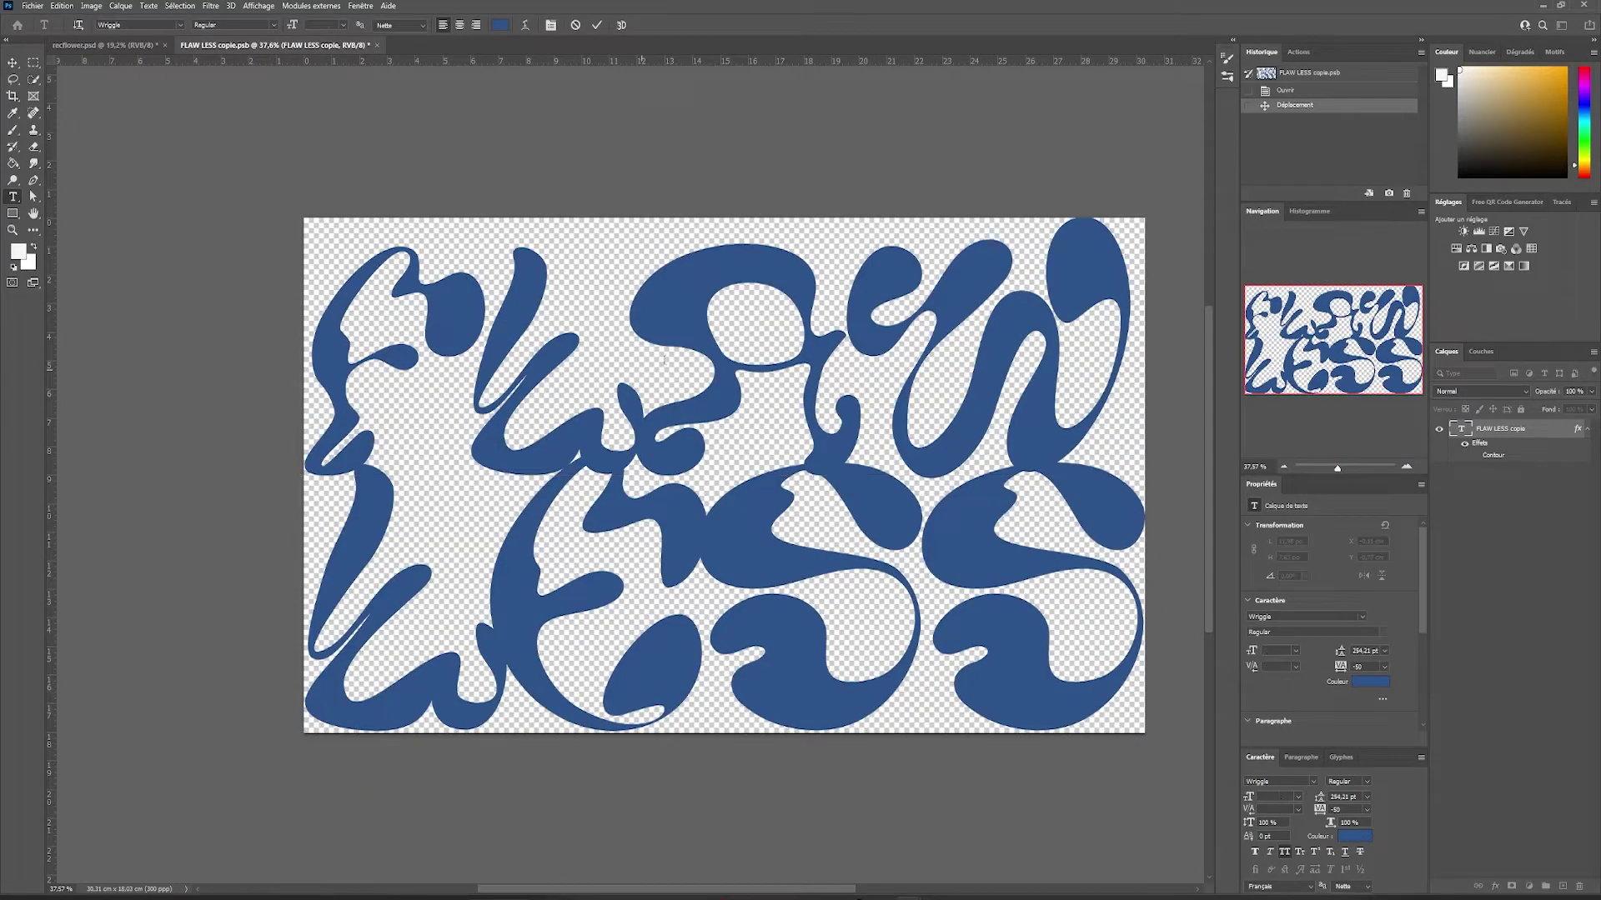
{"action": "key", "text": "ctrl+a"}
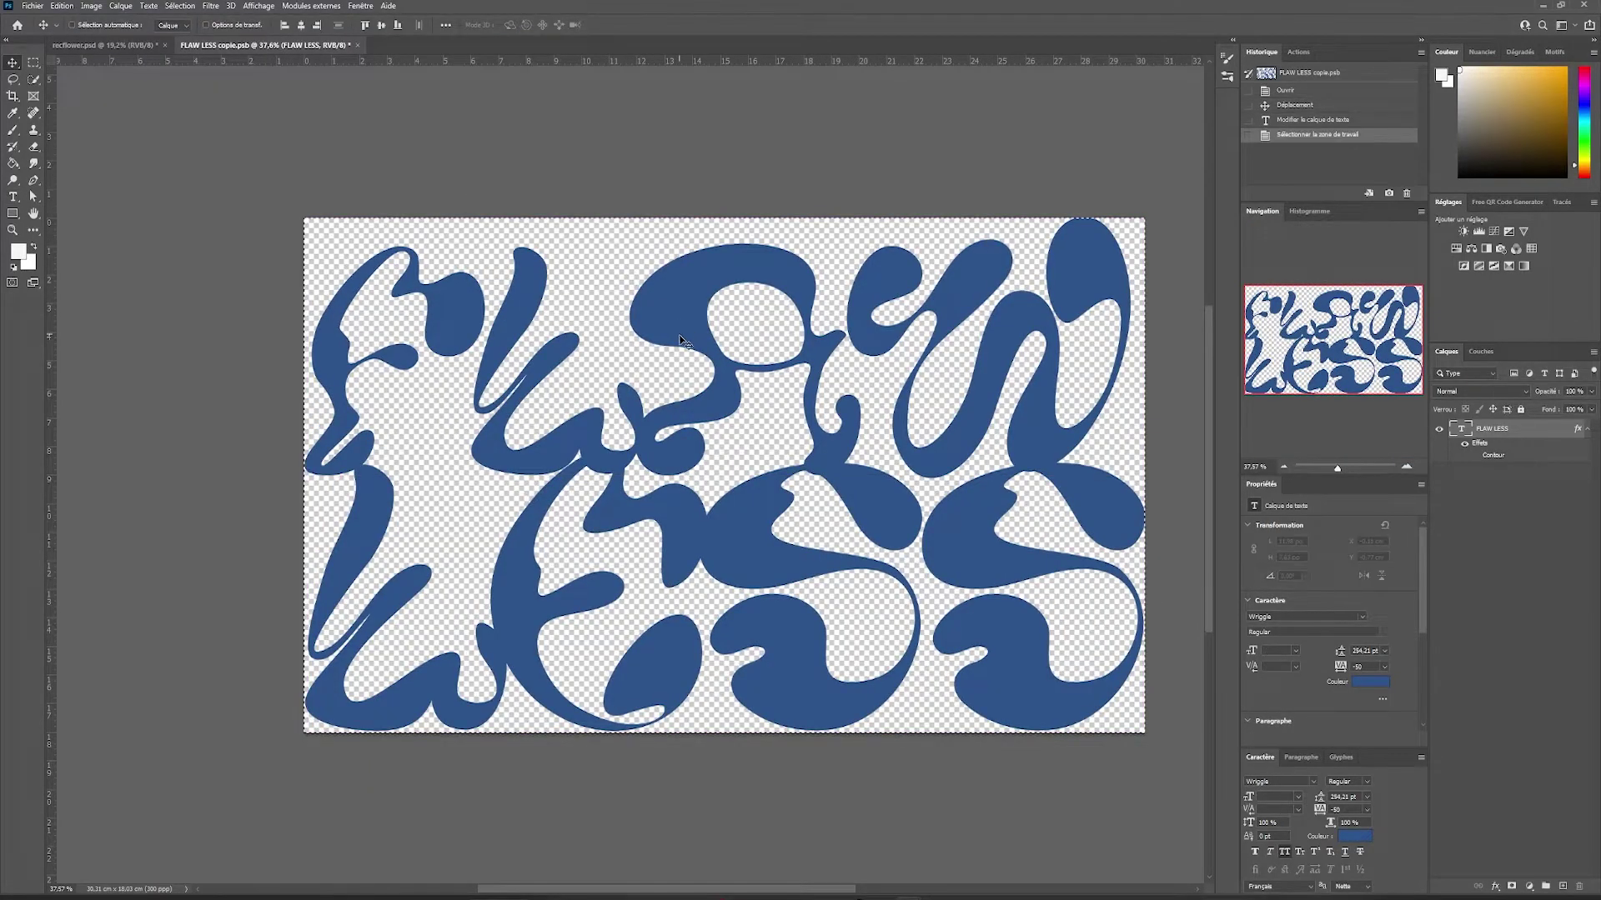
{"action": "left_click", "coordinate": [131, 45]}
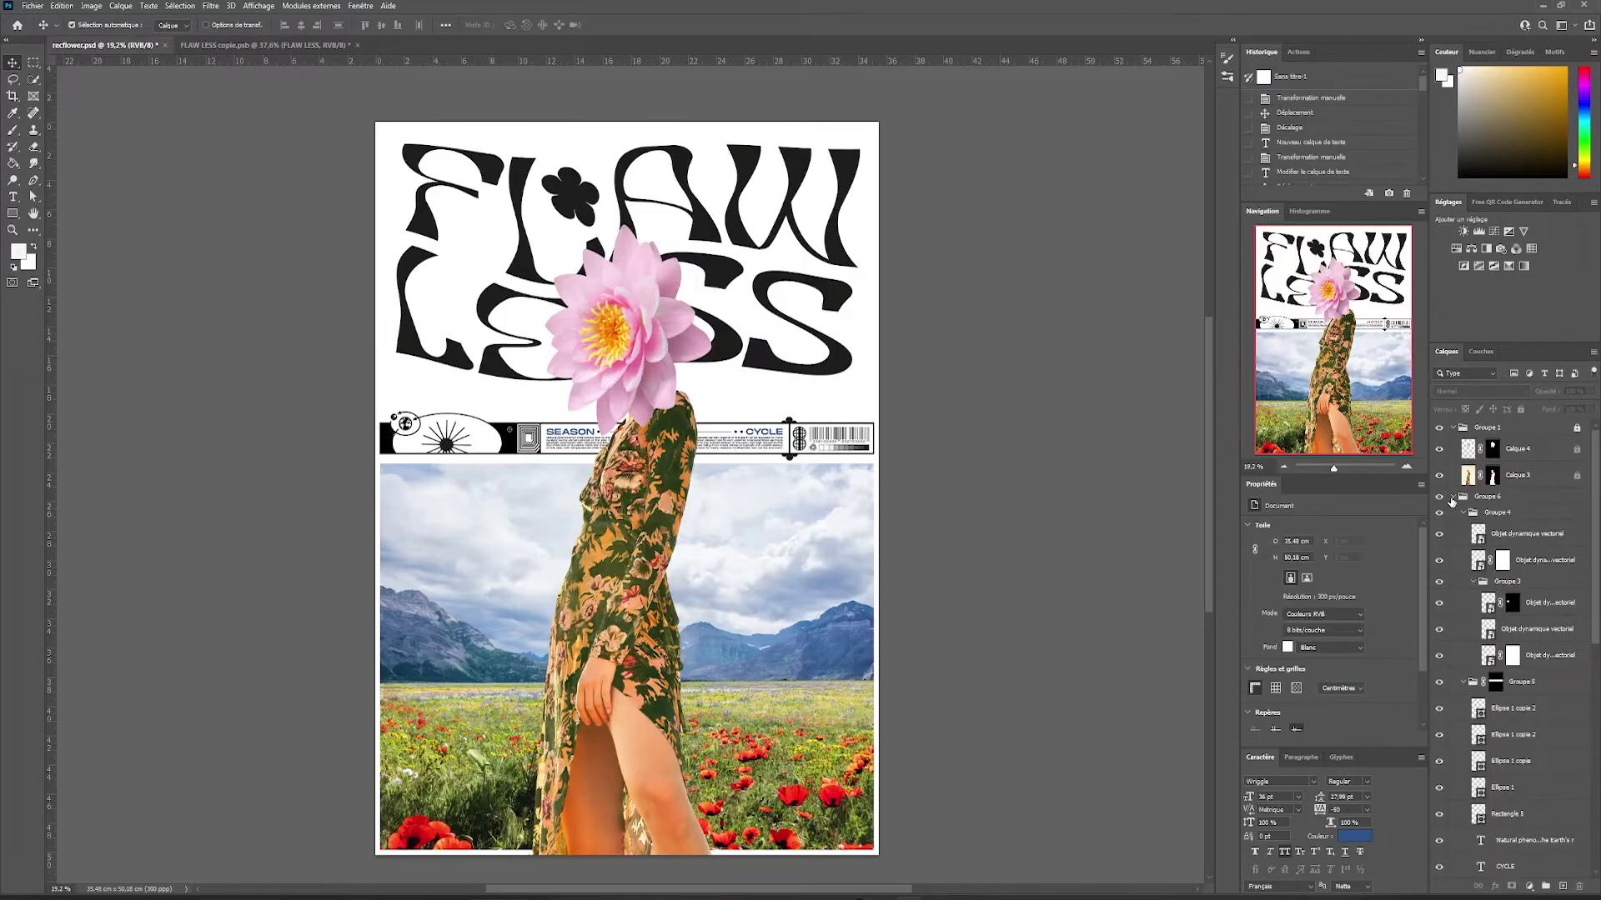
- Paste the blue lettering just above the background layer, rotate it 90° and enlarge it to about 286% across the poster
{"action": "left_click", "coordinate": [1453, 498]}
{"action": "left_click", "coordinate": [1532, 646]}
{"action": "key", "text": "ctrl+v"}
{"action": "key", "text": "ctrl+t"}
{"action": "left_click_drag", "start_coordinate": [667, 351], "coordinate": [851, 507]}
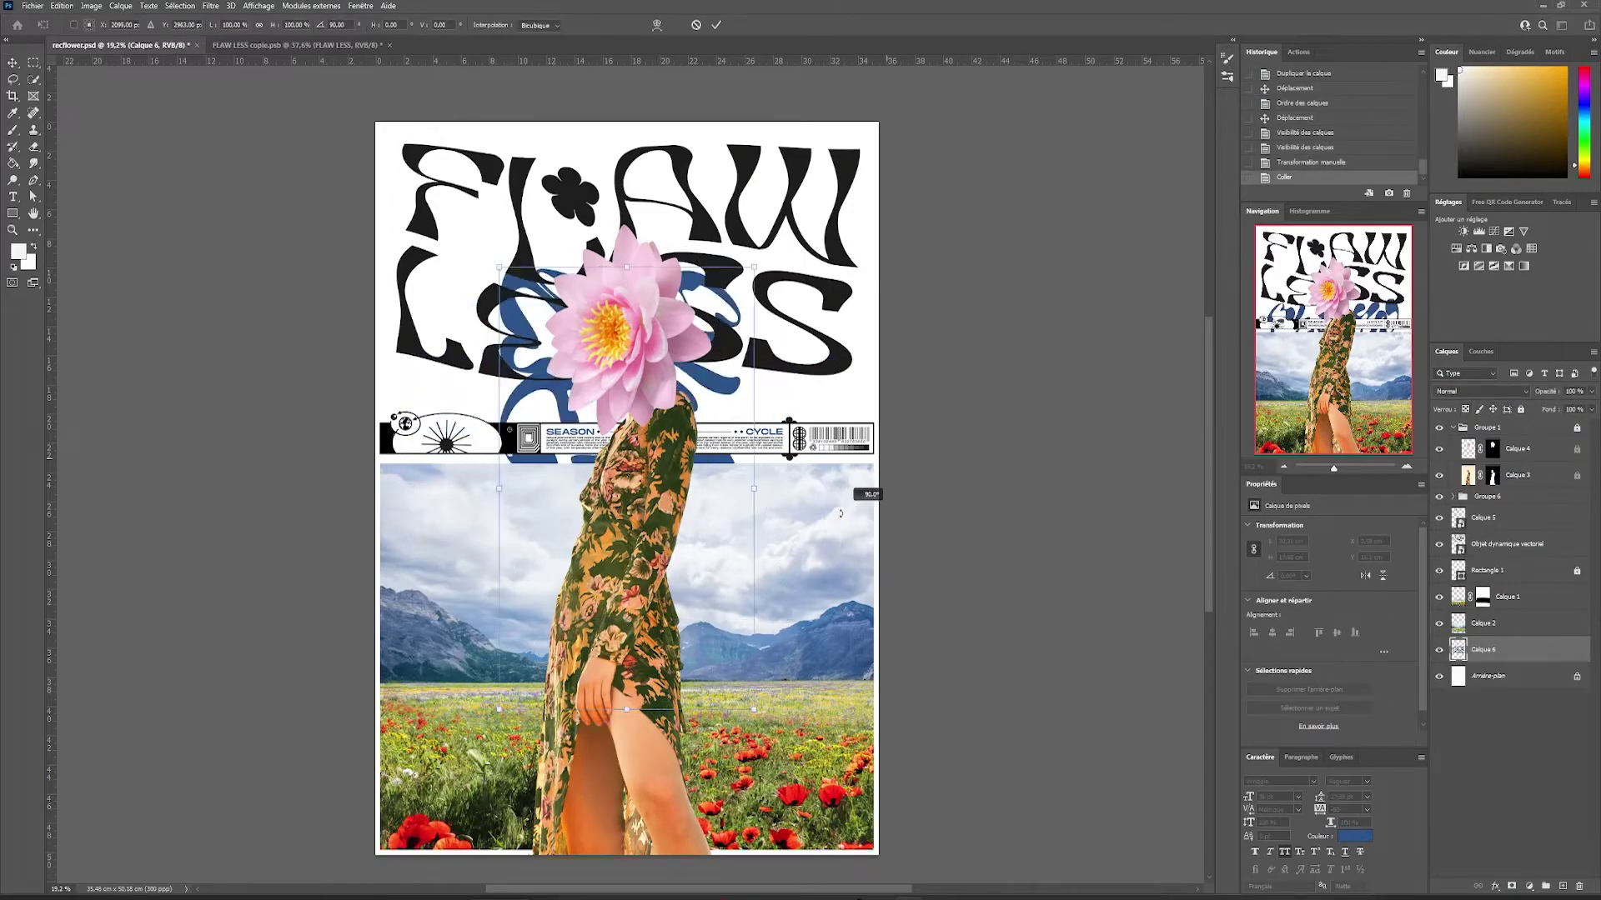
{"action": "left_click_drag", "start_coordinate": [754, 488], "coordinate": [1210, 505]}
{"action": "left_click_drag", "start_coordinate": [1032, 516], "coordinate": [847, 518]}
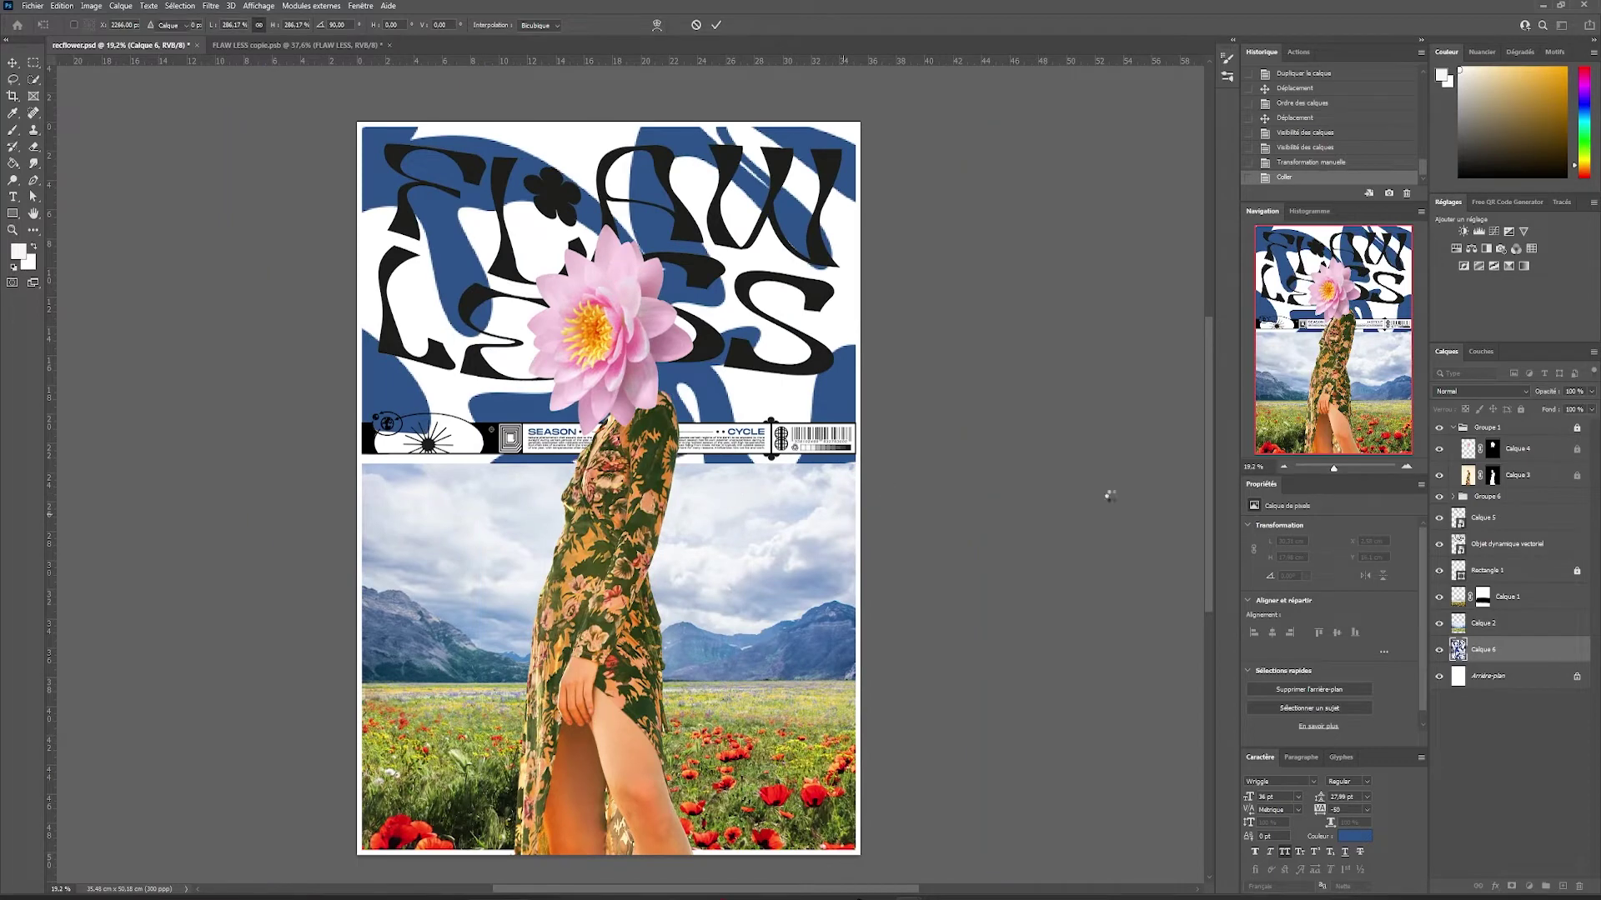
{"action": "key", "text": "Return"}
- Convert the pasted lettering layer to a smart object and lower its fill opacity to 0% in the blending options
{"action": "right_click", "coordinate": [1474, 654]}
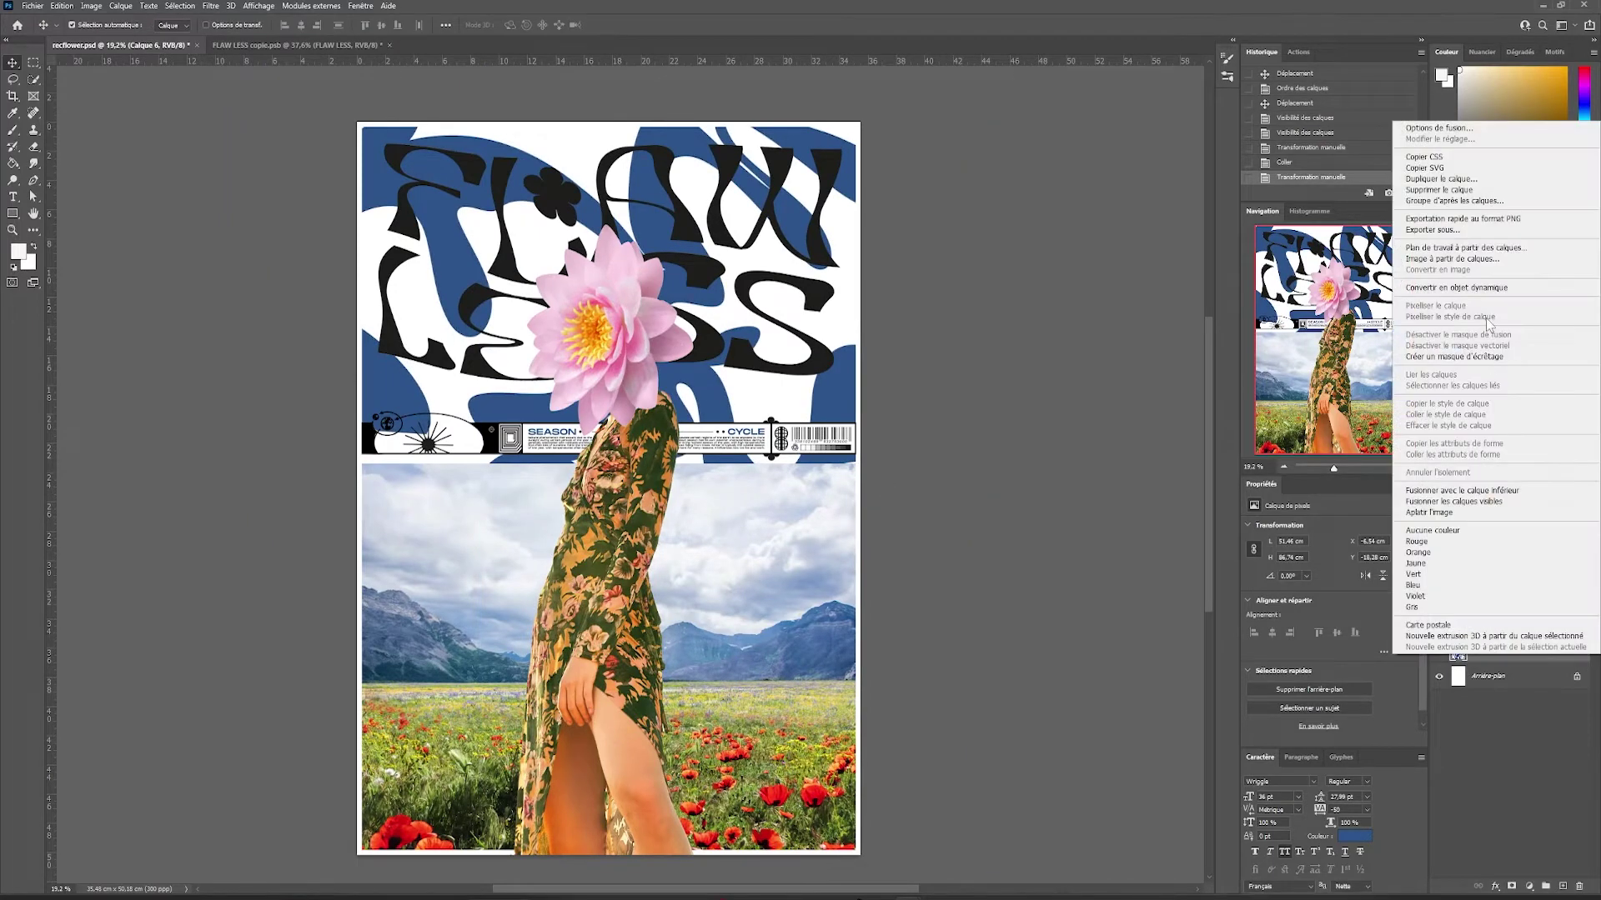
{"action": "left_click", "coordinate": [1490, 289]}
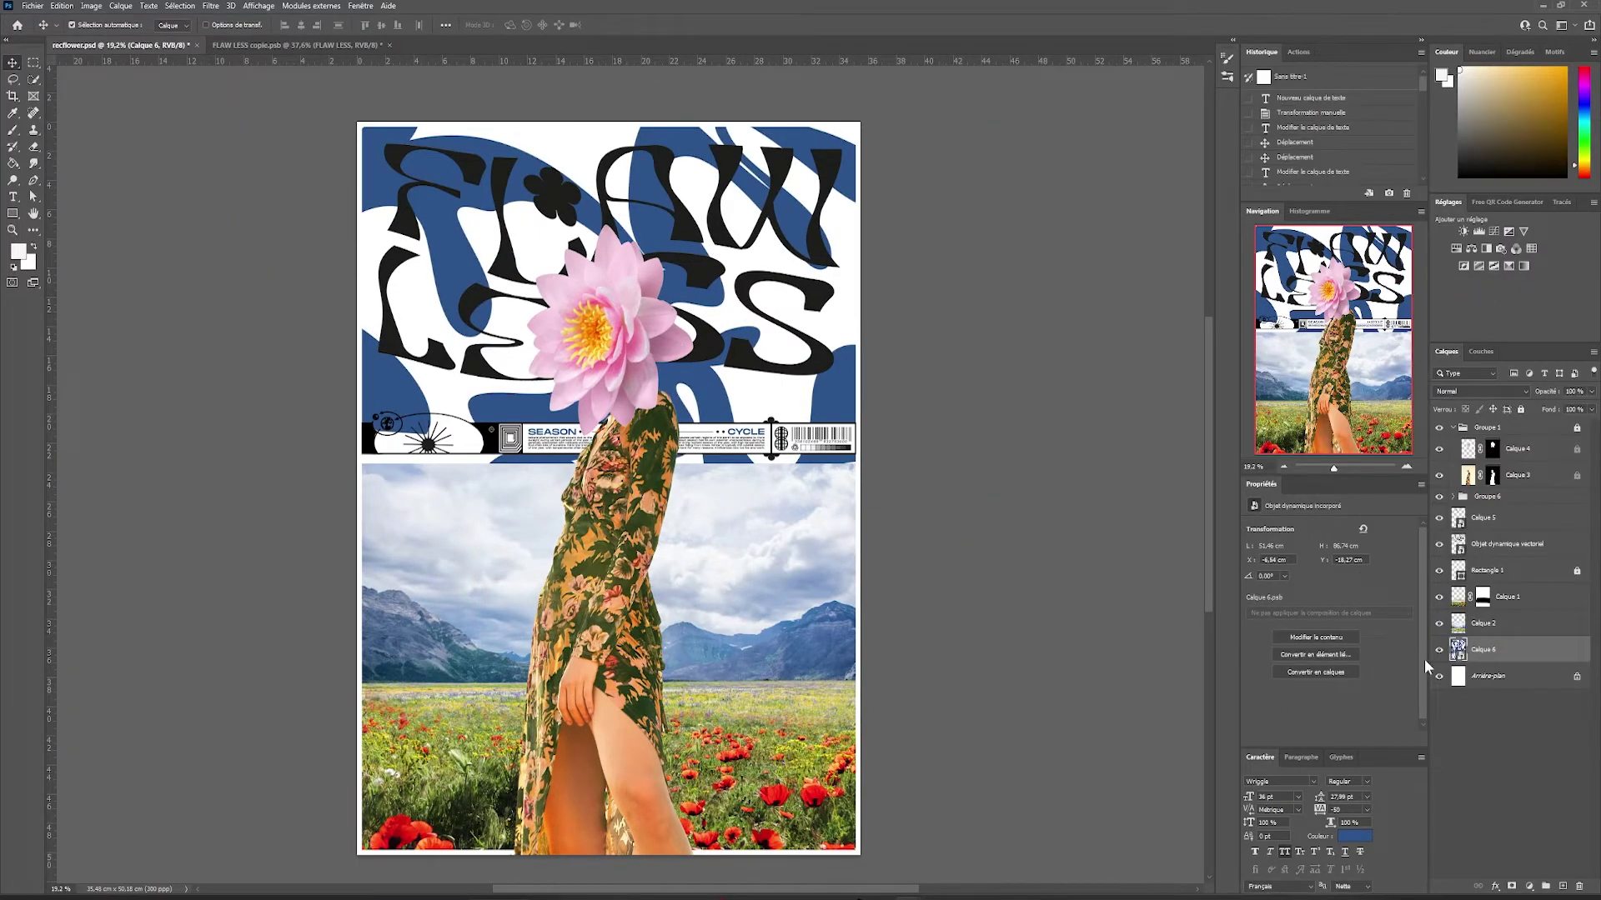
{"action": "double_click", "coordinate": [1506, 659]}
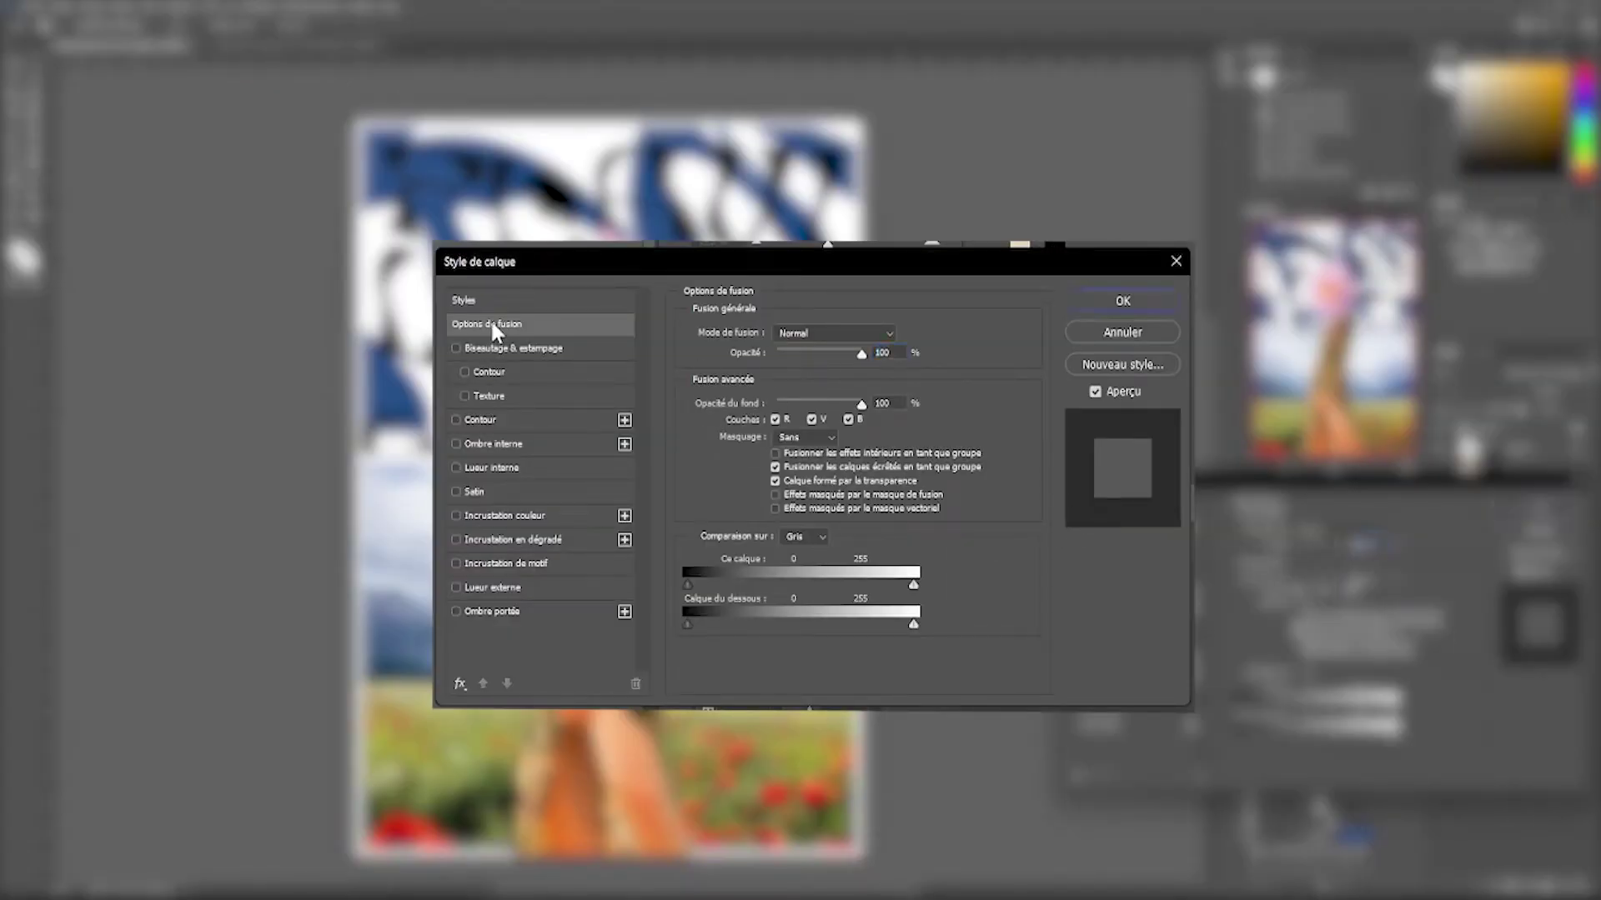
{"action": "left_click_drag", "start_coordinate": [857, 404], "coordinate": [598, 422]}
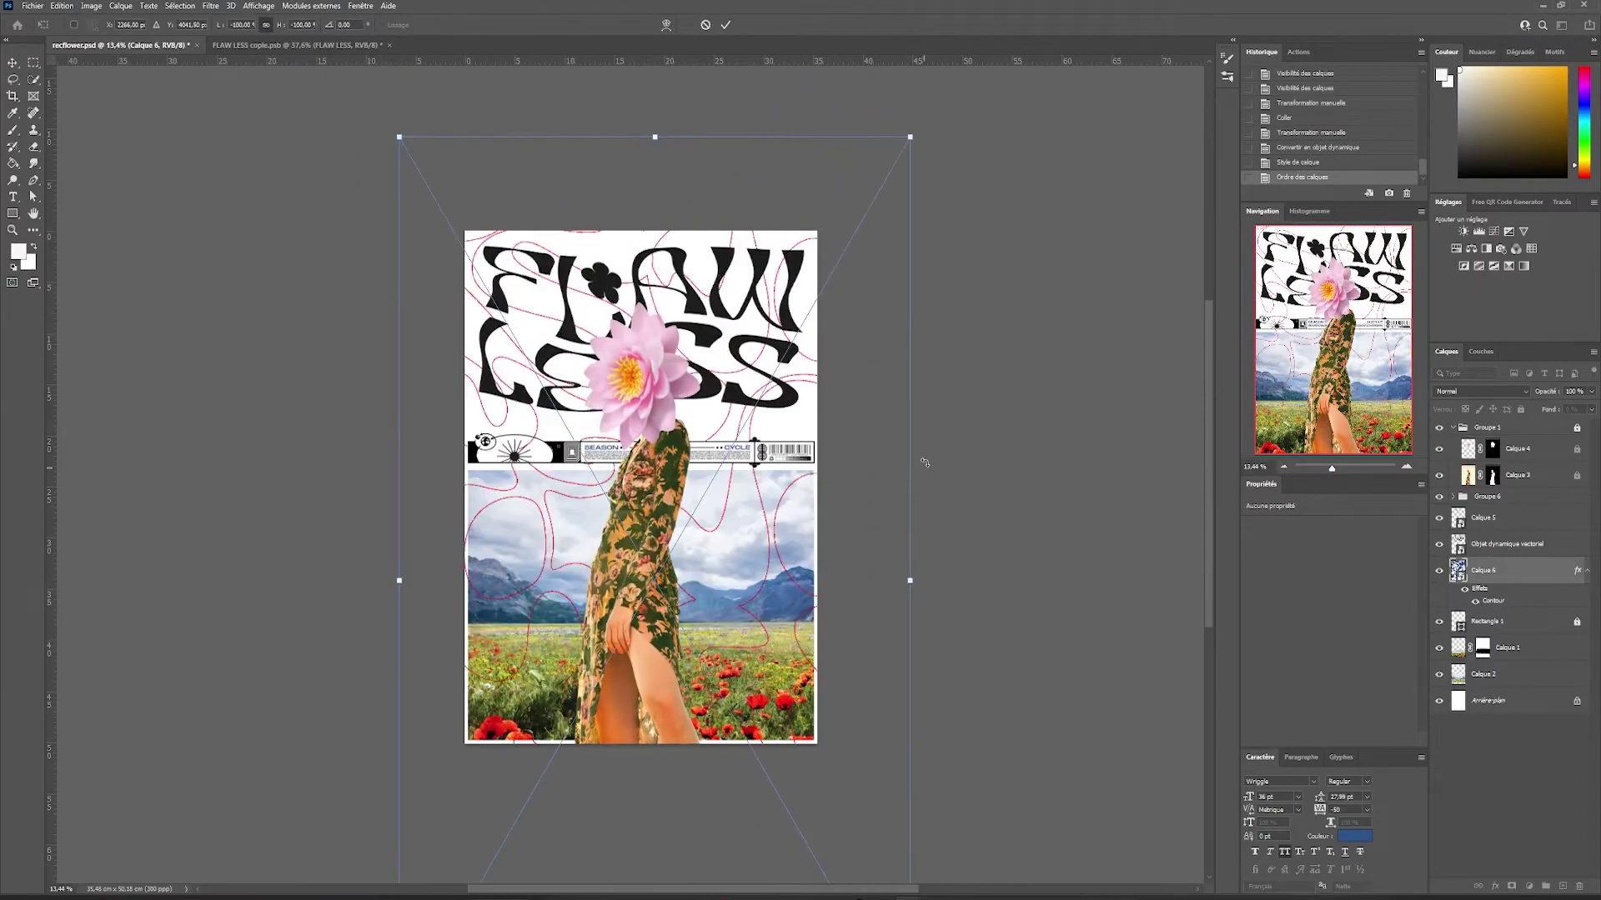
- Shift the oversized outlined lettering upward and skew it by about 1.9° so its contour lines run across the poster
{"action": "key", "text": "ctrl+minus"}
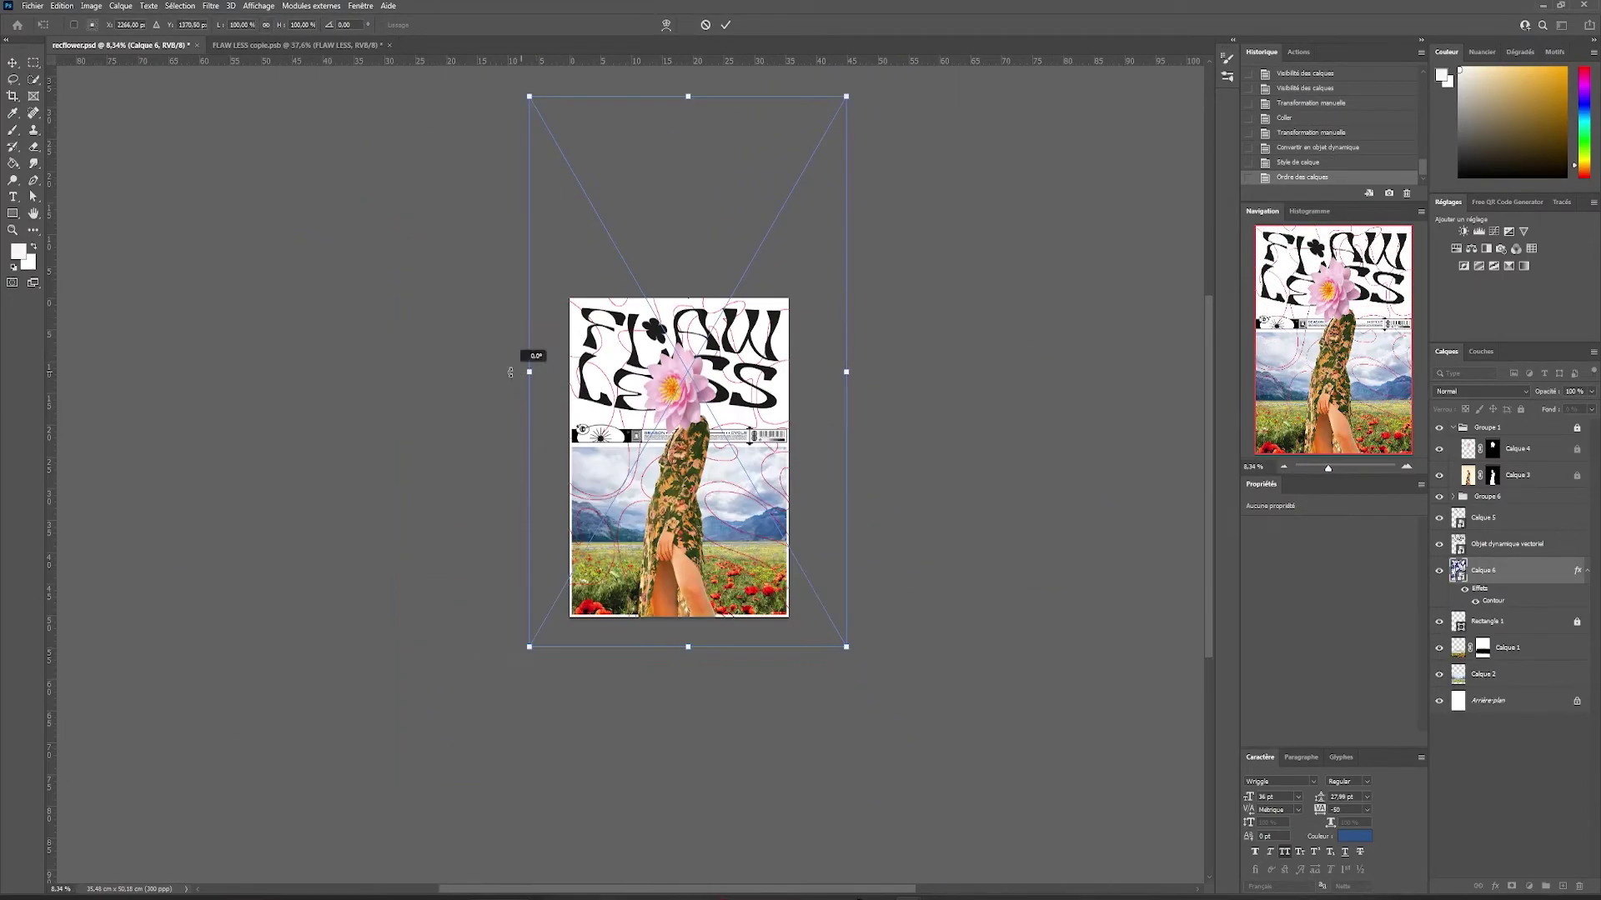
{"action": "left_click_drag", "start_coordinate": [687, 647], "coordinate": [680, 627]}
{"action": "left_click_drag", "start_coordinate": [576, 97], "coordinate": [573, 79]}
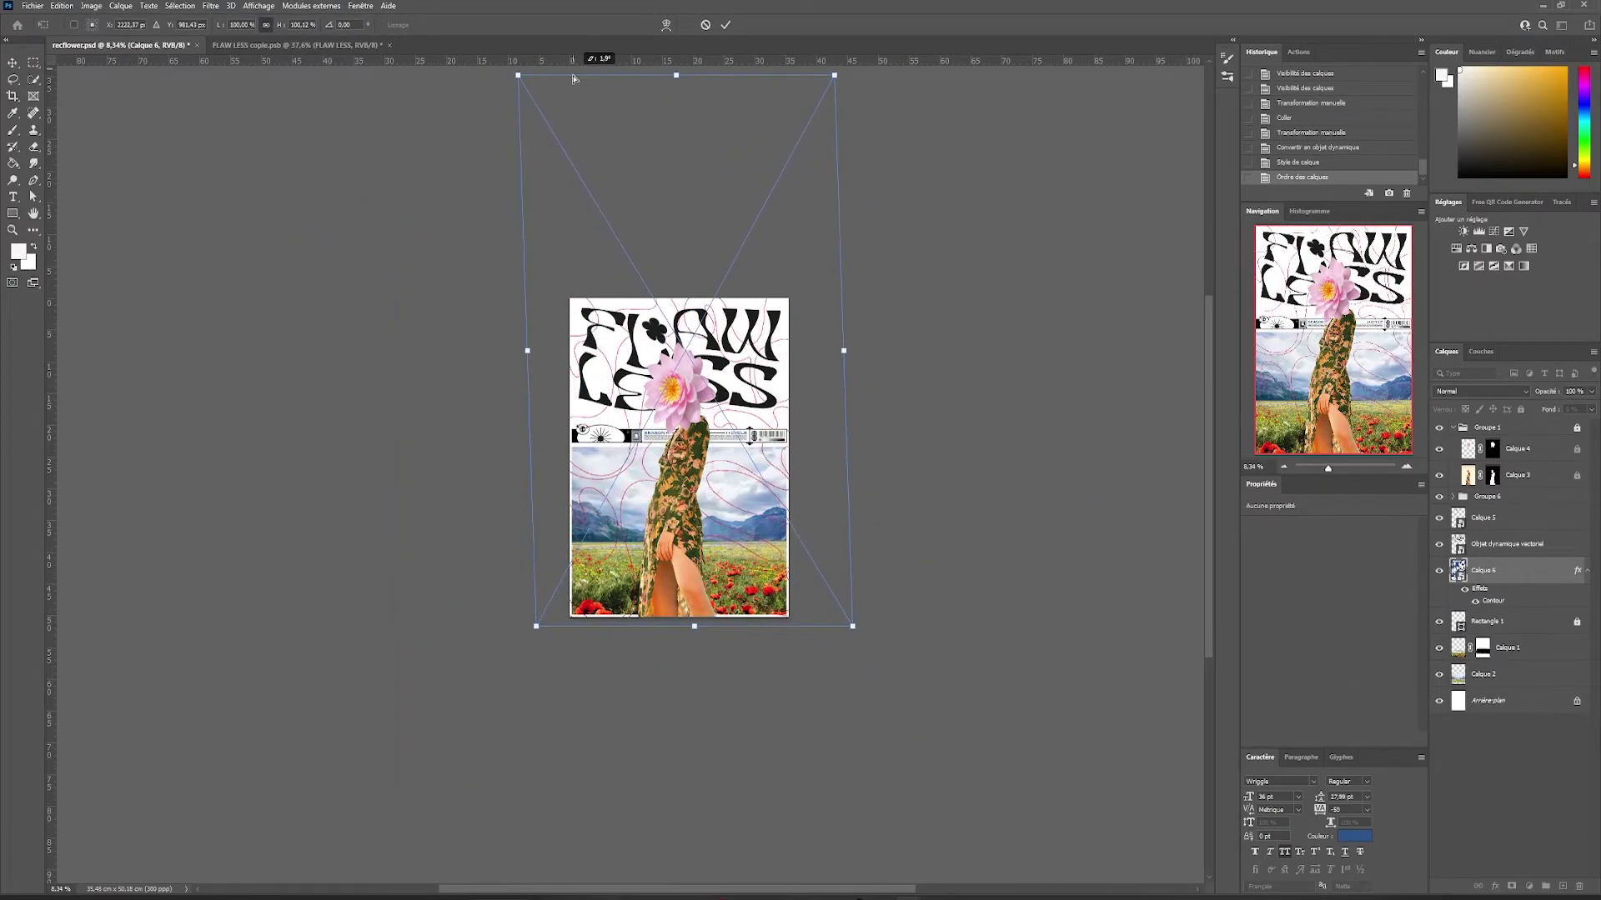
{"action": "key", "text": "Return"}
{"action": "key", "text": "ctrl+0"}
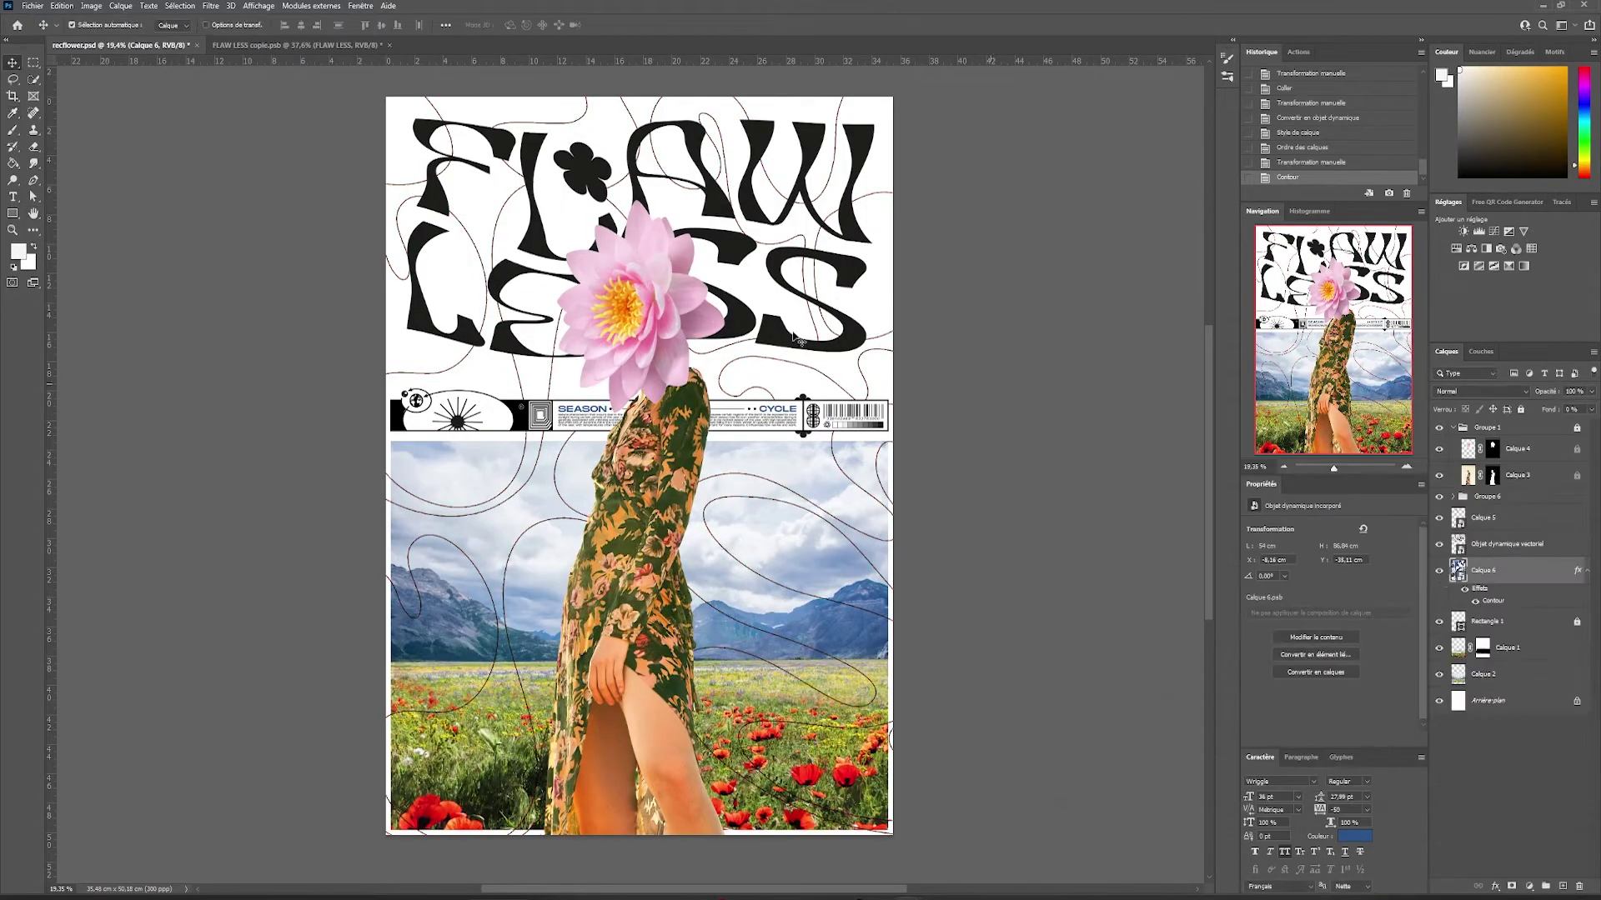
- Duplicate the outlined lettering layer Calque 6, place the copy directly above the background and move the original below Rectangle 1
{"action": "left_click_drag", "start_coordinate": [1504, 577], "coordinate": [1561, 882]}
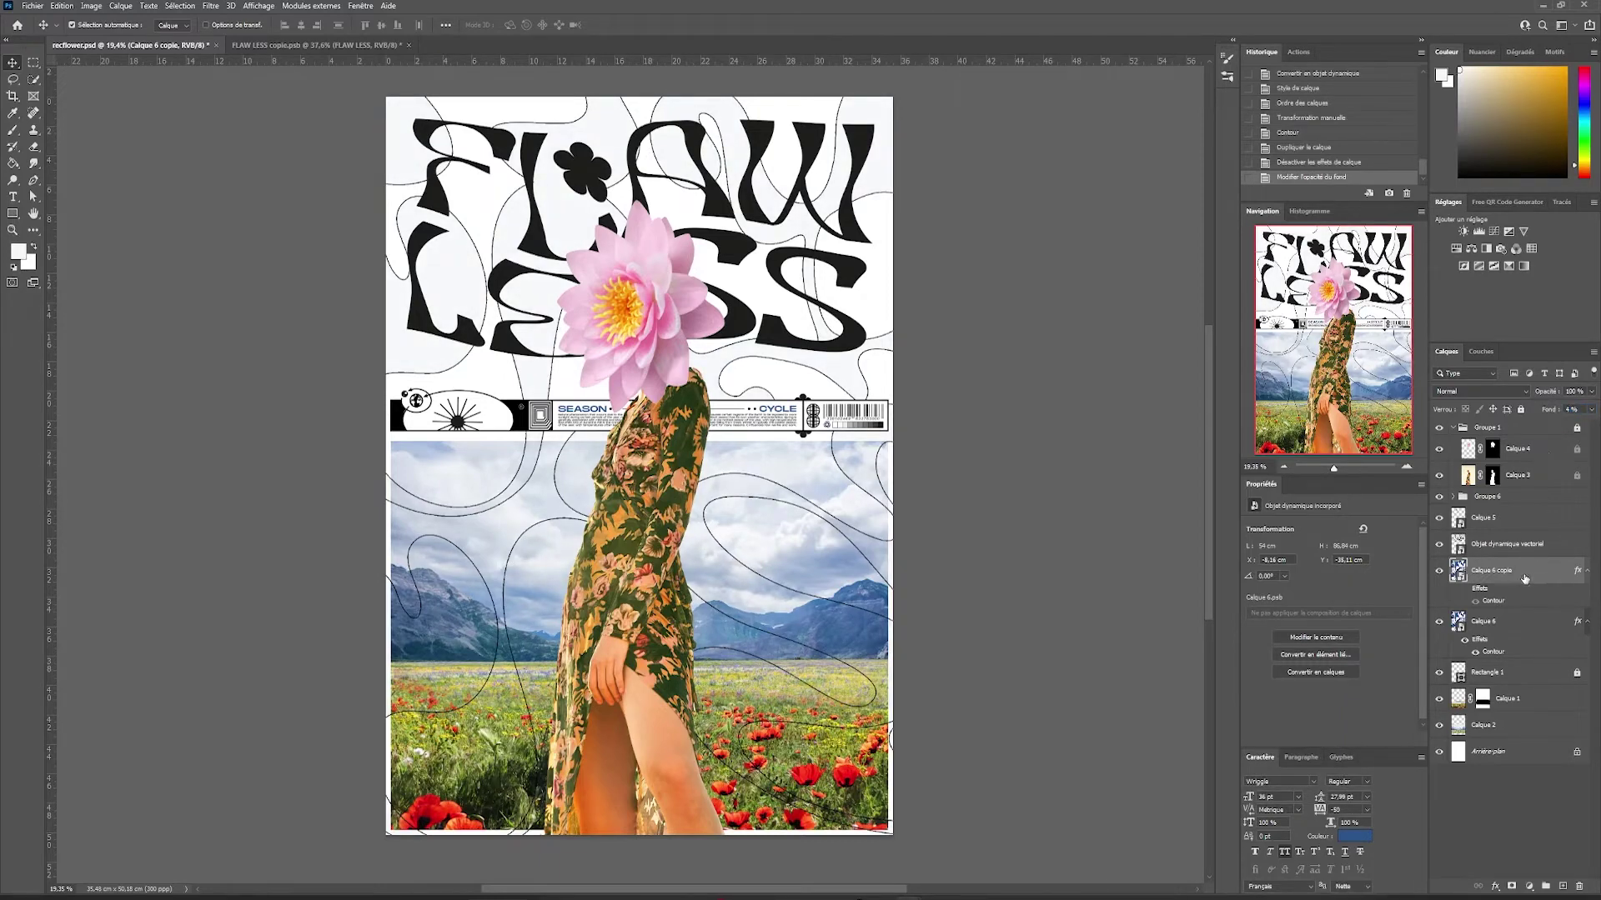
{"action": "left_click_drag", "start_coordinate": [1524, 578], "coordinate": [1524, 732]}
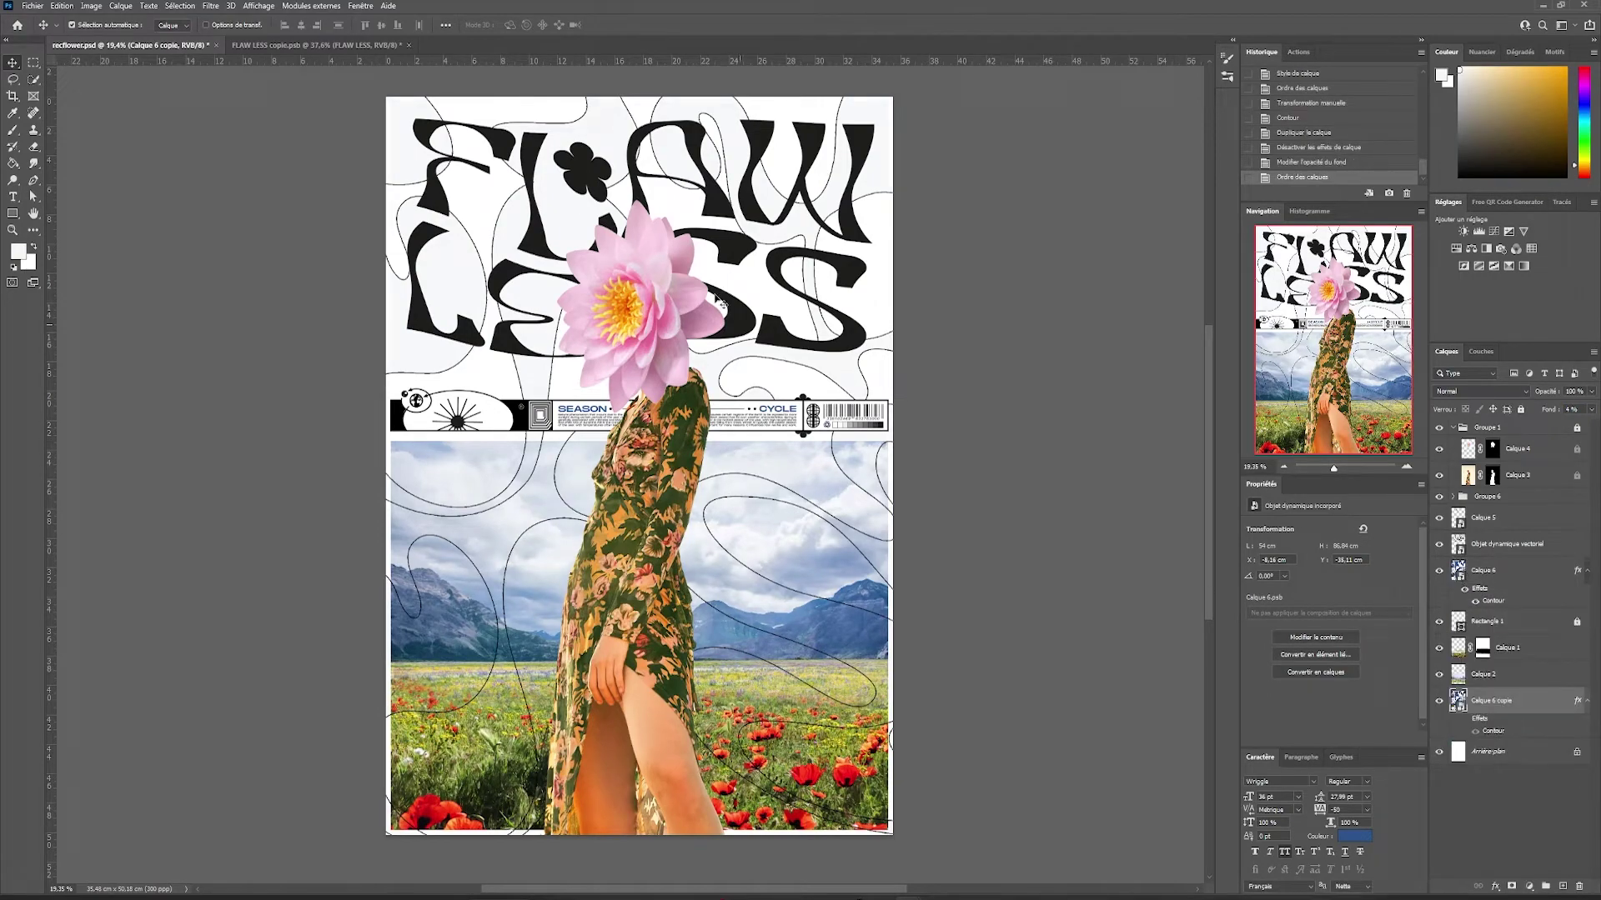
{"action": "left_click_drag", "start_coordinate": [881, 372], "coordinate": [852, 376]}
{"action": "left_click_drag", "start_coordinate": [1519, 571], "coordinate": [1519, 635]}
{"action": "scroll", "coordinate": [1097, 306], "scroll_direction": "up", "scroll_amount": 1}
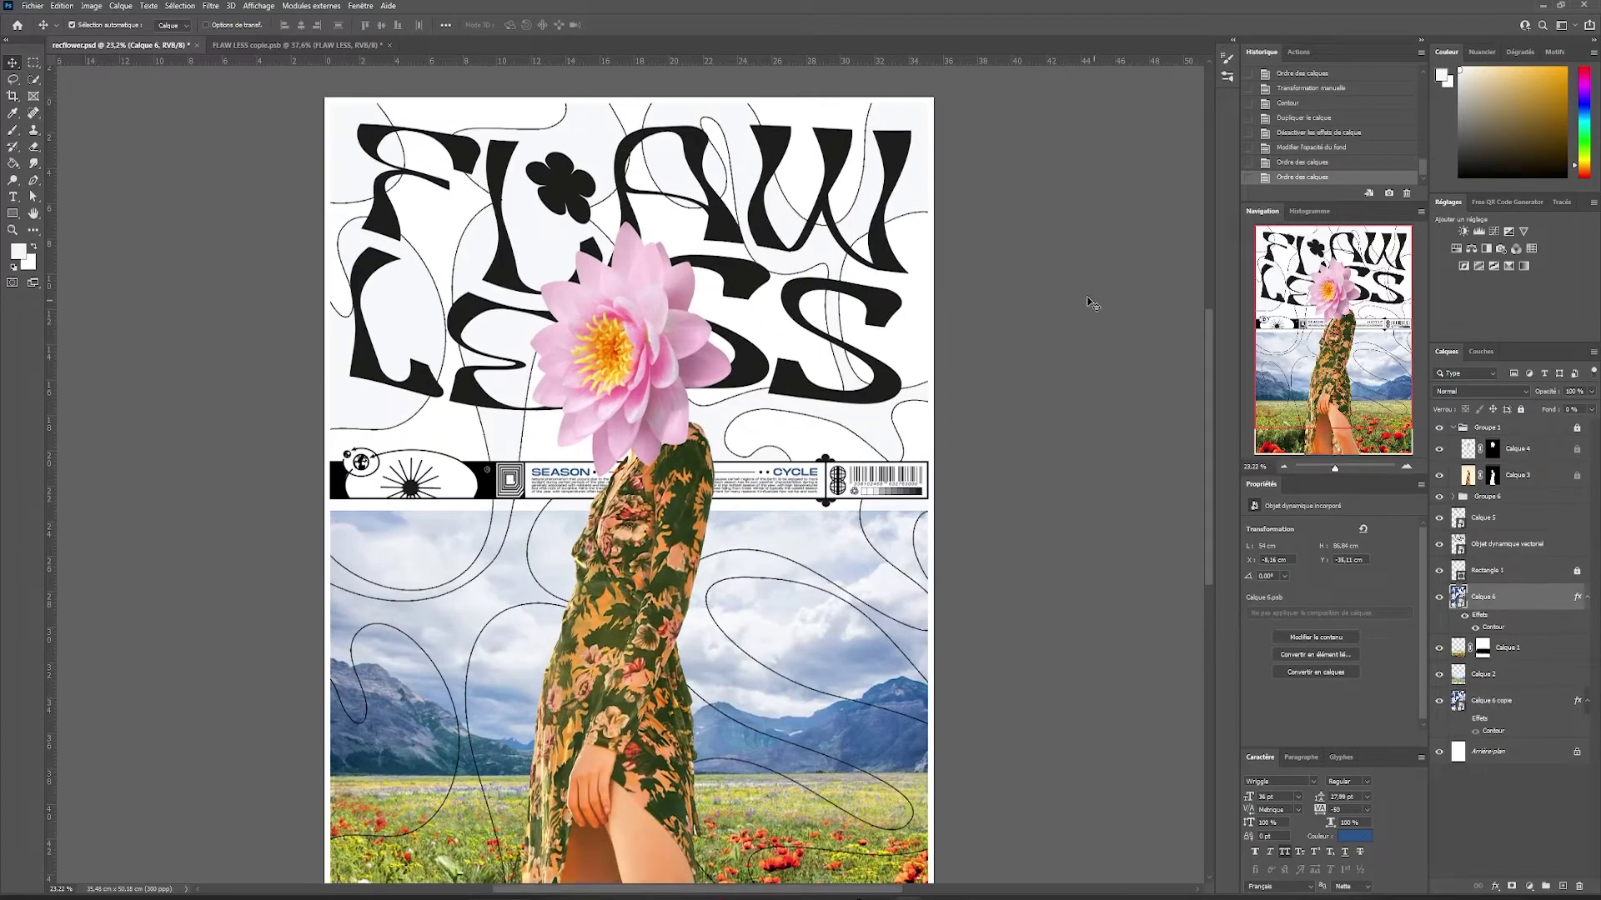
- Step back through the last eight edits and reapply them to compare the poster before and after
{"action": "key", "text": "ctrl+z"}
{"action": "key", "text": "ctrl+z"}
{"action": "key", "text": "ctrl+z"}
{"action": "key", "text": "ctrl+z"}
{"action": "key", "text": "ctrl+z"}
{"action": "key", "text": "ctrl+z"}
{"action": "key", "text": "ctrl+z"}
{"action": "key", "text": "ctrl+z"}
{"action": "key", "text": "ctrl+shift+z"}
{"action": "key", "text": "ctrl+shift+z"}
{"action": "key", "text": "ctrl+shift+z"}
{"action": "key", "text": "ctrl+shift+z"}
{"action": "key", "text": "ctrl+shift+z"}
{"action": "key", "text": "ctrl+shift+z"}
{"action": "key", "text": "ctrl+shift+z"}
{"action": "key", "text": "ctrl+shift+z"}
- Extend the layer selection to the registration crosses at the poster's upper corners
{"action": "left_click_drag", "start_coordinate": [1098, 307], "coordinate": [1050, 374]}
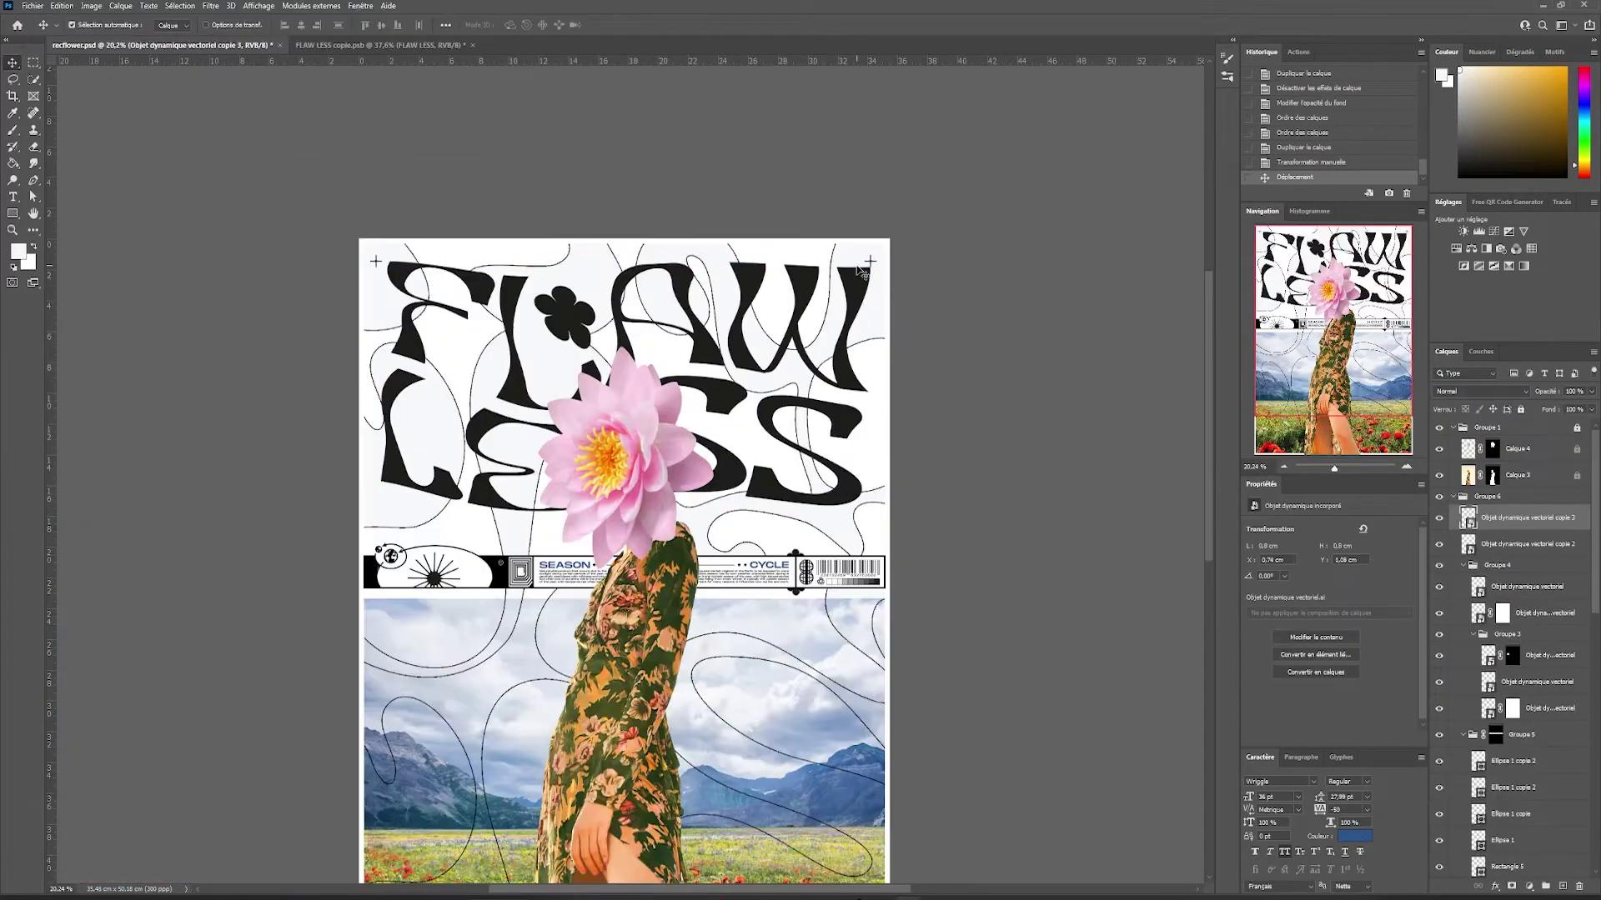
{"action": "left_click", "coordinate": [1541, 523], "text": "shift"}
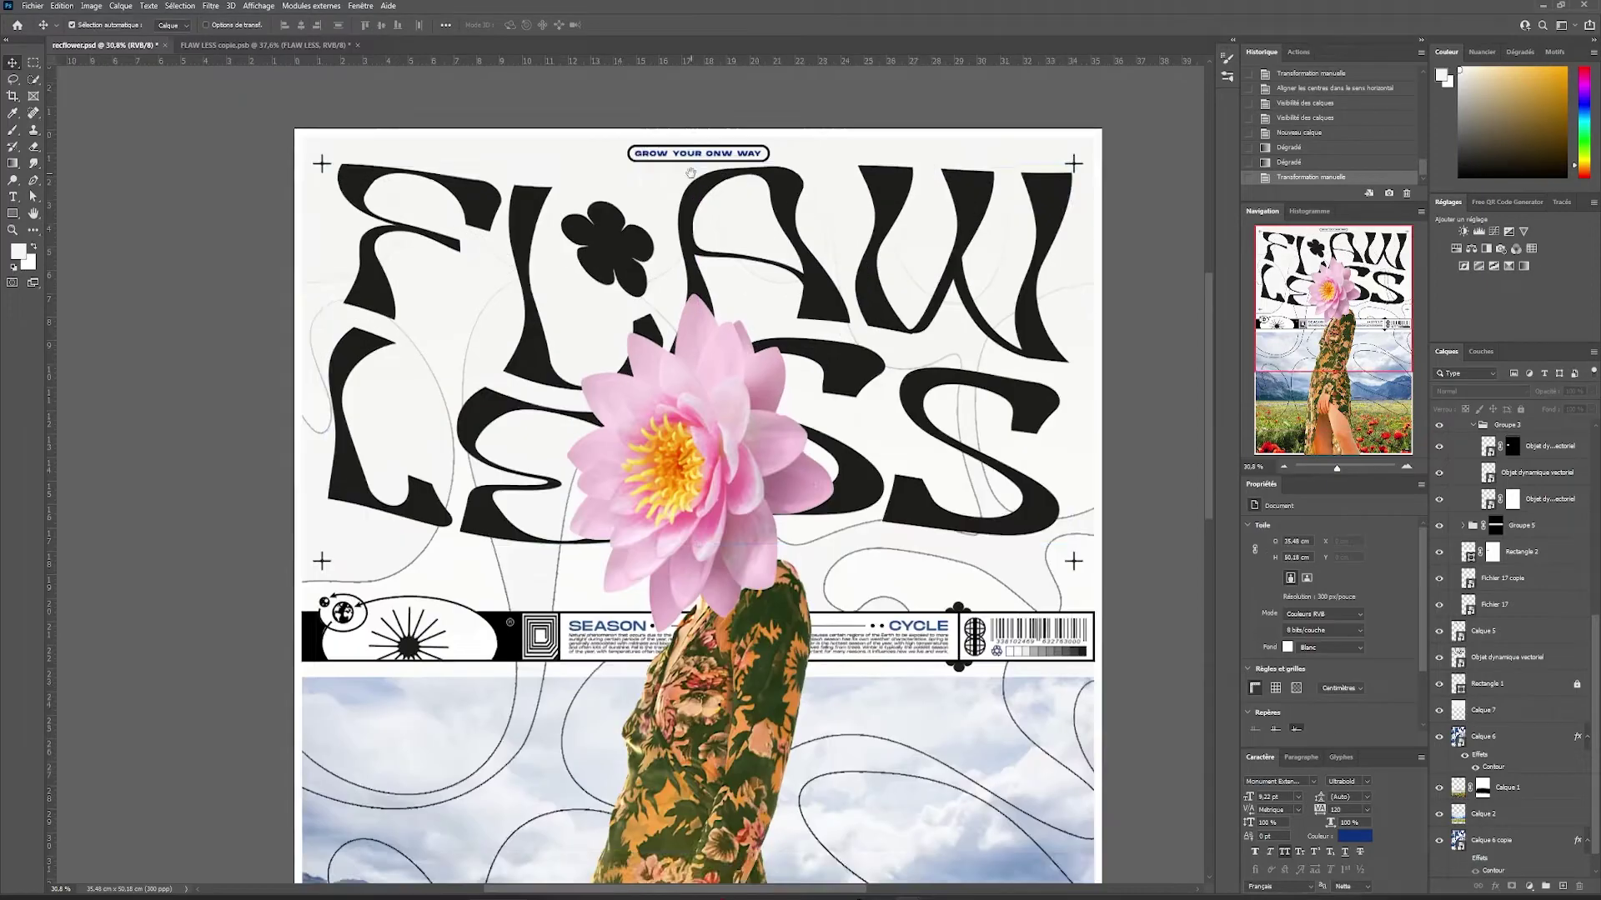
- Stretch the black FLAW LESS lettering and its flower symbol together to about 102% of their height
{"action": "key", "text": "ctrl+t"}
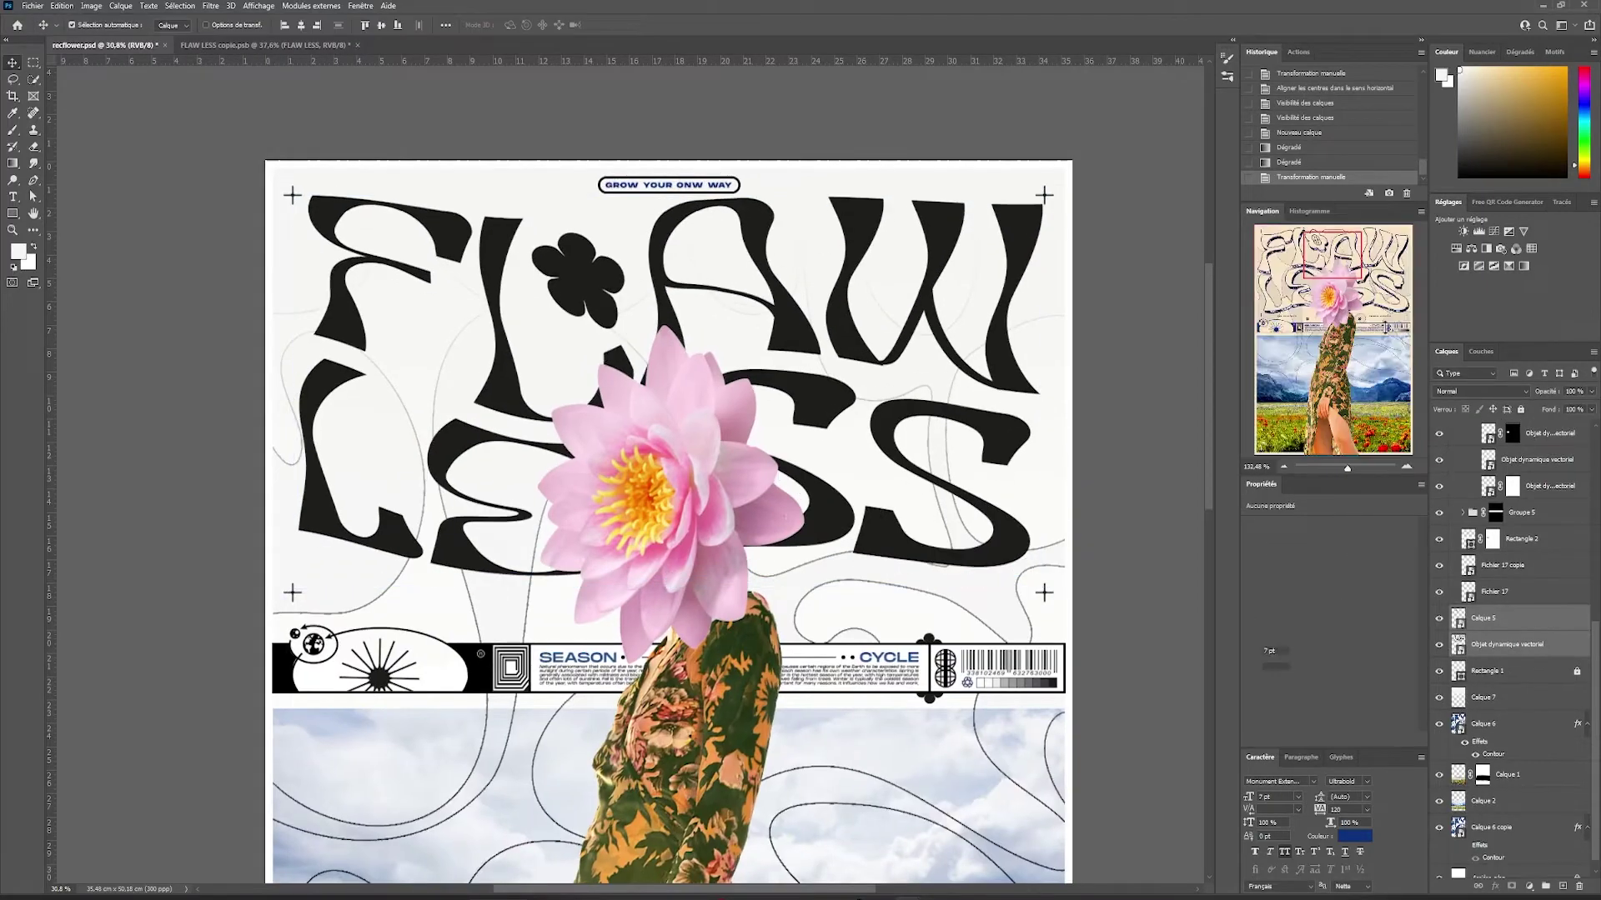
{"action": "key", "text": "ctrl+t"}
{"action": "left_click_drag", "start_coordinate": [671, 576], "coordinate": [671, 585]}
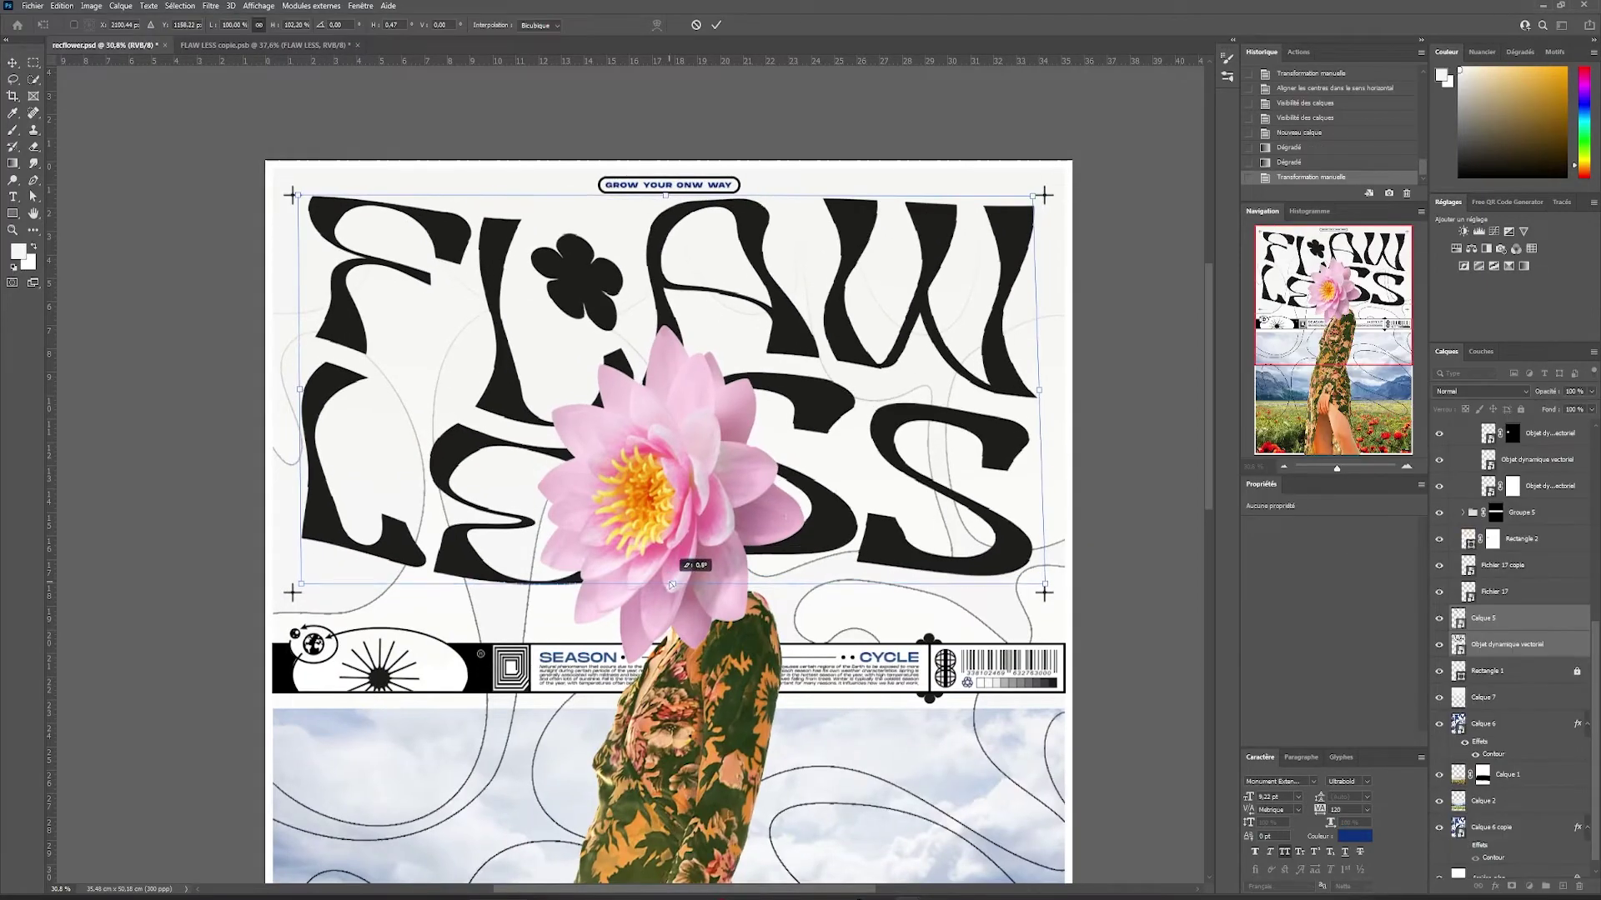
{"action": "key", "text": "Return"}
- Correct the outlined label's text to GROW YOUR OWN WAY and position the duplicated small blue text beneath the lettering
{"action": "scroll", "coordinate": [668, 467], "scroll_direction": "down", "scroll_amount": 6}
{"action": "left_click", "coordinate": [901, 443]}
{"action": "scroll", "coordinate": [684, 170], "scroll_direction": "up", "scroll_amount": 5}
{"action": "key", "text": "t"}
{"action": "left_click_drag", "start_coordinate": [718, 170], "coordinate": [699, 170]}
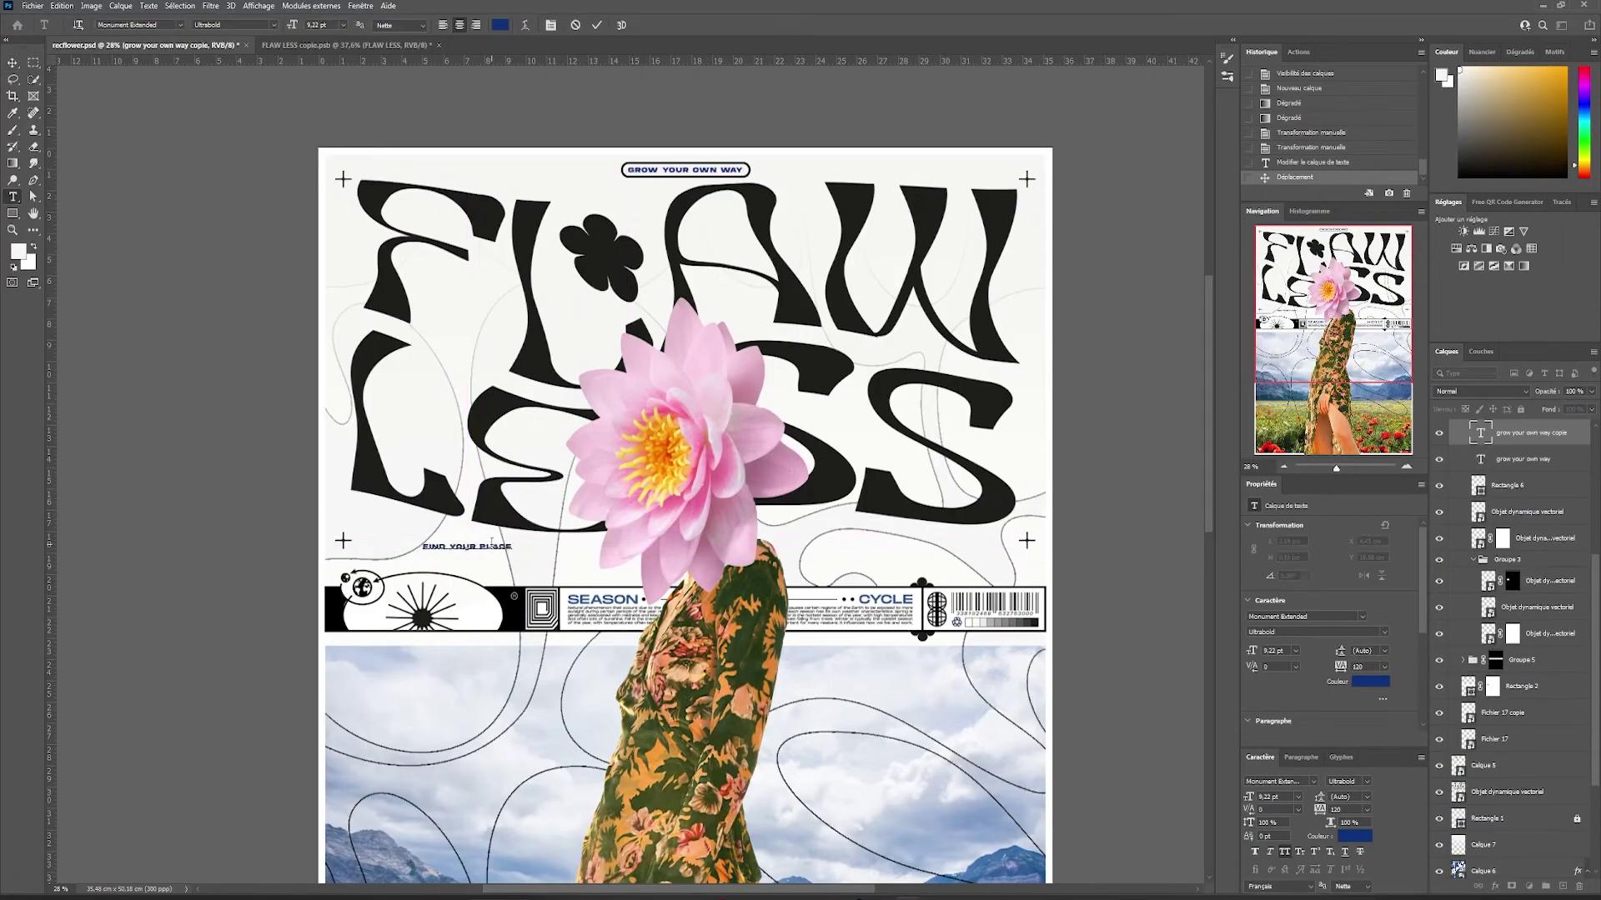
{"action": "left_click_drag", "start_coordinate": [905, 538], "coordinate": [914, 551]}
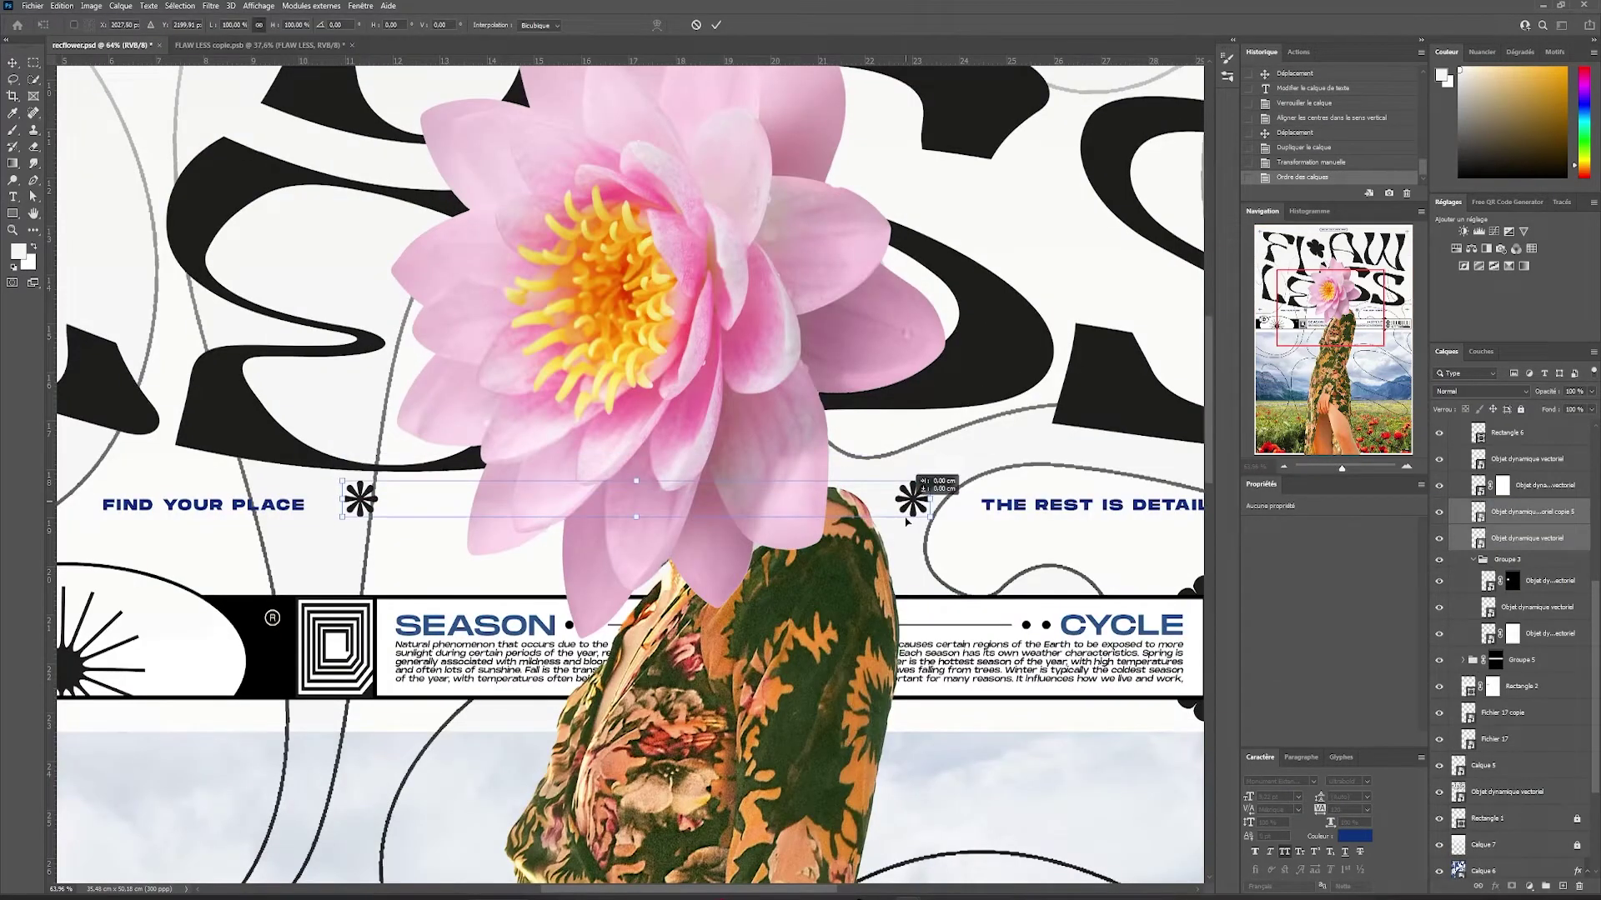
- Compress the FLAW LESS lettering and its flower symbol to about 95% of their height and convert both into one smart object
{"action": "scroll", "coordinate": [1033, 530], "scroll_direction": "down", "scroll_amount": 5}
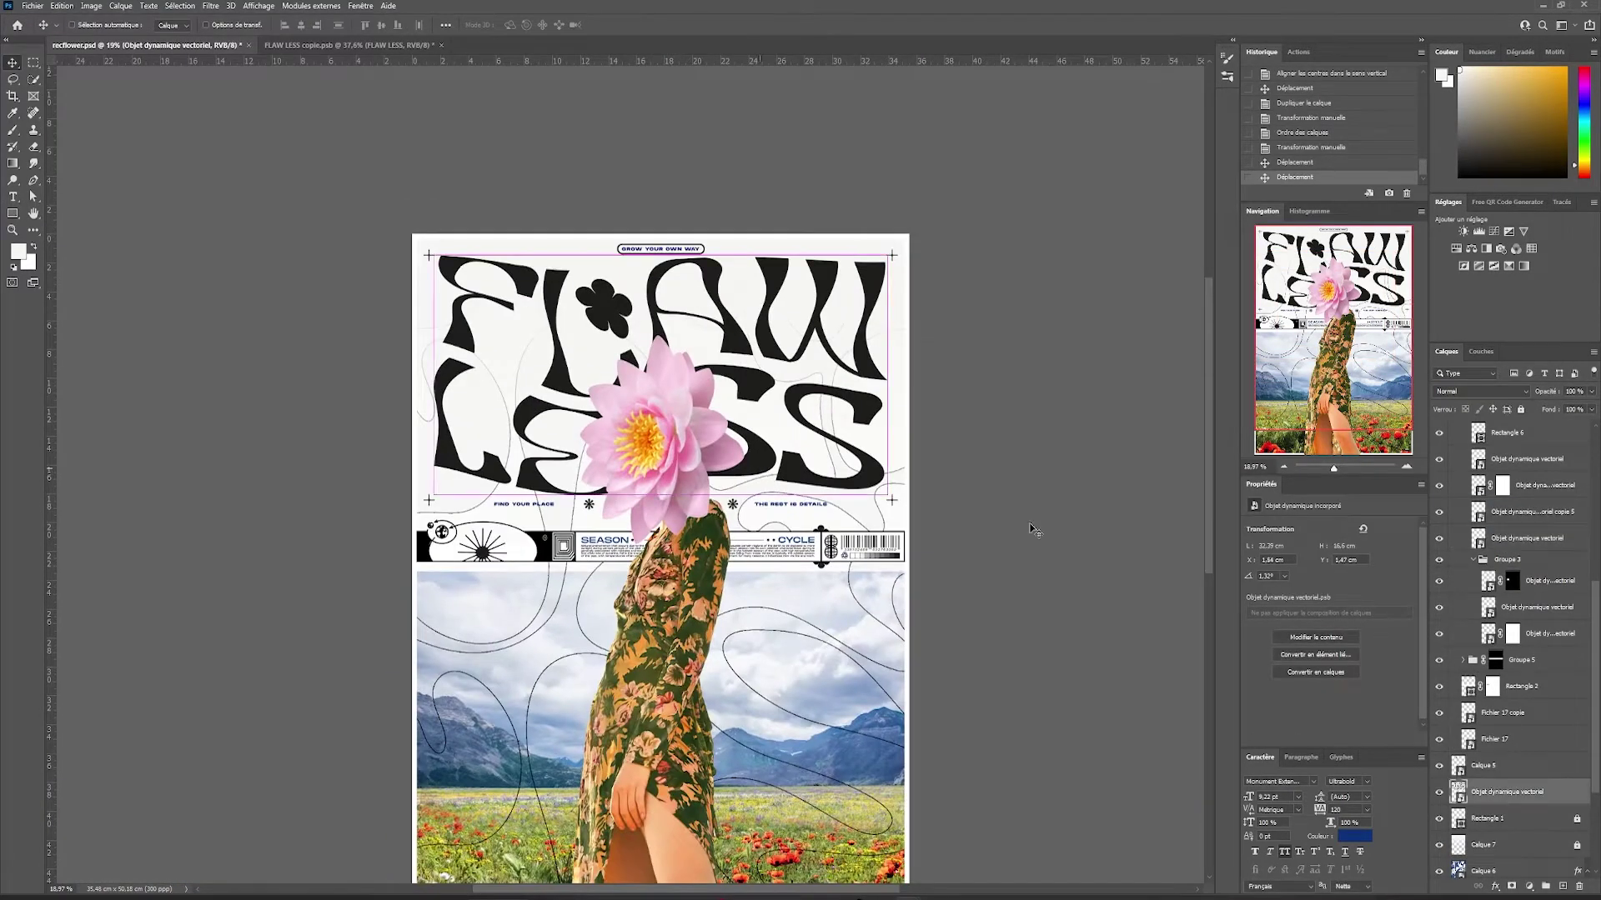
{"action": "left_click", "coordinate": [1522, 766], "text": "ctrl"}
{"action": "key", "text": "ctrl+t"}
{"action": "left_click_drag", "start_coordinate": [660, 495], "coordinate": [661, 484]}
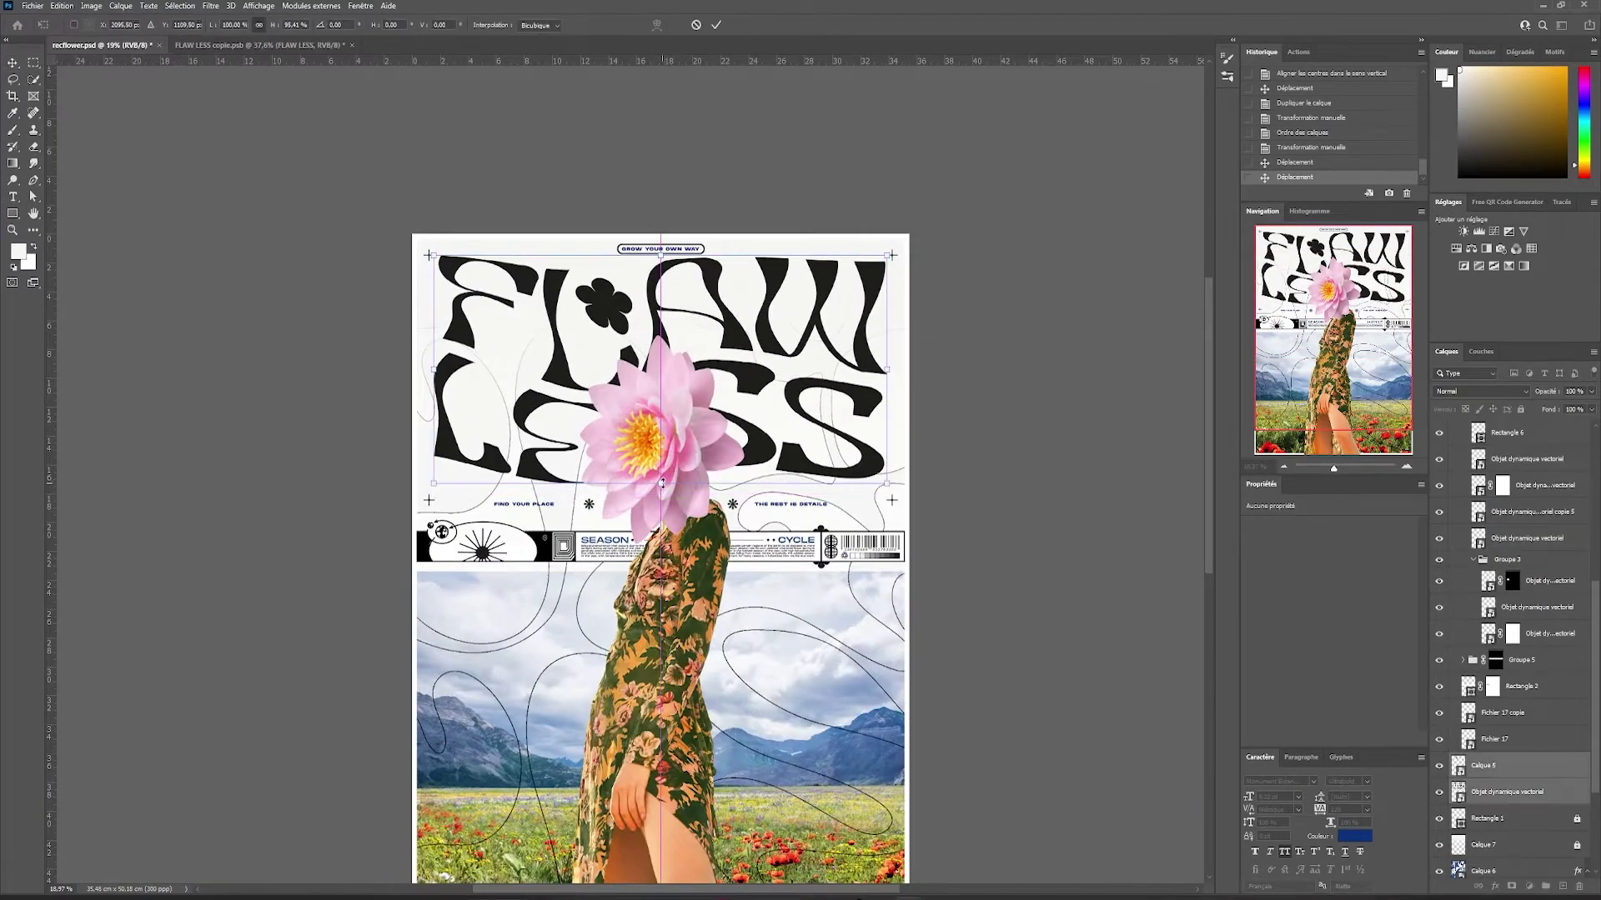
{"action": "key", "text": "Return"}
{"action": "right_click", "coordinate": [1544, 768]}
{"action": "left_click", "coordinate": [1508, 331]}
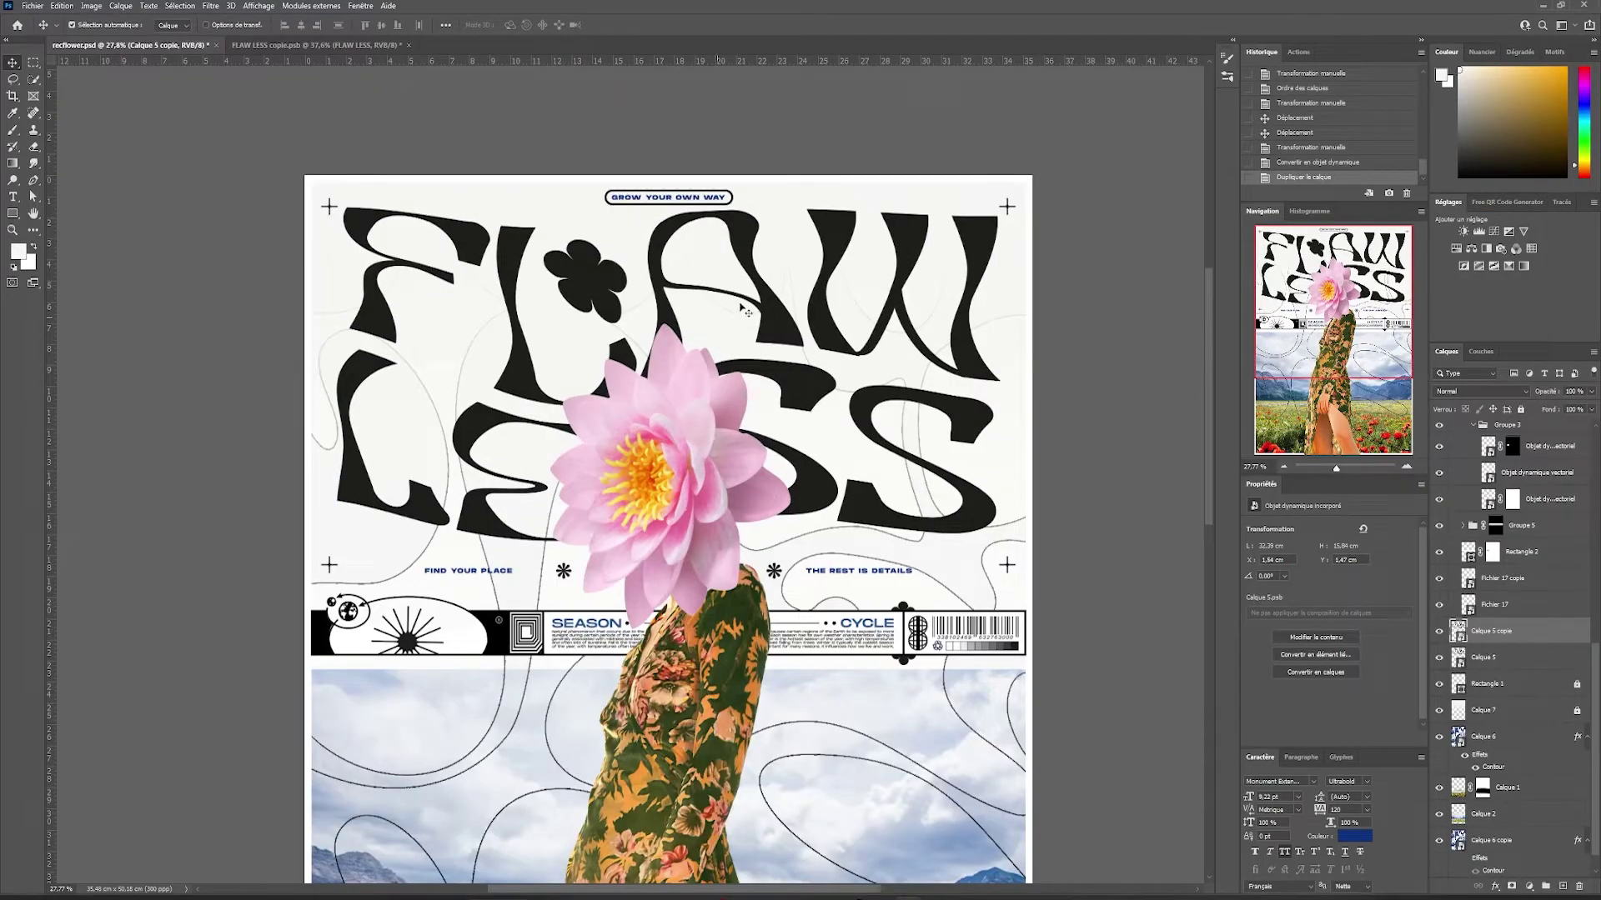
- Shift the duplicated lettering layer Calque 5 copie about 0.4 cm down from the original
{"action": "key", "text": "ctrl+t"}
{"action": "left_click_drag", "start_coordinate": [952, 392], "coordinate": [952, 400]}
{"action": "key", "text": "Return"}
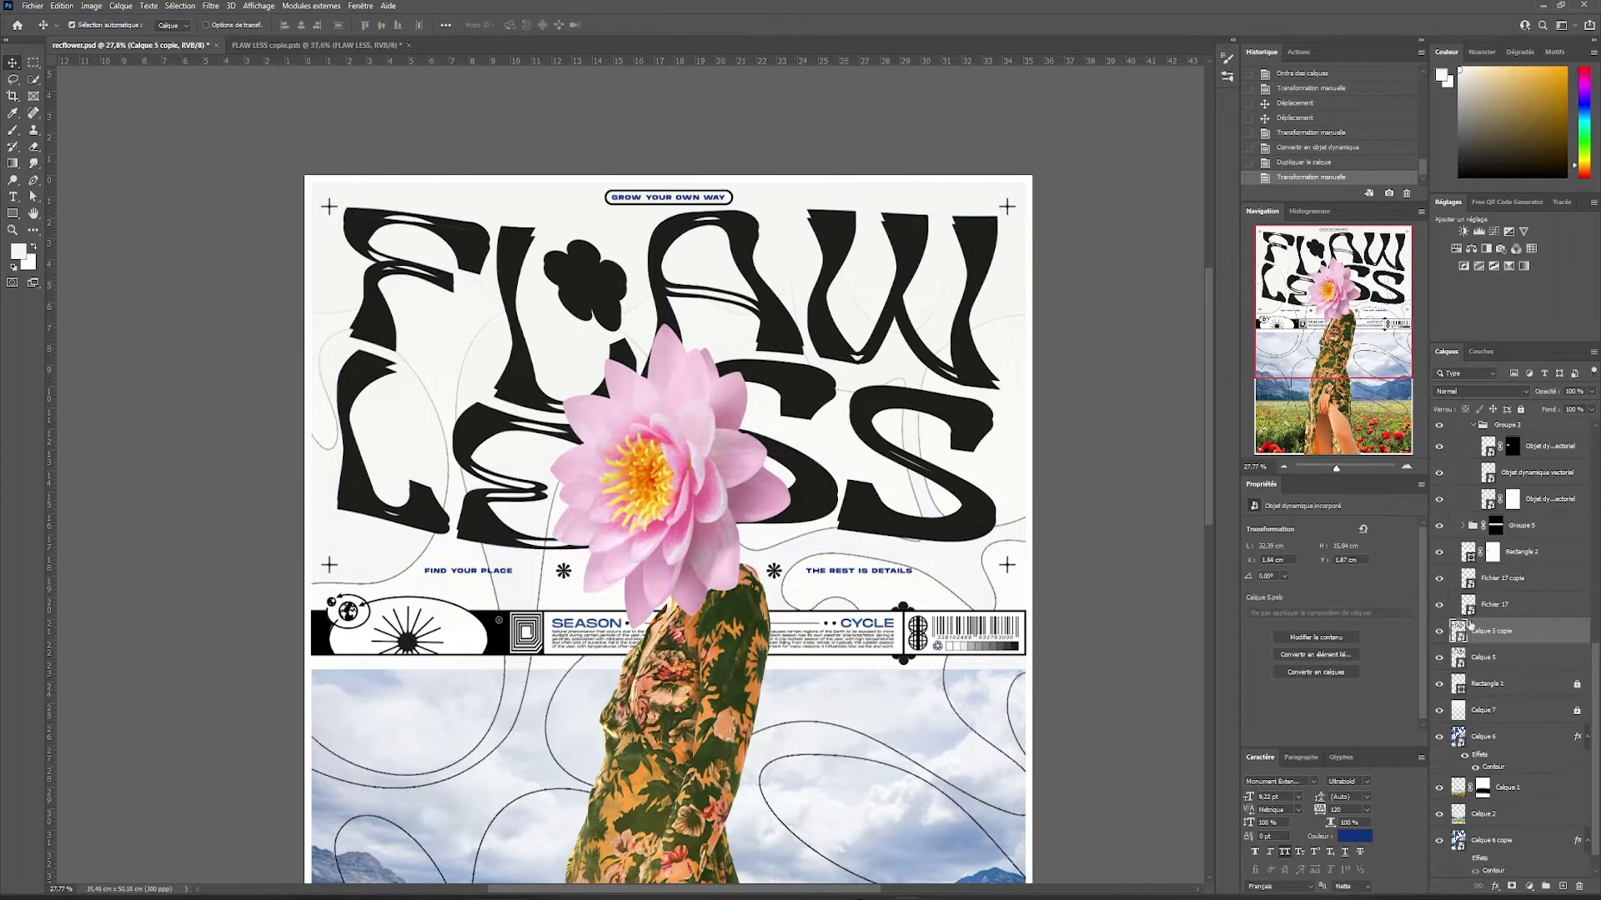
- Reorder the two lettering layers so that Calque 5 copie sits directly below Calque 5
{"action": "left_click", "coordinate": [1439, 632]}
{"action": "left_click", "coordinate": [1439, 632]}
{"action": "left_click_drag", "start_coordinate": [1497, 633], "coordinate": [1499, 657]}
{"action": "double_click", "coordinate": [1525, 631]}
{"action": "left_click", "coordinate": [1092, 590]}
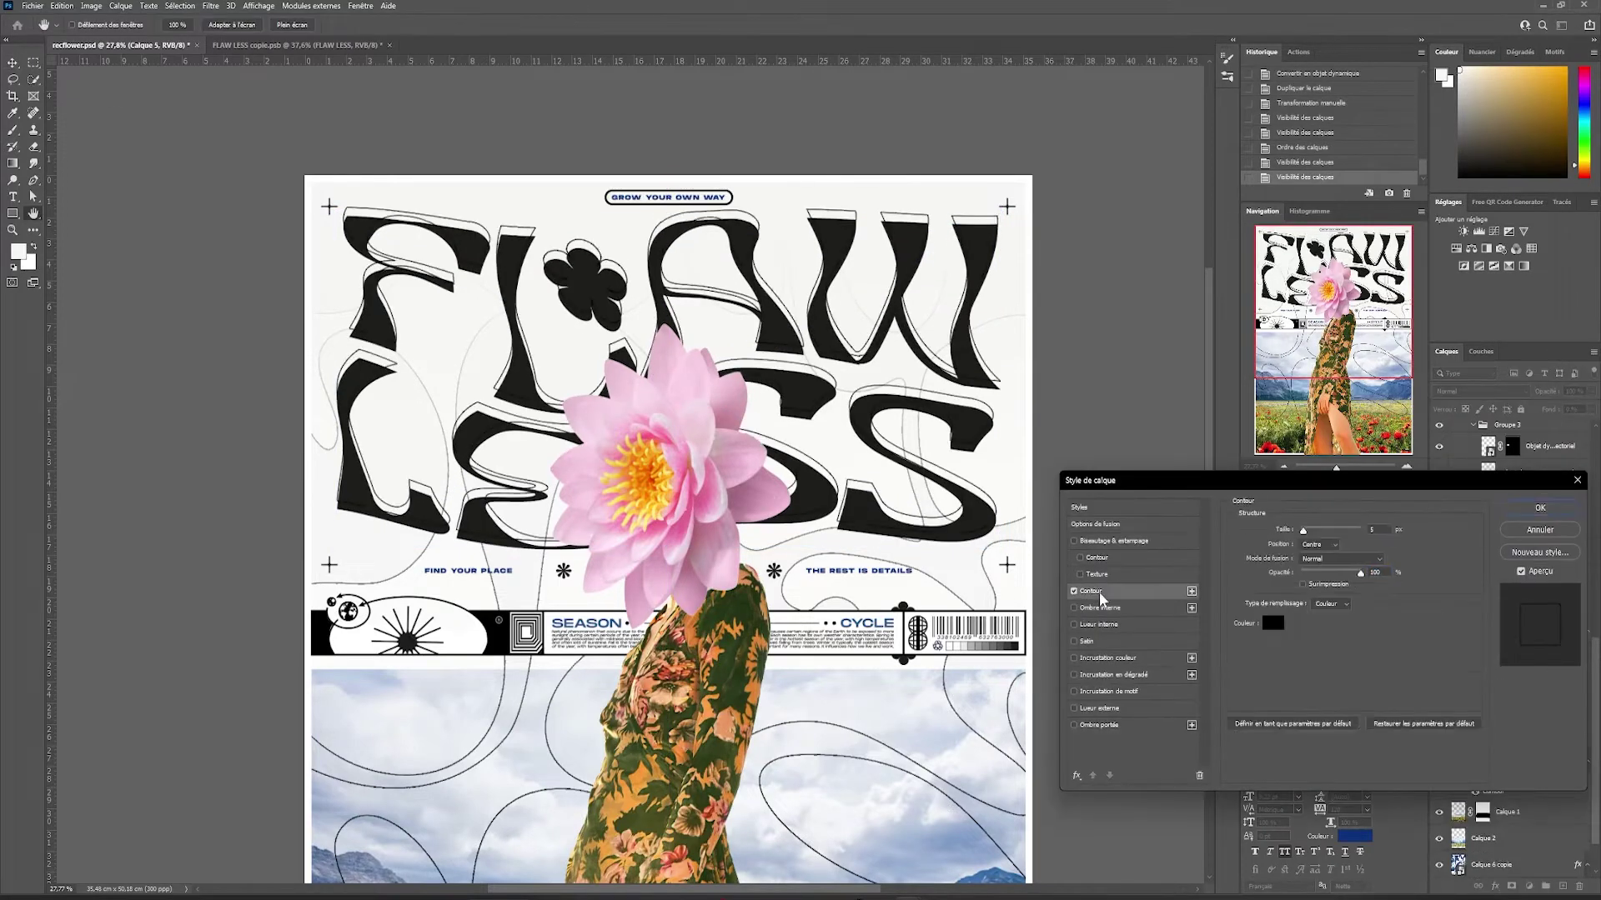
{"action": "left_click", "coordinate": [1074, 592]}
{"action": "left_click", "coordinate": [1540, 530]}
- Give the Calque 5 lettering a white colour overlay and a black stroke positioned outside
{"action": "double_click", "coordinate": [1526, 631]}
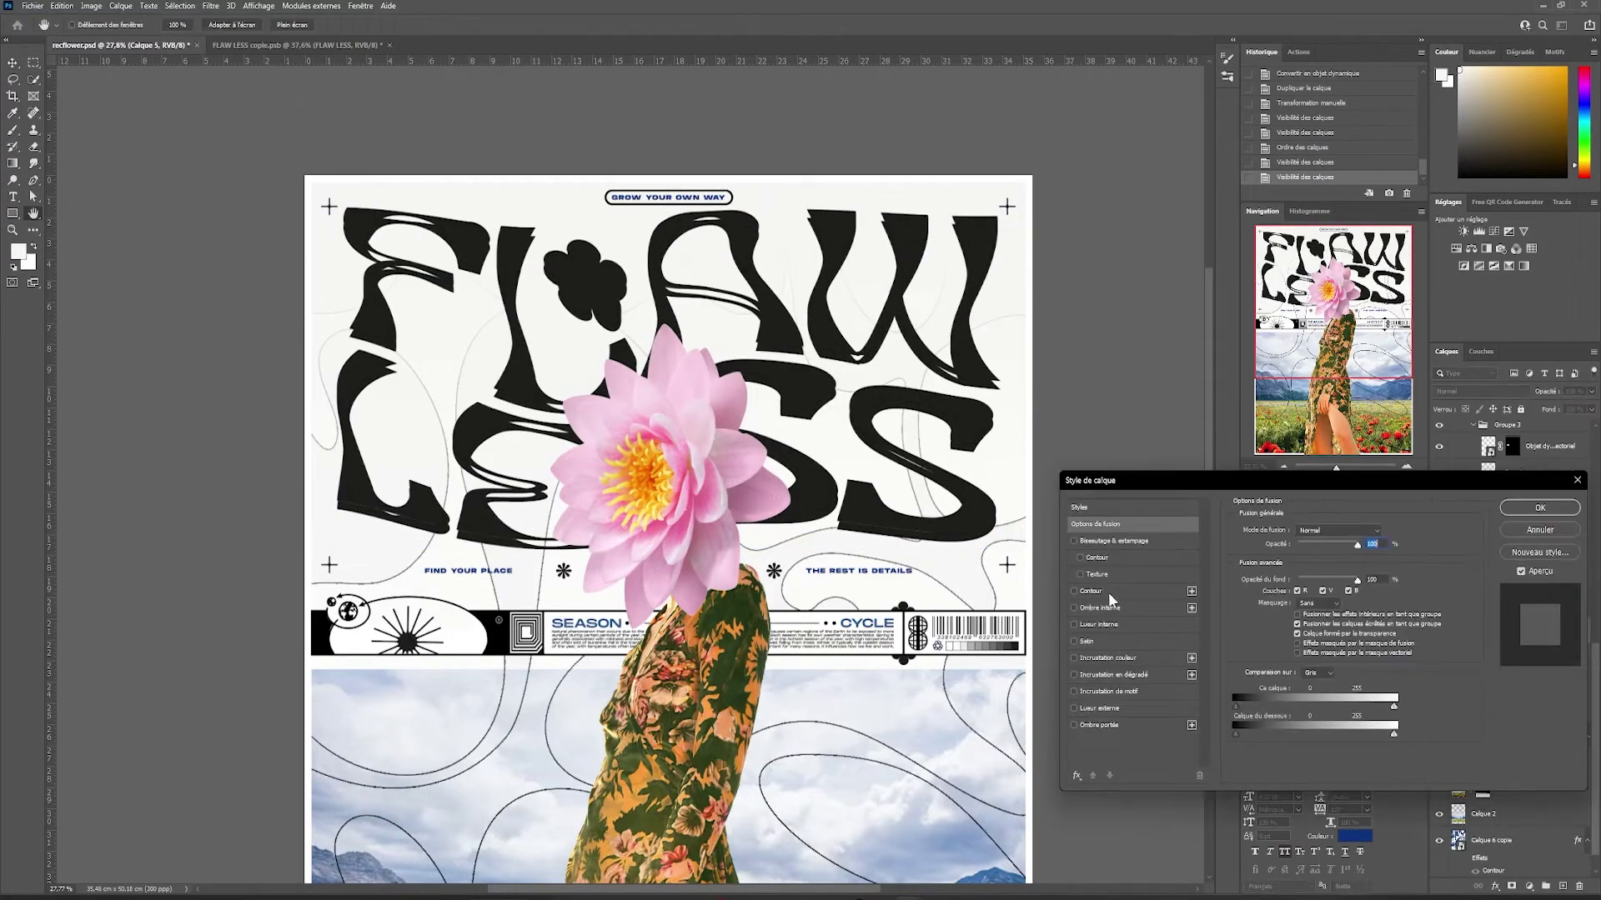
{"action": "left_click", "coordinate": [1074, 658]}
{"action": "left_click", "coordinate": [1090, 590]}
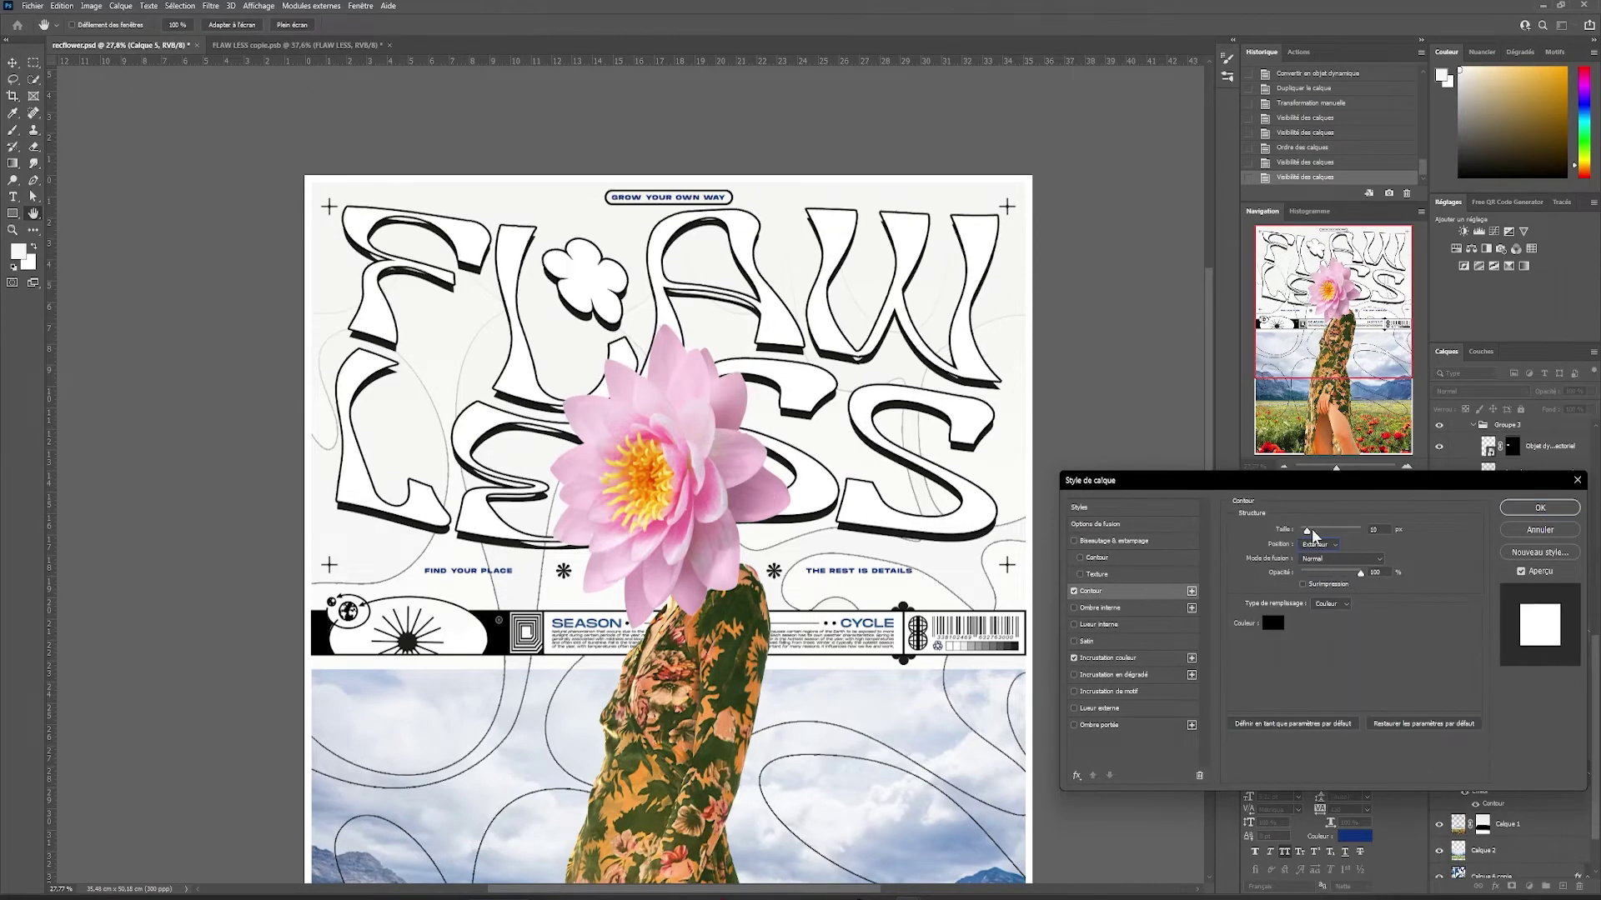
{"action": "key", "text": "Return"}
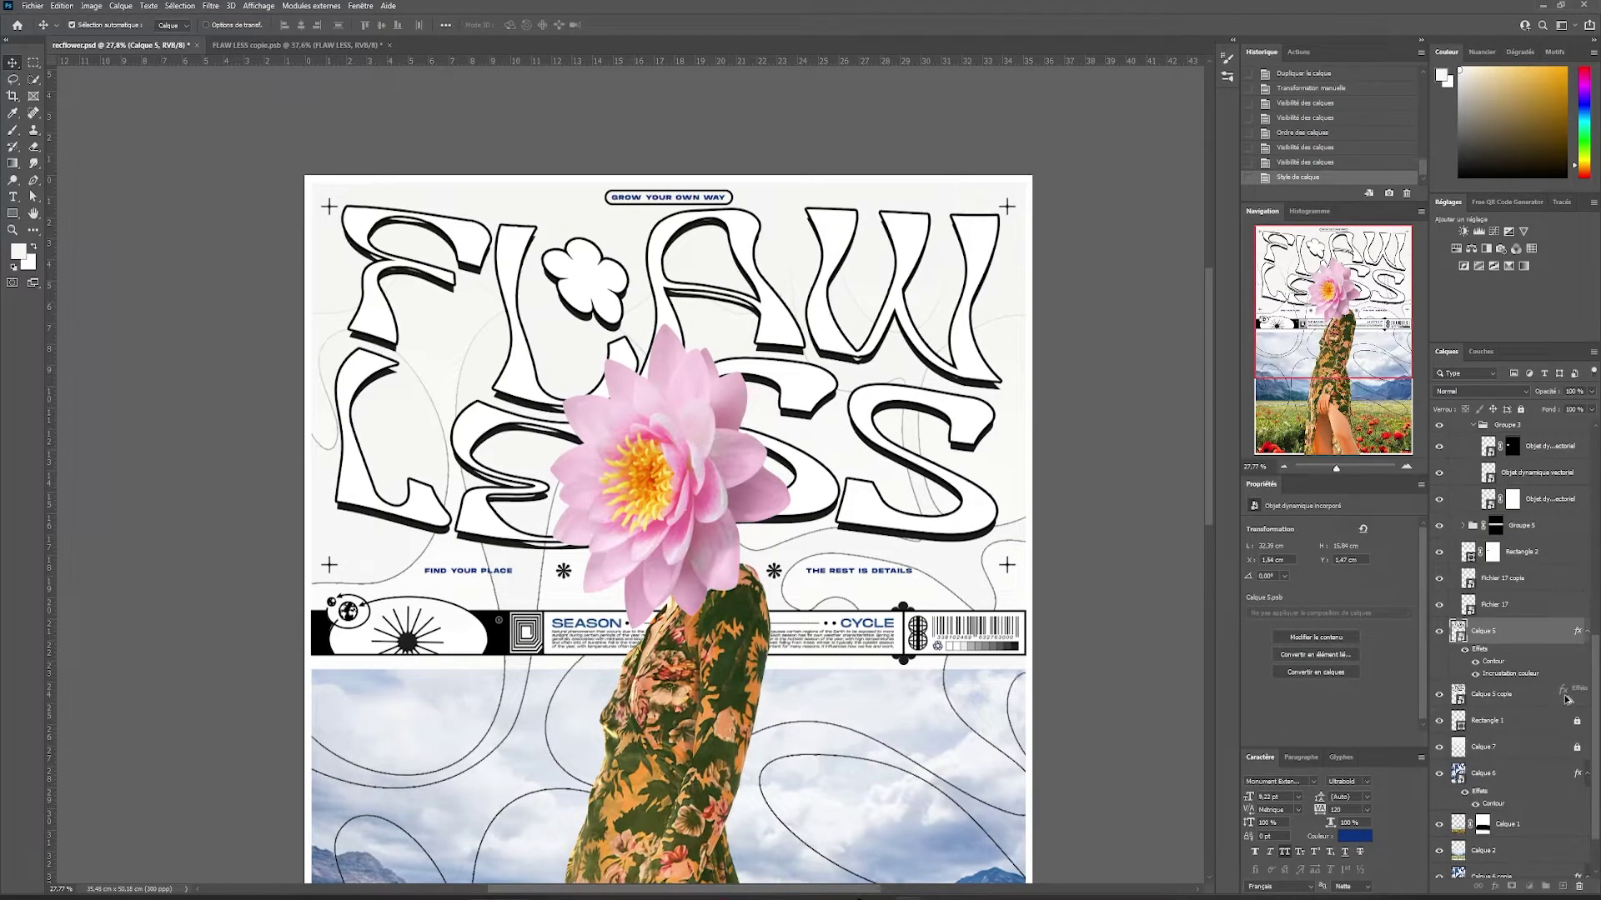
- Copy the Calque 5 layer effects to Calque 5 copie and disable the copy's colour overlay
{"action": "left_click_drag", "start_coordinate": [1565, 699], "coordinate": [1564, 698]}
{"action": "double_click", "coordinate": [1530, 702]}
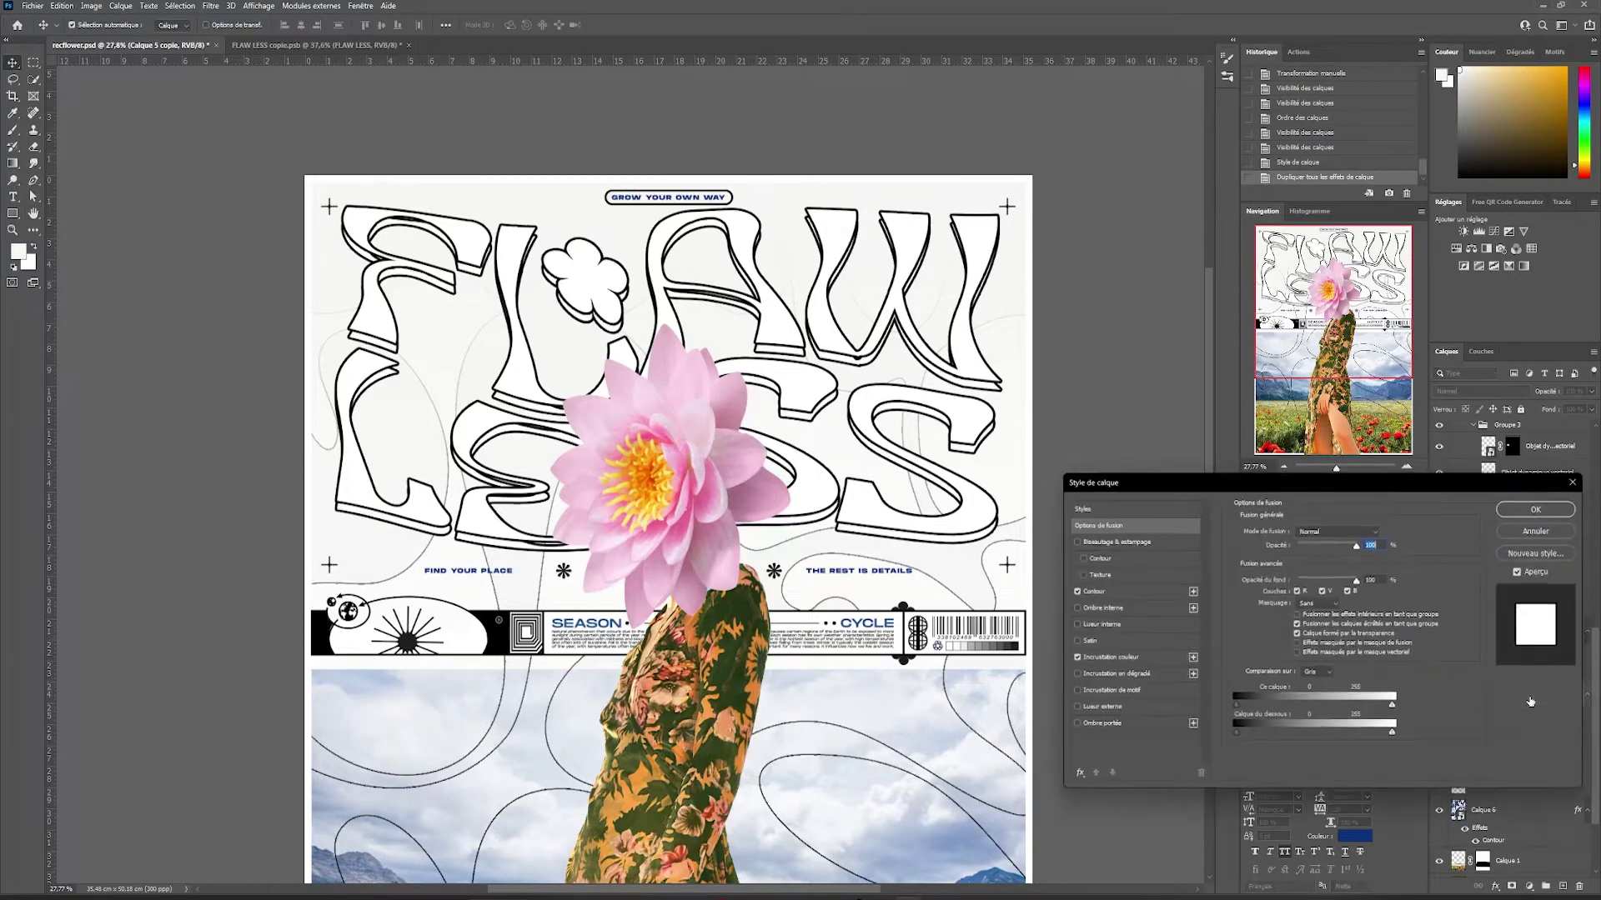
{"action": "left_click", "coordinate": [1075, 658]}
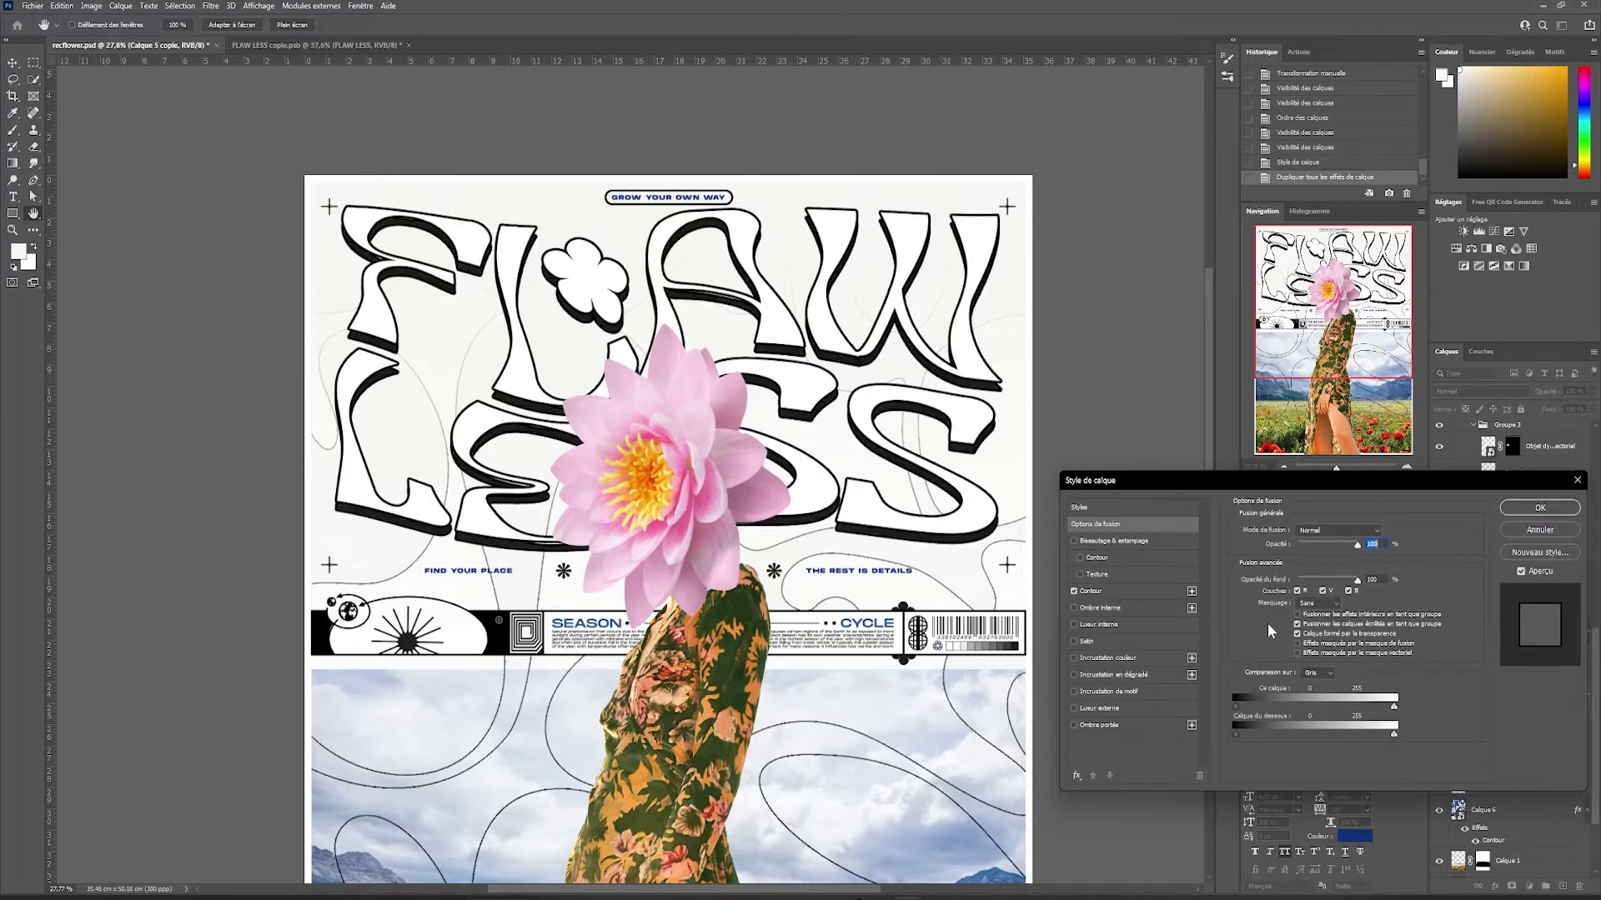
{"action": "left_click", "coordinate": [1542, 511]}
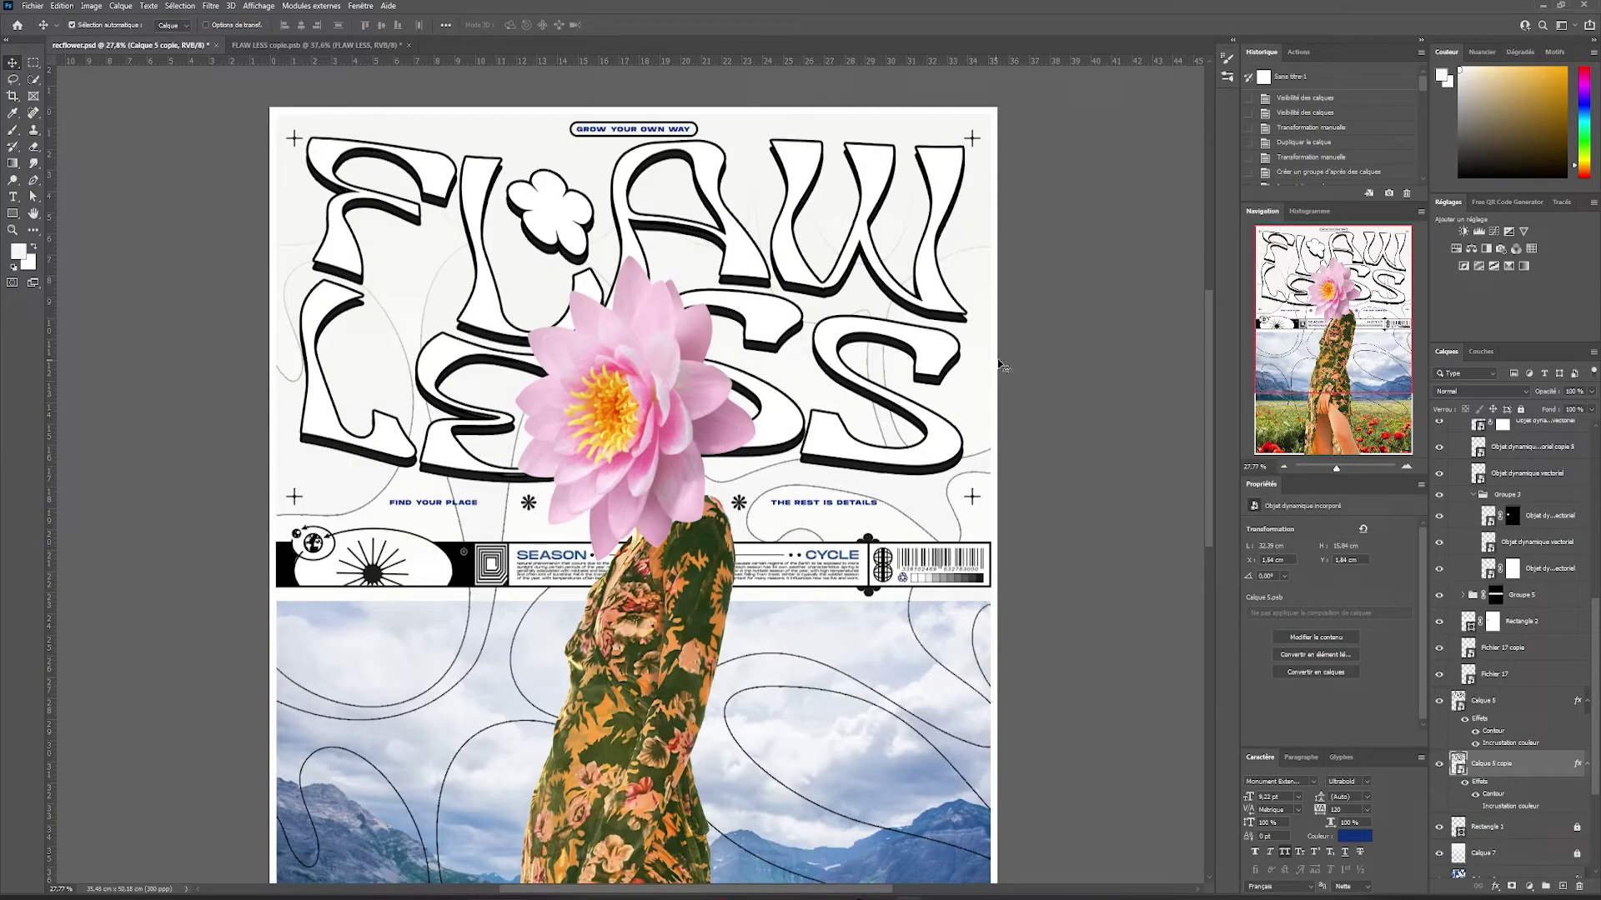
- Paste the black marbled texture above Calque 5 copie and clip it to that lettering layer
{"action": "key", "text": "ctrl+v"}
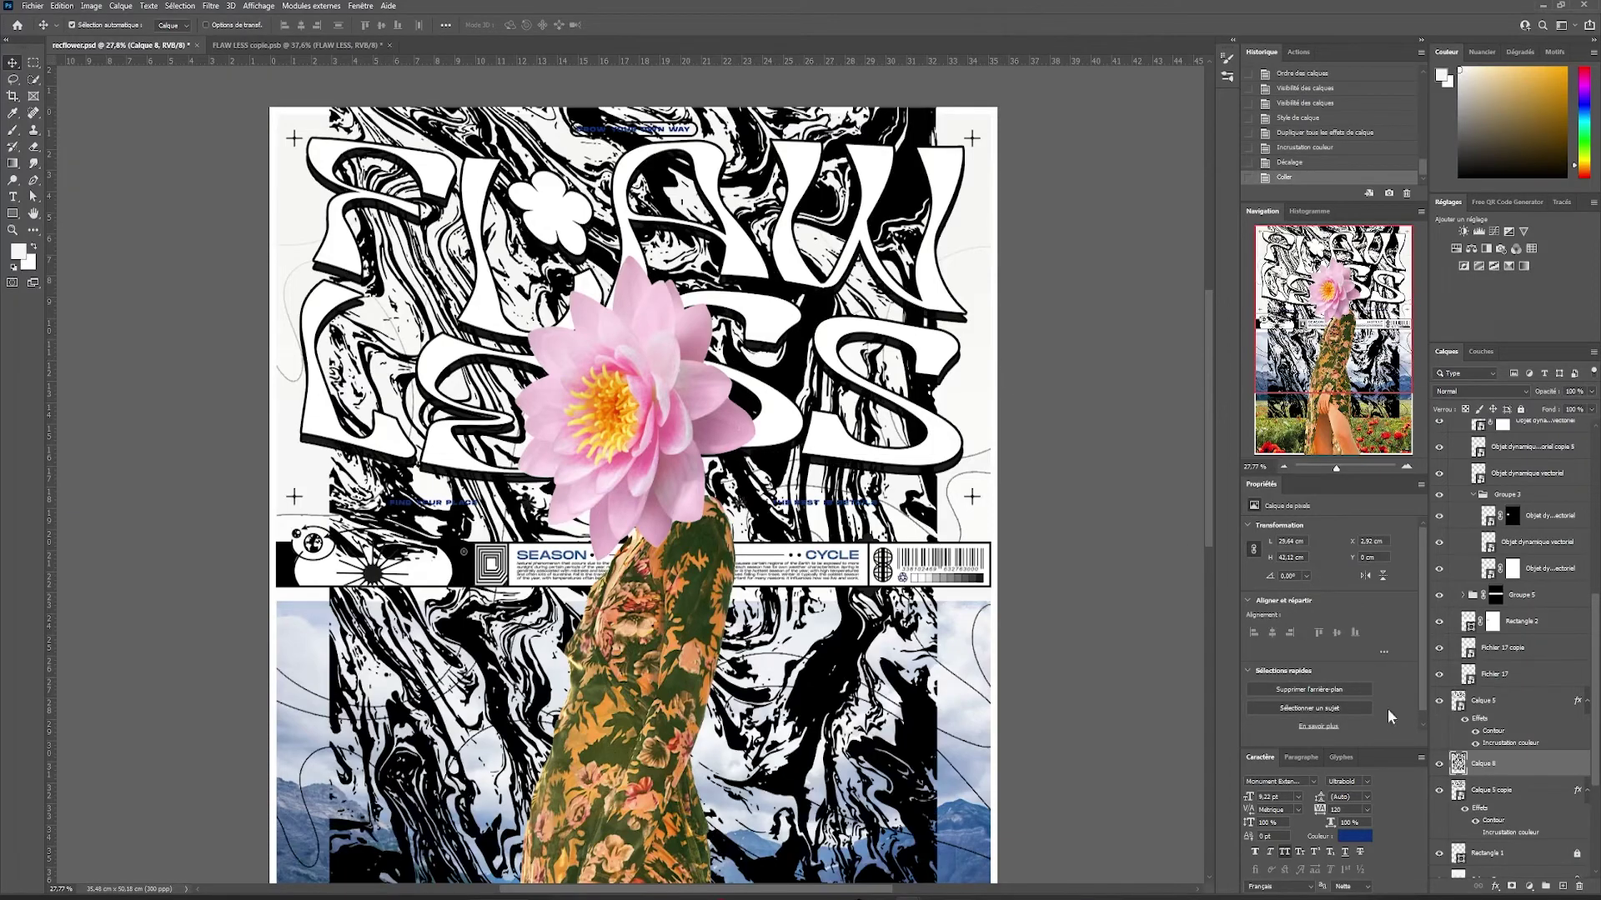
{"action": "key", "text": "ctrl+t"}
{"action": "key", "text": "Escape"}
{"action": "scroll", "coordinate": [1013, 454], "scroll_direction": "down", "scroll_amount": 3}
{"action": "left_click_drag", "start_coordinate": [1041, 485], "coordinate": [982, 432]}
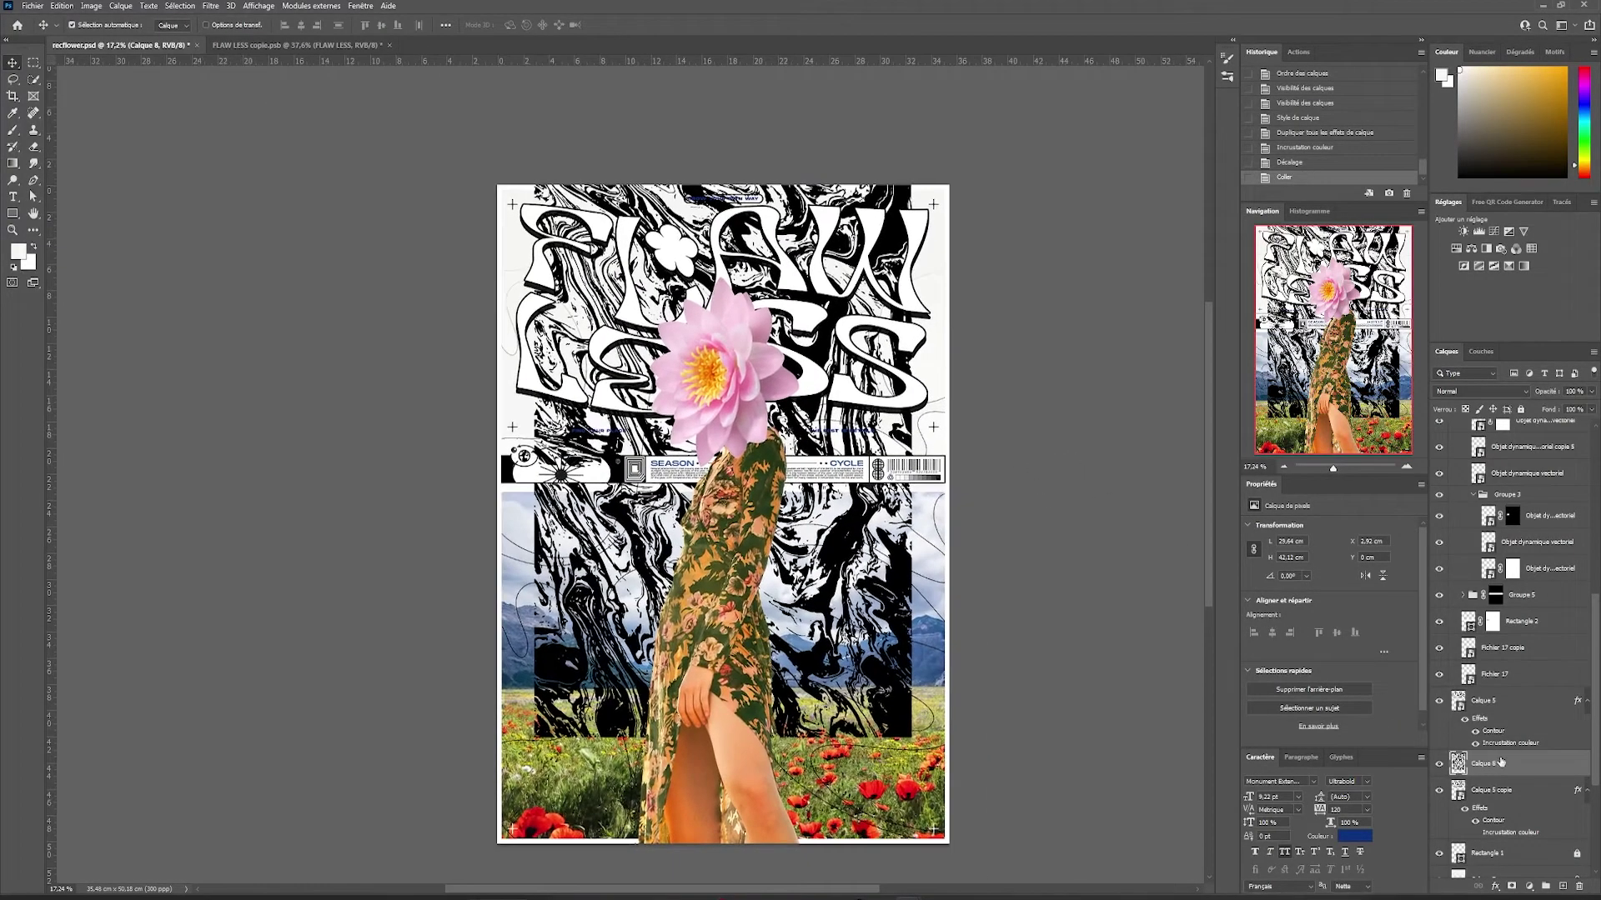
{"action": "right_click", "coordinate": [1522, 777]}
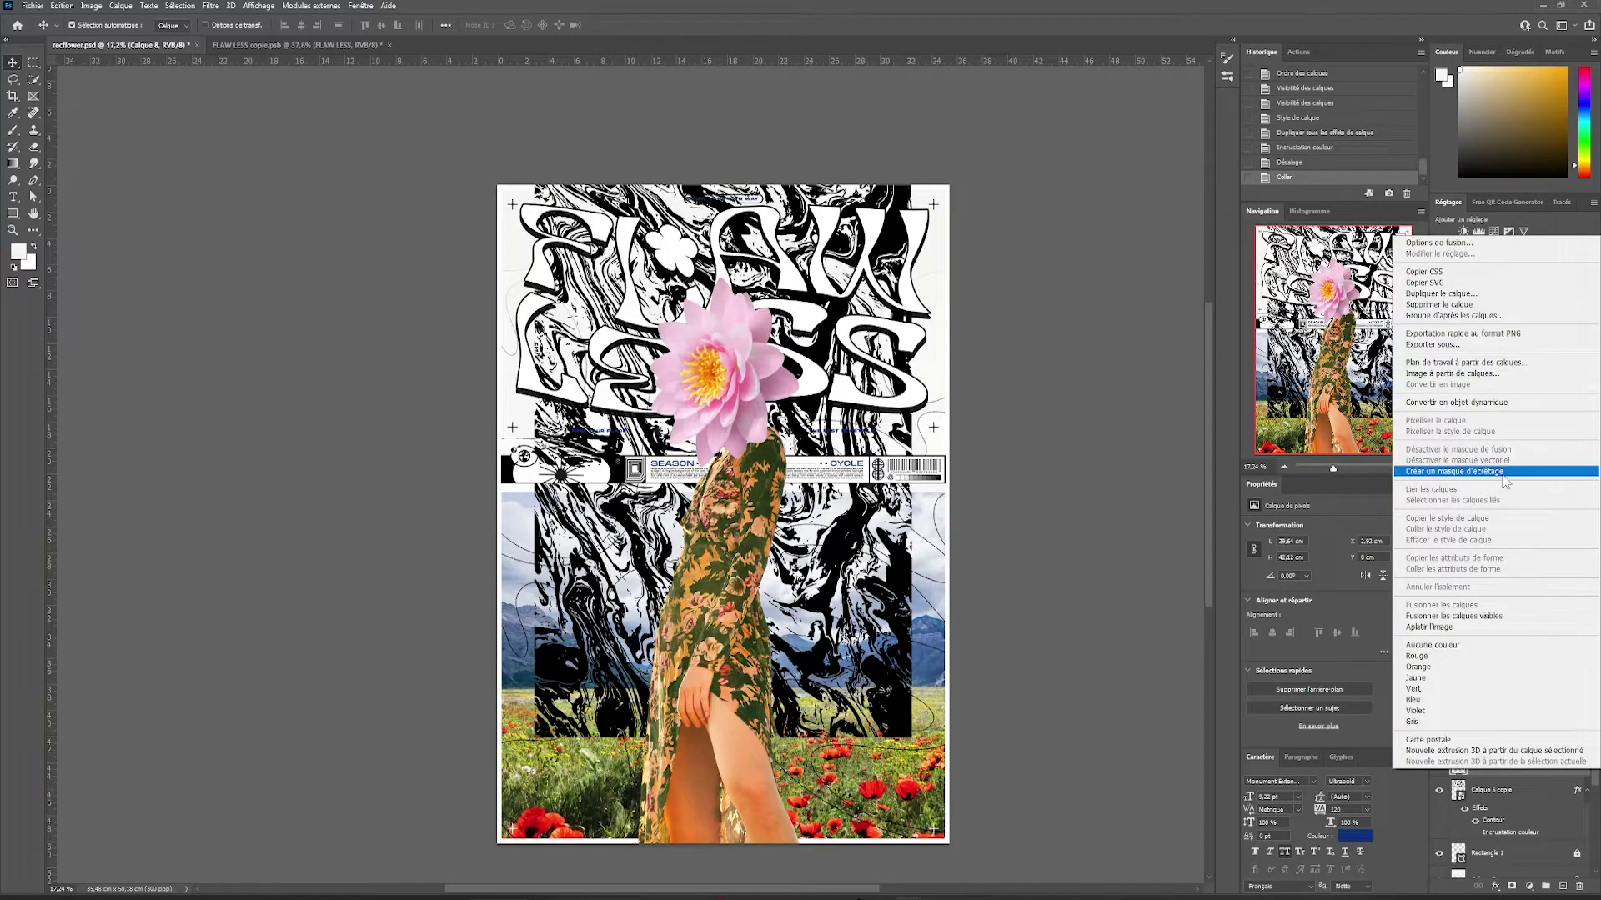
{"action": "left_click", "coordinate": [1493, 471]}
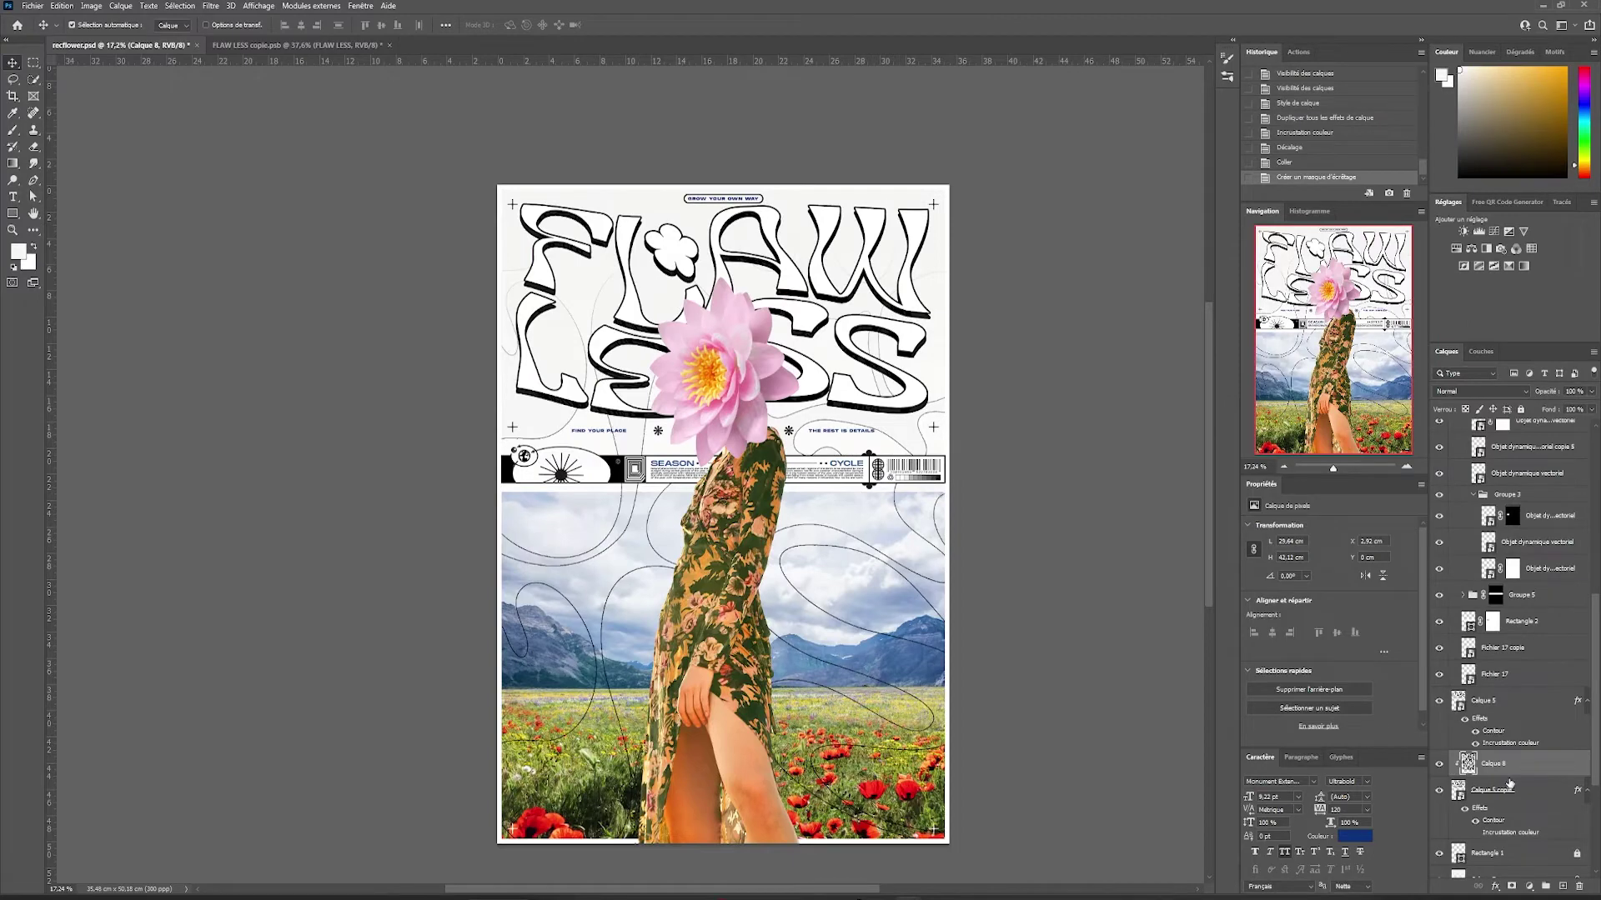
- Rotate the clipped marbled texture by -90° and give it a white colour overlay
{"action": "key", "text": "ctrl+t"}
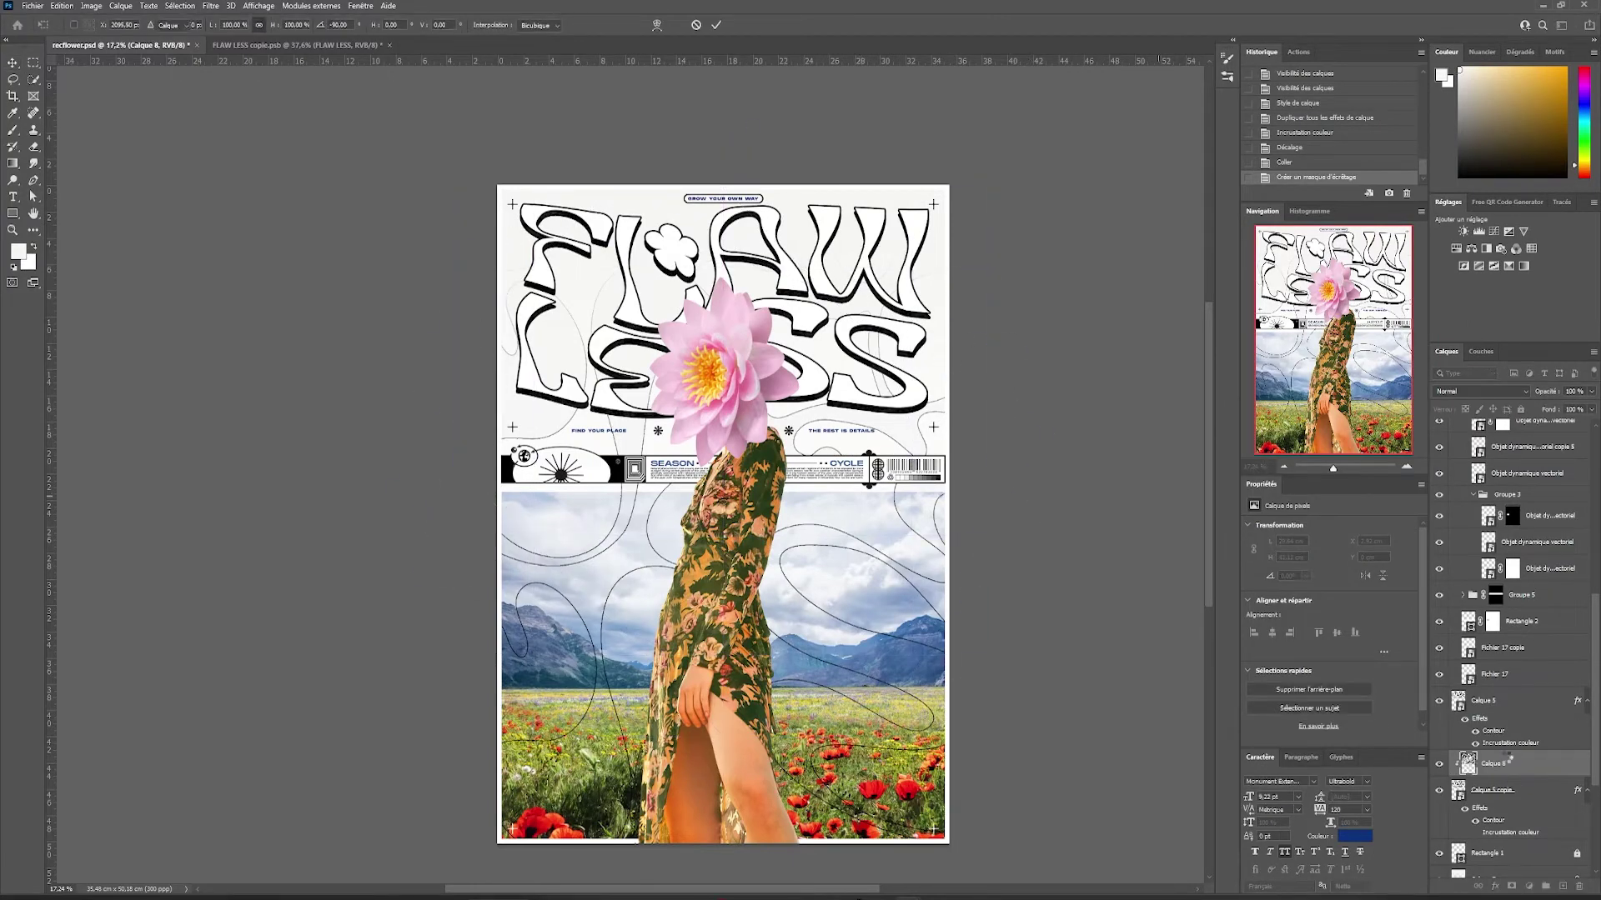
{"action": "key", "text": "Return"}
{"action": "double_click", "coordinate": [1547, 772]}
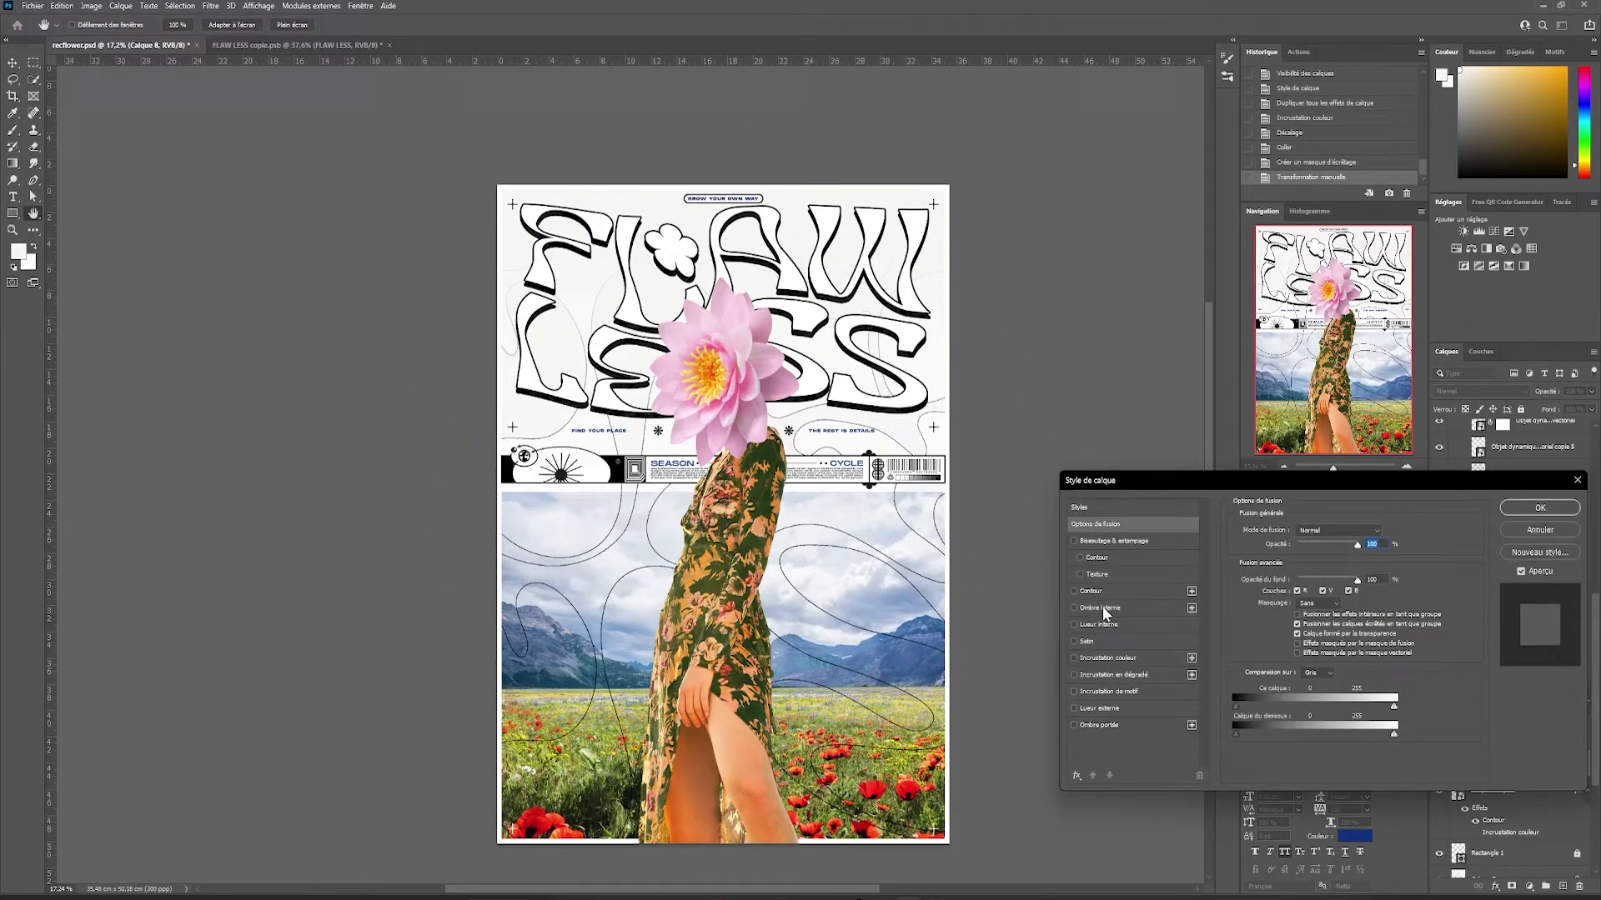
{"action": "left_click", "coordinate": [1074, 658]}
{"action": "left_click", "coordinate": [1540, 507]}
- Place a copy of the smiley deformed graphic, about 1.5 cm wide and slightly tilted, in the centre of the lettering's flower symbol
{"action": "scroll", "coordinate": [826, 266], "scroll_direction": "up", "scroll_amount": 5}
{"action": "scroll", "coordinate": [662, 454], "scroll_direction": "down", "scroll_amount": 2}
{"action": "key", "text": "ctrl+t"}
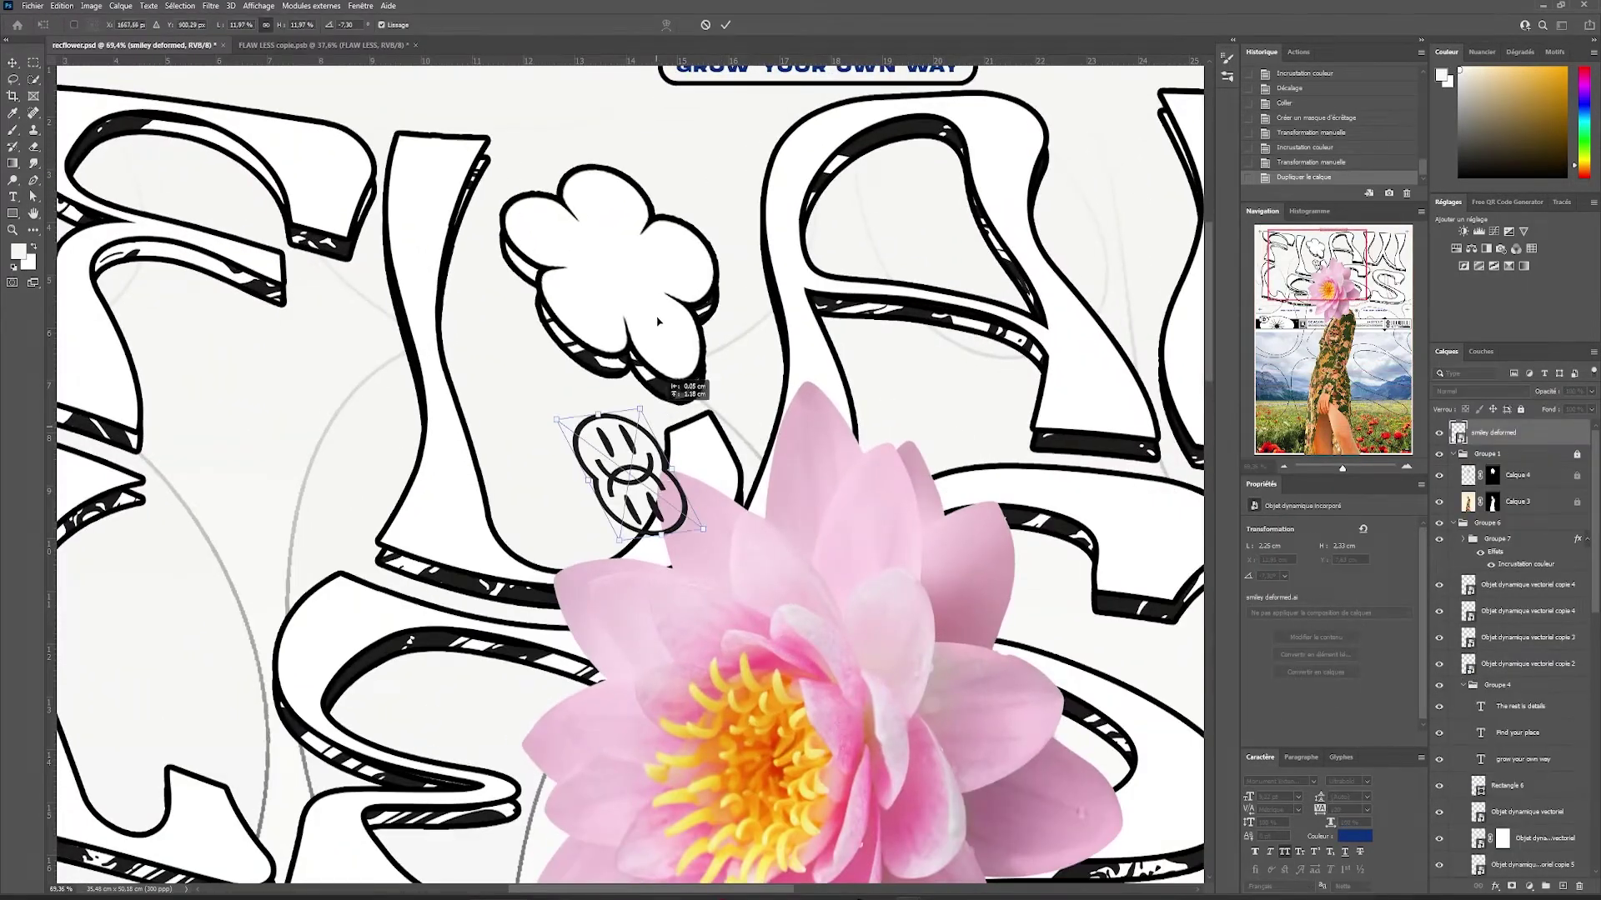
{"action": "left_click_drag", "start_coordinate": [615, 458], "coordinate": [675, 212]}
{"action": "key", "text": "Return"}
{"action": "key", "text": "ctrl+0"}
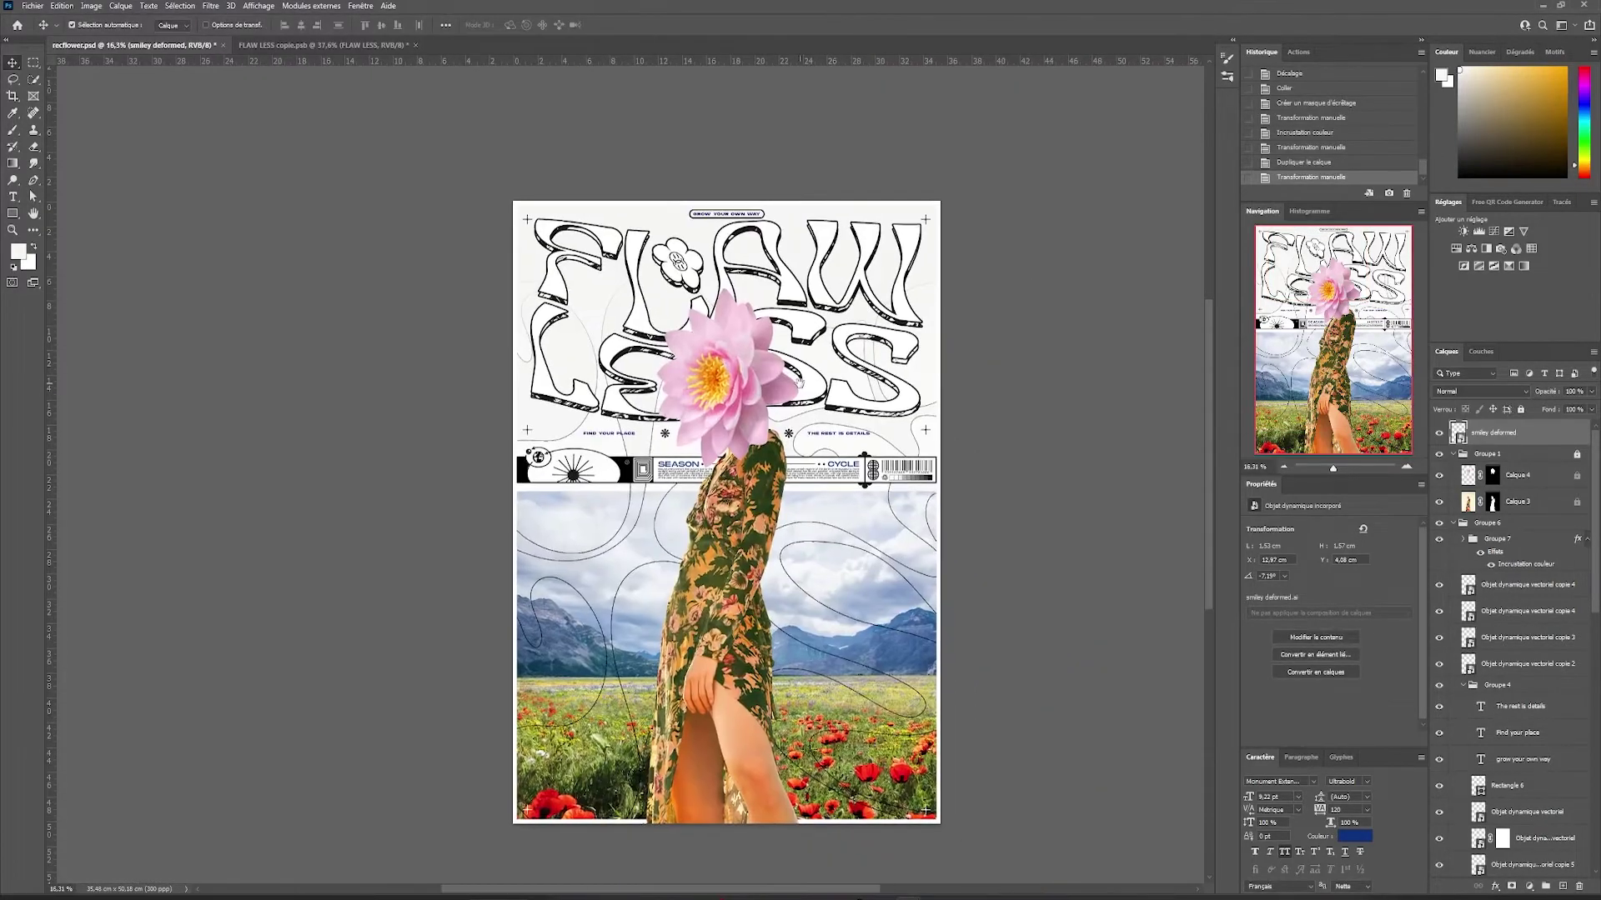
- Select the FLAW LESS lettering layers together with the smiley and compress them slightly in height by lowering their upper edge
{"action": "left_click", "coordinate": [798, 382]}
{"action": "scroll", "coordinate": [676, 253], "scroll_direction": "up", "scroll_amount": 8}
{"action": "left_click", "coordinate": [679, 263]}
{"action": "left_click", "coordinate": [809, 250]}
{"action": "scroll", "coordinate": [1544, 682], "scroll_direction": "down", "scroll_amount": 3}
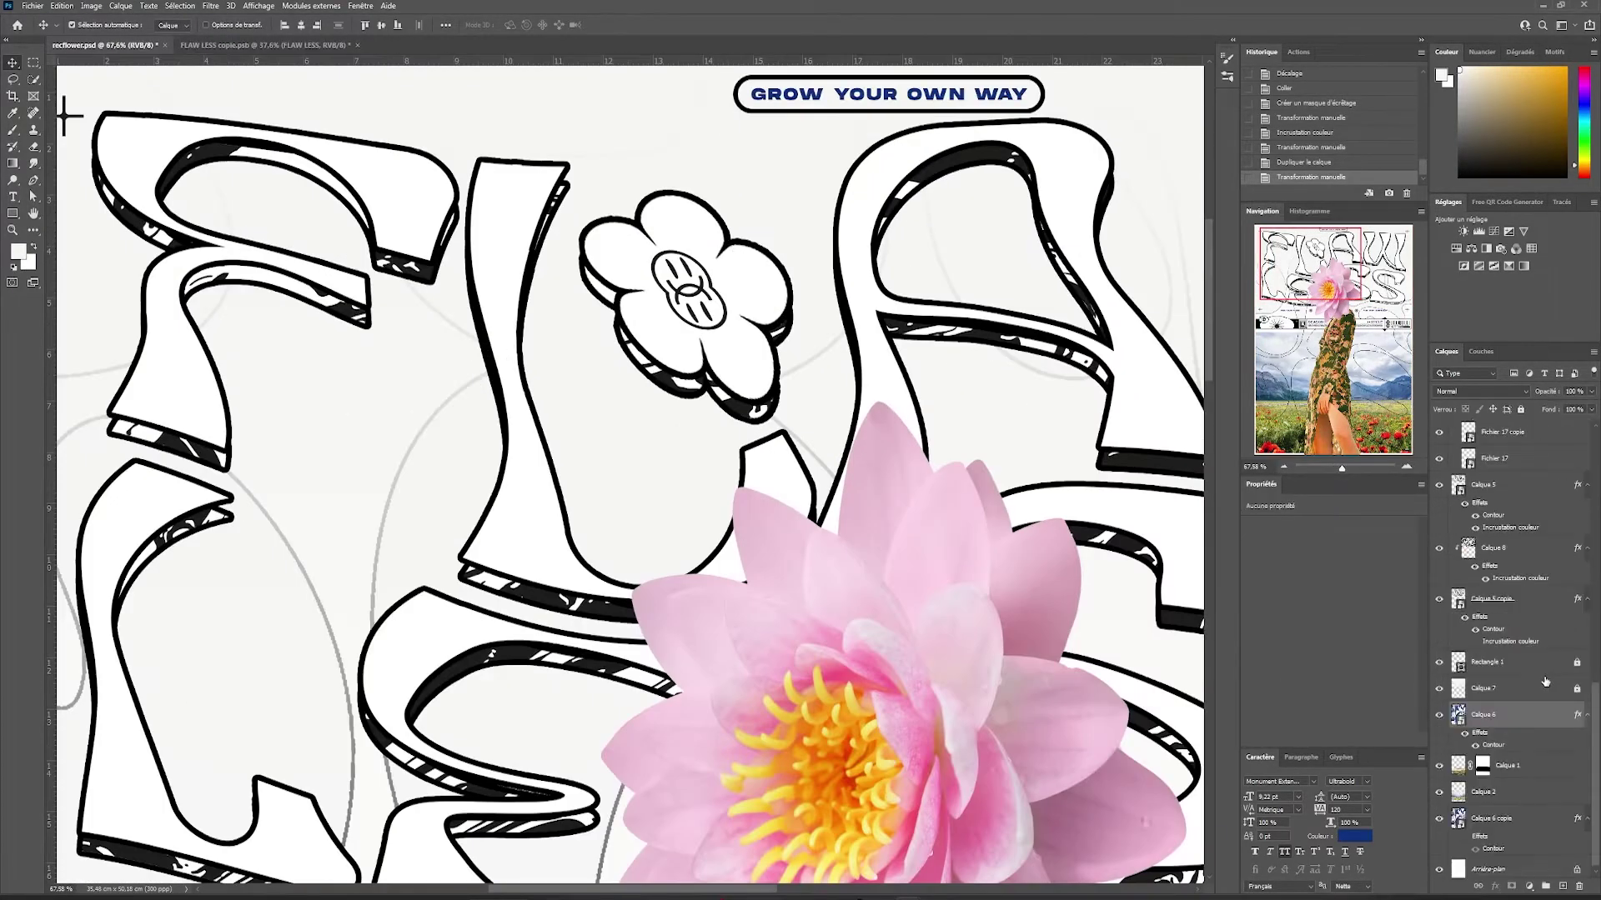
{"action": "left_click", "coordinate": [951, 404]}
{"action": "left_click", "coordinate": [1146, 416]}
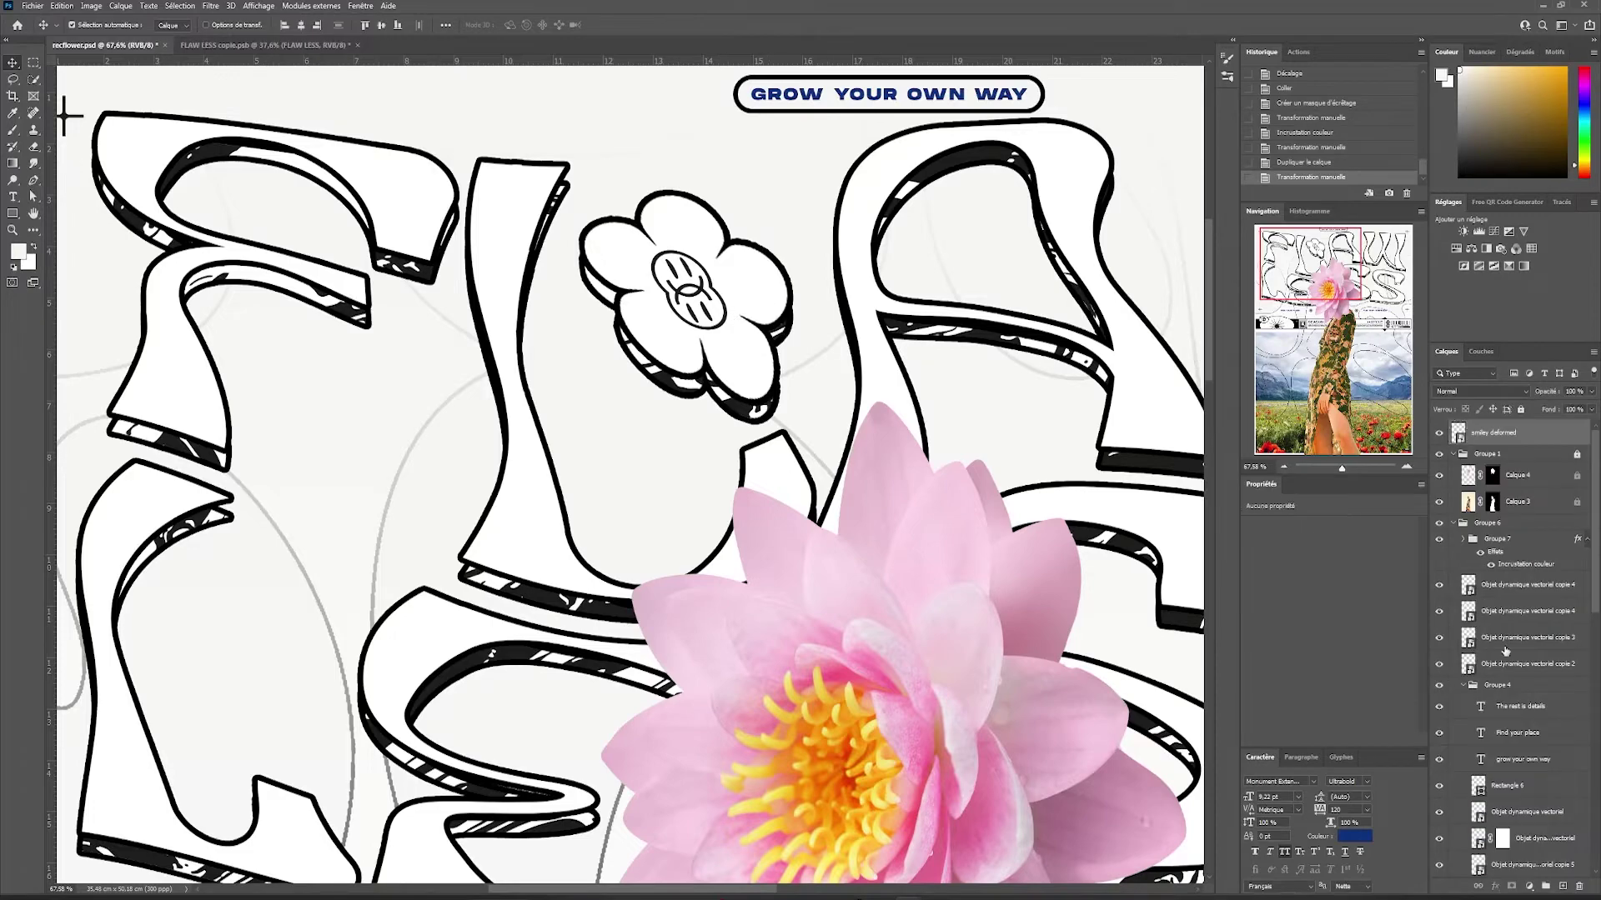
{"action": "left_click", "coordinate": [1525, 577], "text": "ctrl"}
{"action": "left_click", "coordinate": [1525, 628], "text": "ctrl"}
{"action": "scroll", "coordinate": [770, 508], "scroll_direction": "down", "scroll_amount": 7}
{"action": "key", "text": "ctrl+t"}
{"action": "left_click_drag", "start_coordinate": [802, 350], "coordinate": [802, 362]}
{"action": "key", "text": "Return"}
- Compress the lettering layers and smiley slightly again by raising their lower edge, leaving the lettering about 15.3 cm high
{"action": "left_click_drag", "start_coordinate": [795, 548], "coordinate": [781, 495]}
{"action": "scroll", "coordinate": [781, 495], "scroll_direction": "up", "scroll_amount": 2}
{"action": "key", "text": "ctrl+t"}
{"action": "left_click_drag", "start_coordinate": [794, 658], "coordinate": [796, 653]}
{"action": "key", "text": "Return"}
- Nudge the GROW YOUR OWN WAY text and its rounded outline together slightly down
{"action": "left_click", "coordinate": [814, 314]}
{"action": "scroll", "coordinate": [819, 284], "scroll_direction": "up", "scroll_amount": 10}
{"action": "left_click", "coordinate": [890, 204]}
{"action": "left_click", "coordinate": [853, 362]}
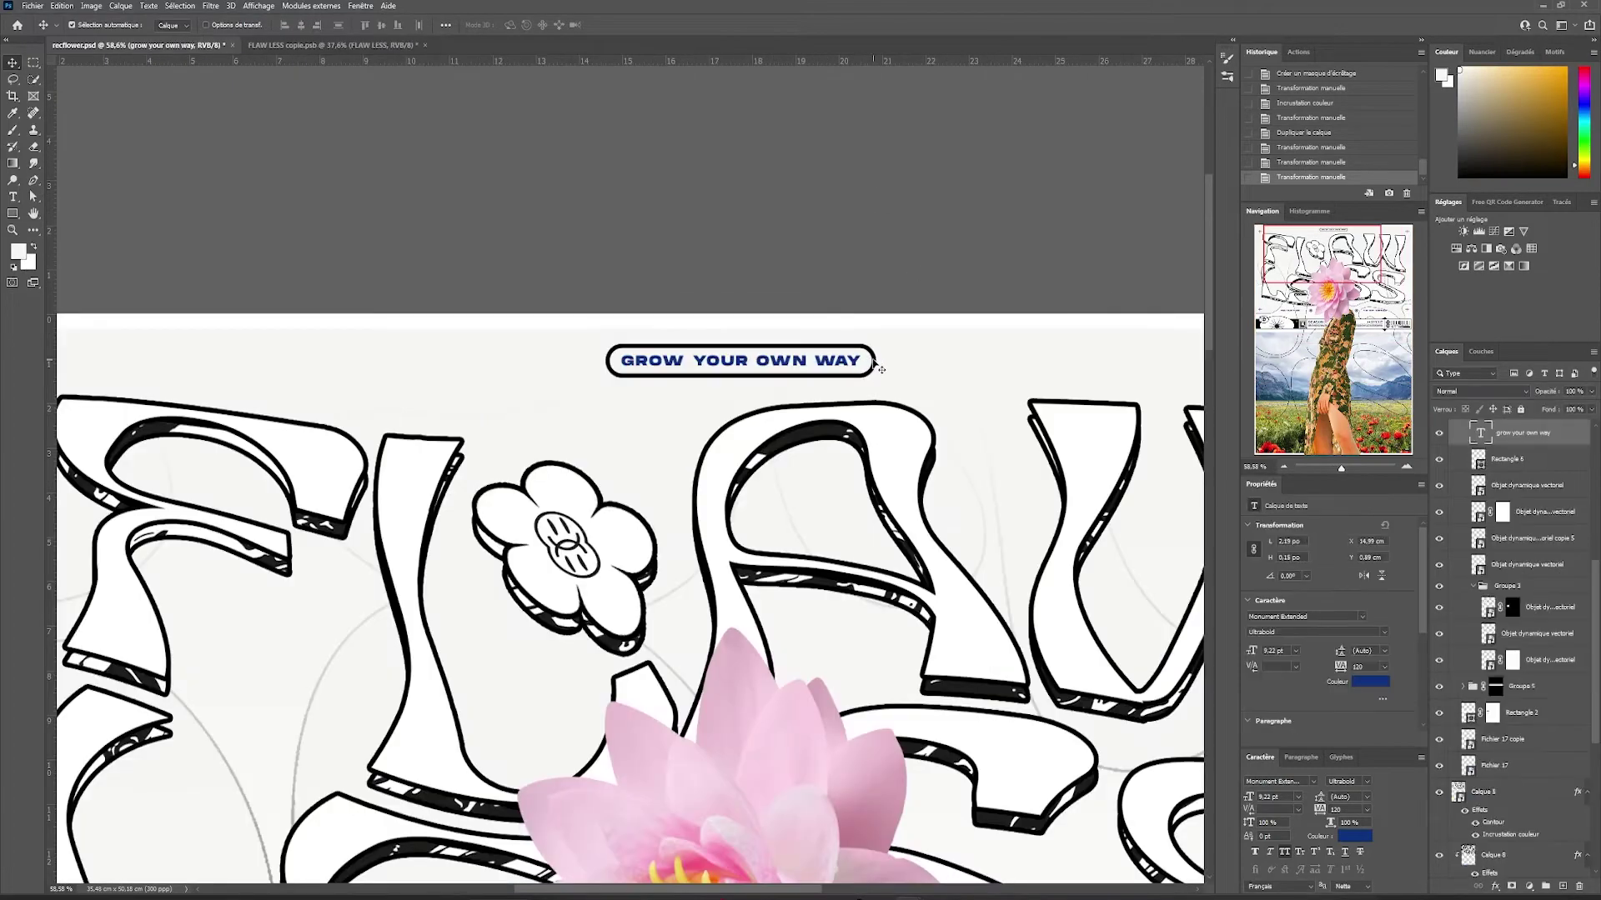
{"action": "left_click", "coordinate": [875, 363], "text": "shift"}
{"action": "left_click_drag", "start_coordinate": [875, 362], "coordinate": [875, 369]}
- Move the smiley deformed layer into Groupe 6, directly above Groupe 4
{"action": "scroll", "coordinate": [875, 369], "scroll_direction": "down", "scroll_amount": 4}
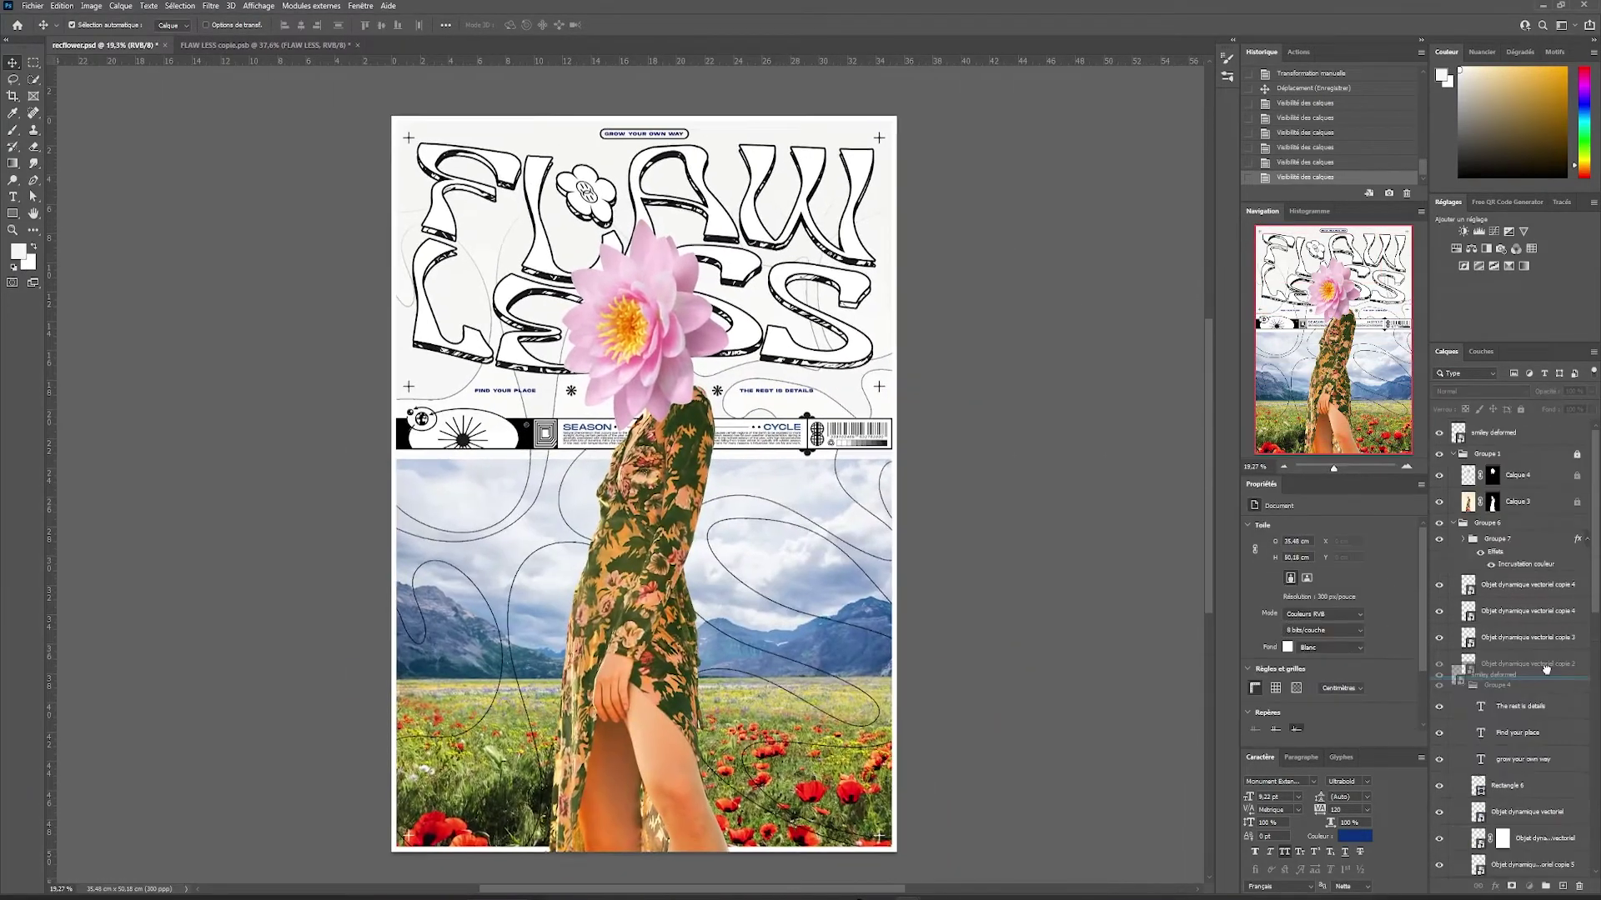
{"action": "left_click_drag", "start_coordinate": [1546, 669], "coordinate": [1547, 669]}
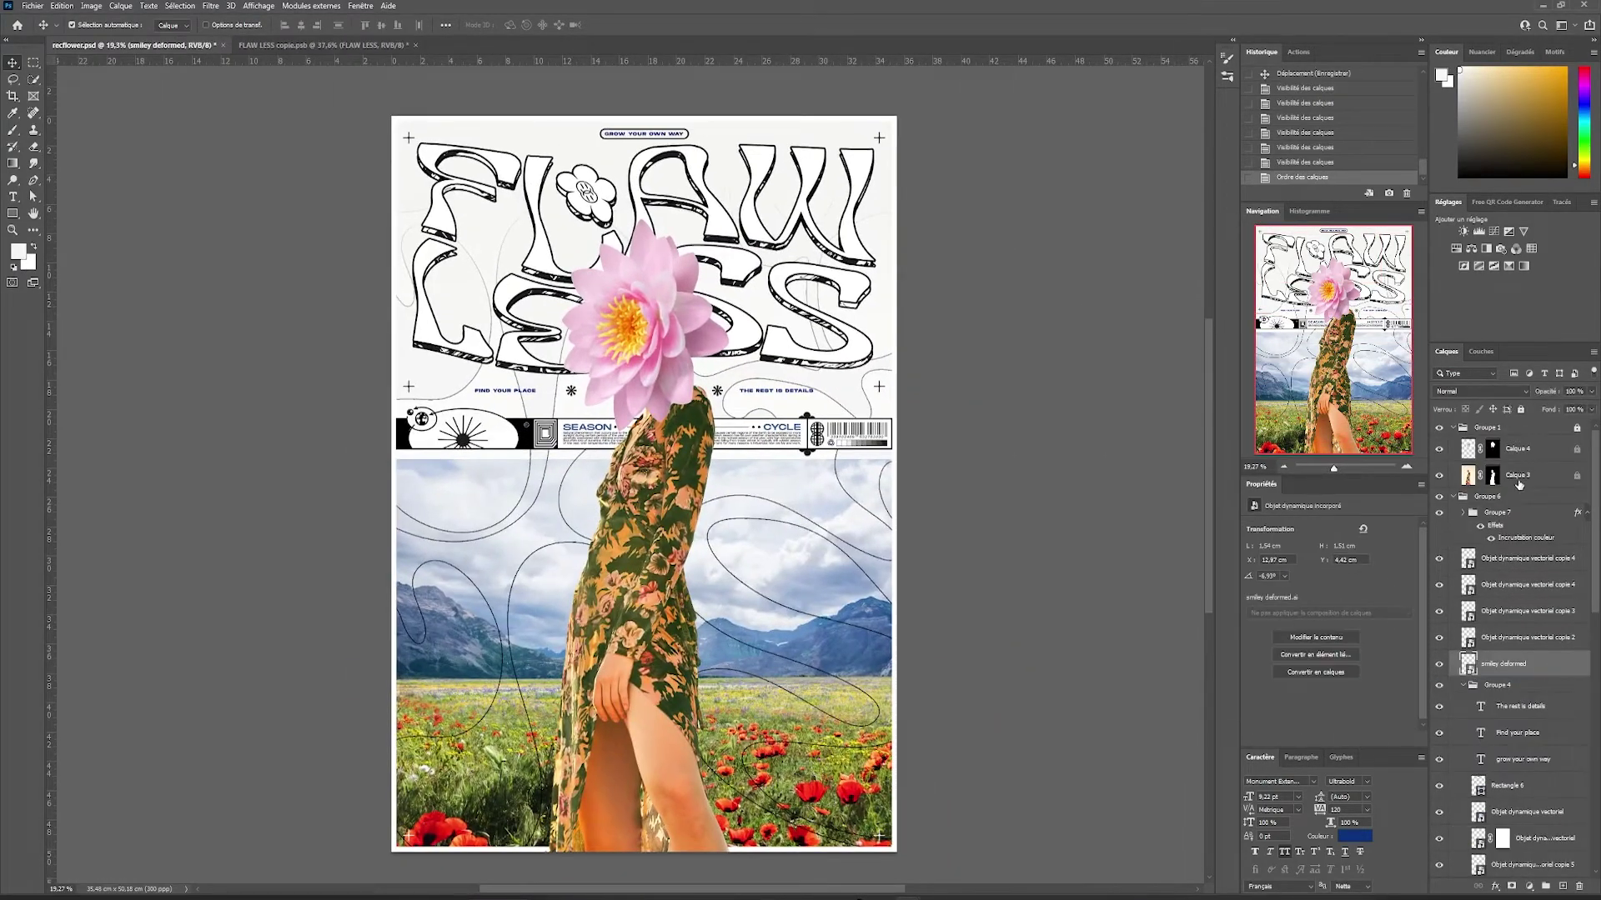
- Add a gradient map adjustment layer above all the poster layers
{"action": "left_click", "coordinate": [1530, 430]}
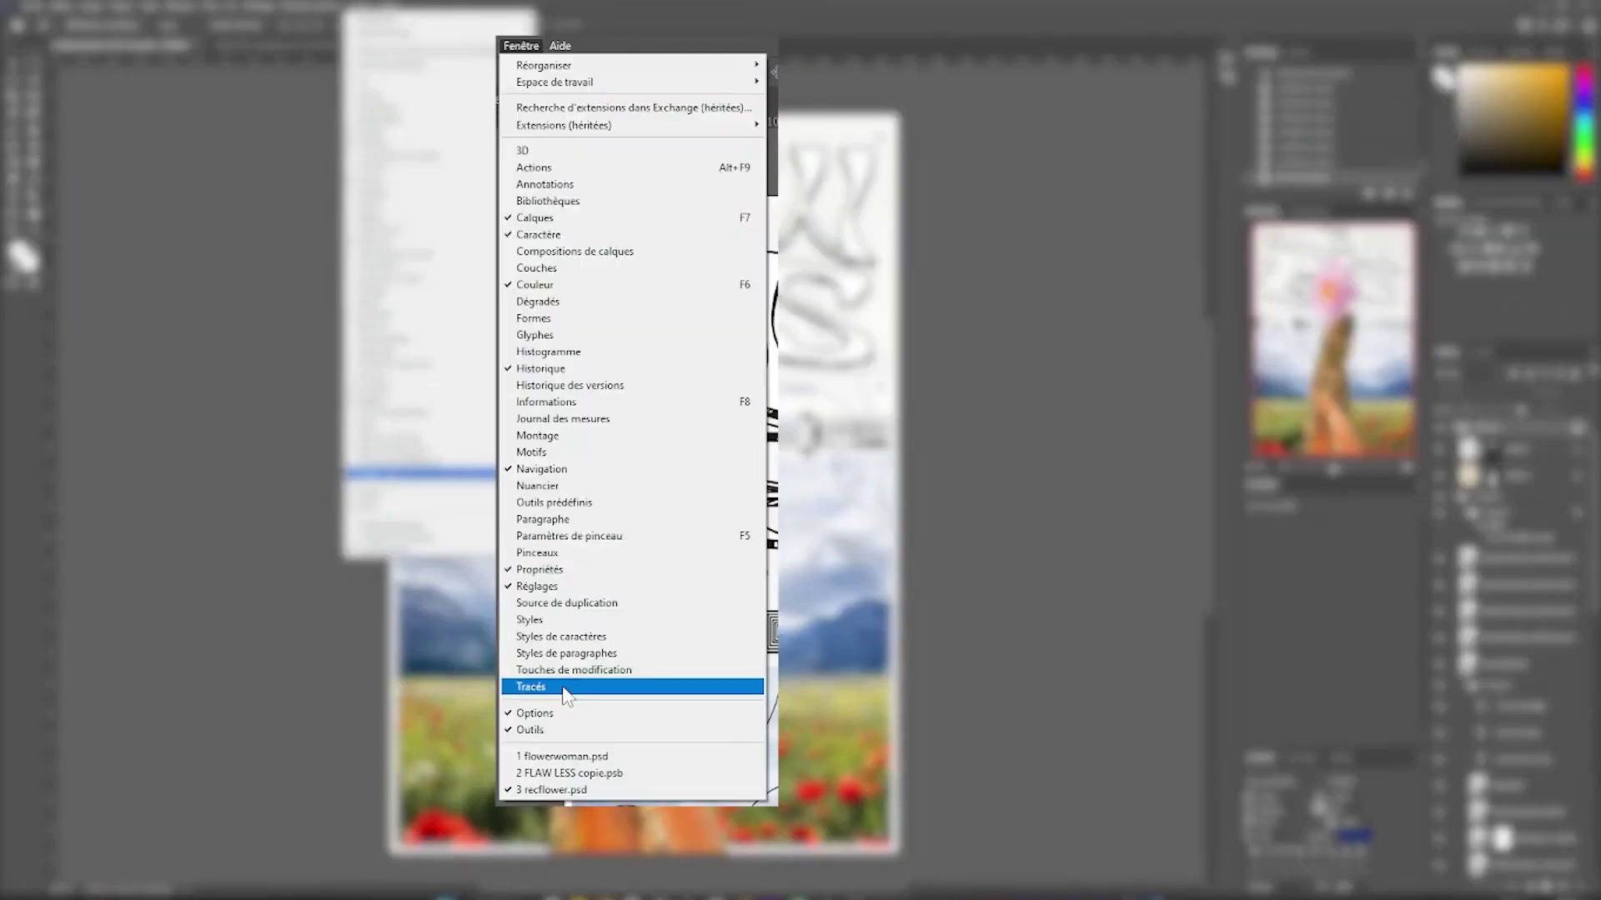
{"action": "left_click", "coordinate": [1577, 323]}
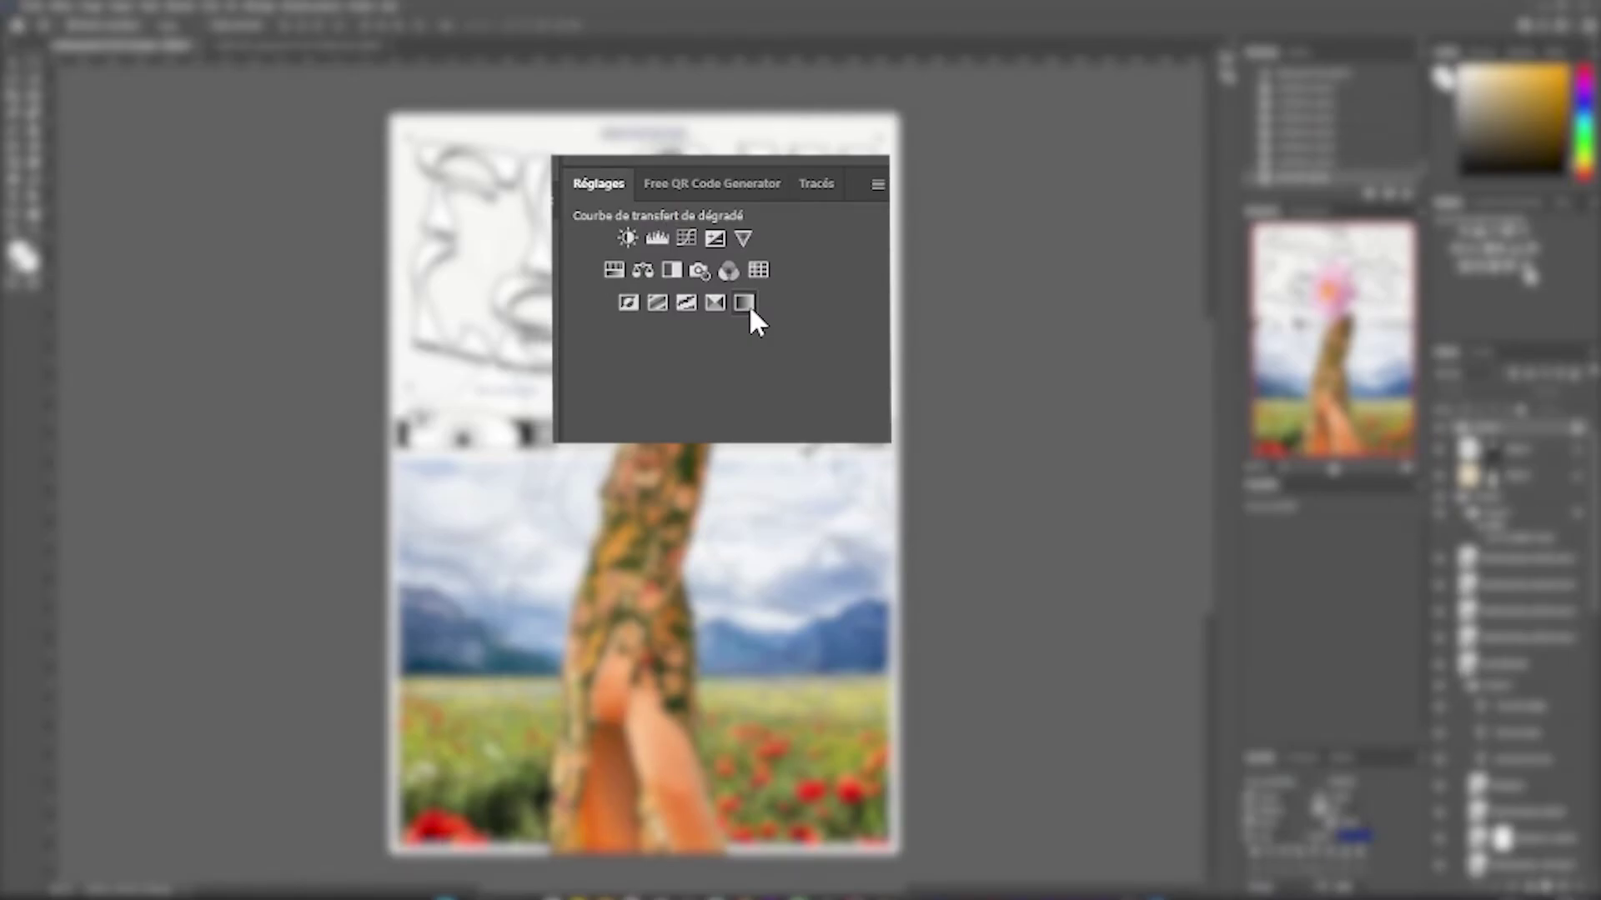
{"action": "left_click", "coordinate": [1524, 266]}
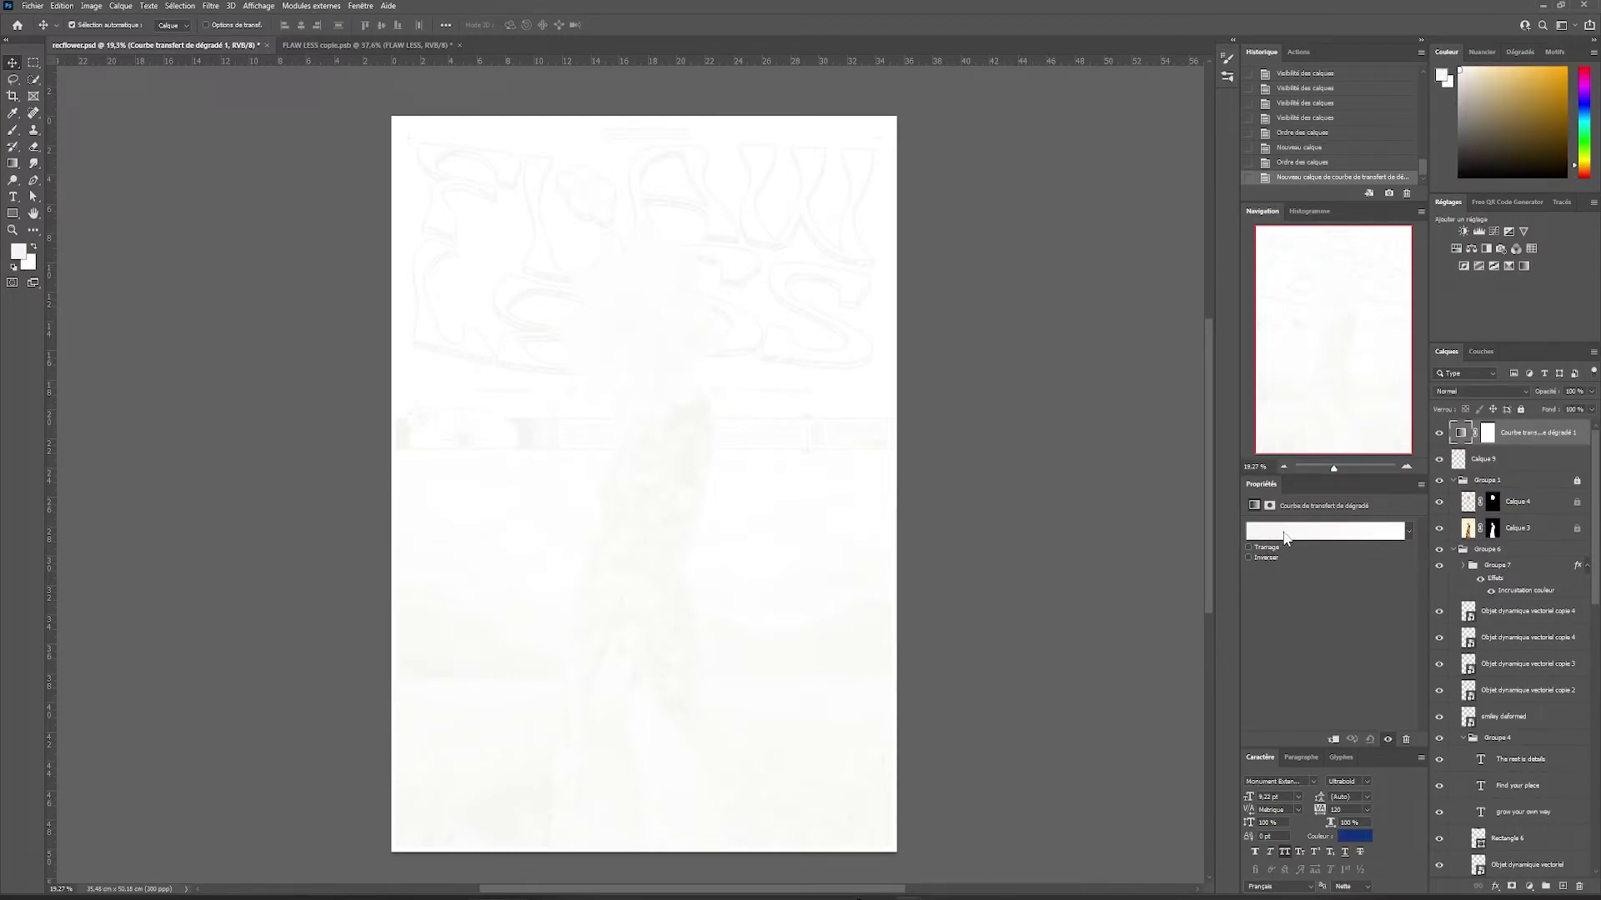
- Set the gradient map's highlight colour to pale cream #fff2c6
{"action": "left_click", "coordinate": [1285, 535]}
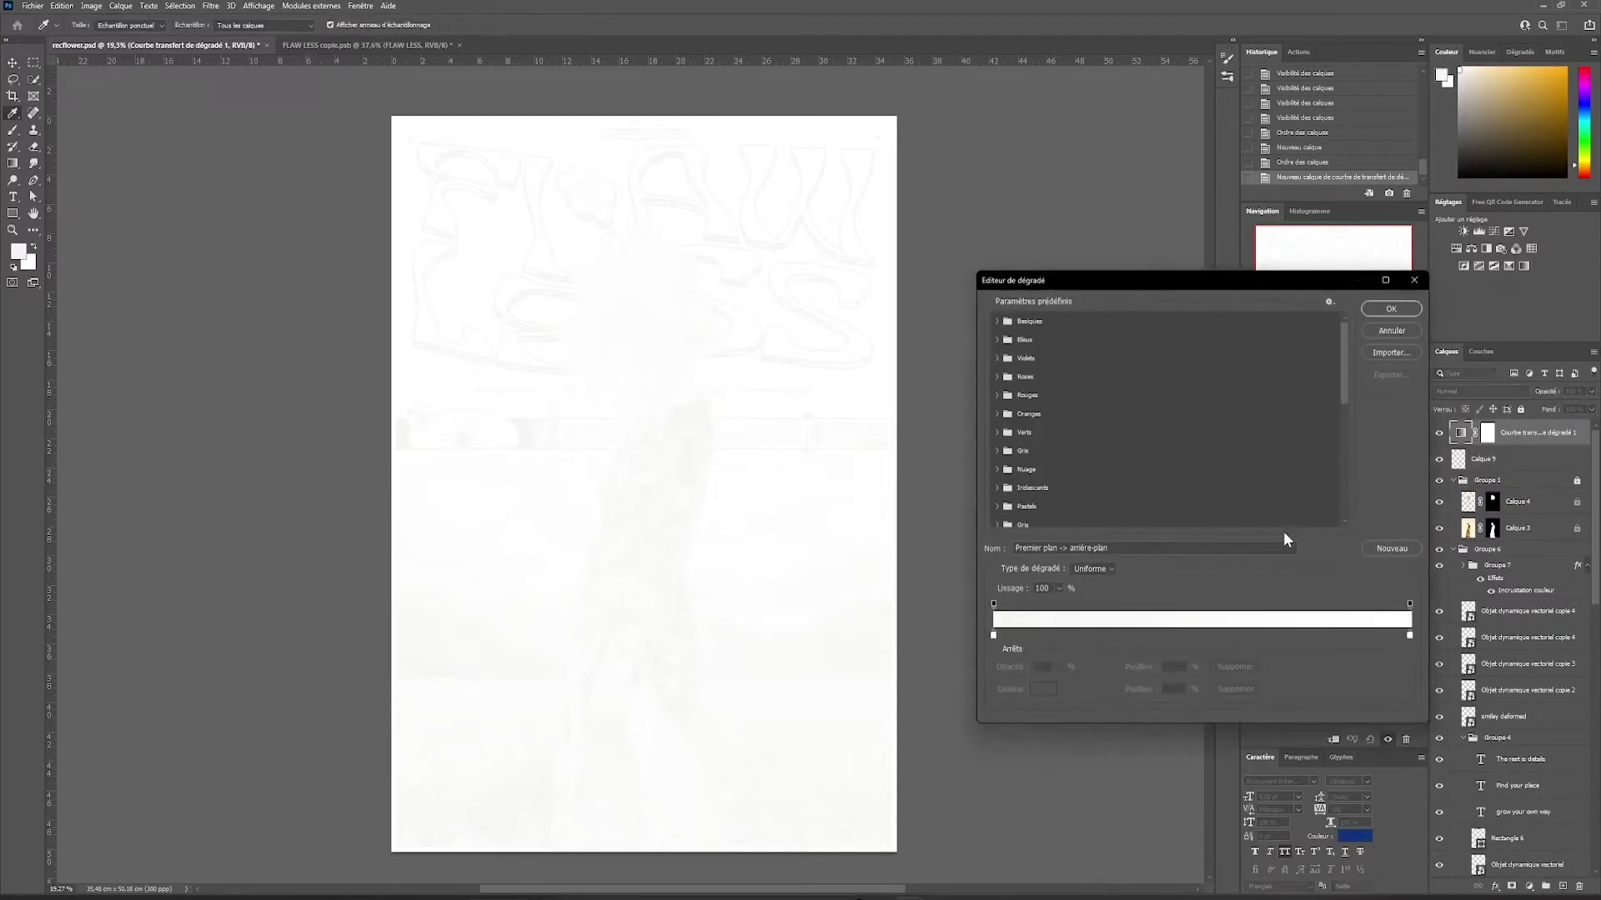
{"action": "double_click", "coordinate": [1412, 636]}
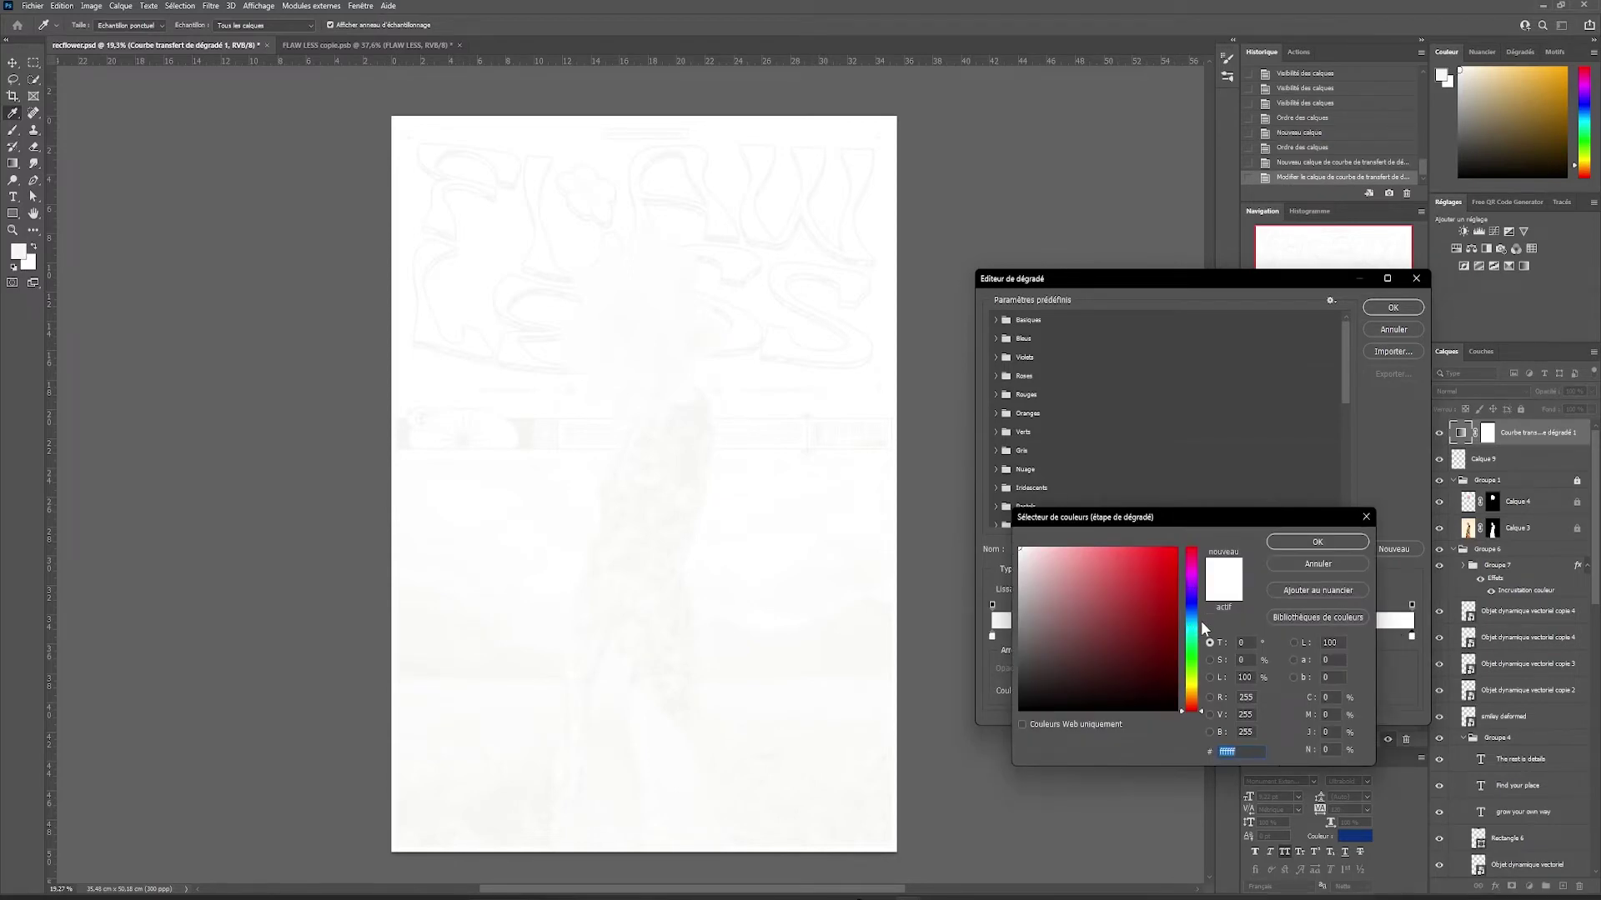
{"action": "left_click", "coordinate": [1196, 690]}
{"action": "left_click", "coordinate": [1108, 560]}
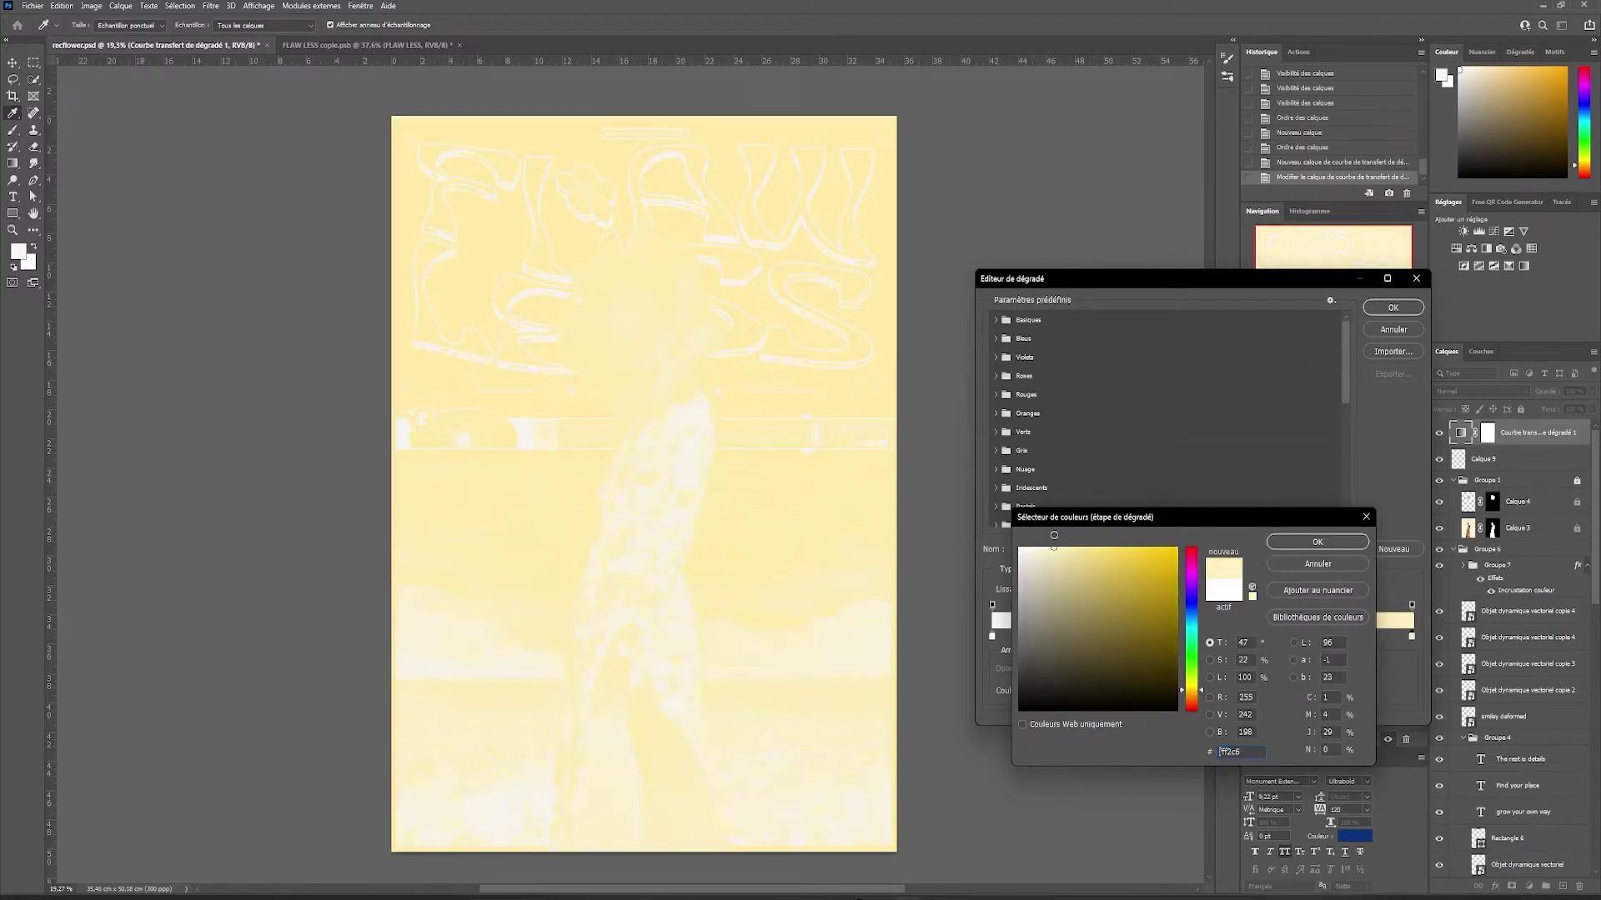
{"action": "left_click", "coordinate": [1317, 541]}
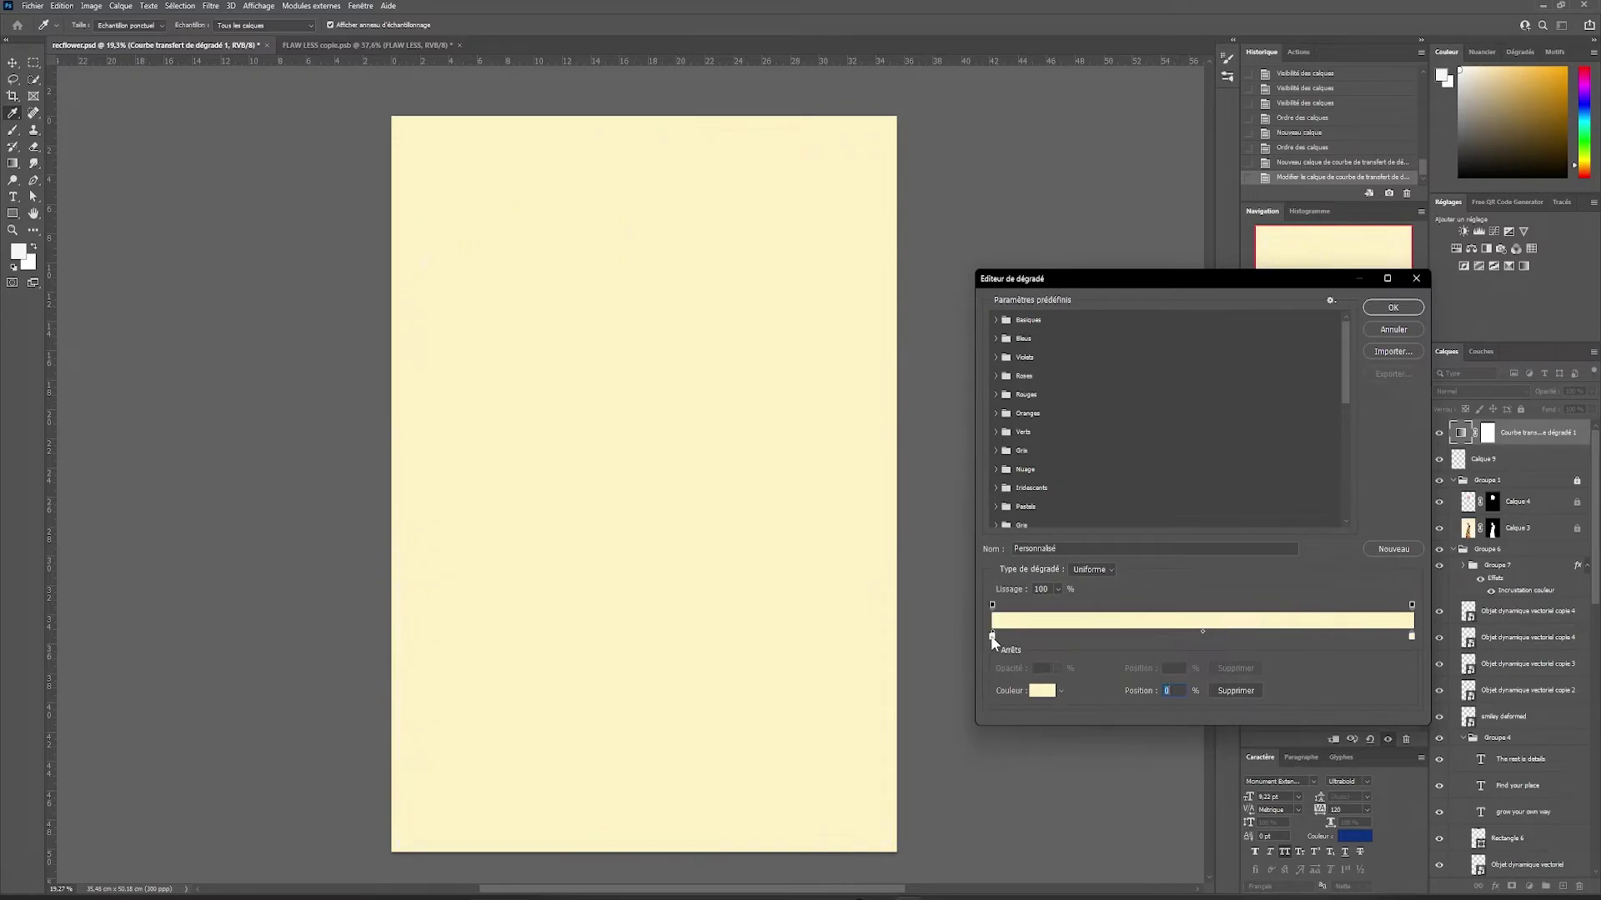
- Set the gradient map's shadow colour to royal blue #1836b8 and apply the gradient
{"action": "double_click", "coordinate": [992, 636]}
{"action": "left_click", "coordinate": [1196, 608]}
{"action": "mouse_move", "coordinate": [1109, 552]}
{"action": "left_mouse_down"}
{"action": "mouse_move", "coordinate": [1148, 544]}
{"action": "mouse_move", "coordinate": [1160, 581]}
{"action": "mouse_move", "coordinate": [1143, 590]}
{"action": "mouse_move", "coordinate": [1158, 588]}
{"action": "left_mouse_up"}
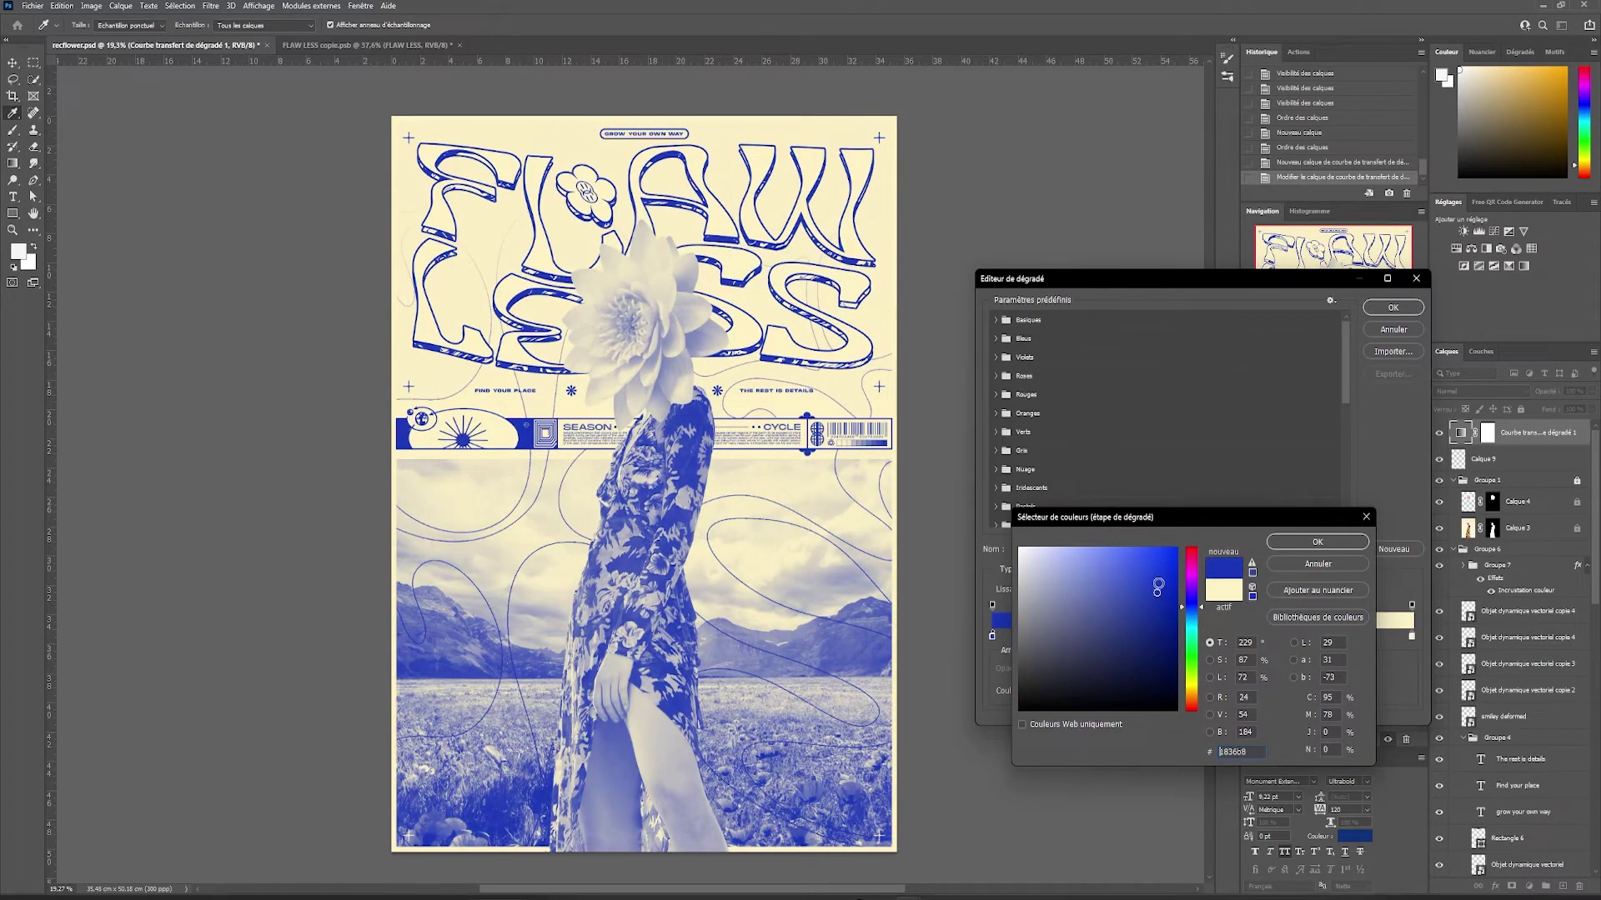
{"action": "left_click", "coordinate": [1317, 542]}
{"action": "left_click_drag", "start_coordinate": [990, 636], "coordinate": [1037, 665]}
{"action": "left_click", "coordinate": [1392, 307]}
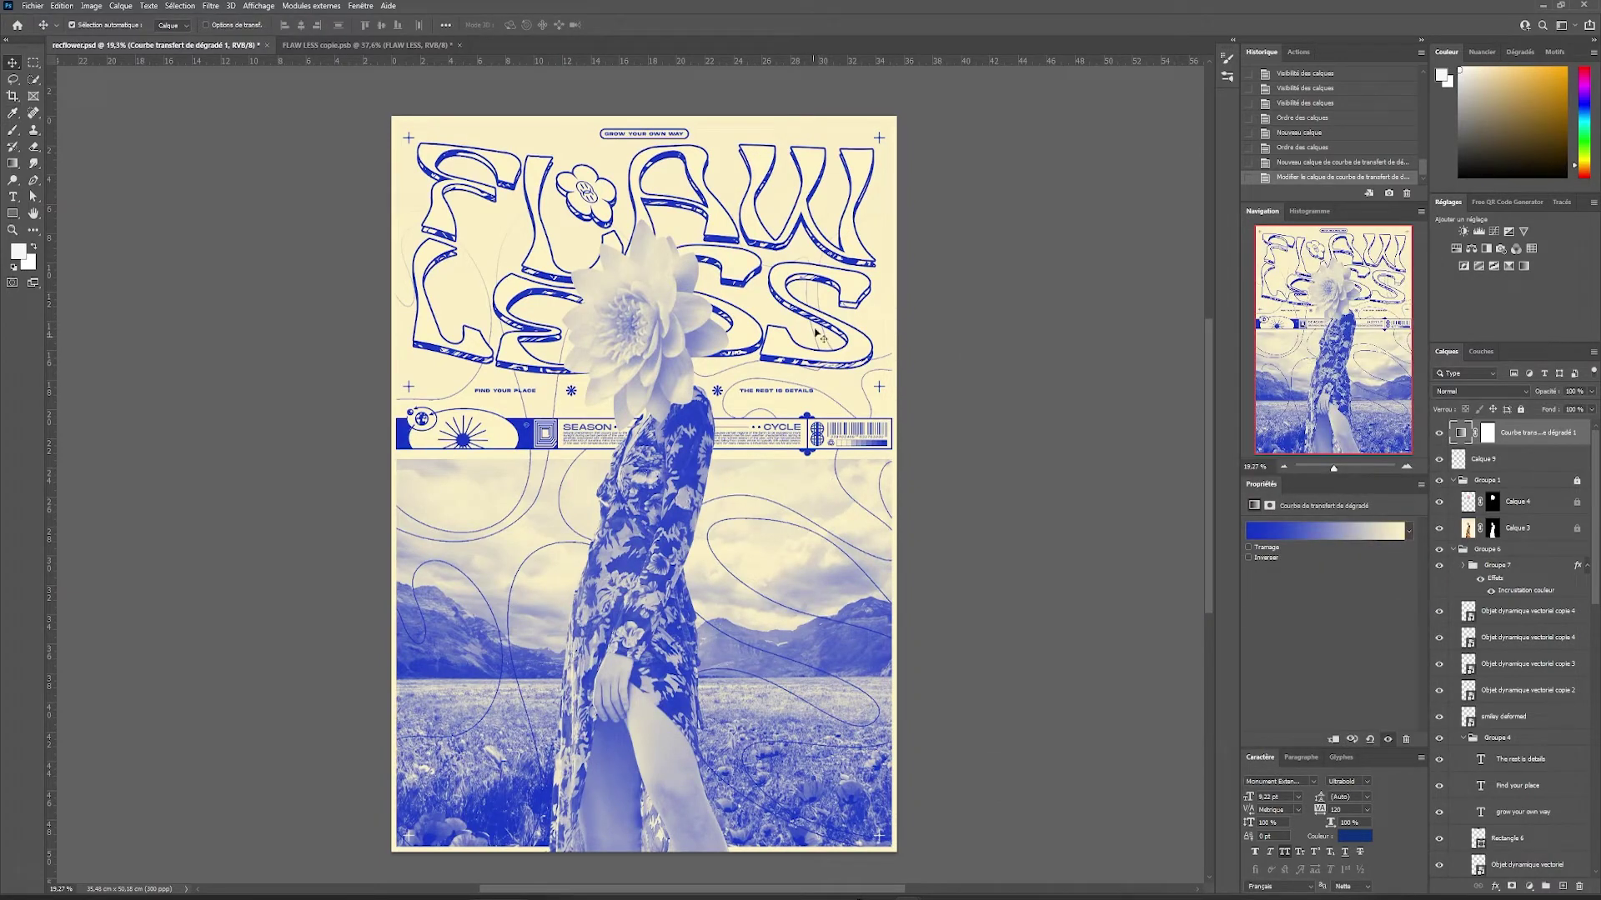
- Unlock the group holding the lotus and woman, and add a white outside stroke to the lotus layer Calque 4
{"action": "left_click", "coordinate": [850, 311]}
{"action": "left_click", "coordinate": [1576, 482]}
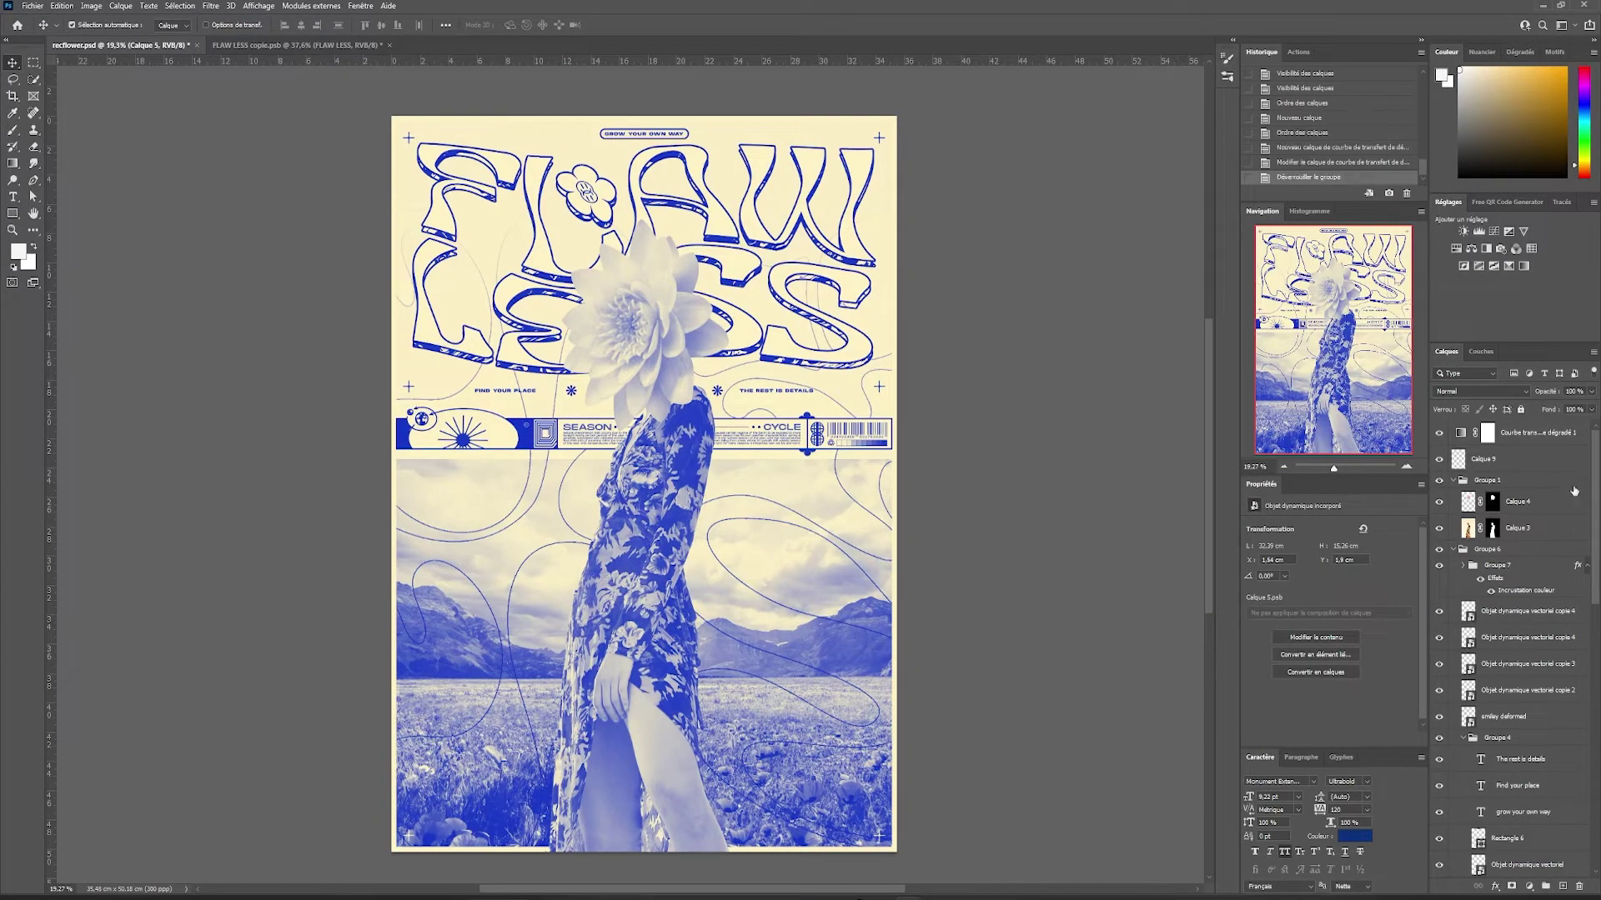
{"action": "left_click", "coordinate": [1545, 508]}
{"action": "double_click", "coordinate": [1555, 507]}
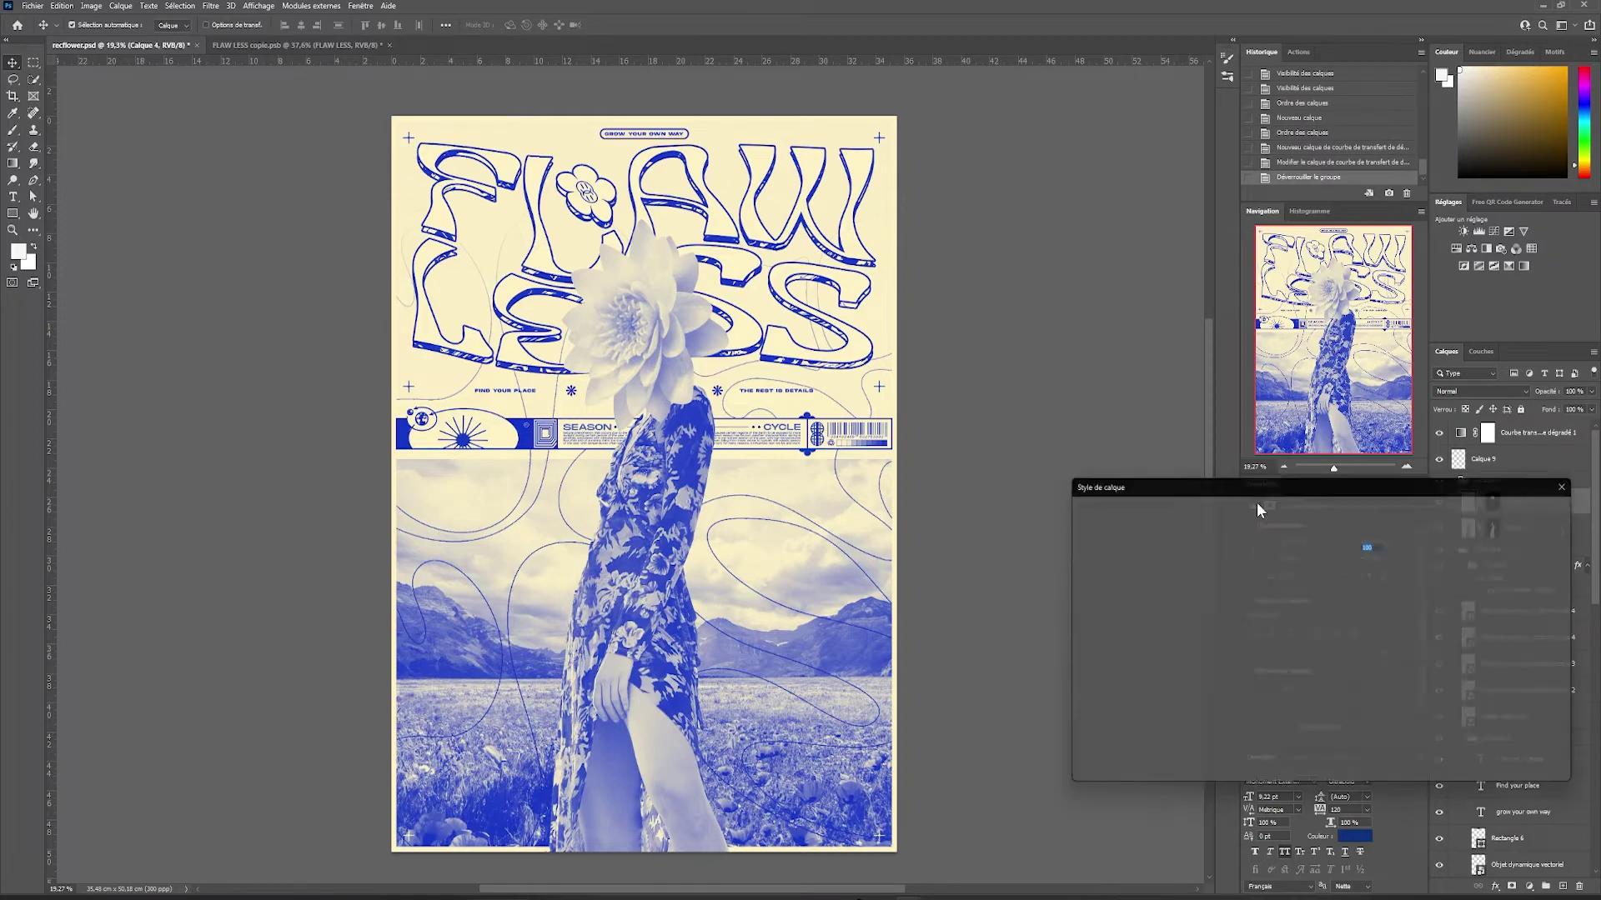
{"action": "left_click", "coordinate": [1102, 591]}
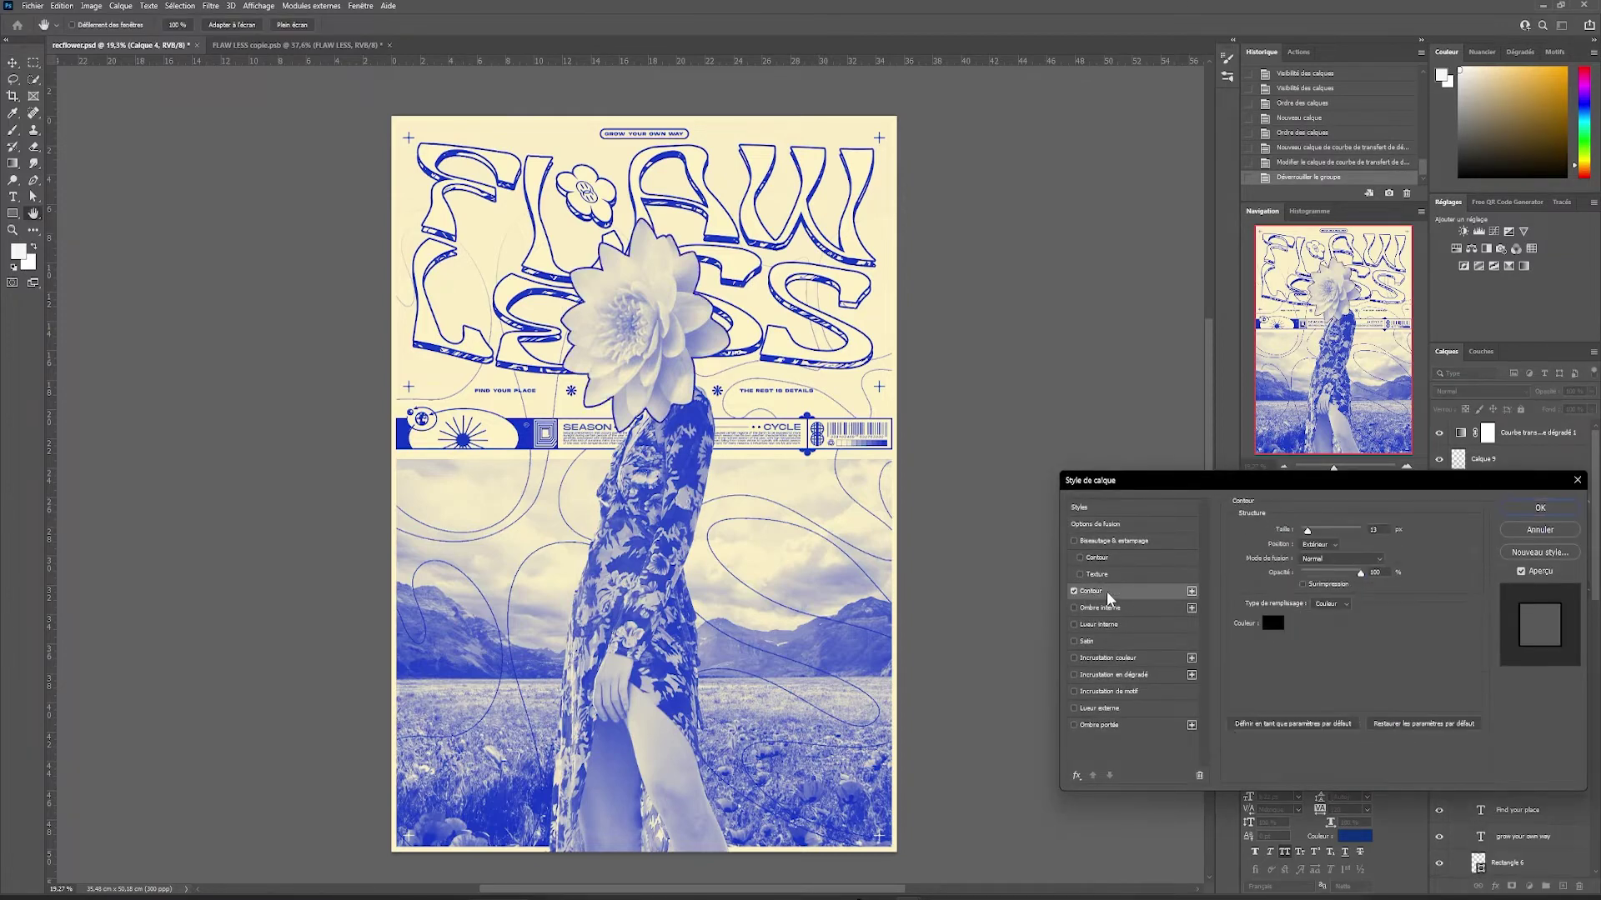
{"action": "left_click", "coordinate": [1279, 624]}
{"action": "left_click", "coordinate": [1020, 548]}
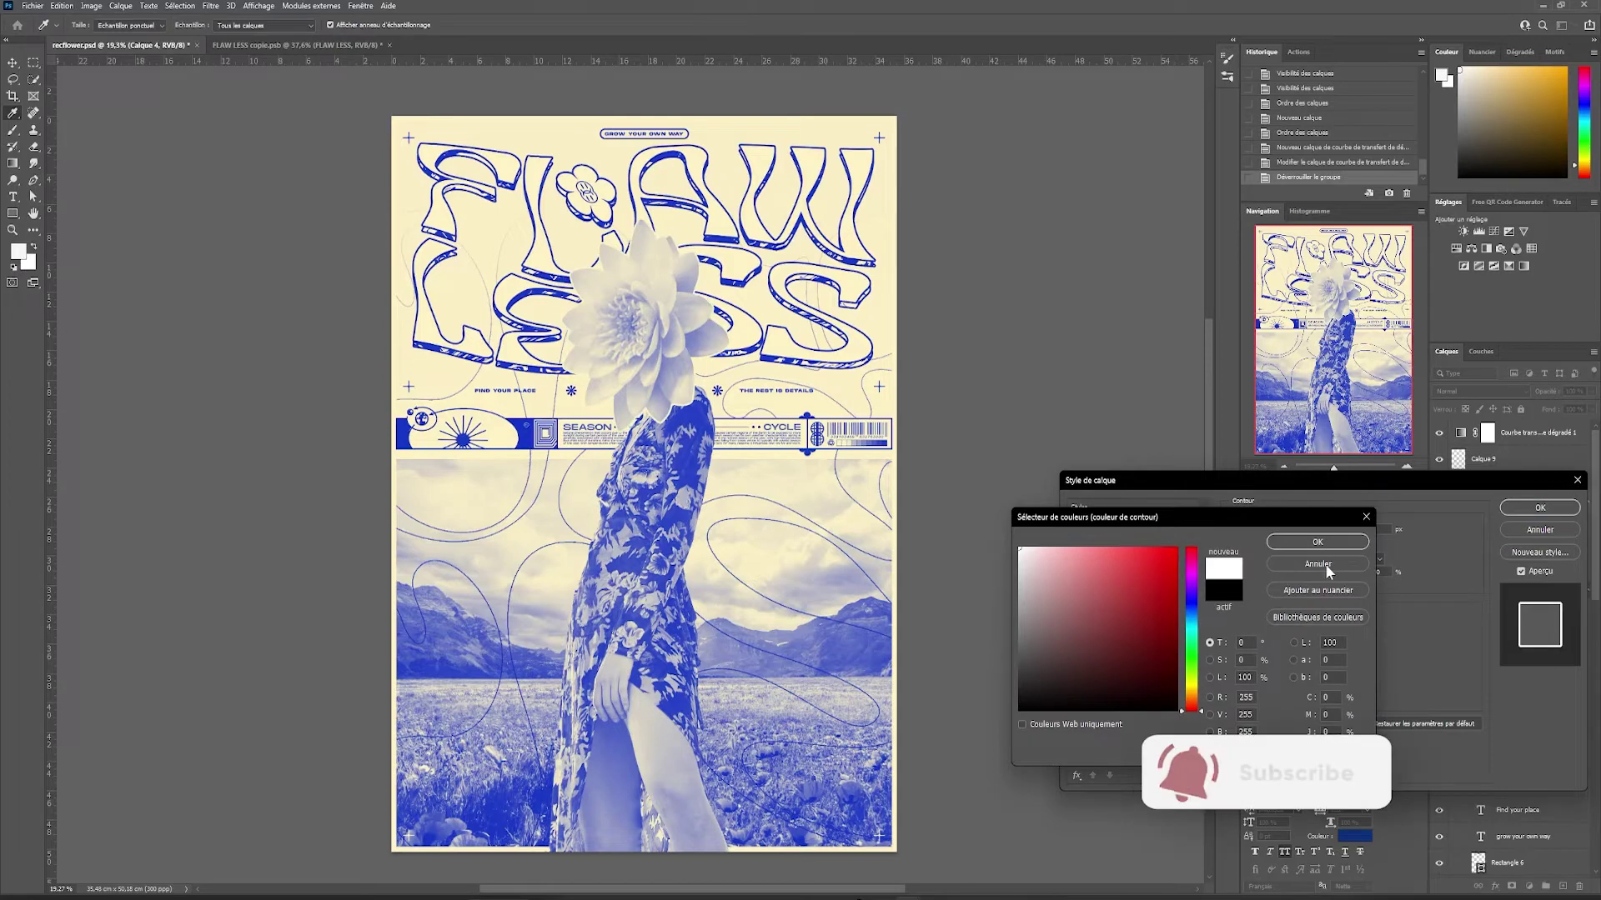
{"action": "left_click", "coordinate": [1317, 543]}
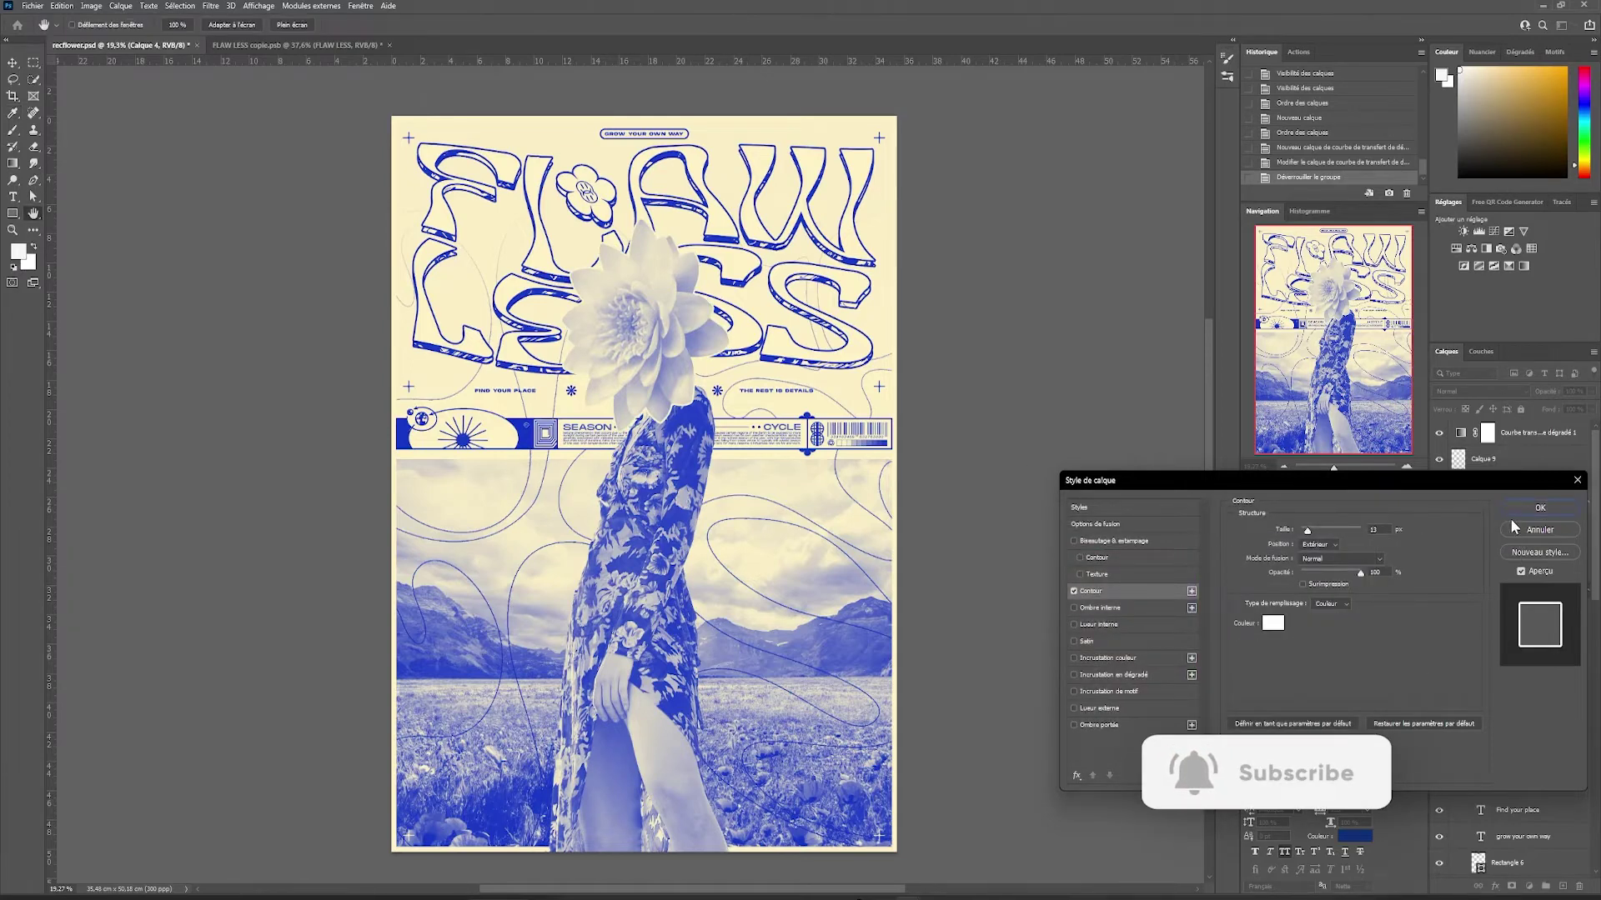
{"action": "left_click", "coordinate": [1540, 508]}
- Add a white outer glow in Superposition mode to the woman's layer Calque 3 and apply the style
{"action": "key", "text": "v"}
{"action": "left_click", "coordinate": [664, 500]}
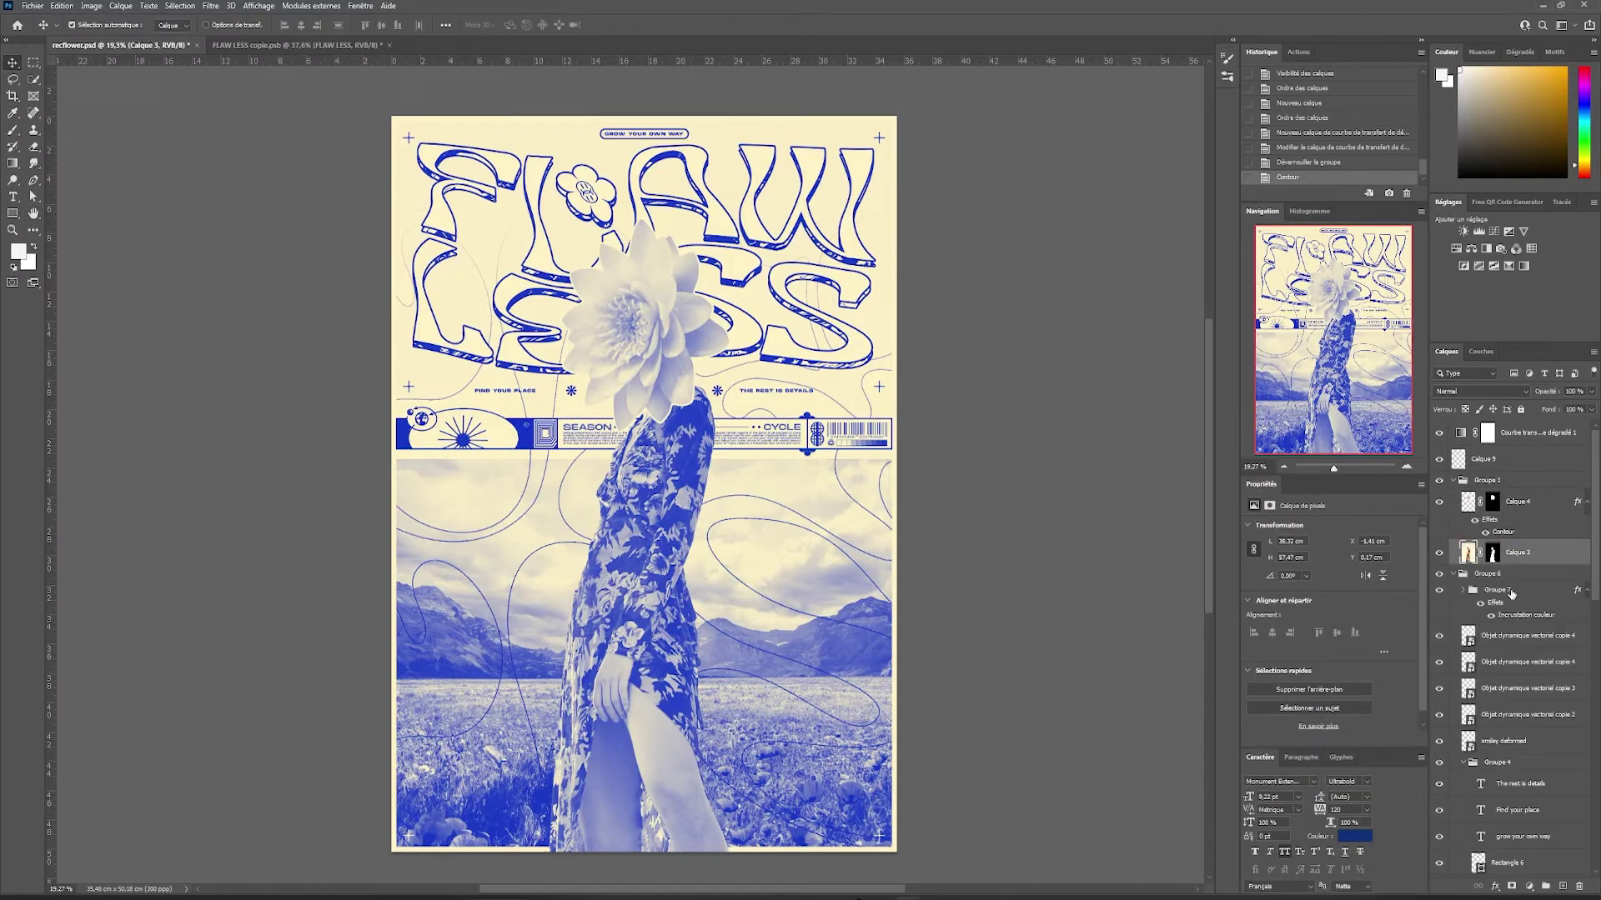
{"action": "double_click", "coordinate": [1547, 565]}
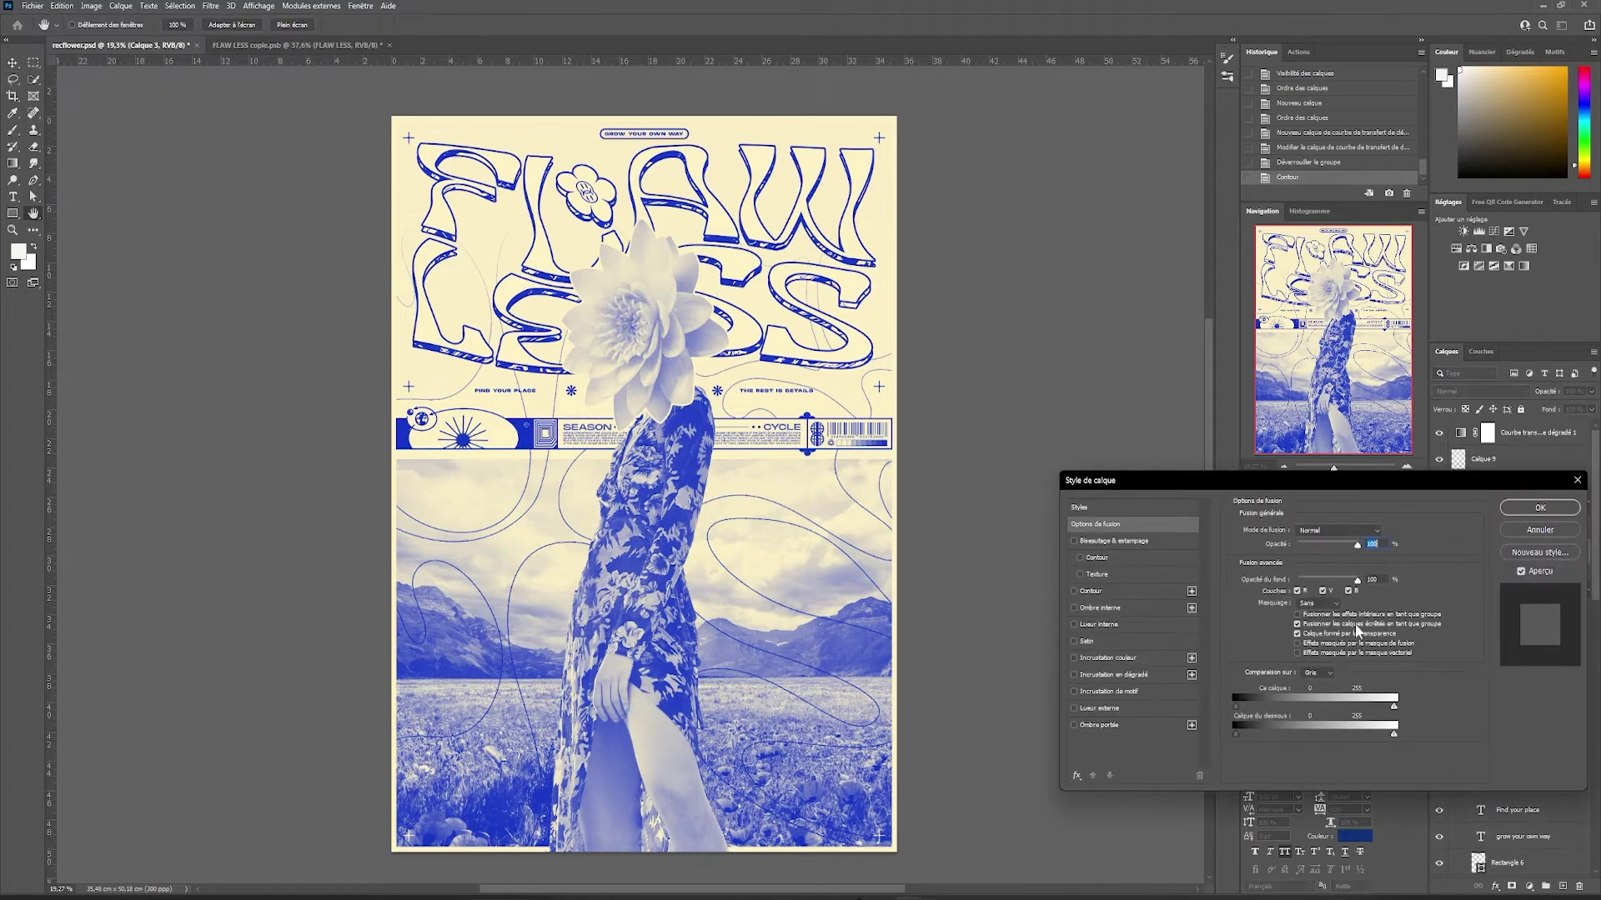
{"action": "left_click", "coordinate": [1074, 708]}
{"action": "left_click", "coordinate": [1152, 708]}
{"action": "left_click", "coordinate": [1269, 575]}
{"action": "left_click", "coordinate": [1310, 542]}
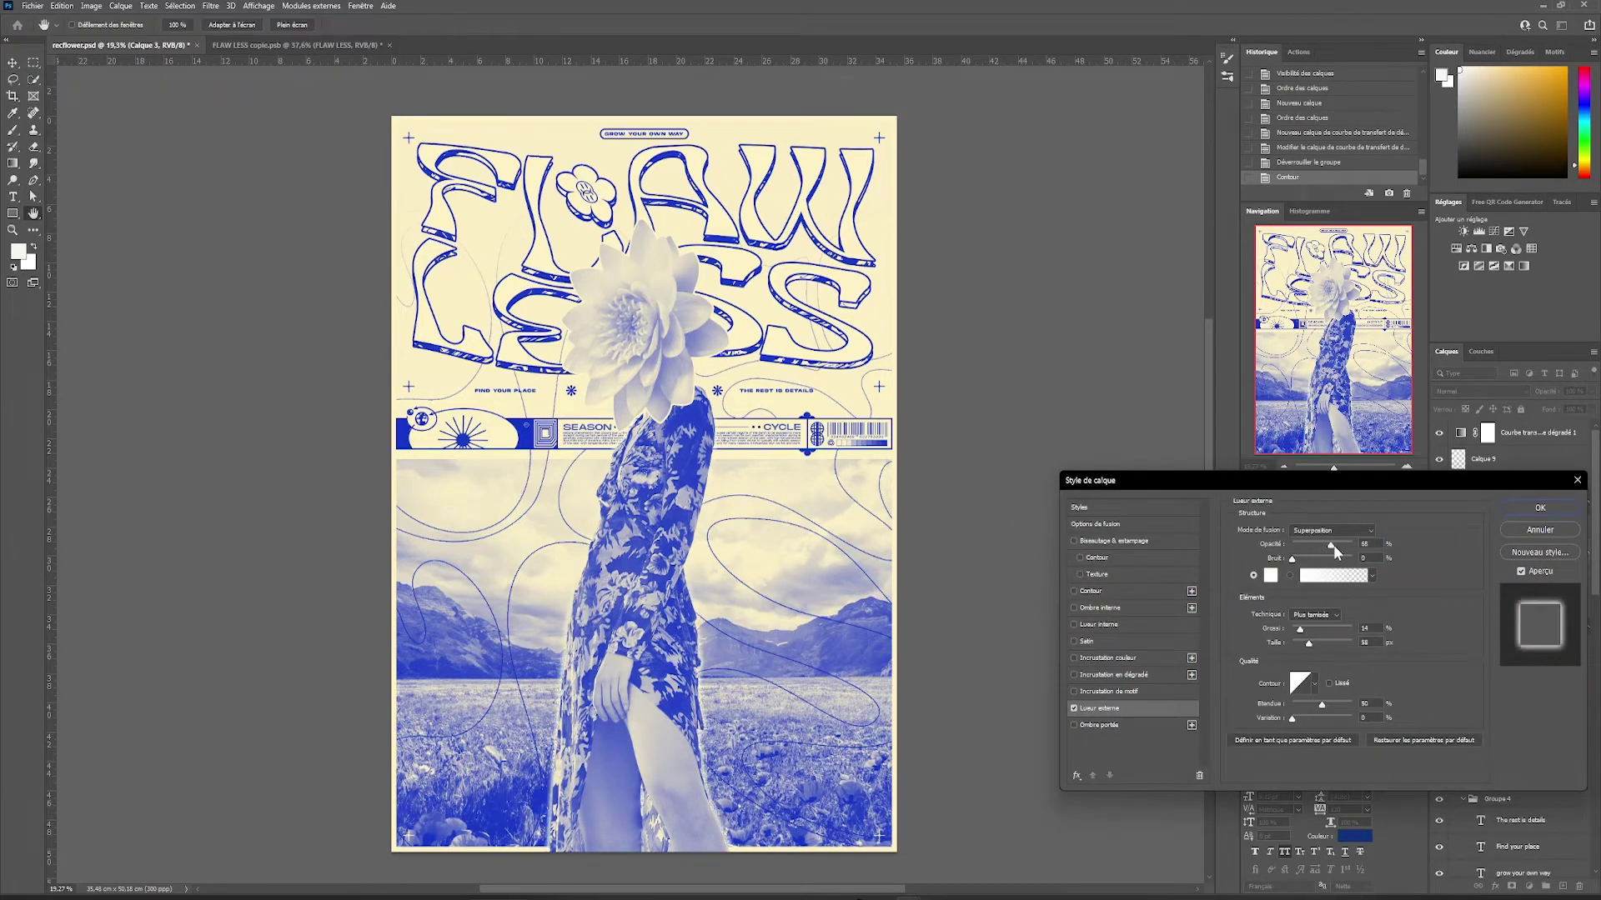
{"action": "key", "text": "Return"}
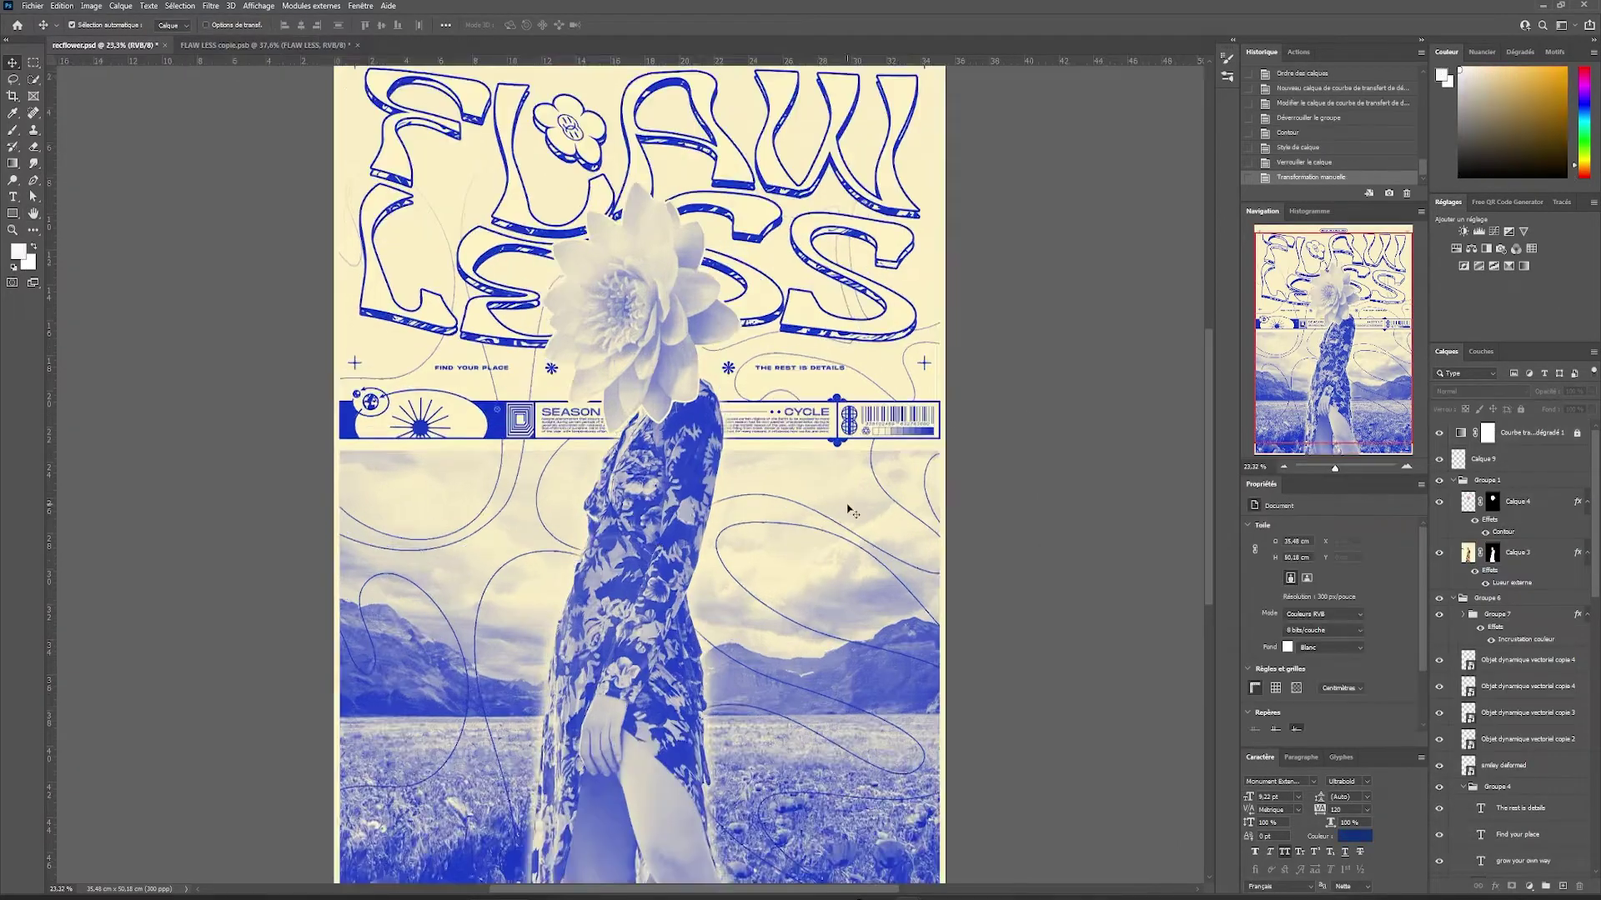
- Clip a Brightness/Contrast adjustment to the woman's layer, with brightness 17 and contrast 100
{"action": "scroll", "coordinate": [848, 507], "scroll_direction": "down", "scroll_amount": 4}
{"action": "left_click_drag", "start_coordinate": [733, 567], "coordinate": [702, 565]}
{"action": "scroll", "coordinate": [701, 565], "scroll_direction": "up", "scroll_amount": 1}
{"action": "left_click", "coordinate": [1469, 553]}
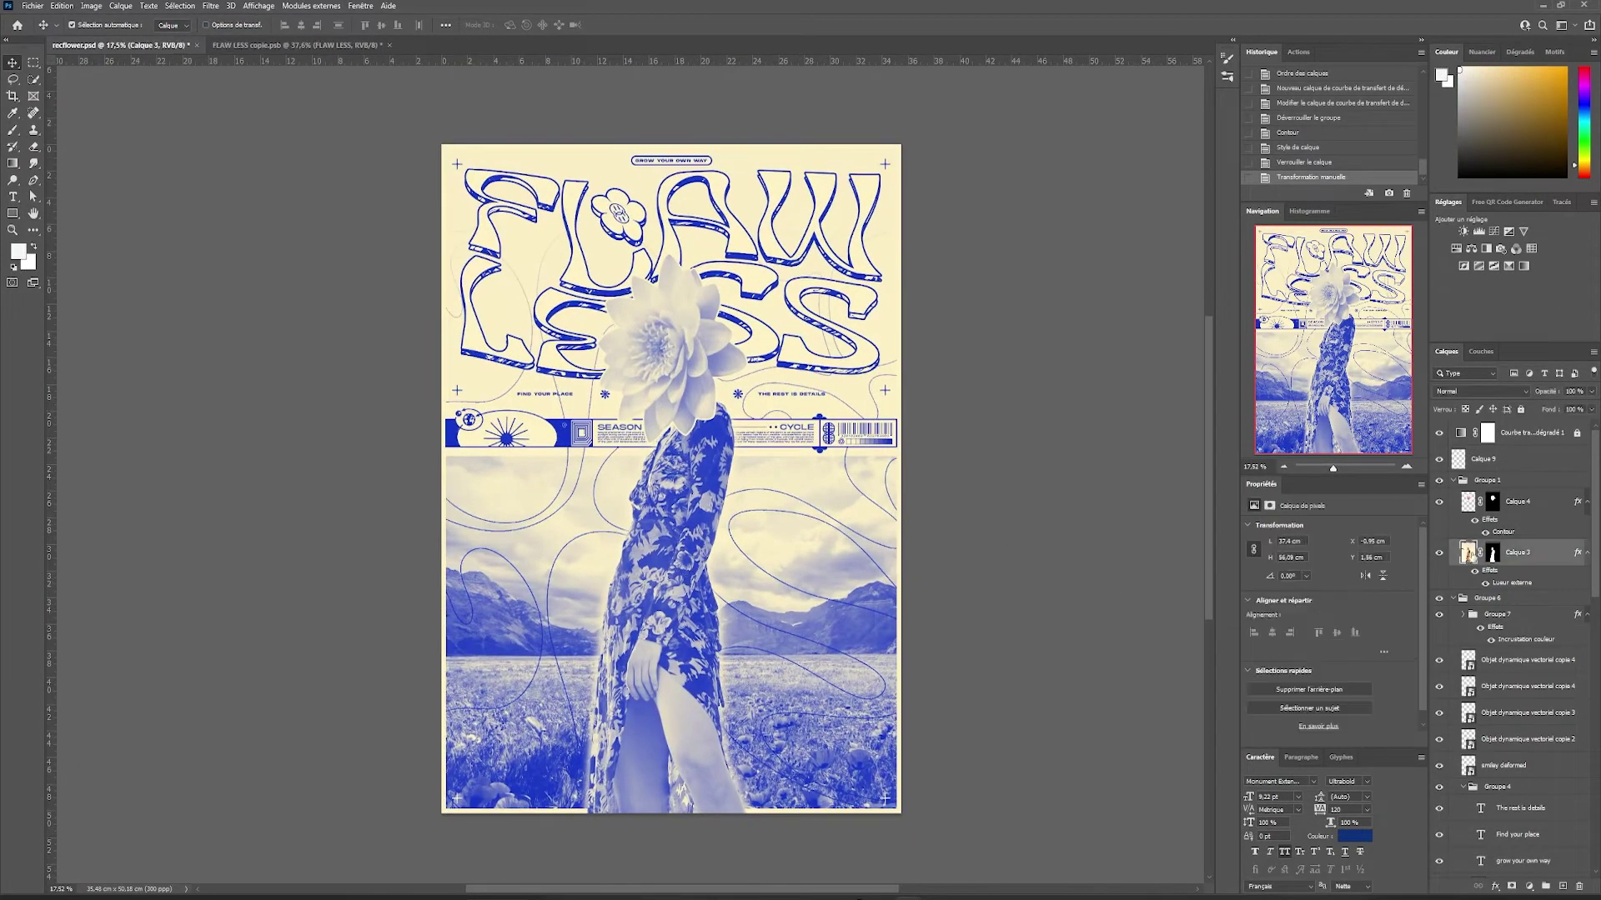
{"action": "left_click", "coordinate": [1465, 231]}
{"action": "right_click", "coordinate": [1542, 562]}
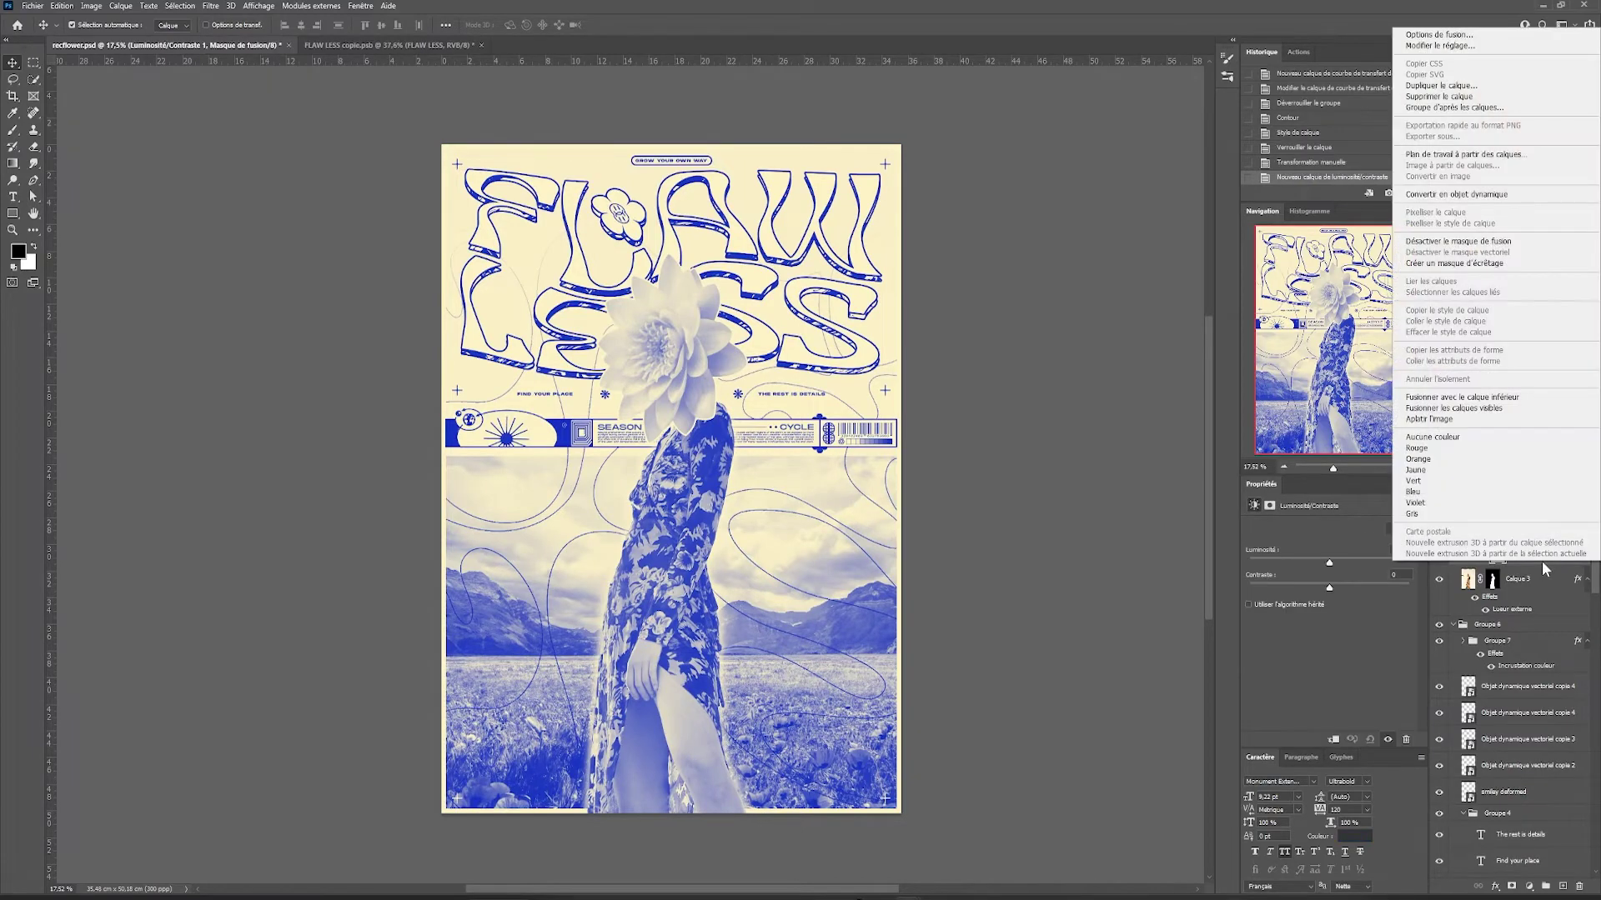
{"action": "left_click", "coordinate": [1524, 265]}
{"action": "mouse_move", "coordinate": [1331, 590]}
{"action": "left_mouse_down"}
{"action": "mouse_move", "coordinate": [1409, 588]}
{"action": "mouse_move", "coordinate": [1340, 571]}
{"action": "left_mouse_up"}
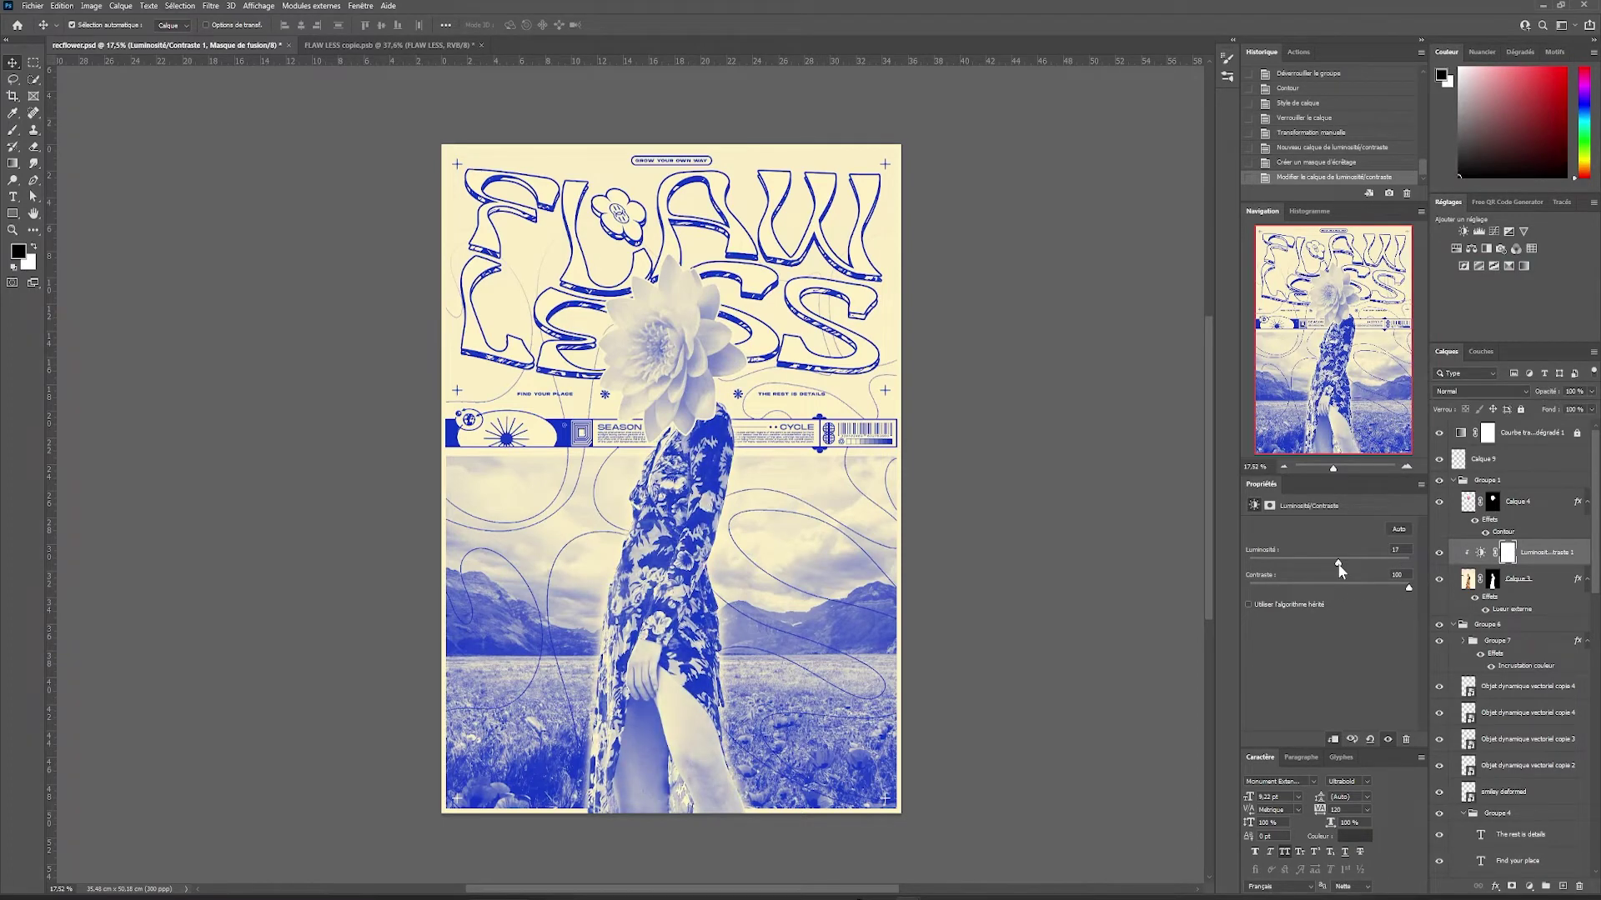
- Clip a Brightness/Contrast adjustment to the lotus layer, lowering brightness to -24 and raising contrast
{"action": "left_click", "coordinate": [1542, 505]}
{"action": "left_click", "coordinate": [1464, 232]}
{"action": "right_click", "coordinate": [1556, 506]}
{"action": "left_click", "coordinate": [1488, 601]}
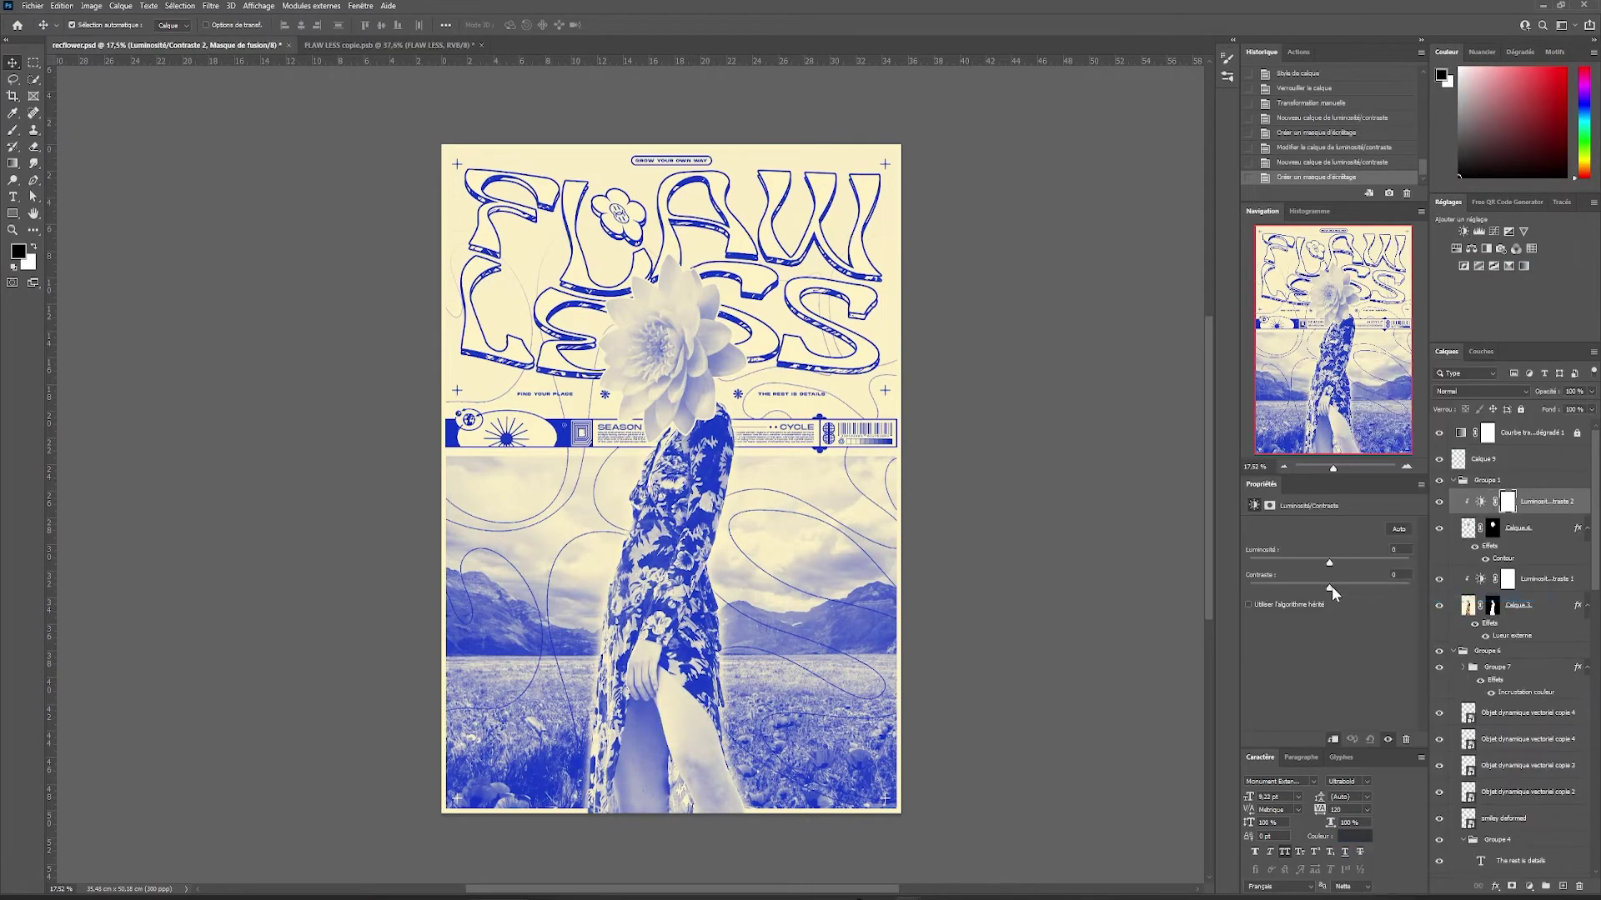
{"action": "left_click_drag", "start_coordinate": [1331, 588], "coordinate": [1318, 563]}
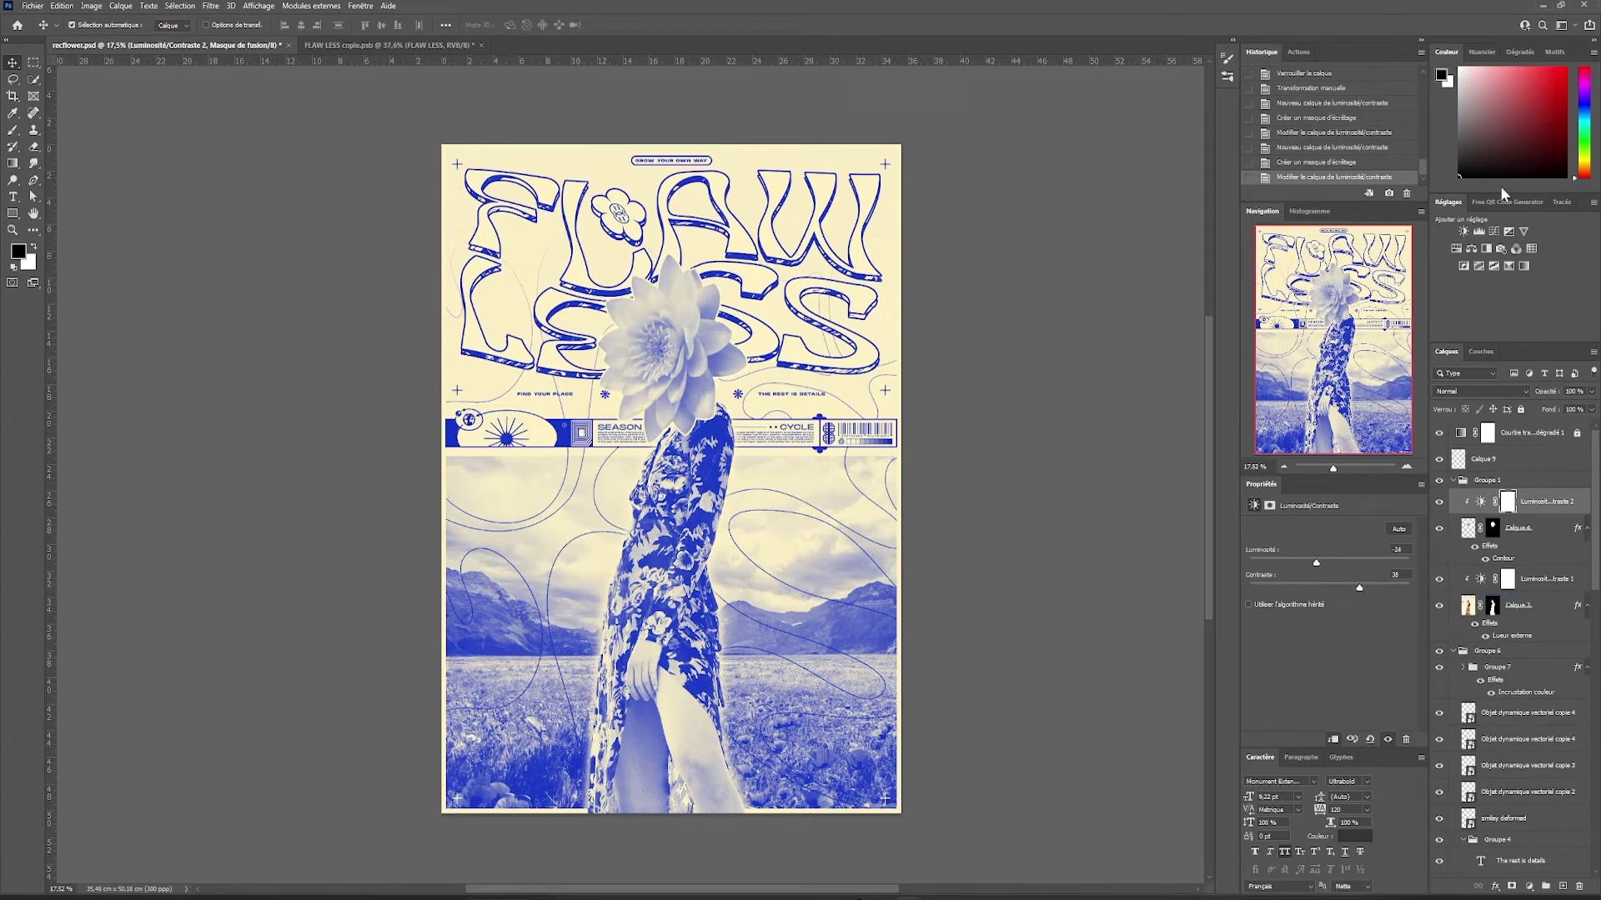
- Insert a clipped Levels adjustment directly above the lotus layer and raise its black input point to deepen the shadows
{"action": "left_click", "coordinate": [1479, 232]}
{"action": "left_click_drag", "start_coordinate": [1542, 502], "coordinate": [1553, 528]}
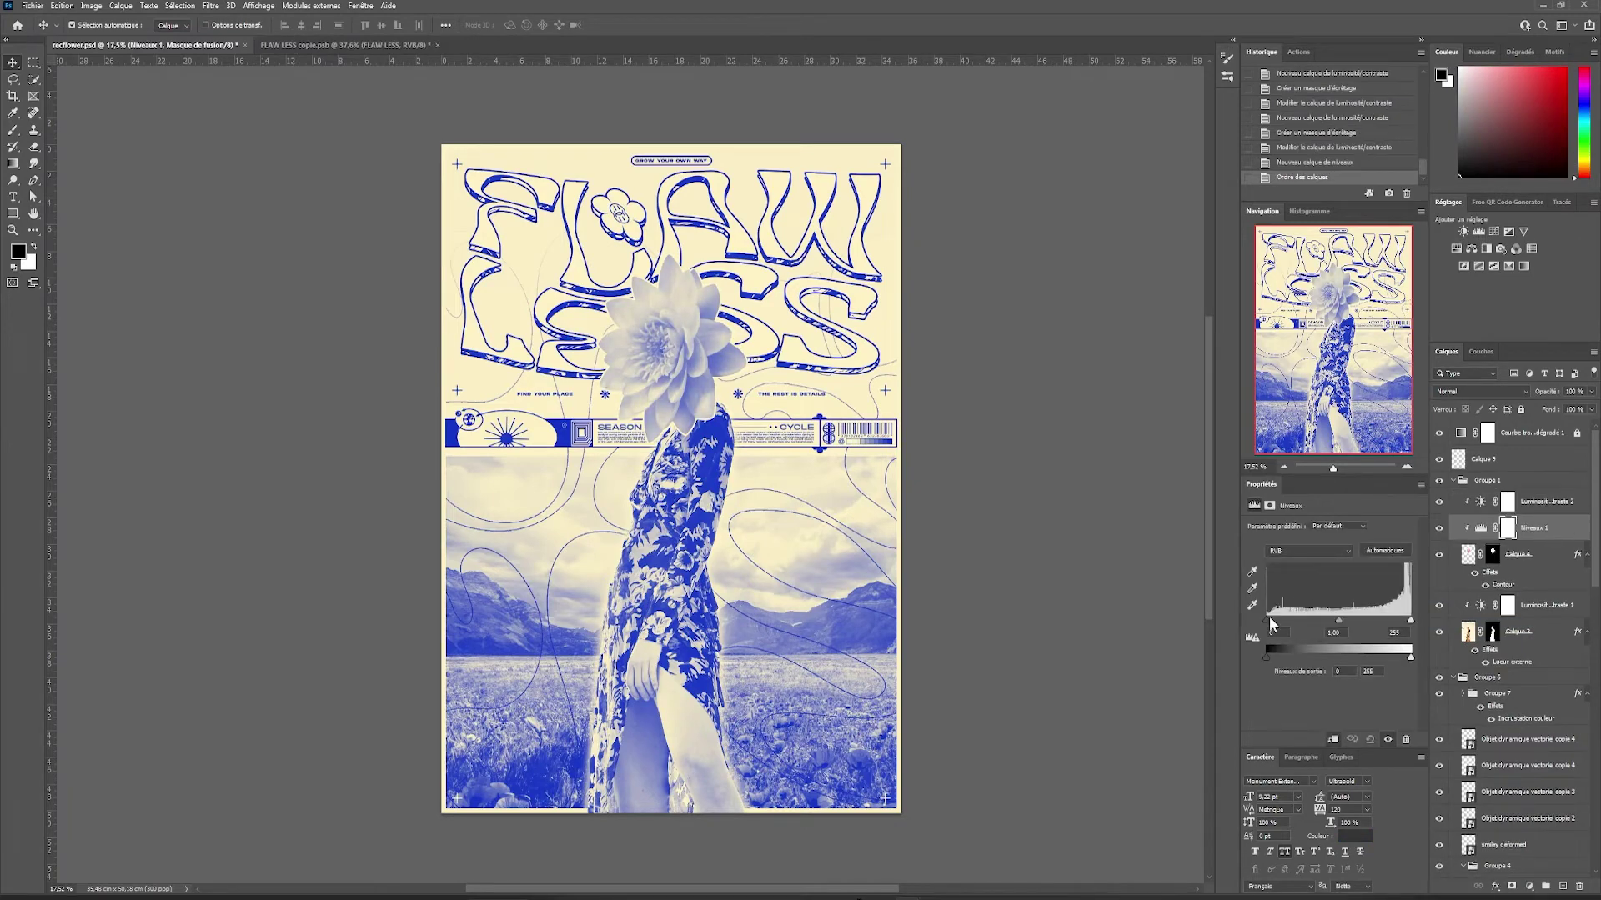
{"action": "left_click_drag", "start_coordinate": [1268, 622], "coordinate": [1304, 621]}
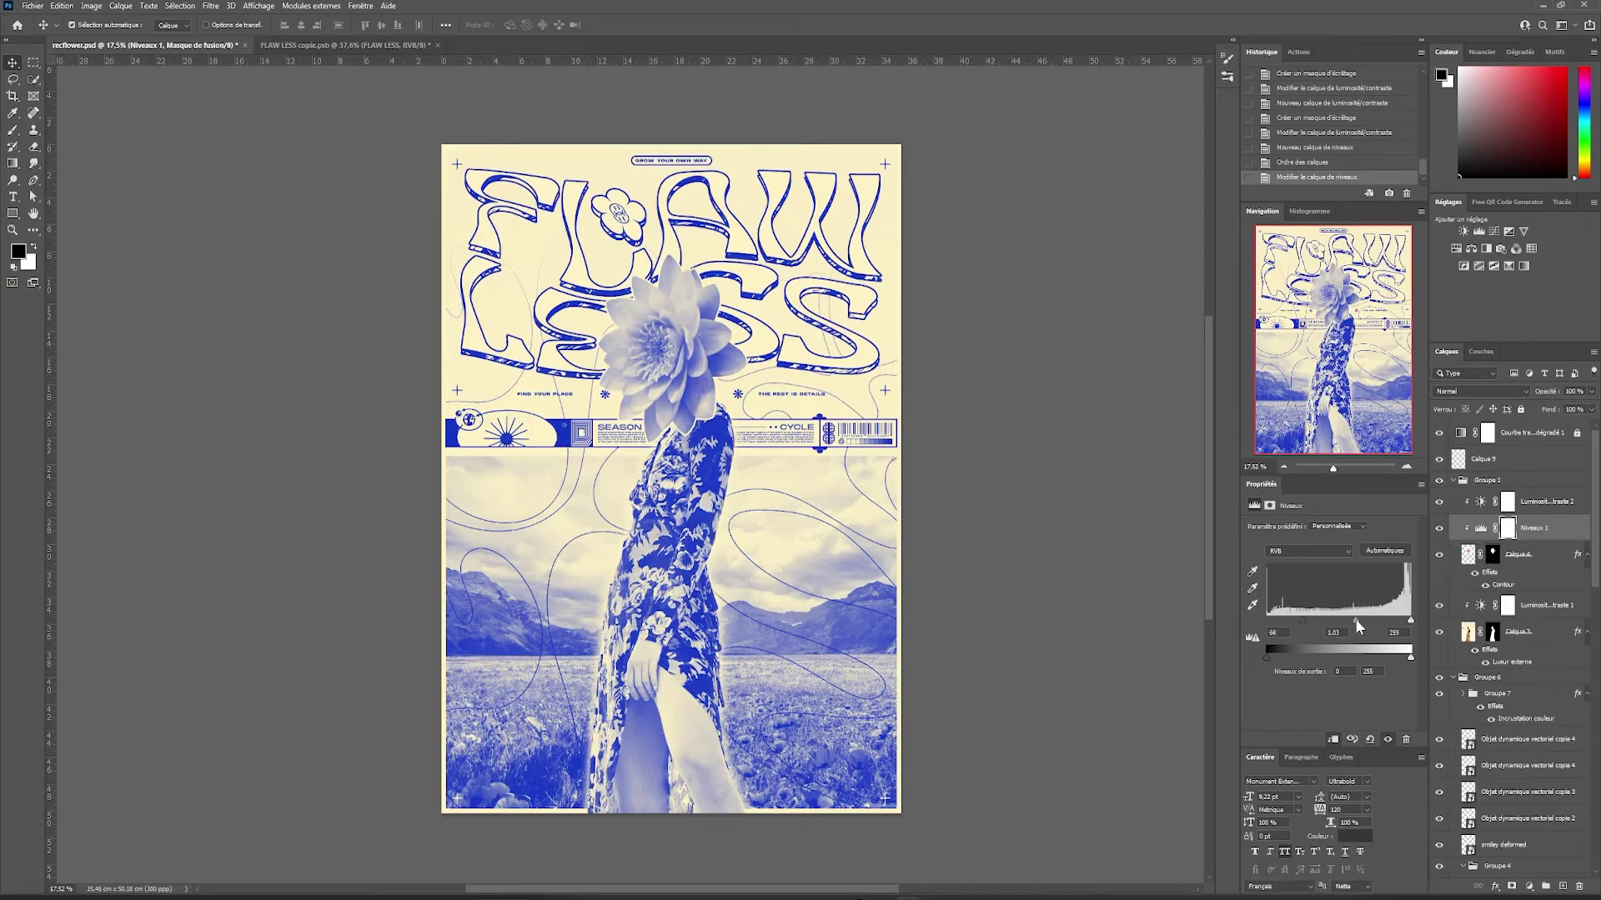
{"action": "left_click", "coordinate": [1042, 449]}
- Add a Brightness/Contrast adjustment above landscape layer Calque 1, raising brightness slightly and setting contrast to 71
{"action": "left_click", "coordinate": [787, 699]}
{"action": "scroll", "coordinate": [1561, 786], "scroll_direction": "down", "scroll_amount": 1}
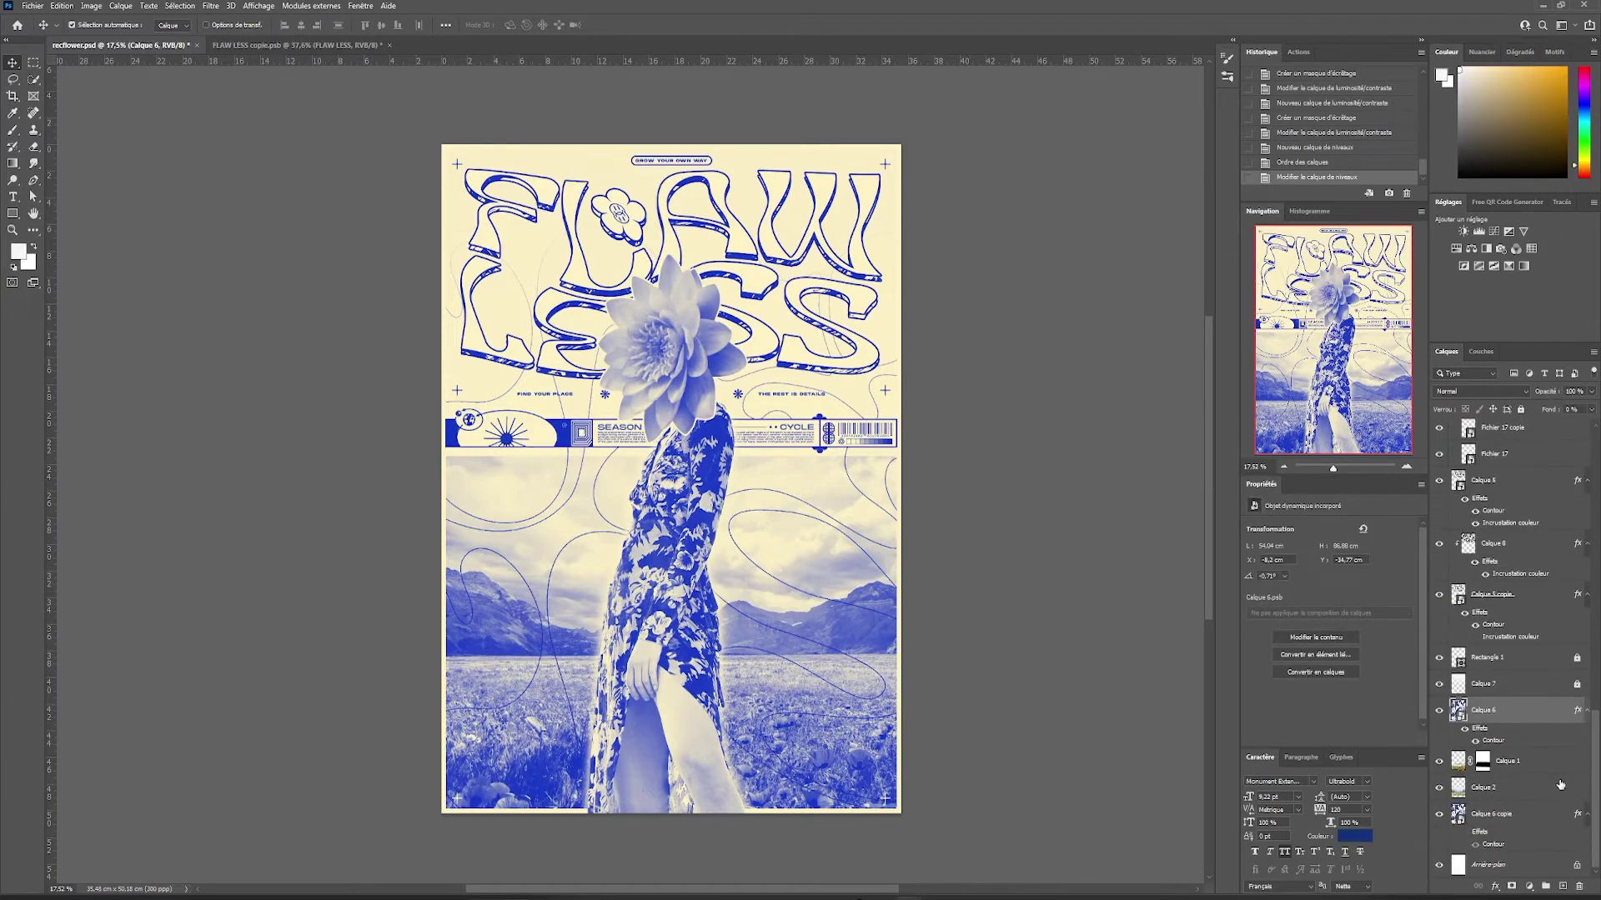
{"action": "left_click", "coordinate": [1538, 772]}
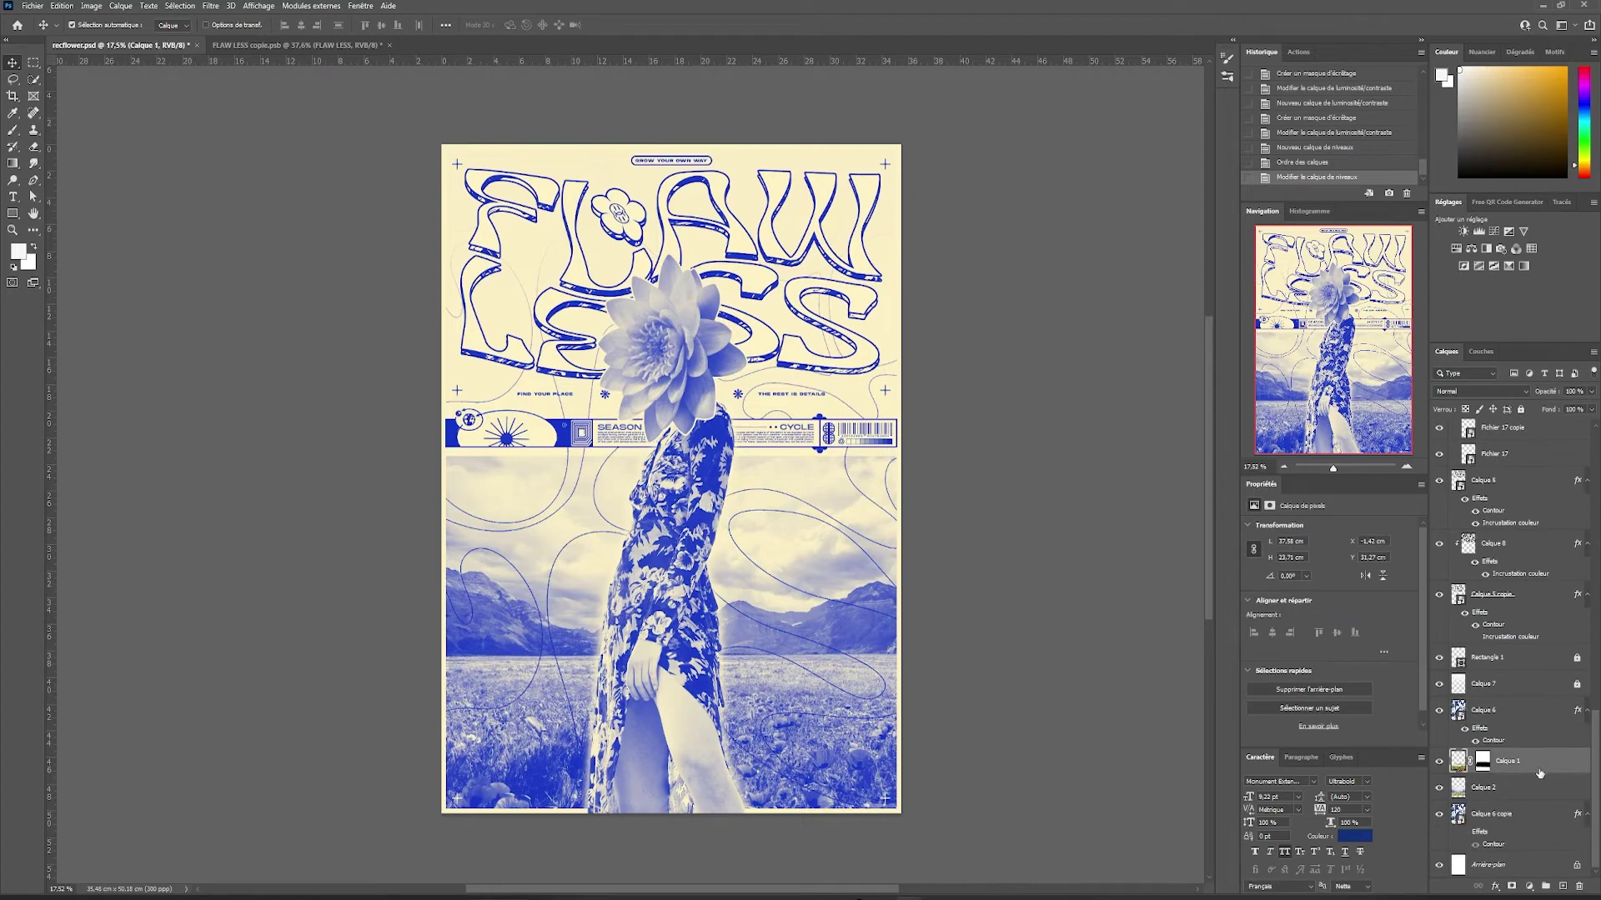
{"action": "left_click", "coordinate": [1464, 233]}
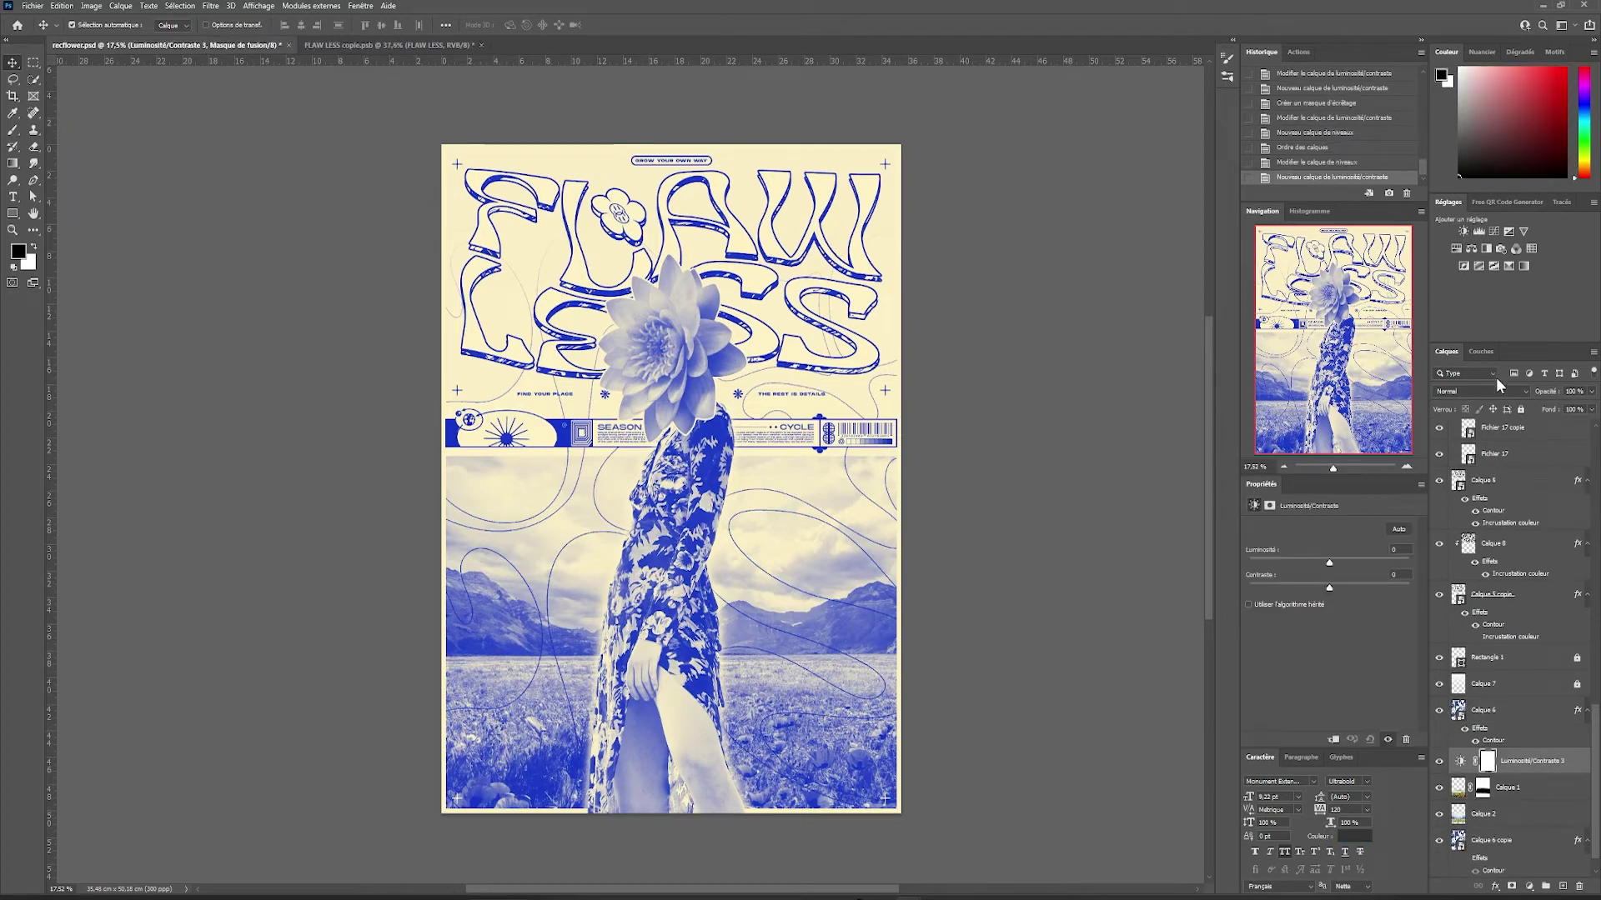
{"action": "mouse_move", "coordinate": [1351, 585]}
{"action": "left_mouse_down"}
{"action": "mouse_move", "coordinate": [1398, 588]}
{"action": "mouse_move", "coordinate": [1337, 564]}
{"action": "left_mouse_up"}
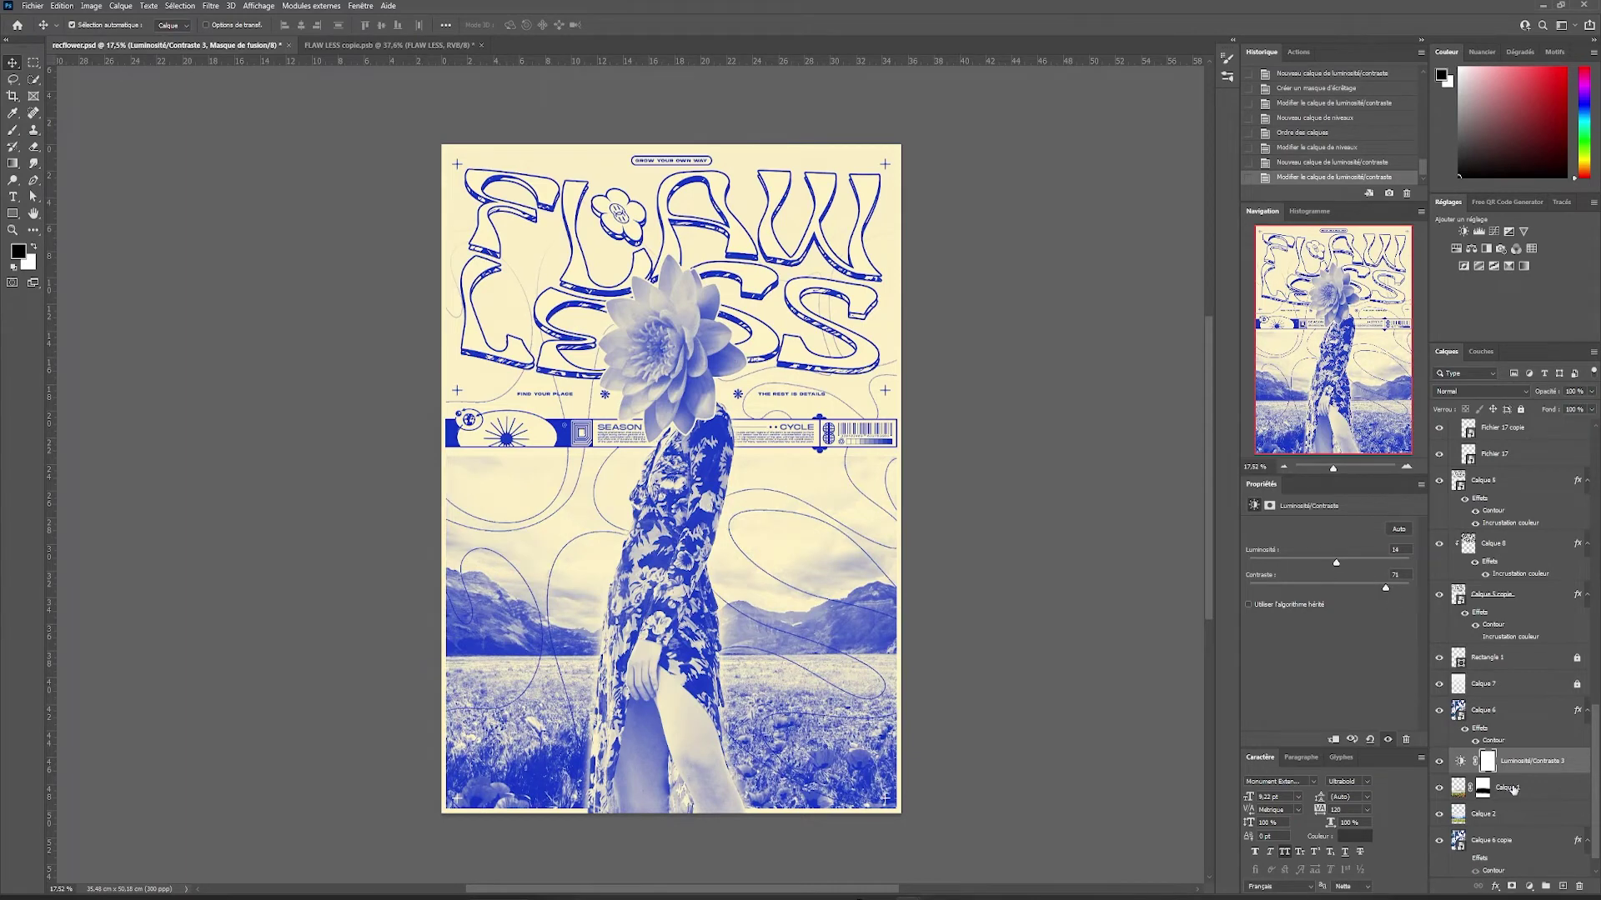
- Paint black shading with a very large soft brush on a new layer above the landscape adjustment
{"action": "left_click", "coordinate": [1561, 886]}
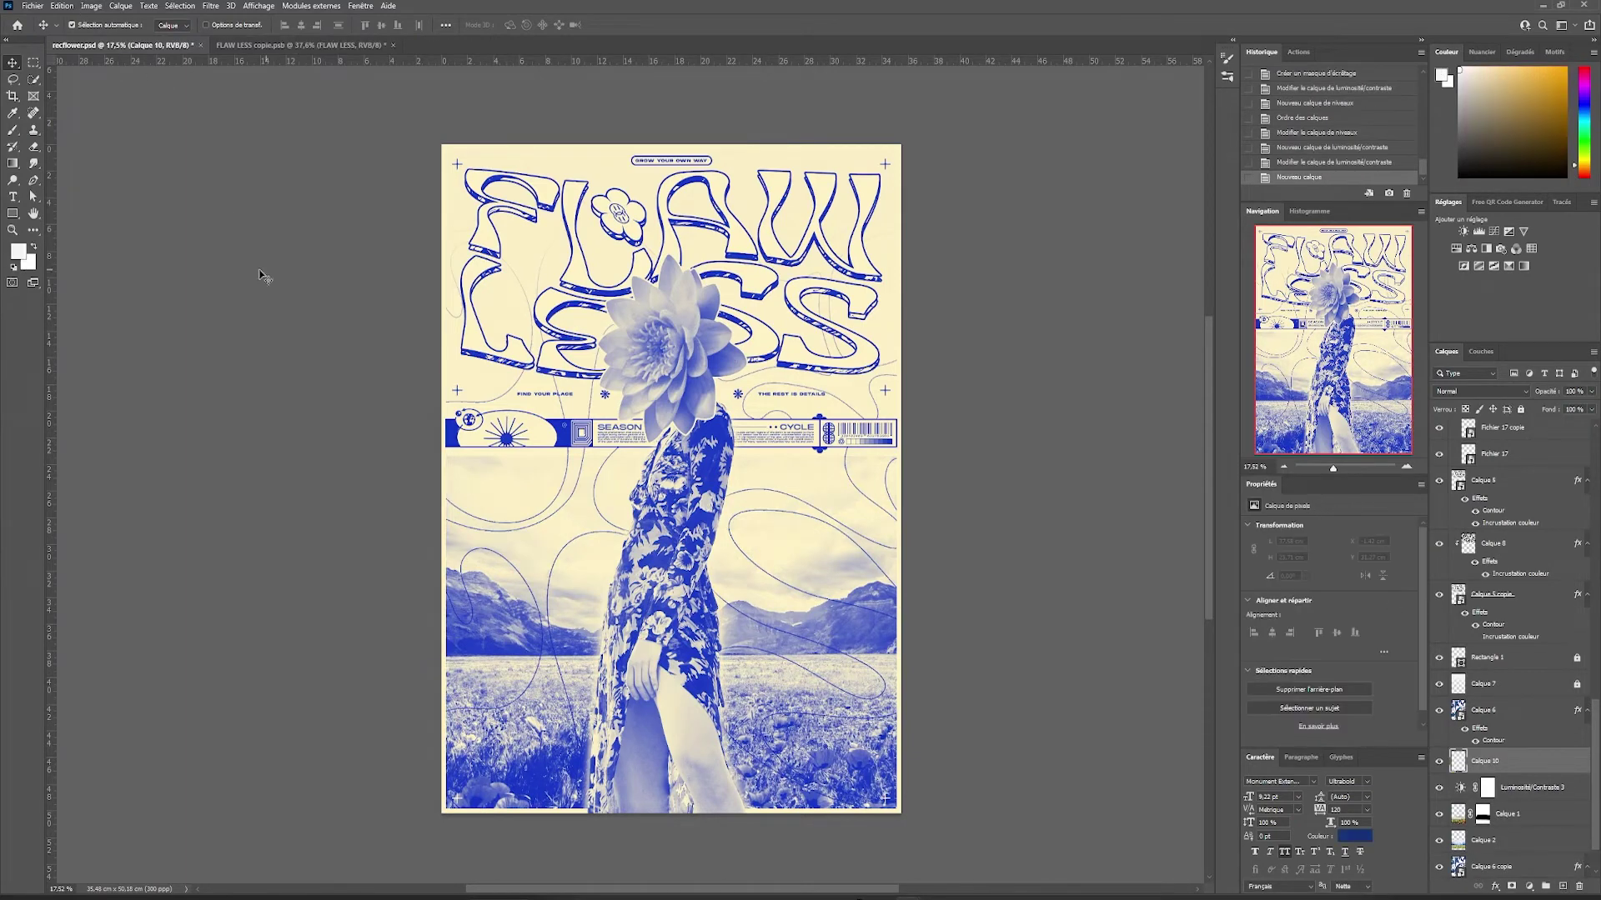
{"action": "left_click", "coordinate": [13, 130]}
{"action": "left_click", "coordinate": [90, 26]}
{"action": "left_click", "coordinate": [746, 263]}
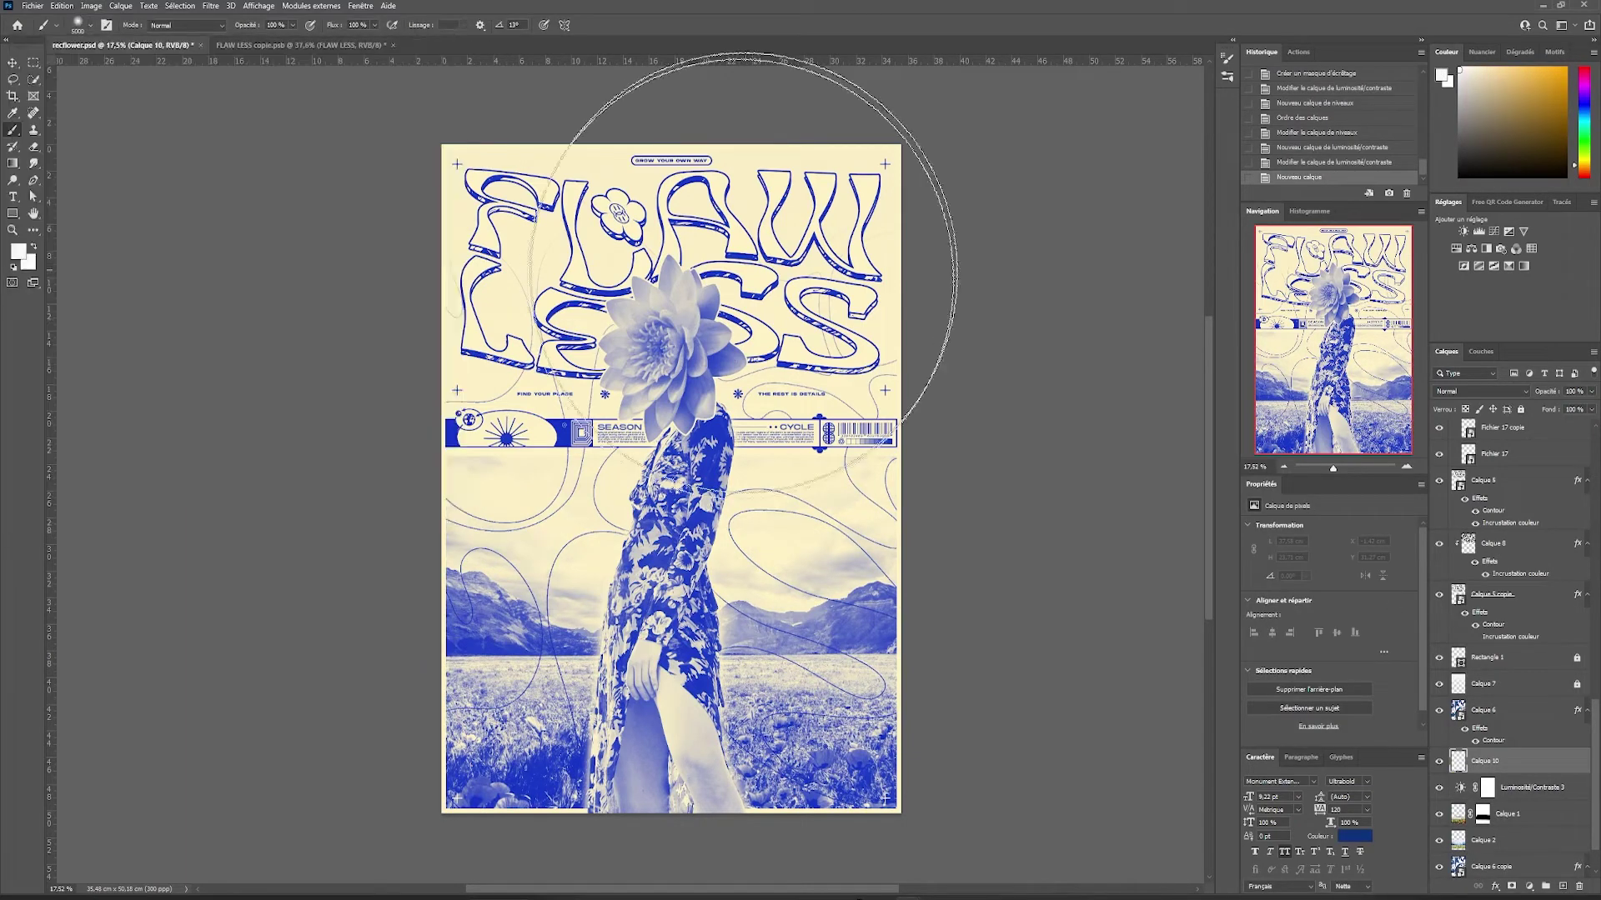
{"action": "left_click", "coordinate": [13, 267]}
{"action": "left_click", "coordinate": [717, 384]}
{"action": "left_click", "coordinate": [550, 383]}
- Group landscape layers Calque 1 and Calque 2, and clip the black shading layer to that group beneath the brightness adjustment
{"action": "left_click_drag", "start_coordinate": [1513, 762], "coordinate": [1515, 800]}
{"action": "left_click", "coordinate": [1519, 815]}
{"action": "left_click", "coordinate": [1519, 840], "text": "shift"}
{"action": "left_click", "coordinate": [1546, 887]}
{"action": "right_click", "coordinate": [1535, 789]}
{"action": "left_click", "coordinate": [1532, 493]}
- Transform the clipped black shading to adjust its height and position over the landscape's sky
{"action": "key", "text": "ctrl+t"}
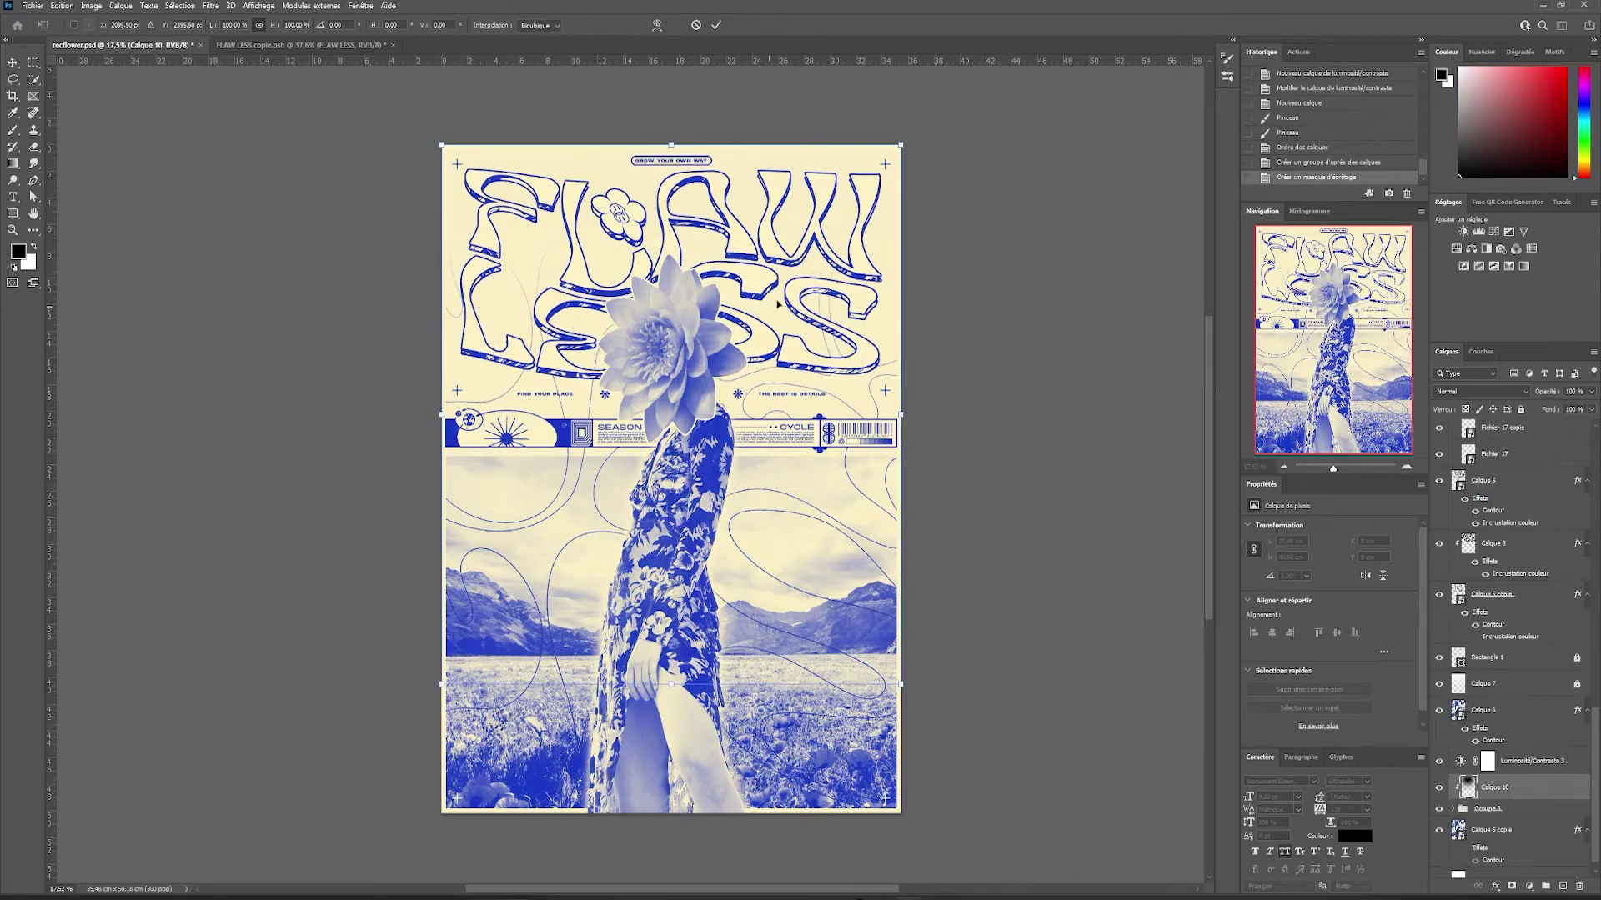
{"action": "mouse_move", "coordinate": [671, 179]}
{"action": "left_mouse_down"}
{"action": "mouse_move", "coordinate": [677, 234]}
{"action": "mouse_move", "coordinate": [678, 203]}
{"action": "left_mouse_up"}
{"action": "left_click_drag", "start_coordinate": [802, 326], "coordinate": [807, 326]}
{"action": "key", "text": "Return"}
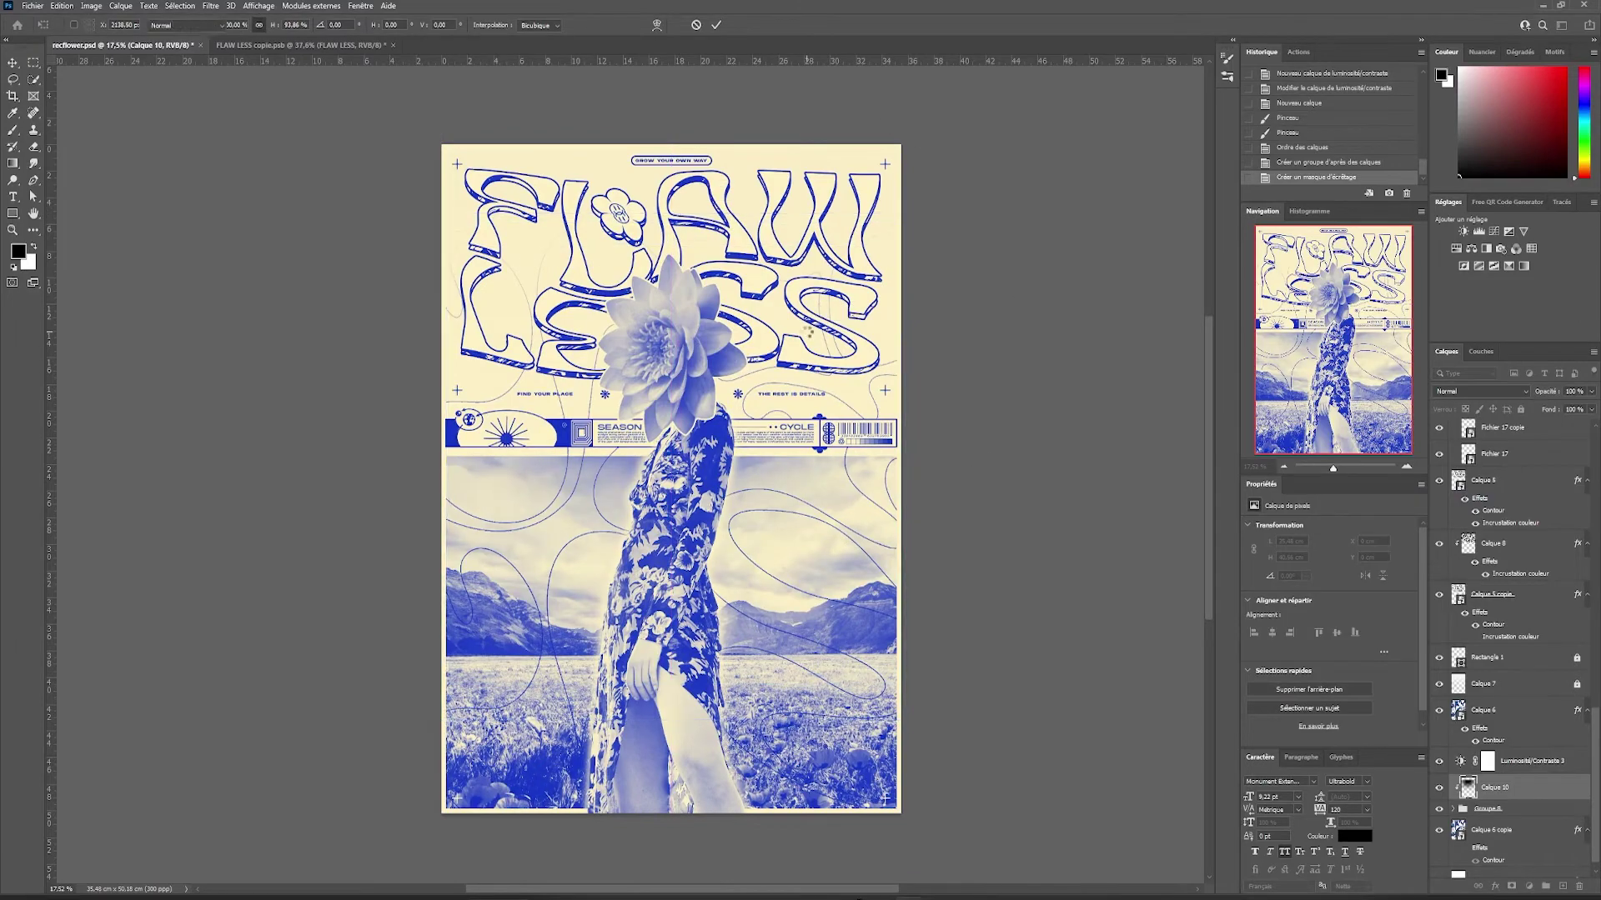
- Add a Brightness/Contrast adjustment just below the gradient map and slightly lower the whole poster's brightness
{"action": "scroll", "coordinate": [592, 473], "scroll_direction": "up", "scroll_amount": 4}
{"action": "scroll", "coordinate": [613, 493], "scroll_direction": "down", "scroll_amount": 3}
{"action": "left_click_drag", "start_coordinate": [593, 473], "coordinate": [630, 413]}
{"action": "left_click", "coordinate": [572, 521]}
{"action": "scroll", "coordinate": [1503, 563], "scroll_direction": "up", "scroll_amount": 10}
{"action": "left_click", "coordinate": [1541, 457]}
{"action": "left_click", "coordinate": [1463, 232]}
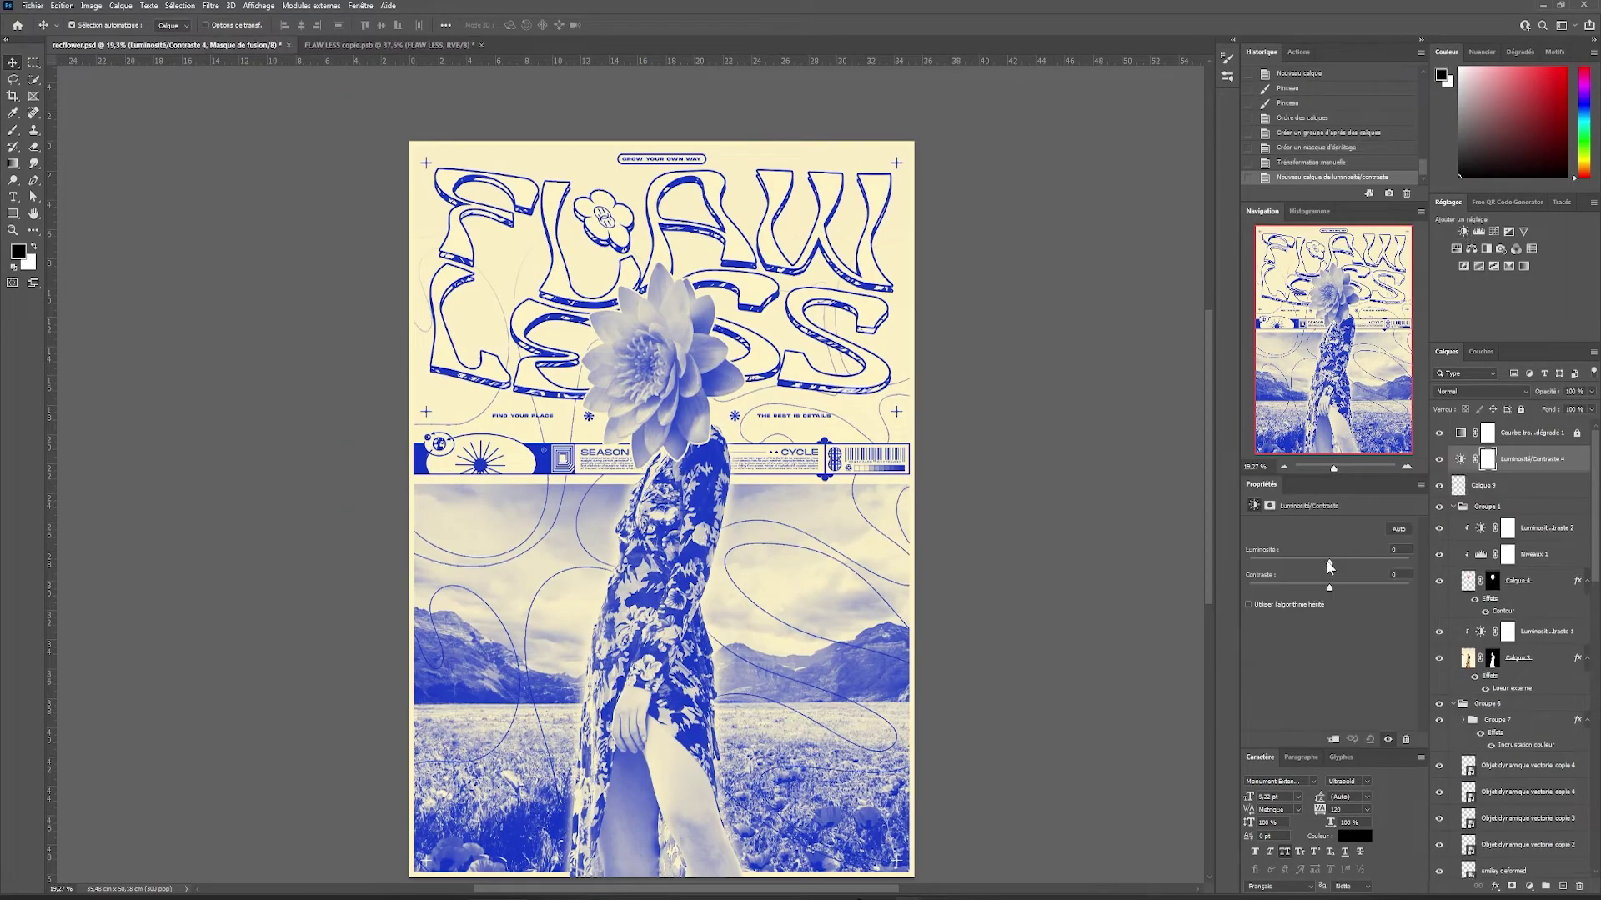
{"action": "left_click_drag", "start_coordinate": [1328, 561], "coordinate": [1323, 563]}
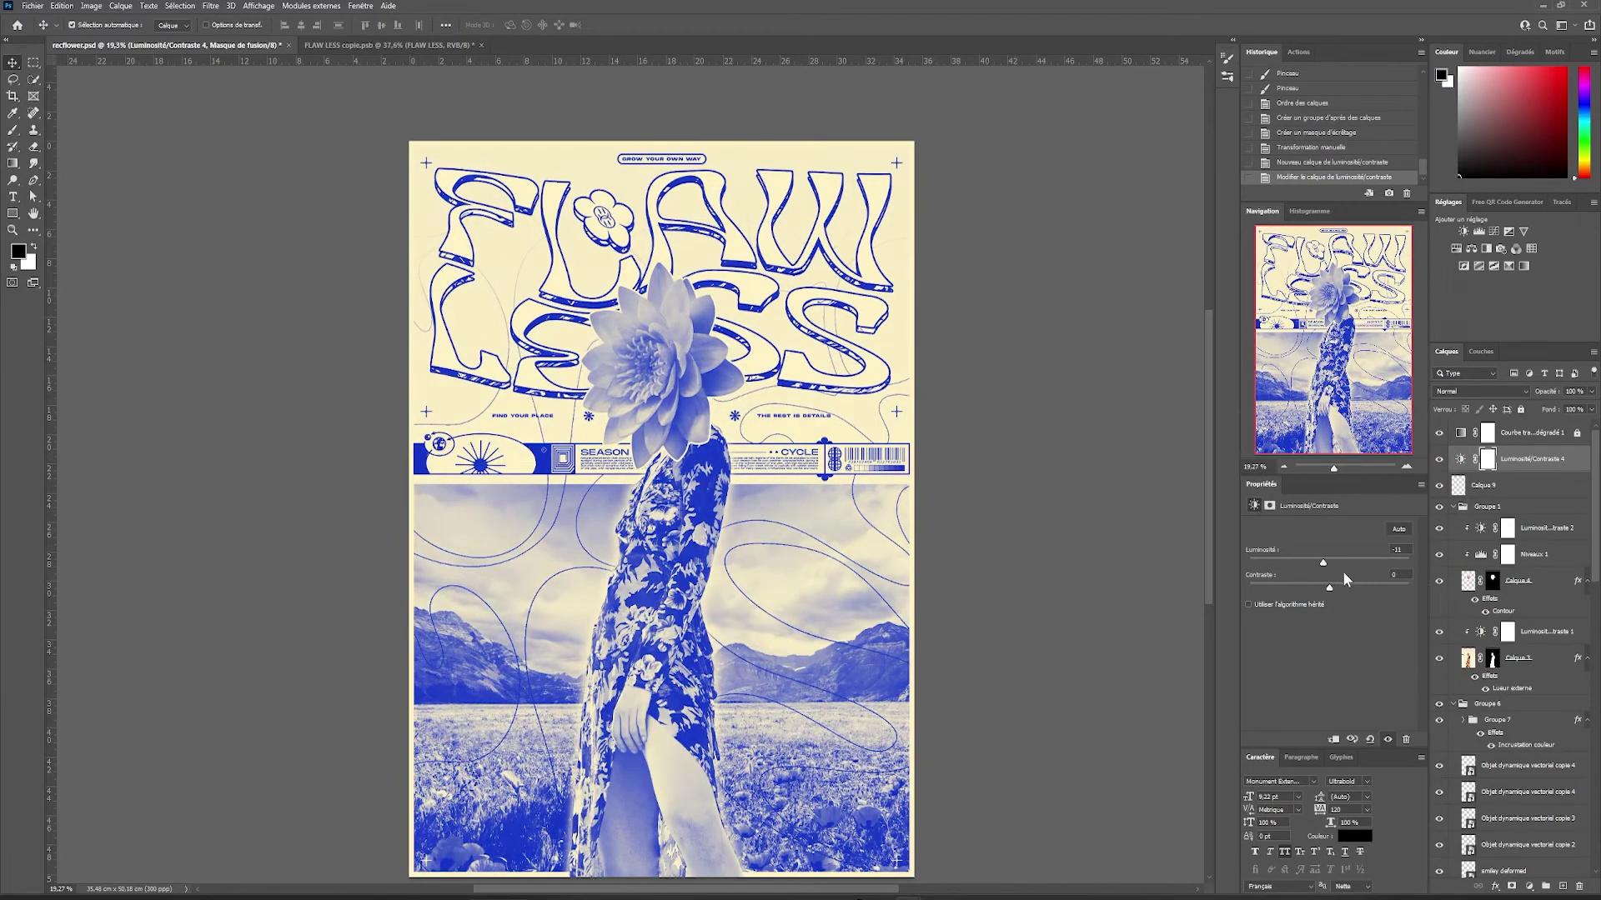
{"action": "left_click", "coordinate": [1003, 480]}
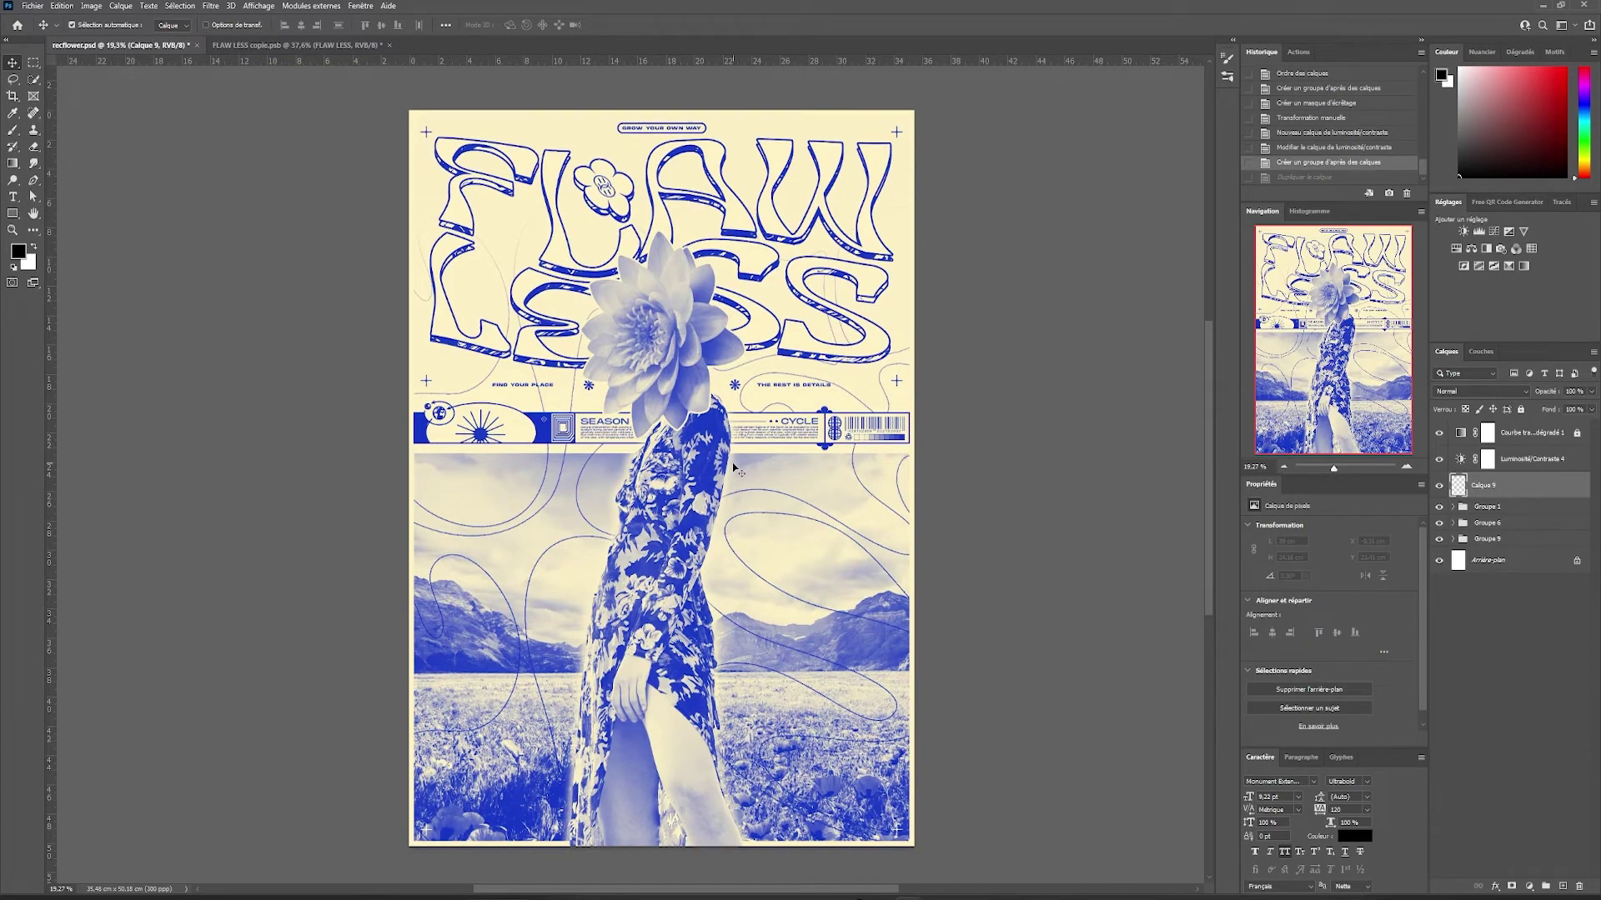
- Restore the paper texture layer above Calque 9, then scale and reposition it to cover the whole poster
{"action": "key", "text": "ctrl+shift+z"}
{"action": "key", "text": "ctrl+t"}
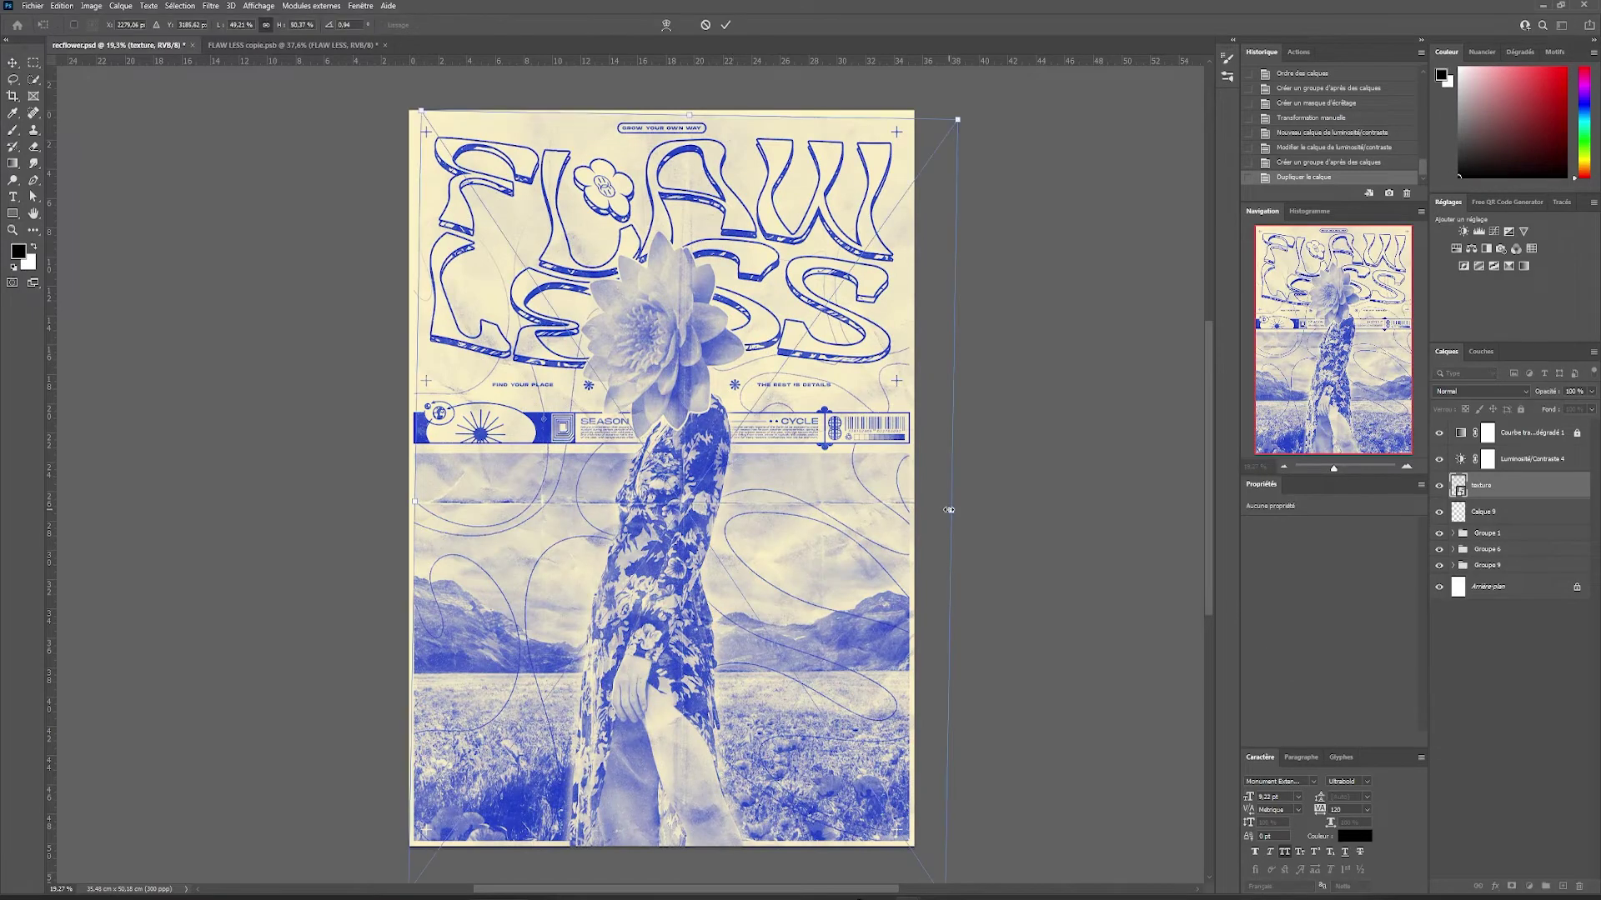
{"action": "left_click_drag", "start_coordinate": [875, 516], "coordinate": [865, 460]}
{"action": "left_click_drag", "start_coordinate": [415, 448], "coordinate": [404, 448]}
{"action": "left_click_drag", "start_coordinate": [582, 443], "coordinate": [600, 377]}
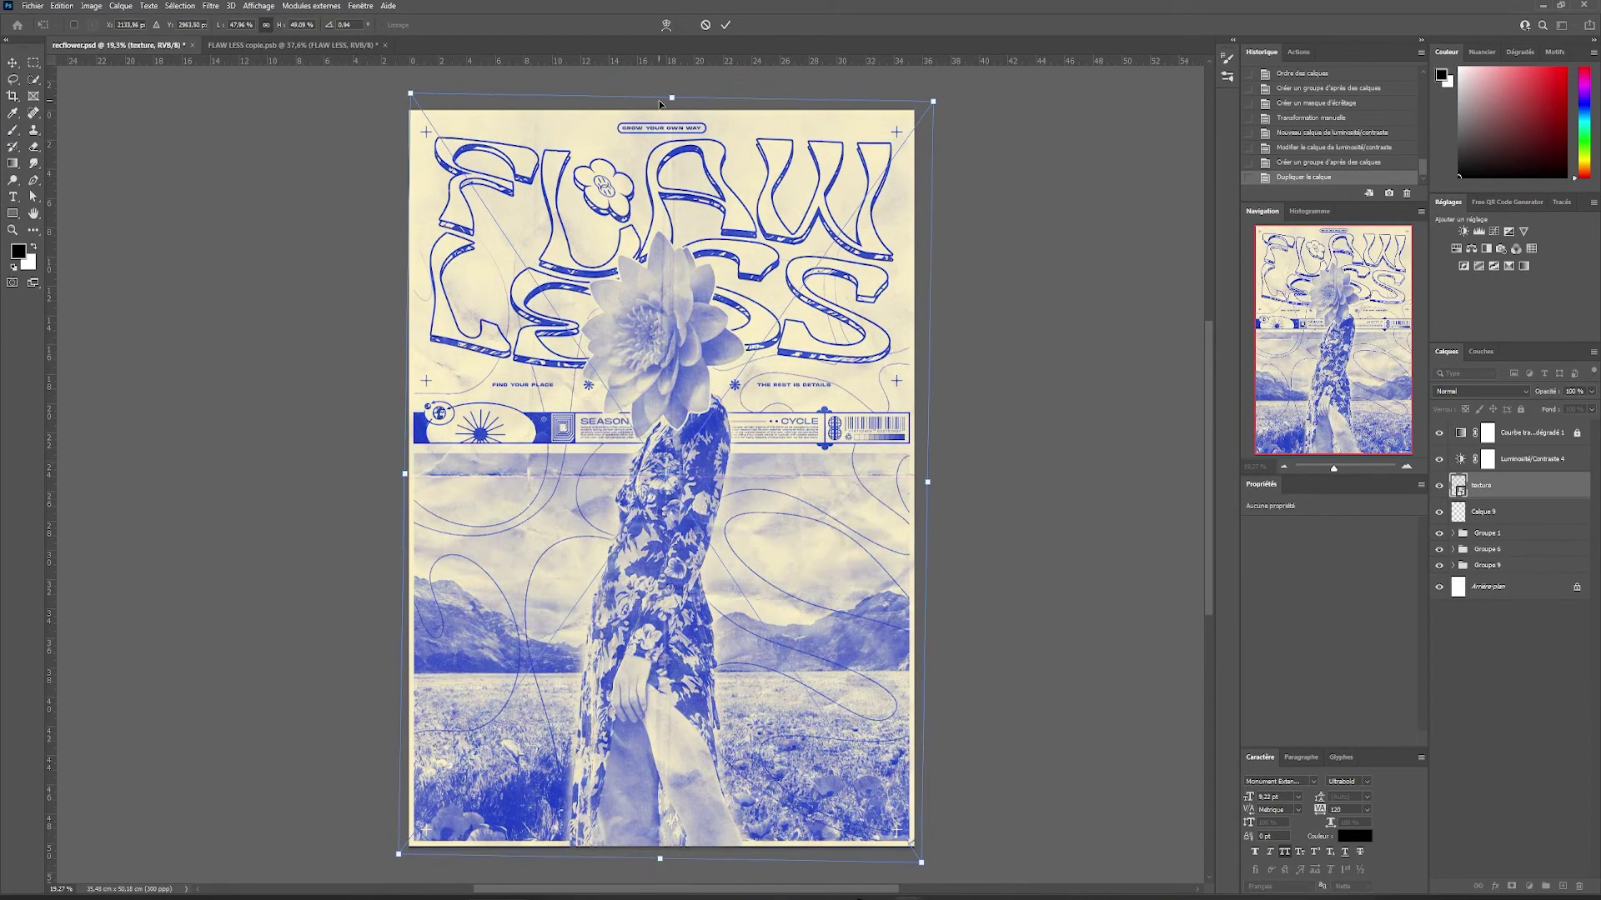
{"action": "left_click_drag", "start_coordinate": [672, 98], "coordinate": [673, 73]}
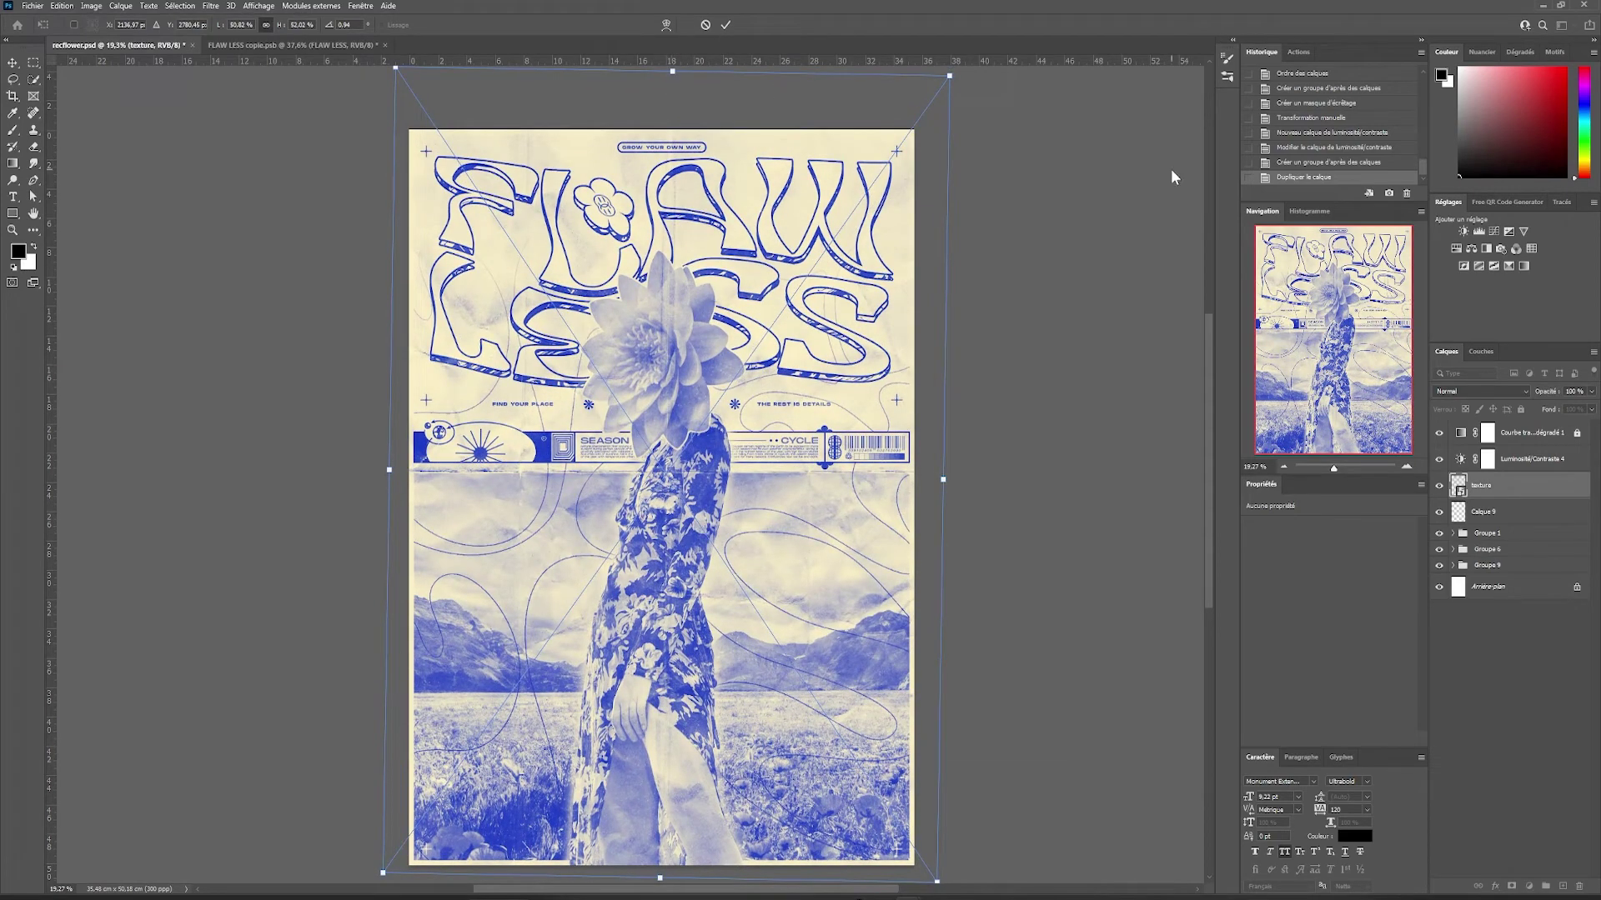
{"action": "key", "text": "Return"}
{"action": "key", "text": "ctrl+t"}
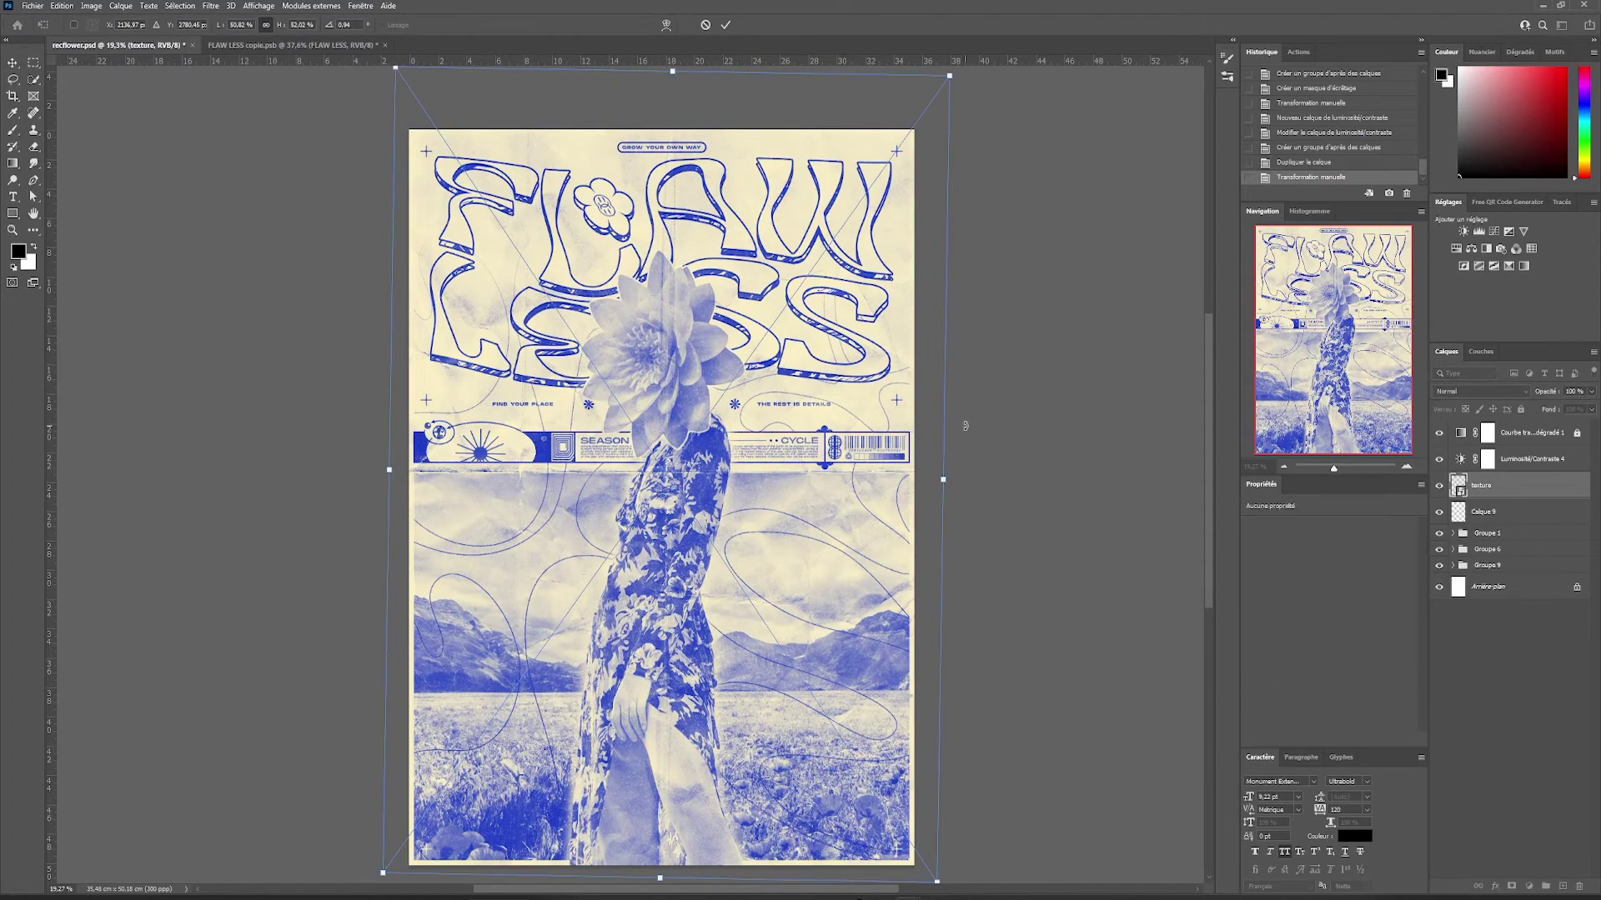
{"action": "key", "text": "Return"}
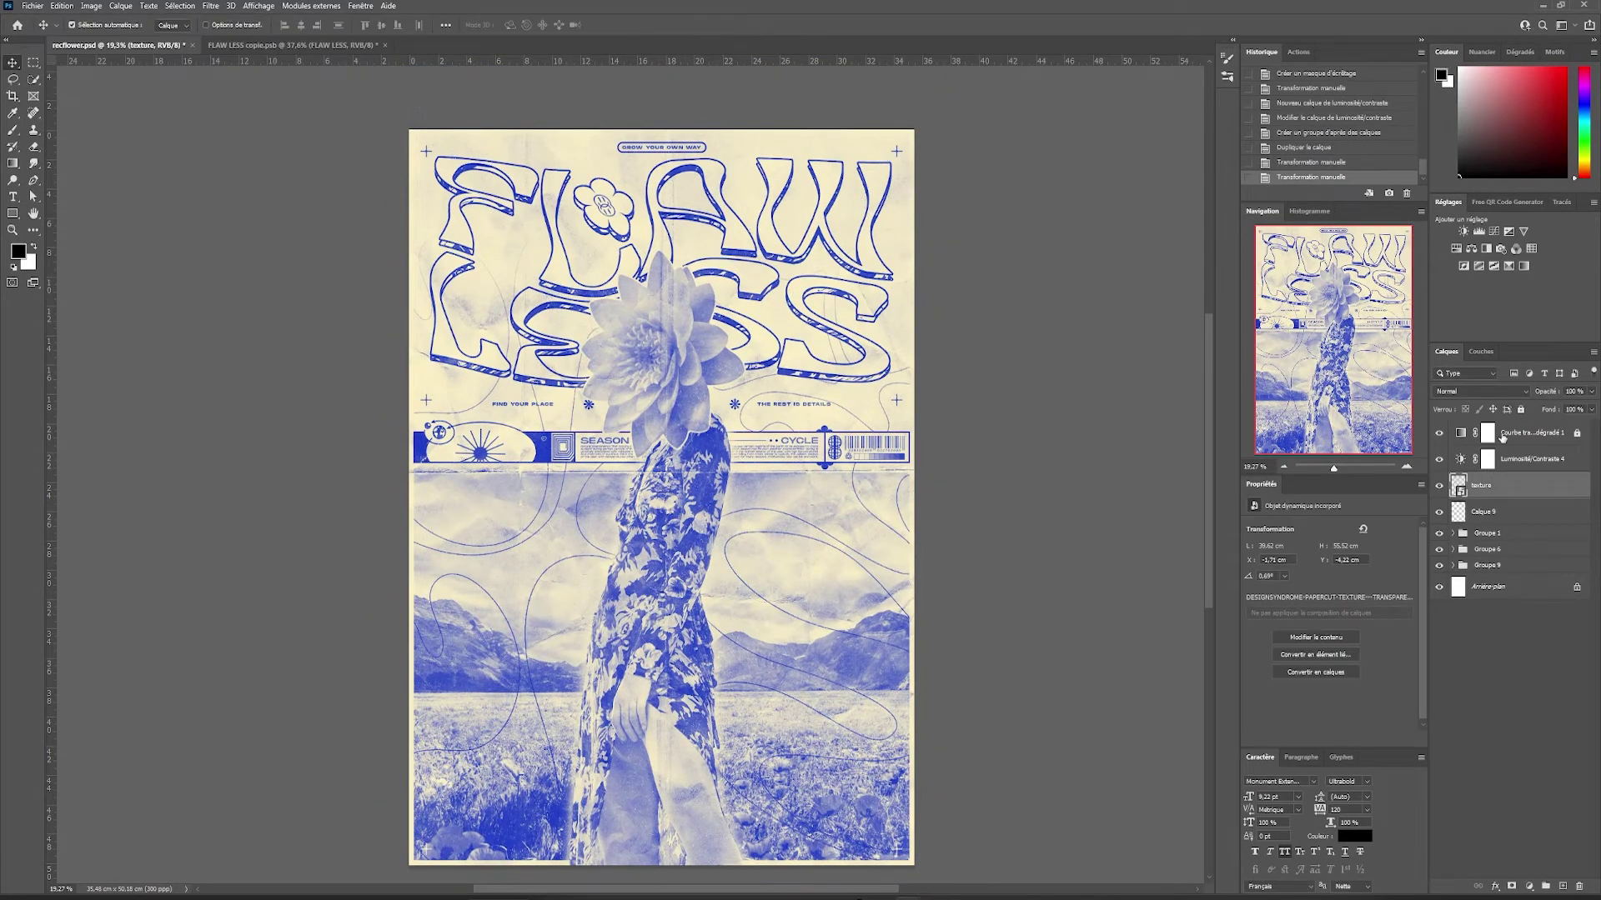
- Set the paper texture layer's blend mode to Couleur plus foncée and check the effect up close
{"action": "left_click", "coordinate": [1465, 391]}
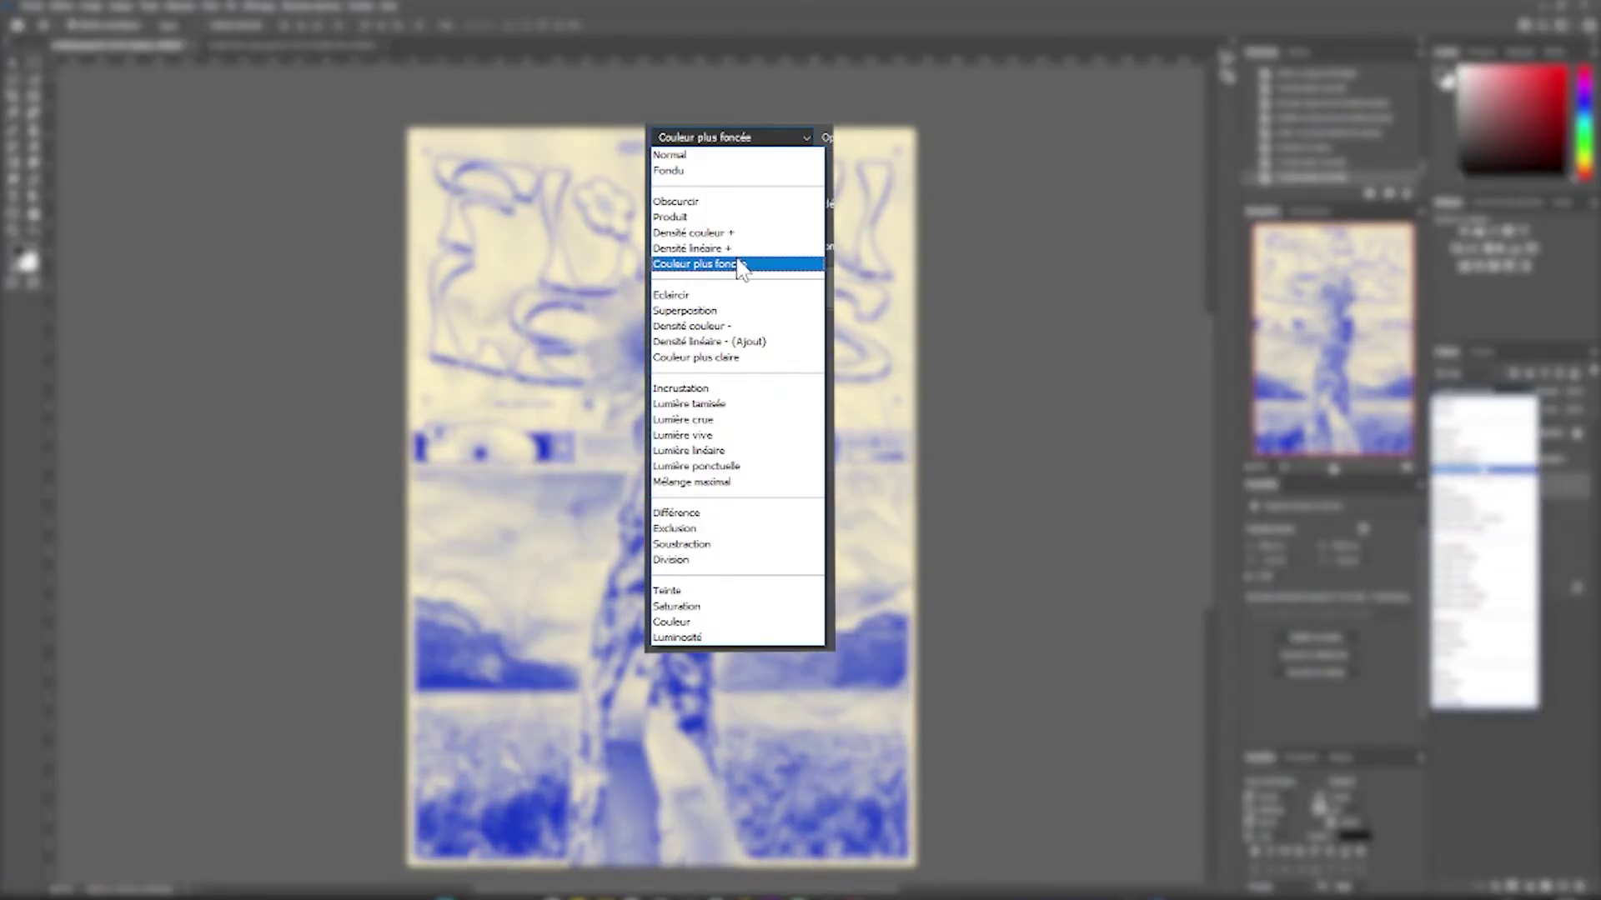
{"action": "left_click", "coordinate": [741, 265]}
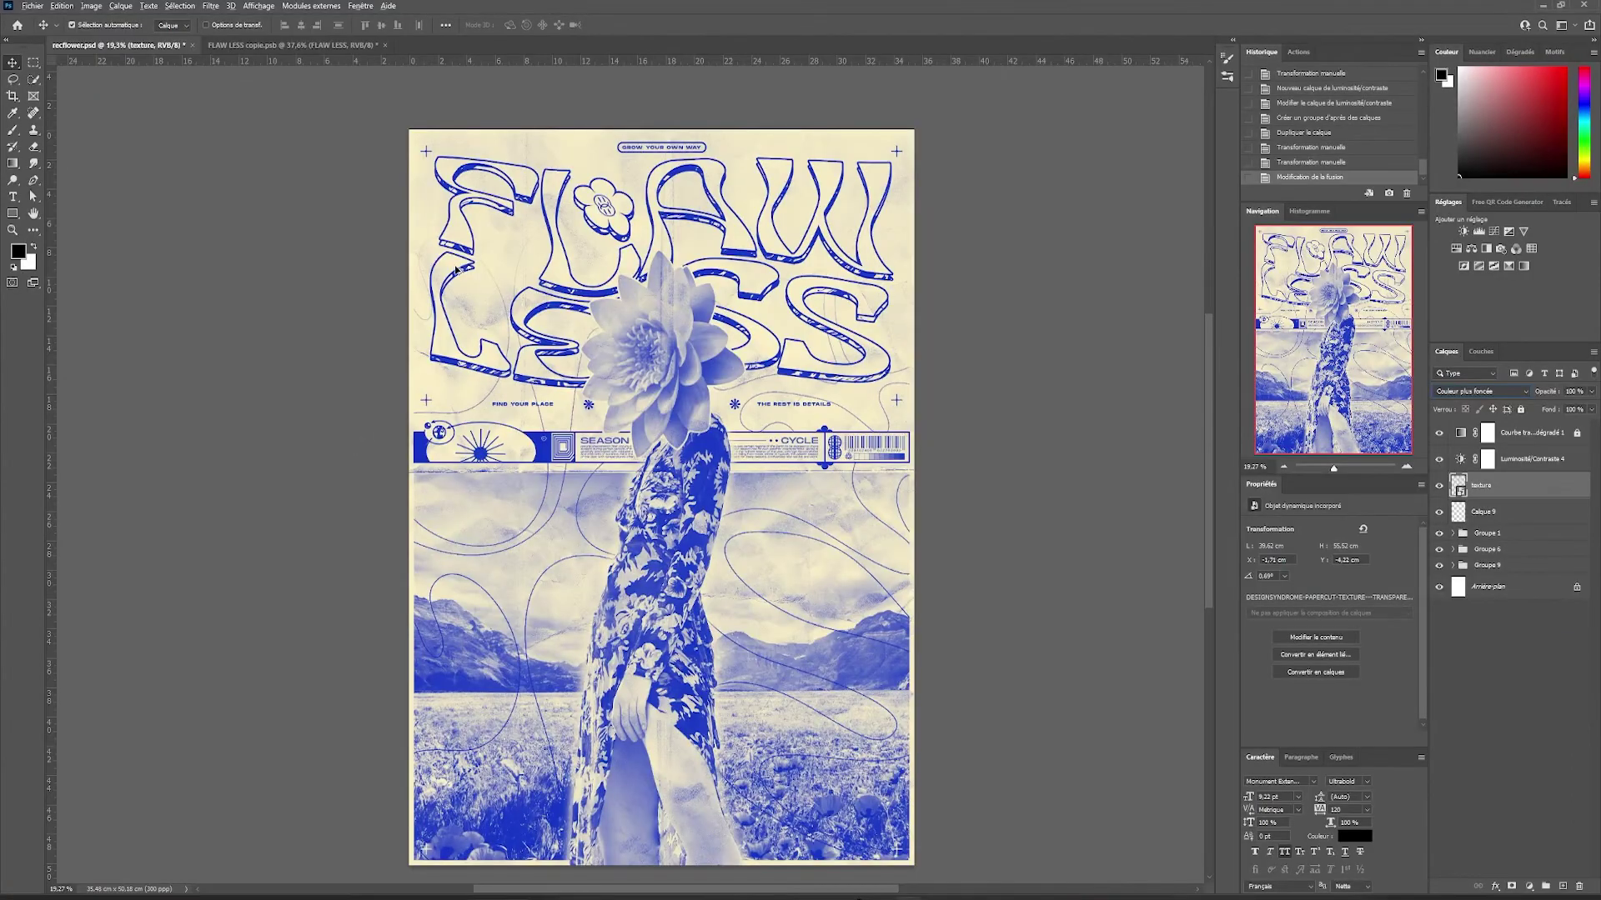
{"action": "scroll", "coordinate": [515, 325], "scroll_direction": "up", "scroll_amount": 5}
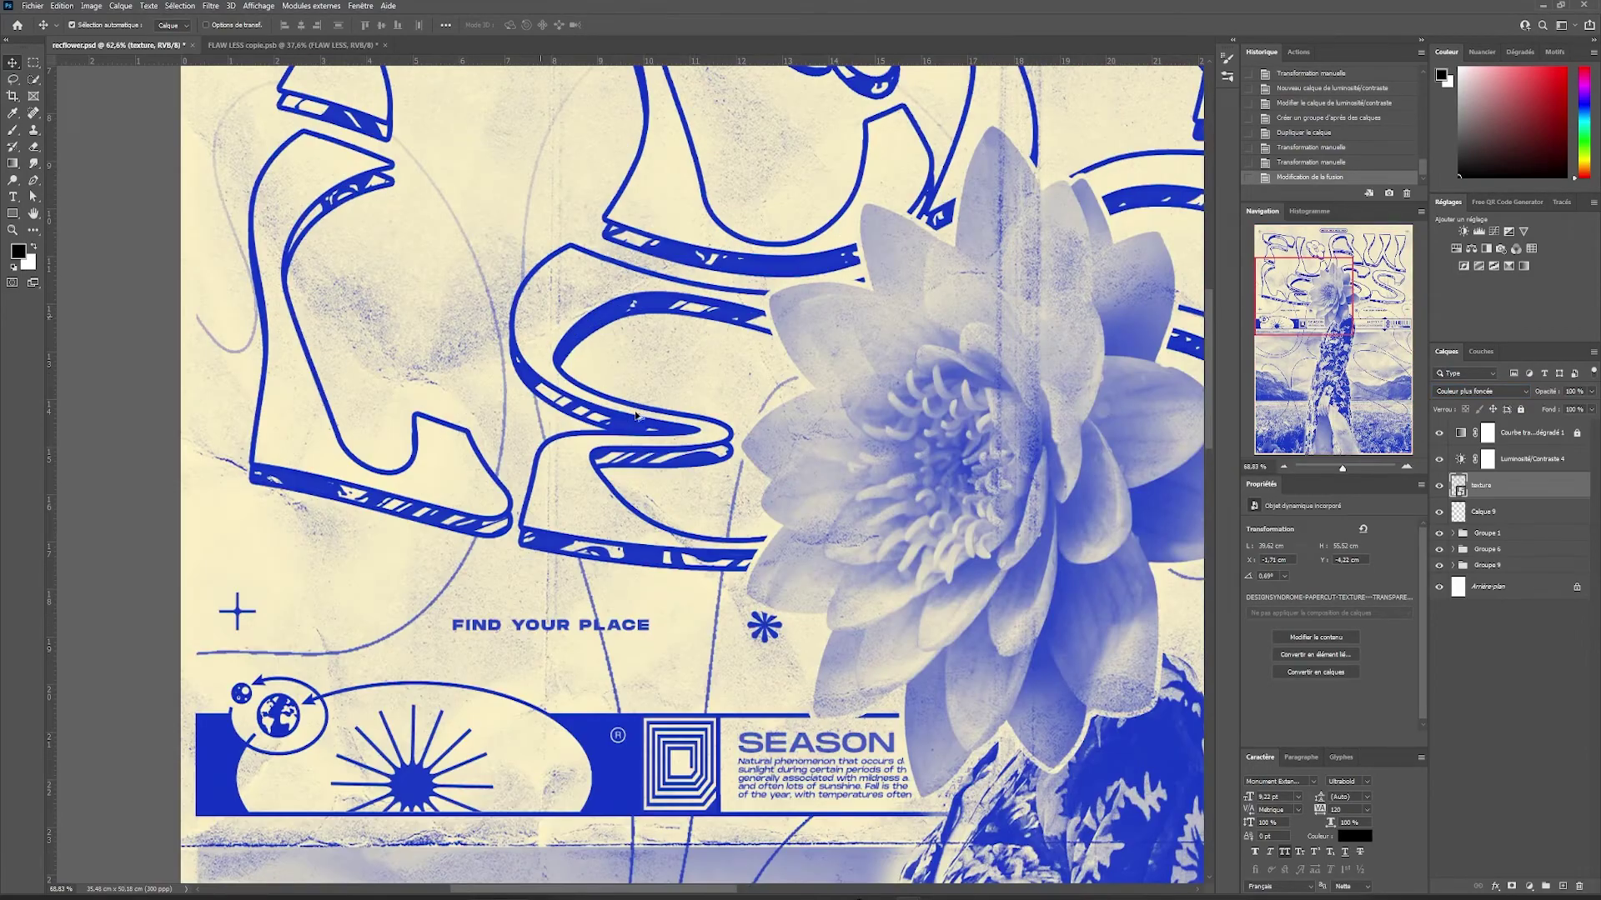
{"action": "scroll", "coordinate": [637, 415], "scroll_direction": "down", "scroll_amount": 5}
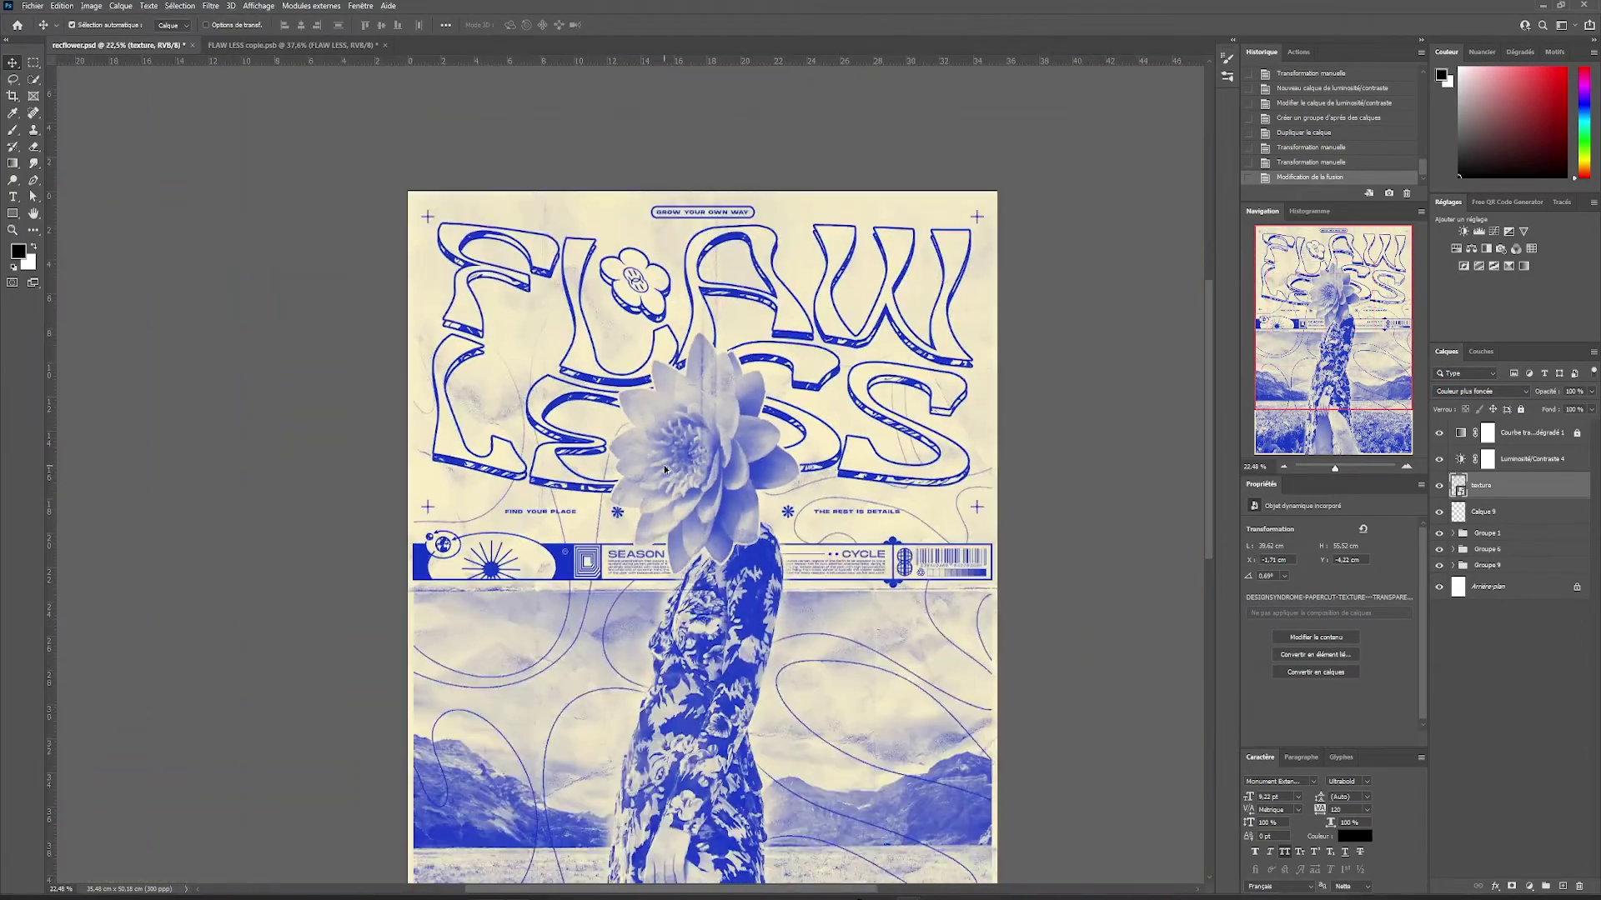
{"action": "scroll", "coordinate": [664, 469], "scroll_direction": "down", "scroll_amount": 2}
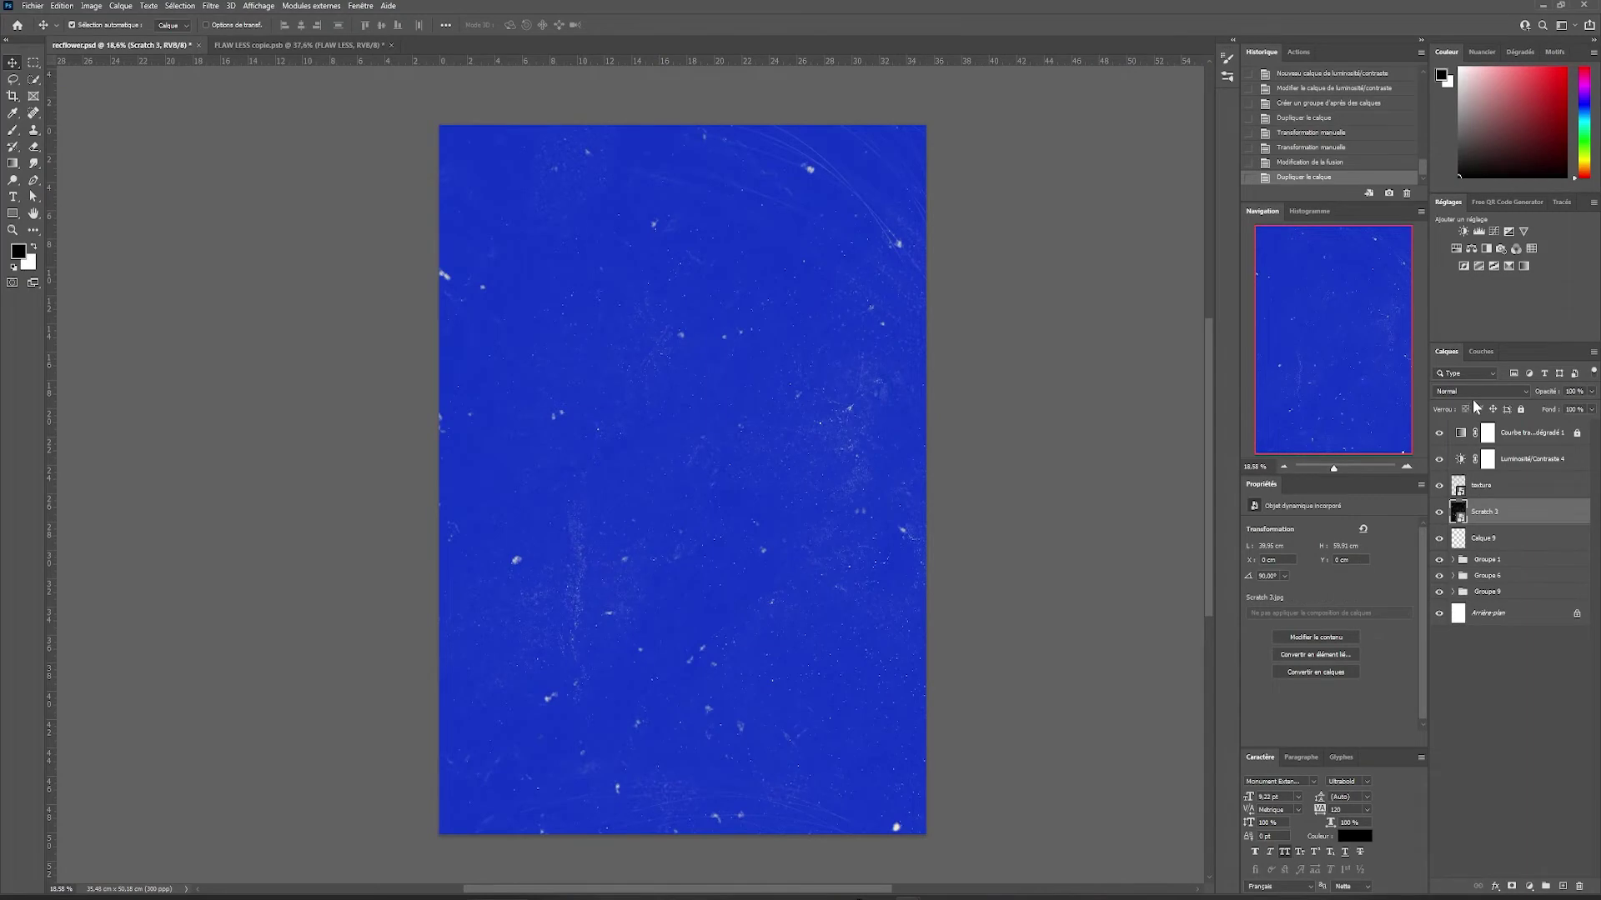
- Set the Scratch 3 layer's blend mode to Superposition, then scale and reposition it to fit the poster
{"action": "left_click", "coordinate": [1474, 392]}
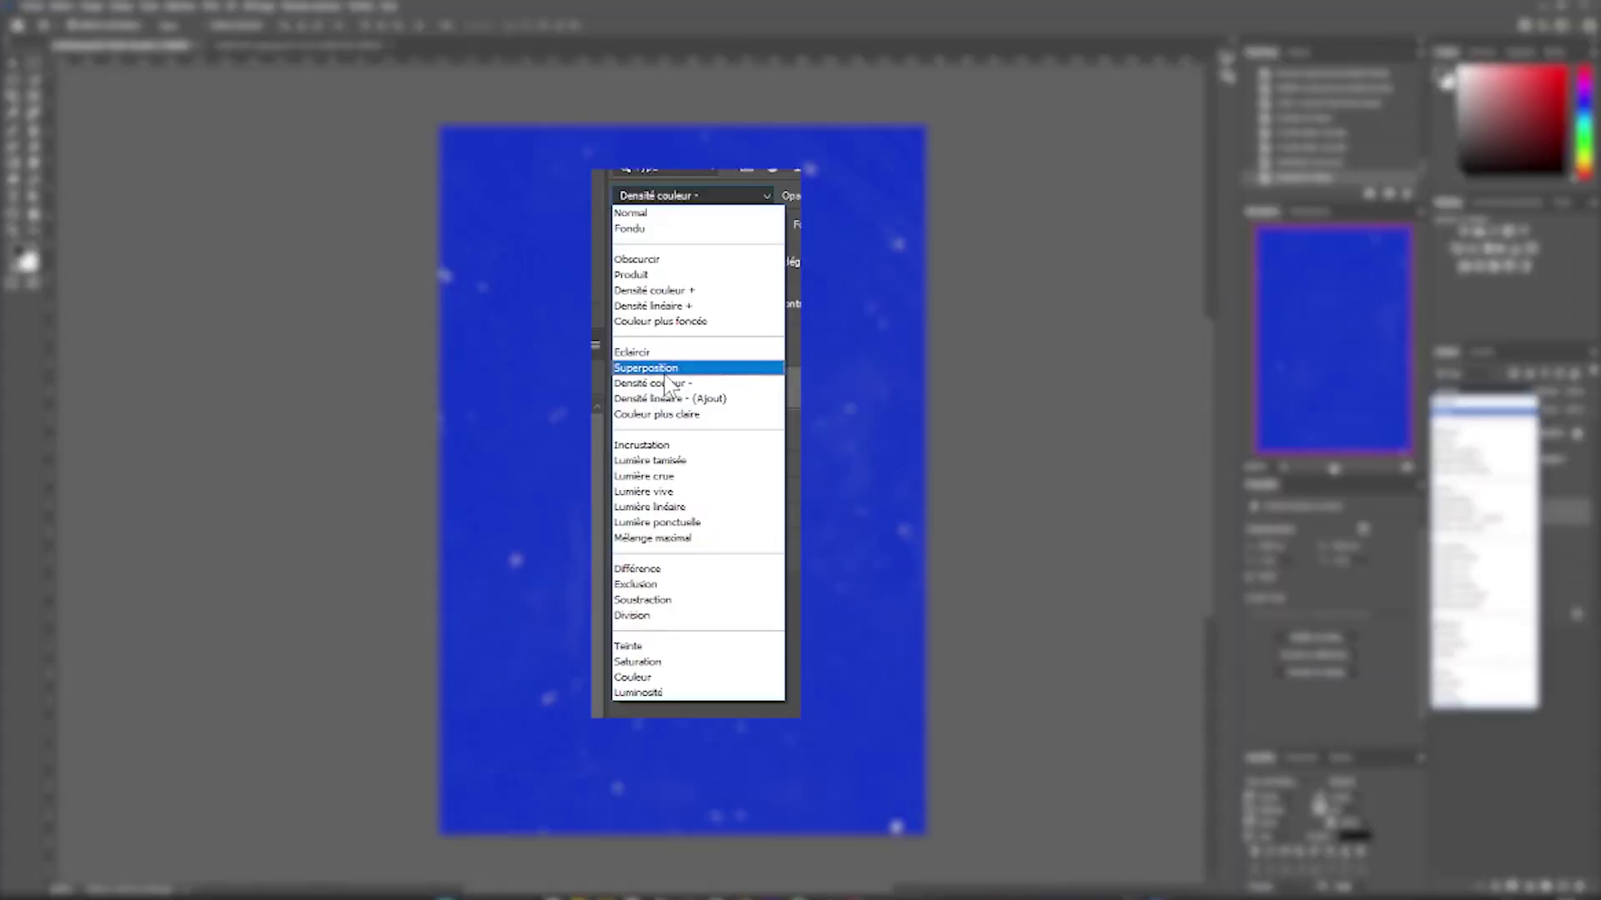
{"action": "left_click", "coordinate": [1465, 501]}
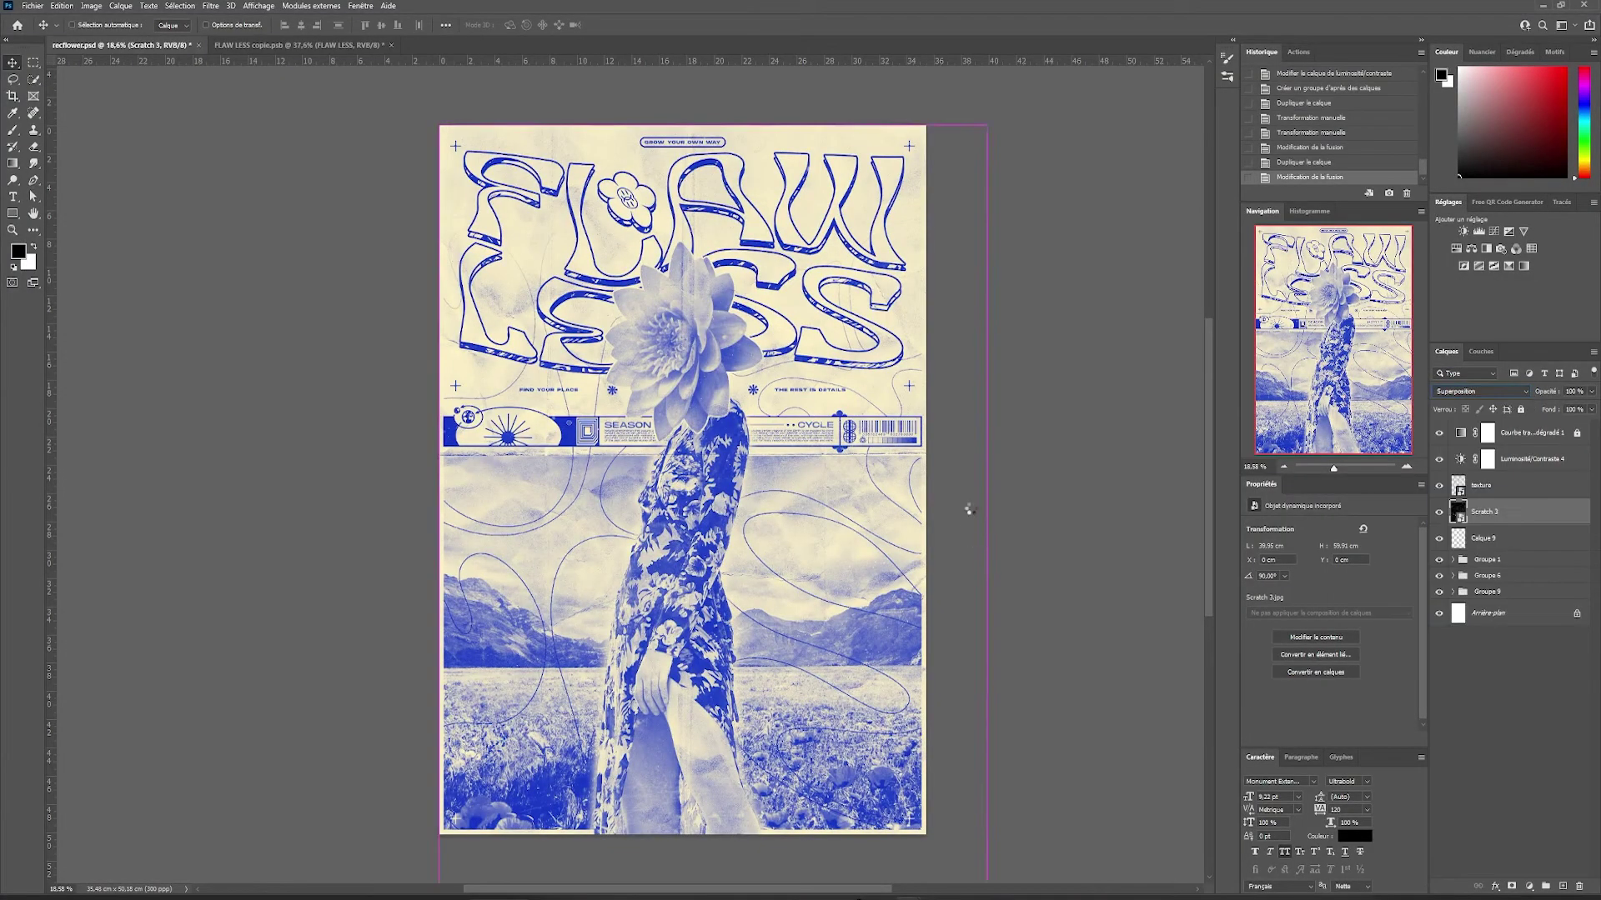
{"action": "key", "text": "ctrl+t"}
{"action": "left_click_drag", "start_coordinate": [937, 550], "coordinate": [907, 447]}
{"action": "left_click_drag", "start_coordinate": [403, 451], "coordinate": [429, 451]}
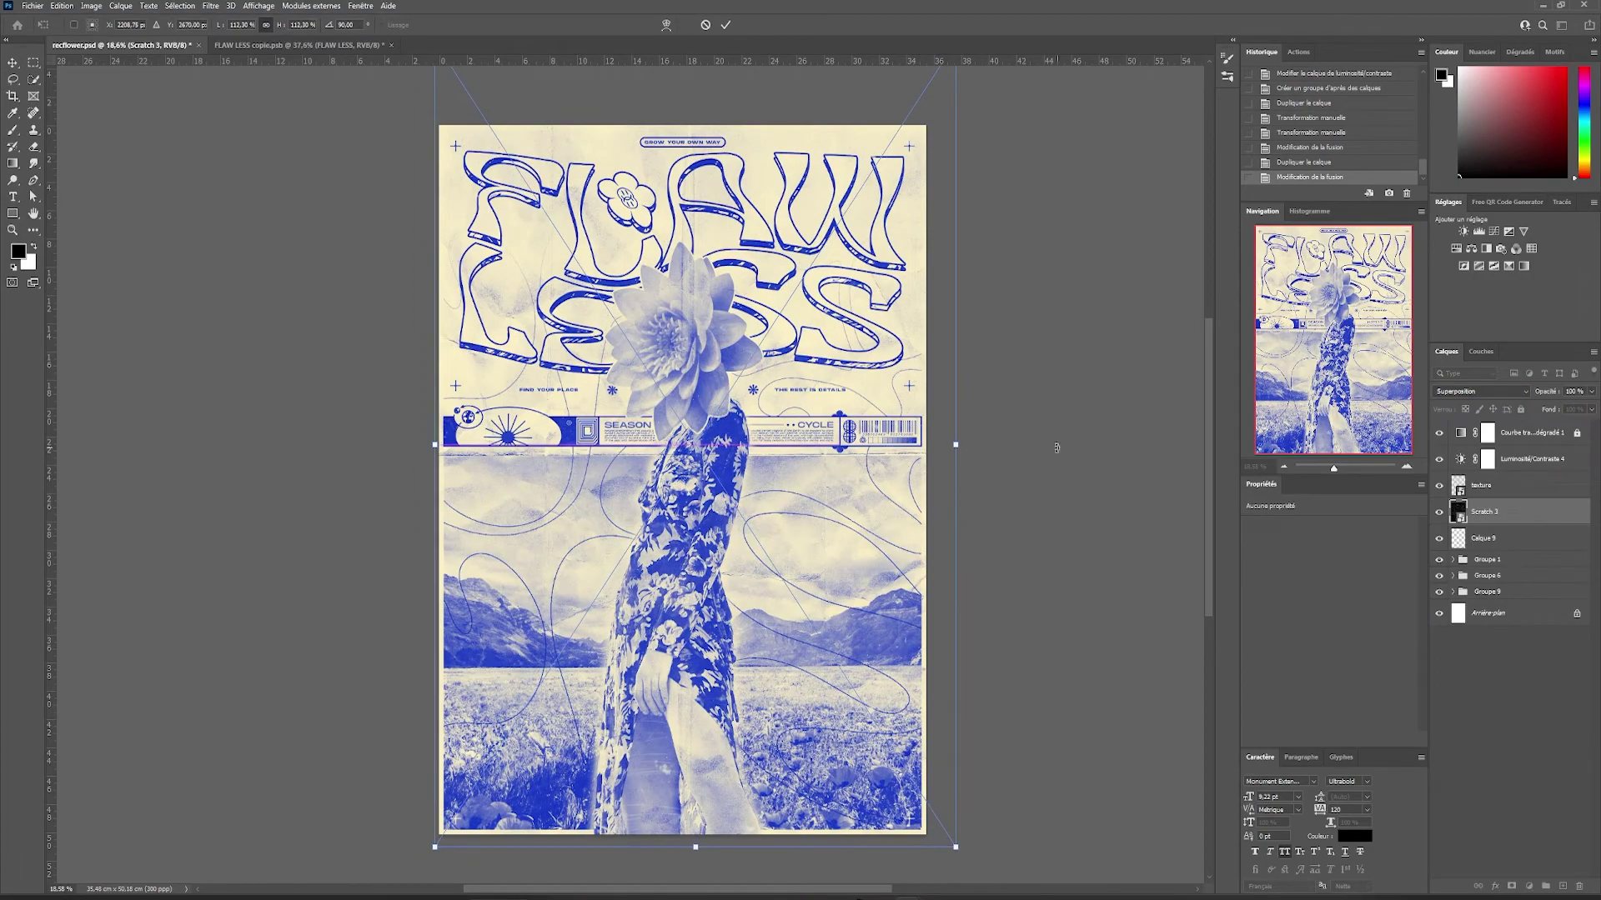
{"action": "left_click_drag", "start_coordinate": [957, 445], "coordinate": [854, 482]}
{"action": "key", "text": "Return"}
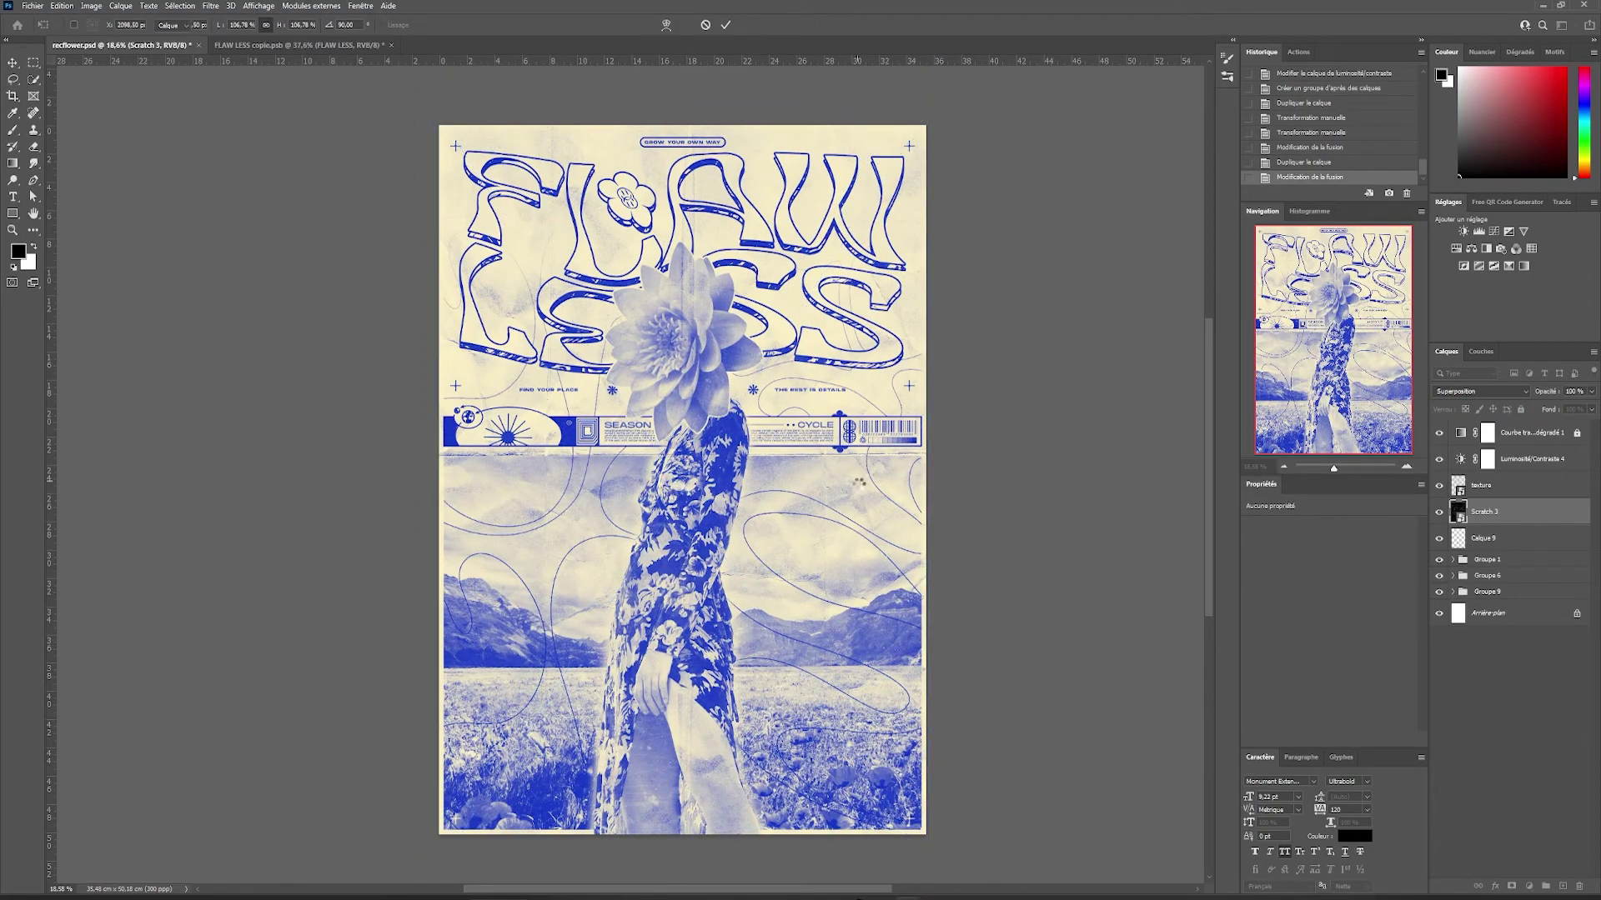
{"action": "scroll", "coordinate": [632, 742], "scroll_direction": "up", "scroll_amount": 12}
{"action": "scroll", "coordinate": [620, 729], "scroll_direction": "up", "scroll_amount": 2}
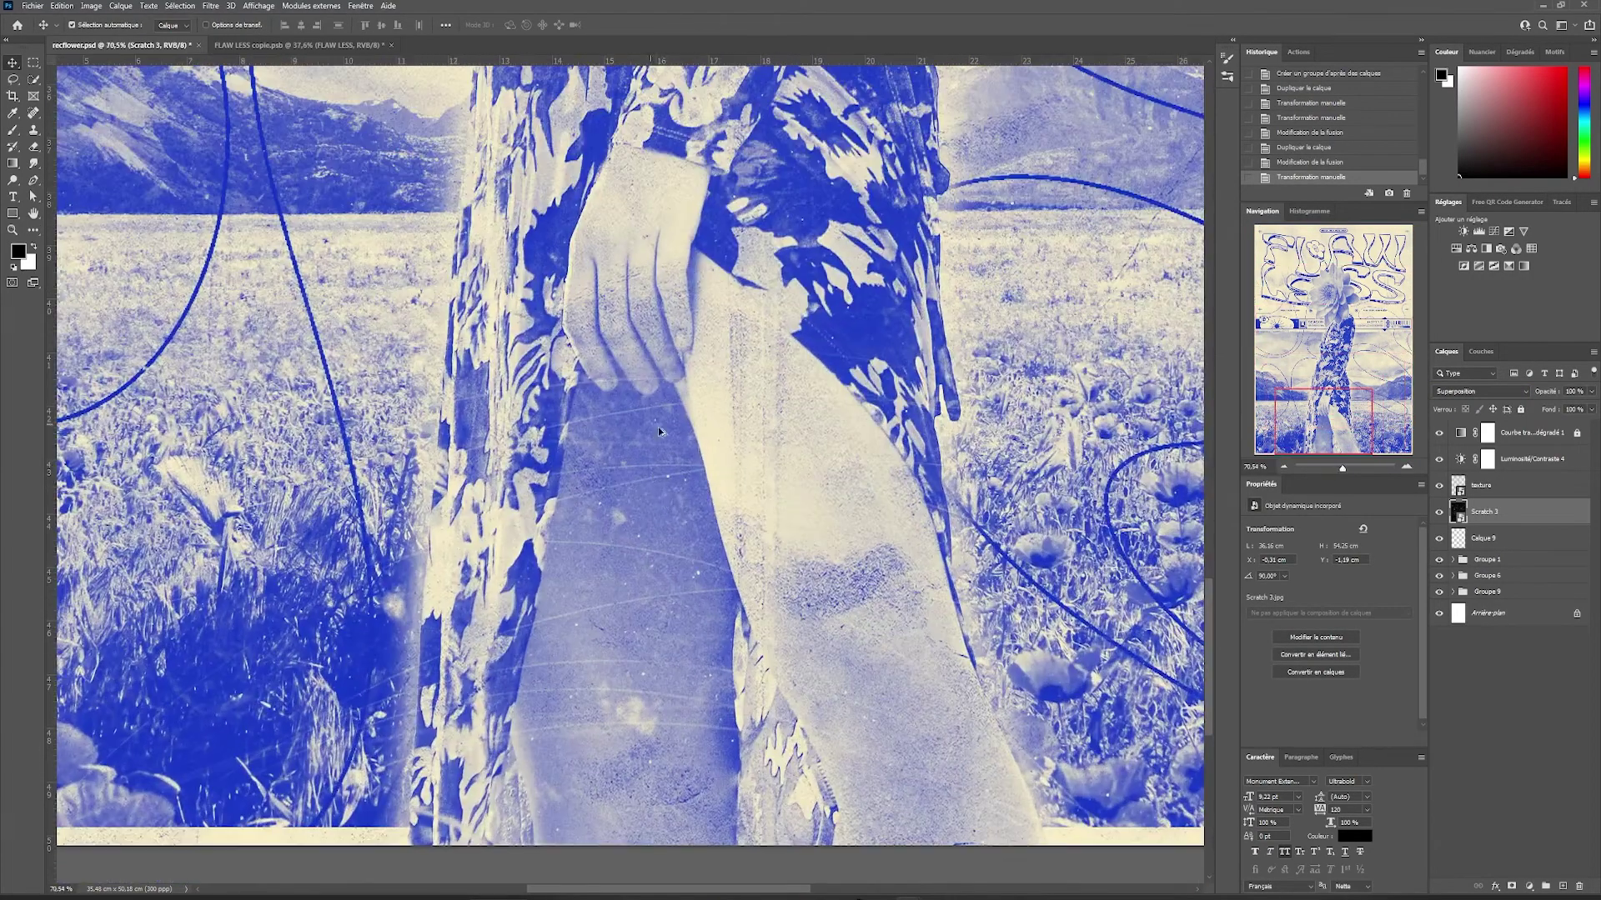
{"action": "scroll", "coordinate": [658, 427], "scroll_direction": "down", "scroll_amount": 13}
- Lock the Scratch 3 and texture layers
{"action": "left_click", "coordinate": [1521, 409]}
{"action": "left_click", "coordinate": [1491, 486]}
{"action": "left_click", "coordinate": [1521, 409]}
- Duplicate the FLAW LESS lettering layer Calque 5 in the lowest group and turn off the copy's Contour and Incrustation couleur effects
{"action": "left_click", "coordinate": [1453, 592]}
{"action": "left_click", "coordinate": [1493, 617]}
{"action": "left_click", "coordinate": [1439, 614]}
{"action": "left_click", "coordinate": [1439, 614]}
{"action": "left_click_drag", "start_coordinate": [1493, 615], "coordinate": [1562, 886]}
{"action": "left_click", "coordinate": [1485, 645]}
{"action": "left_click", "coordinate": [1485, 657]}
- Add a black-to-white gradient overlay with the Réfléchi style to the duplicated lettering layer
{"action": "double_click", "coordinate": [1493, 632]}
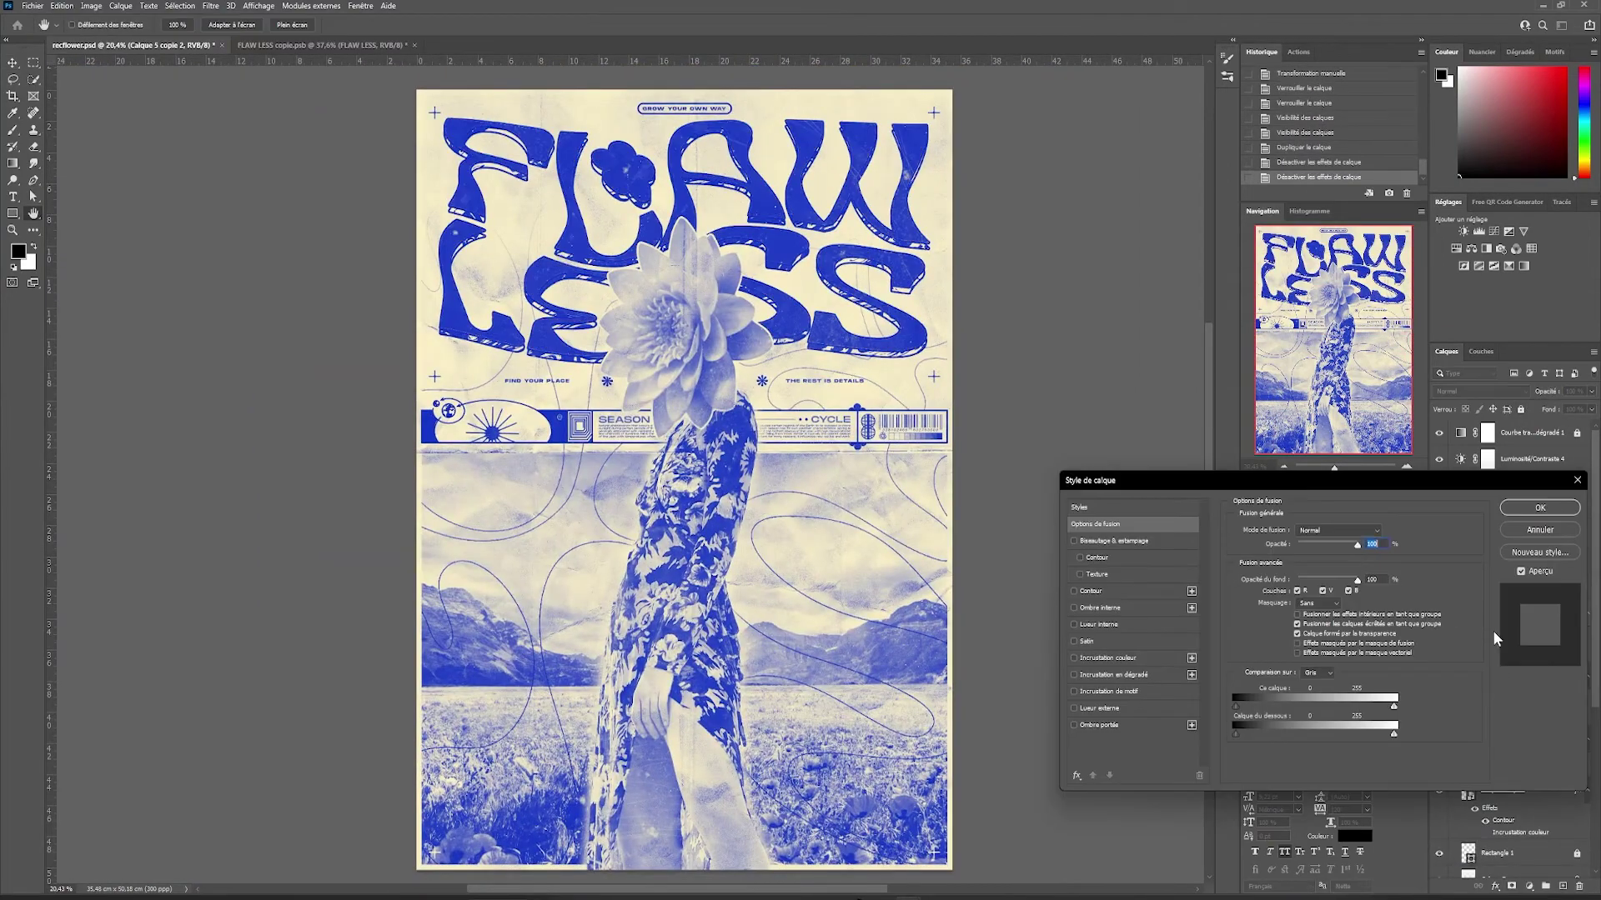
{"action": "left_click", "coordinate": [1074, 674]}
{"action": "left_click", "coordinate": [1334, 559]}
{"action": "left_click", "coordinate": [992, 320]}
{"action": "left_click", "coordinate": [1014, 337]}
{"action": "left_click", "coordinate": [1375, 309]}
{"action": "left_click", "coordinate": [1334, 576]}
{"action": "left_click", "coordinate": [1330, 611]}
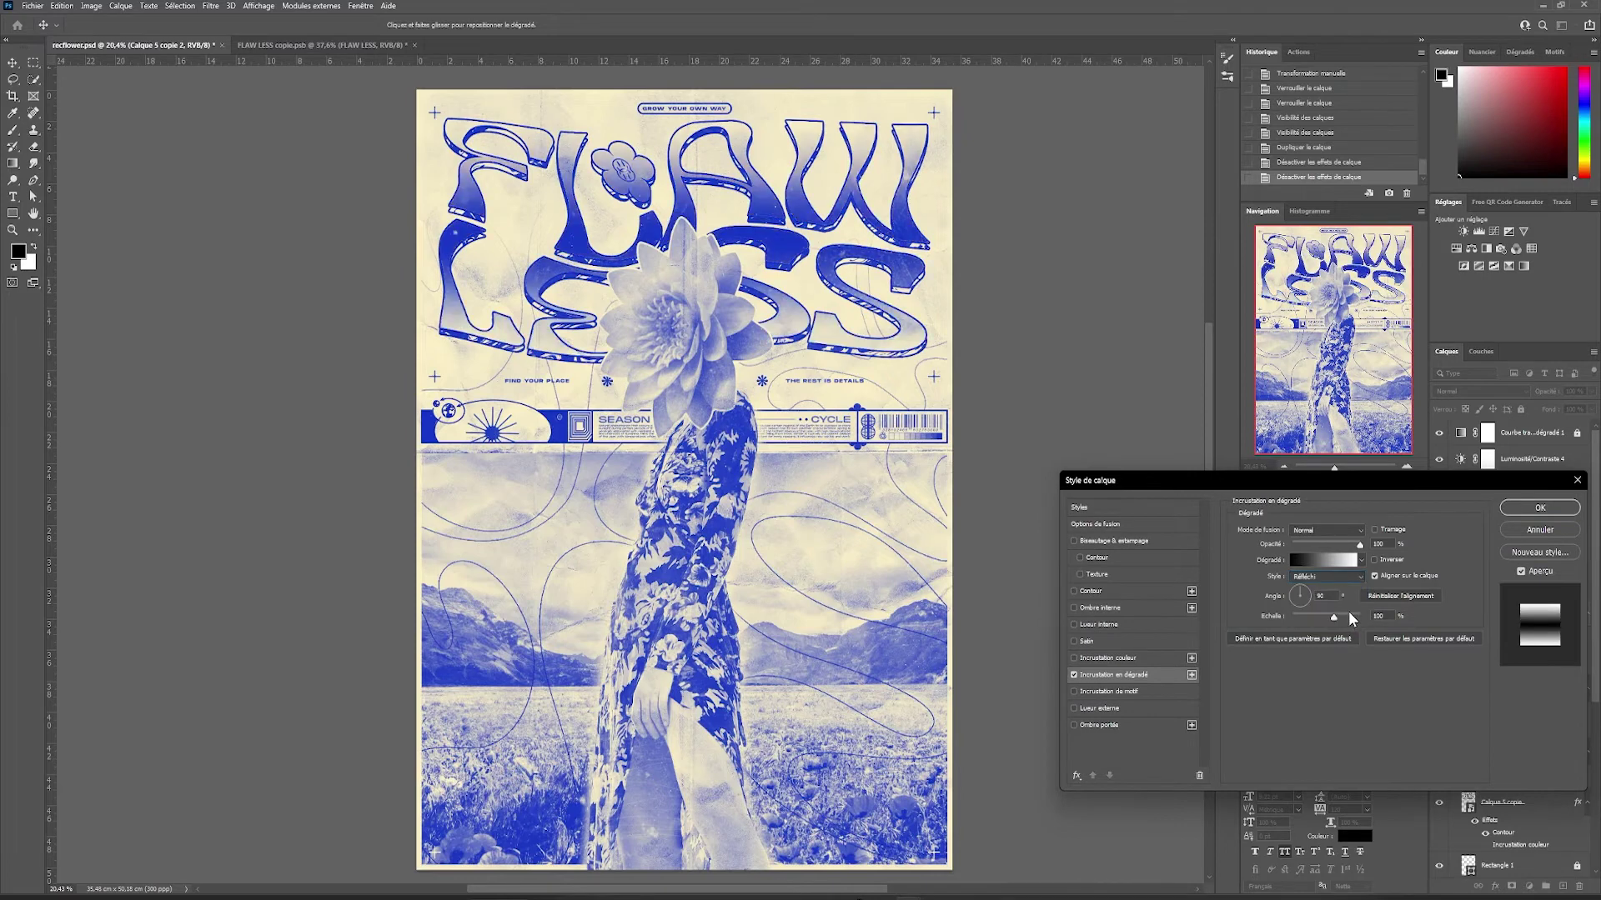
- Invert the lettering's gradient overlay, increase its scale, shift its gradient stop and apply the layer style
{"action": "left_click", "coordinate": [1373, 559]}
{"action": "mouse_move", "coordinate": [1334, 618]}
{"action": "left_mouse_down"}
{"action": "mouse_move", "coordinate": [1317, 618]}
{"action": "mouse_move", "coordinate": [1363, 618]}
{"action": "left_mouse_up"}
{"action": "mouse_move", "coordinate": [1360, 545]}
{"action": "left_mouse_down"}
{"action": "mouse_move", "coordinate": [1336, 545]}
{"action": "mouse_move", "coordinate": [1359, 545]}
{"action": "left_mouse_up"}
{"action": "left_click", "coordinate": [1334, 560]}
{"action": "left_click_drag", "start_coordinate": [1410, 637], "coordinate": [1304, 638]}
{"action": "left_click", "coordinate": [1404, 309]}
{"action": "left_click", "coordinate": [1539, 507]}
{"action": "scroll", "coordinate": [1000, 547], "scroll_direction": "down", "scroll_amount": 1}
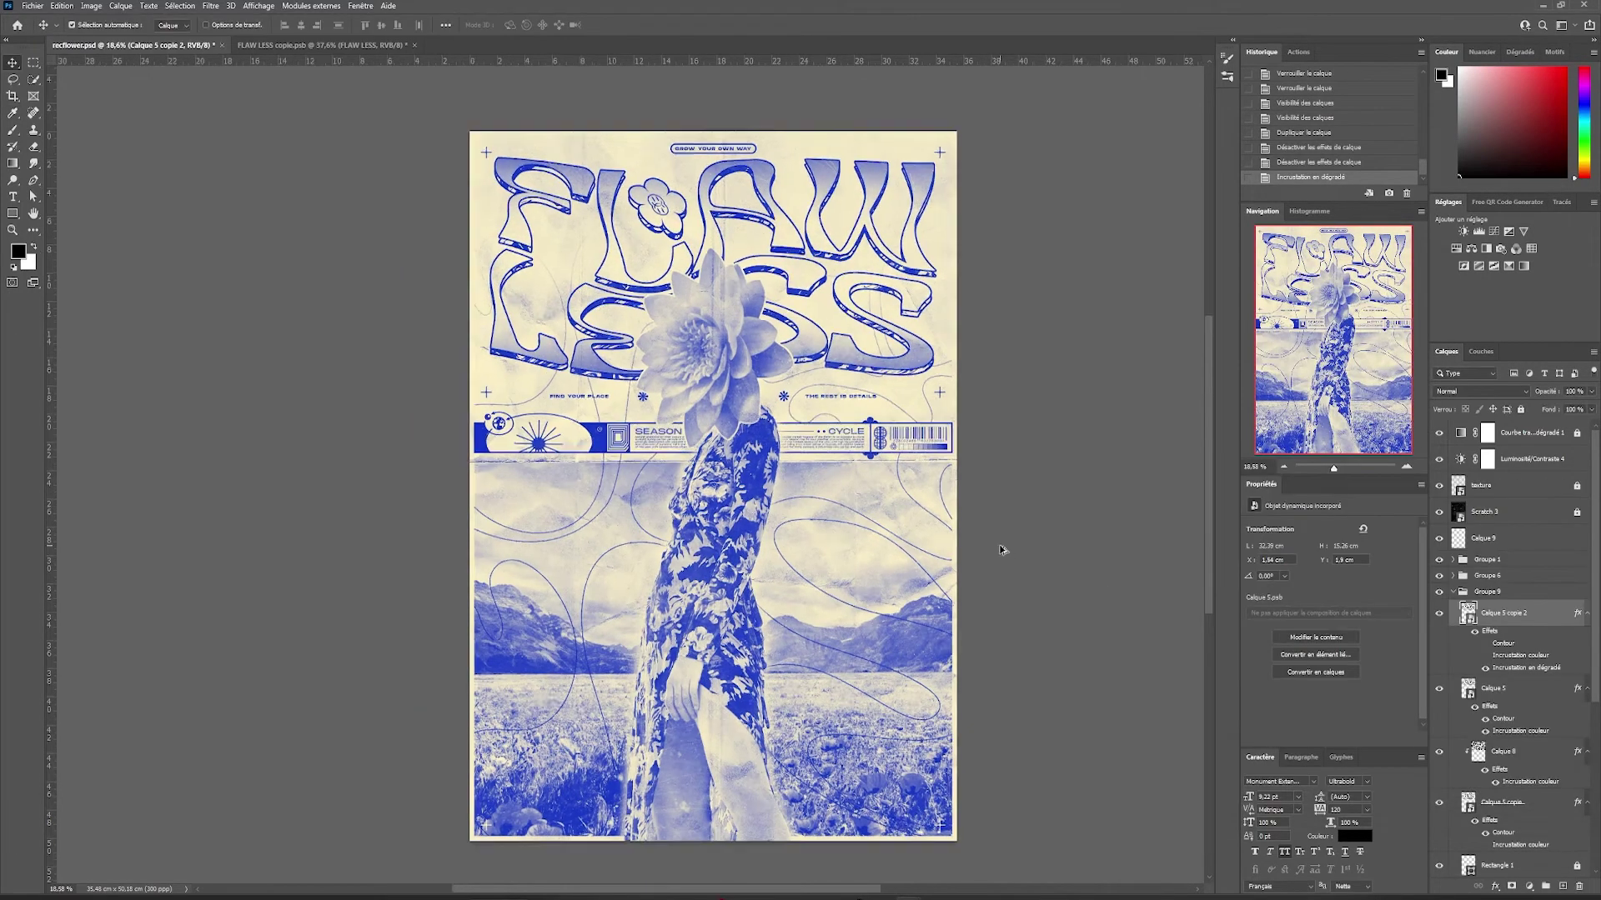
- Group all layers and groups from the gradient map down, leaving only the background outside
{"action": "scroll", "coordinate": [1003, 551], "scroll_direction": "up", "scroll_amount": 1}
{"action": "left_click", "coordinate": [917, 517]}
{"action": "left_click", "coordinate": [1542, 434]}
{"action": "scroll", "coordinate": [1538, 584], "scroll_direction": "down", "scroll_amount": 15}
{"action": "left_click", "coordinate": [1530, 819], "text": "shift"}
{"action": "key", "text": "ctrl+g"}
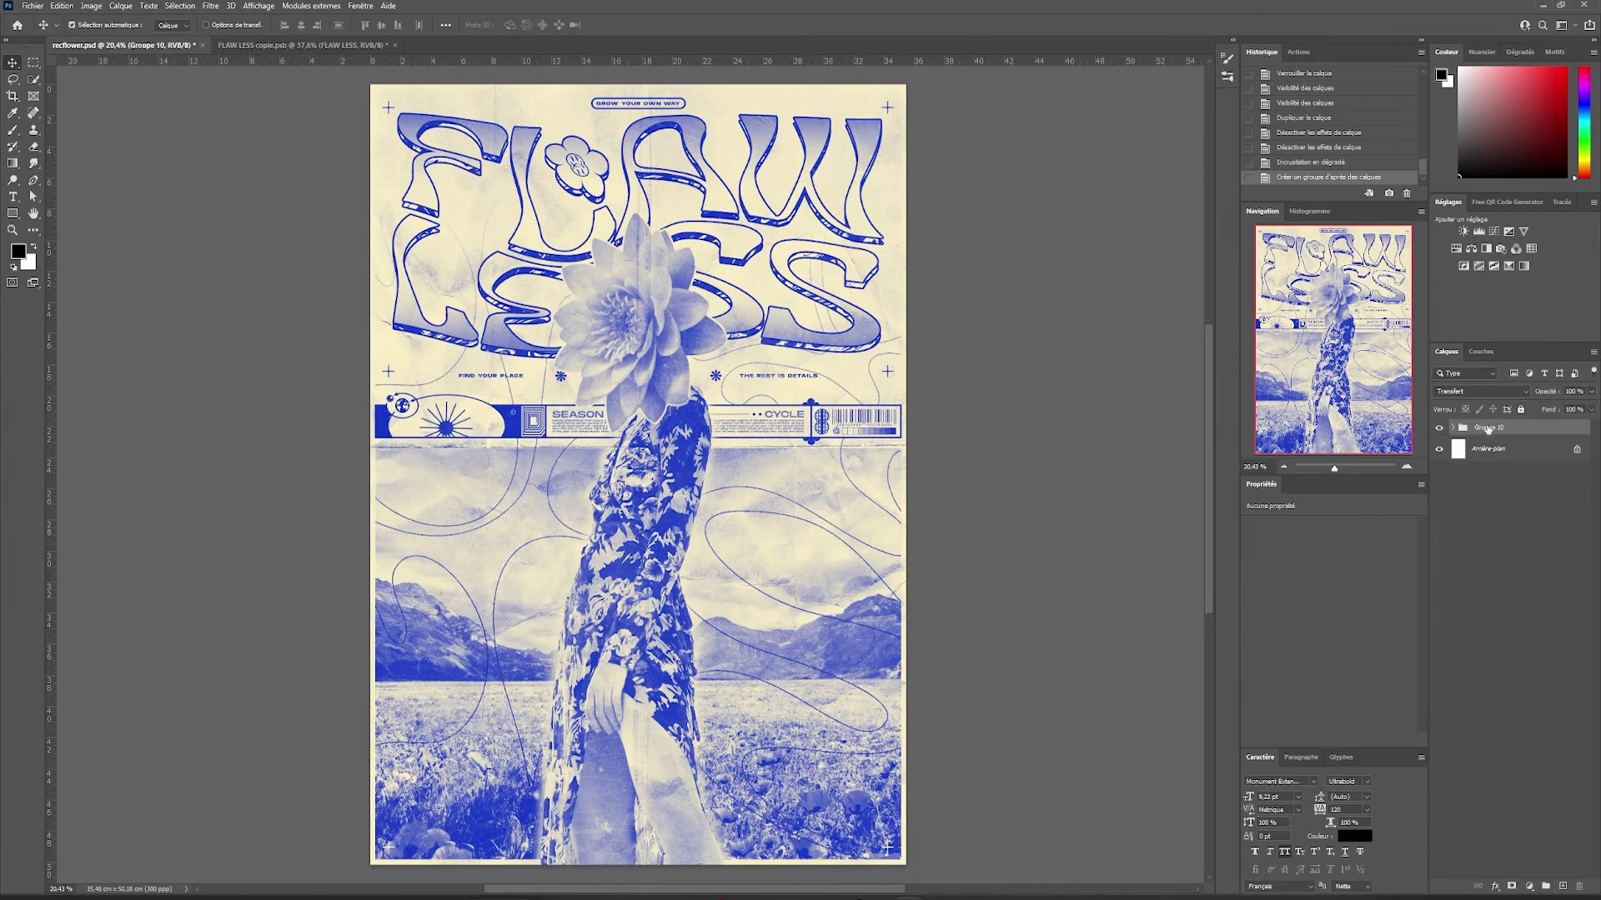
- Duplicate the poster group, keep one copy hidden as a backup, and merge the visible layers into the background
{"action": "key", "text": "ctrl+j"}
{"action": "left_click", "coordinate": [1439, 448]}
{"action": "key", "text": "ctrl+shift+e"}
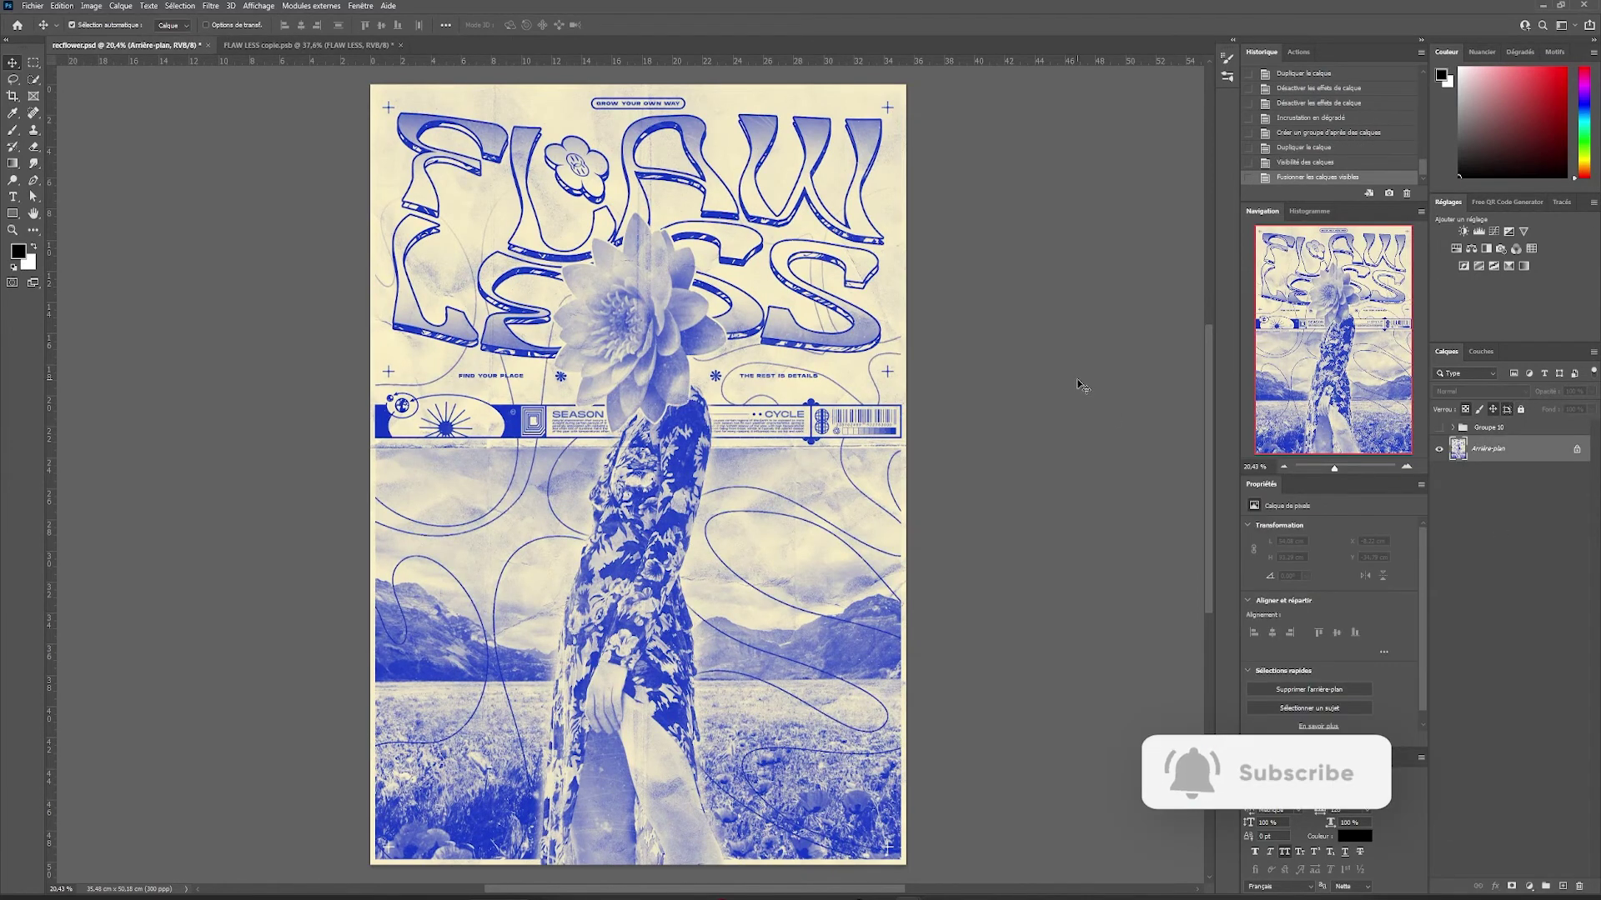
- Unlock the merged background, duplicate it, hide the original and convert the copy to a smart object
{"action": "left_click", "coordinate": [1576, 449]}
{"action": "left_click_drag", "start_coordinate": [1564, 452], "coordinate": [1562, 886]}
{"action": "left_click", "coordinate": [1500, 476]}
{"action": "left_click", "coordinate": [1440, 479]}
{"action": "right_click", "coordinate": [1543, 451]}
{"action": "left_click", "coordinate": [1452, 528]}
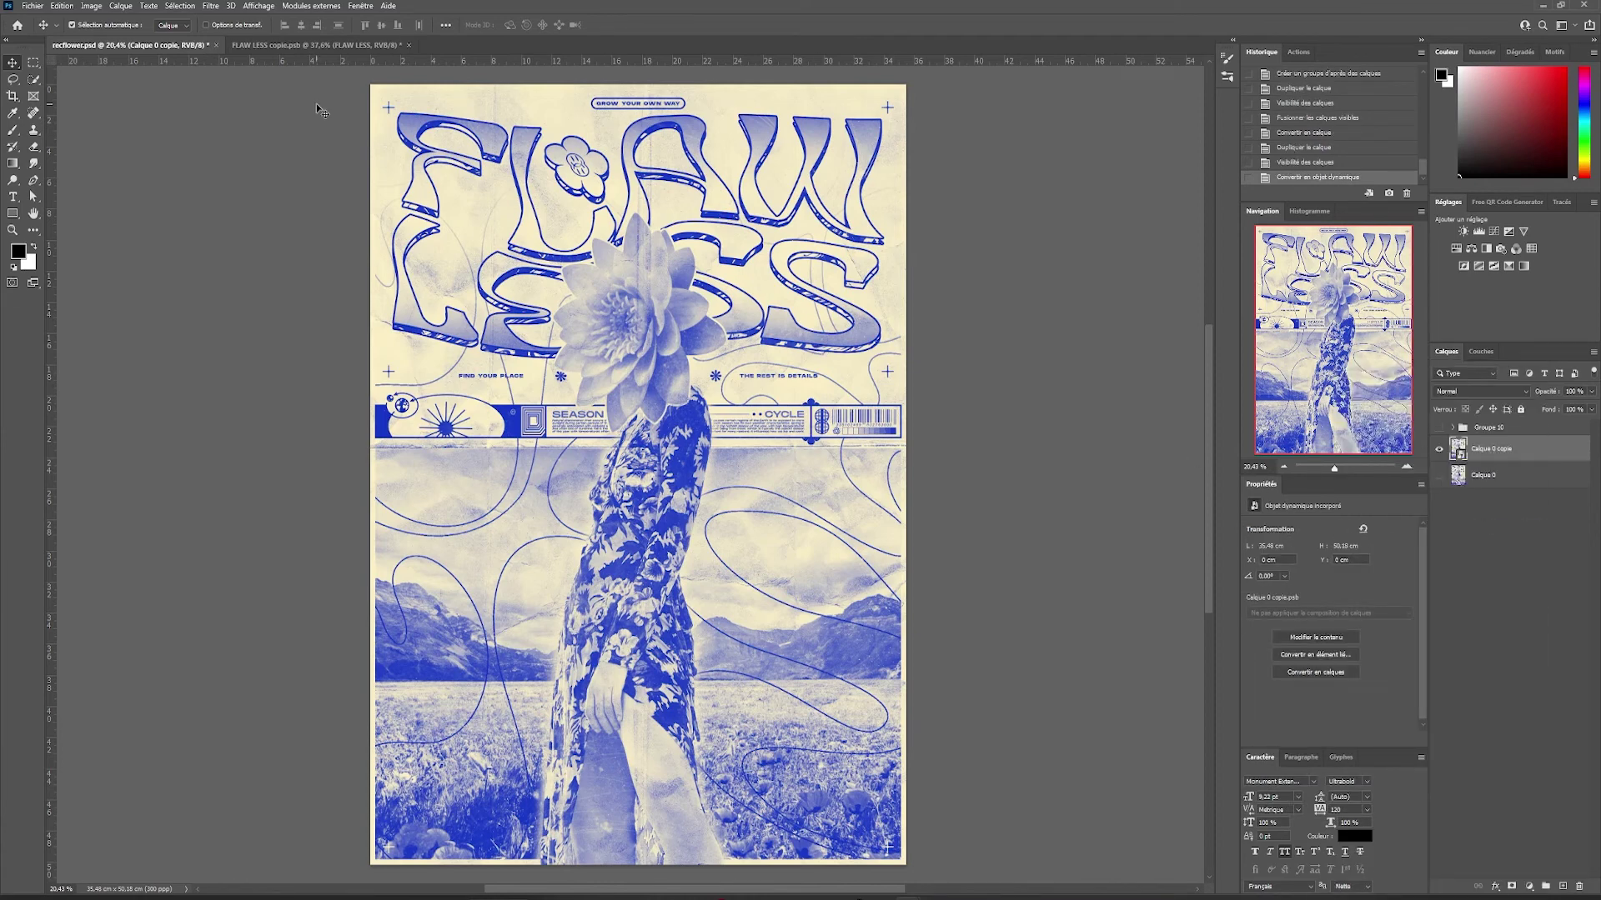
- Open the Camera Raw filter on Calque 0 copie with a split before/after view
{"action": "left_click", "coordinate": [211, 6]}
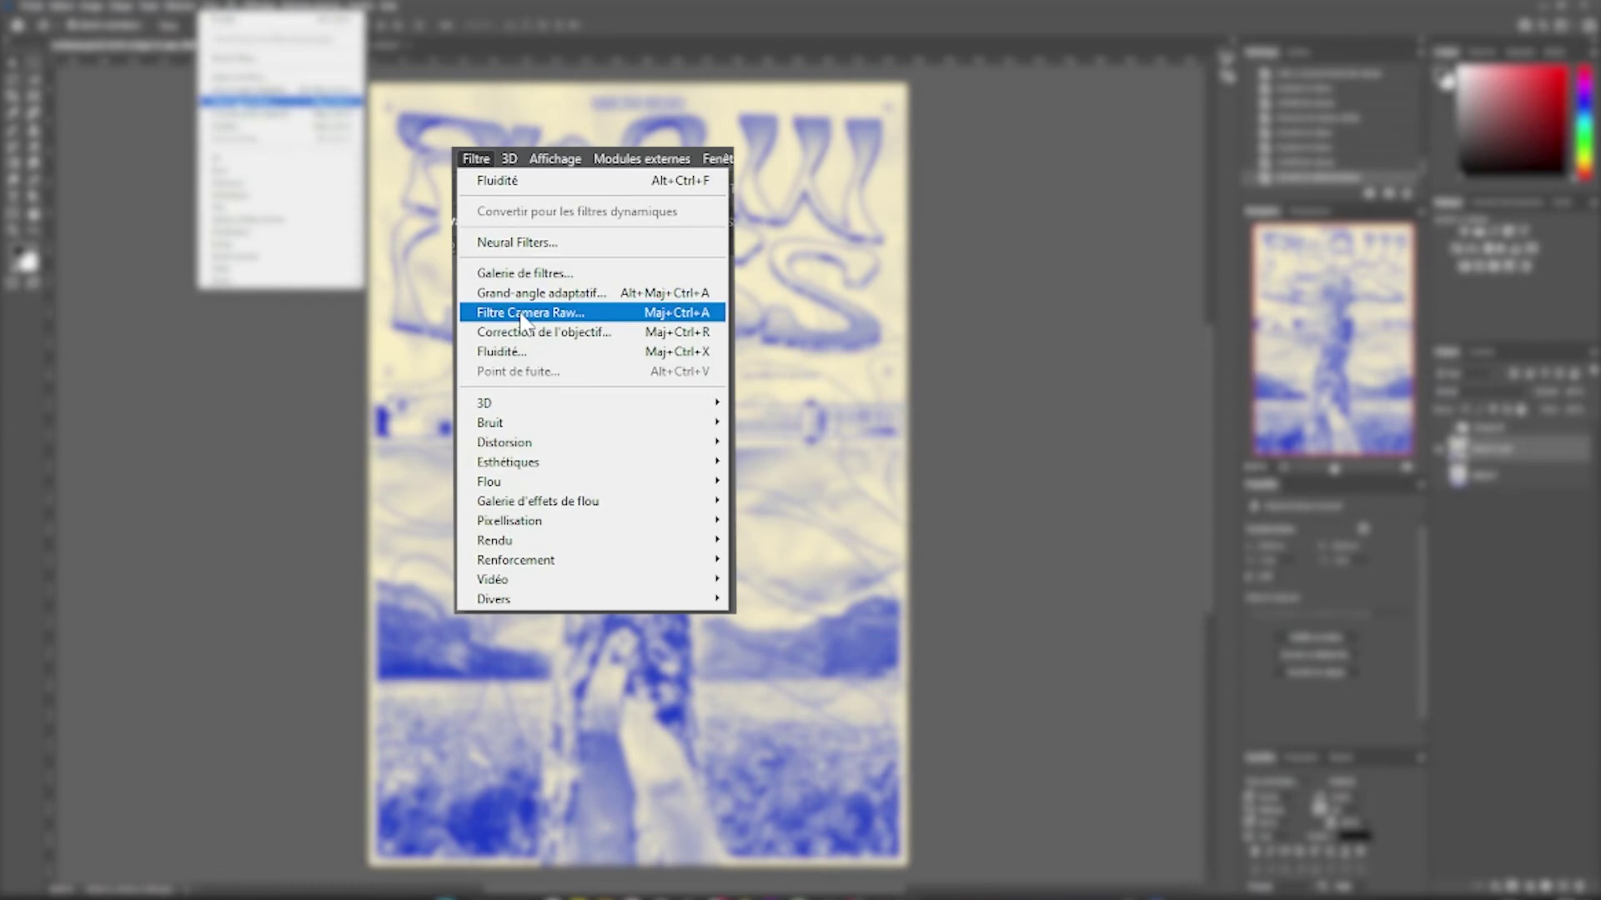
{"action": "left_click", "coordinate": [236, 101]}
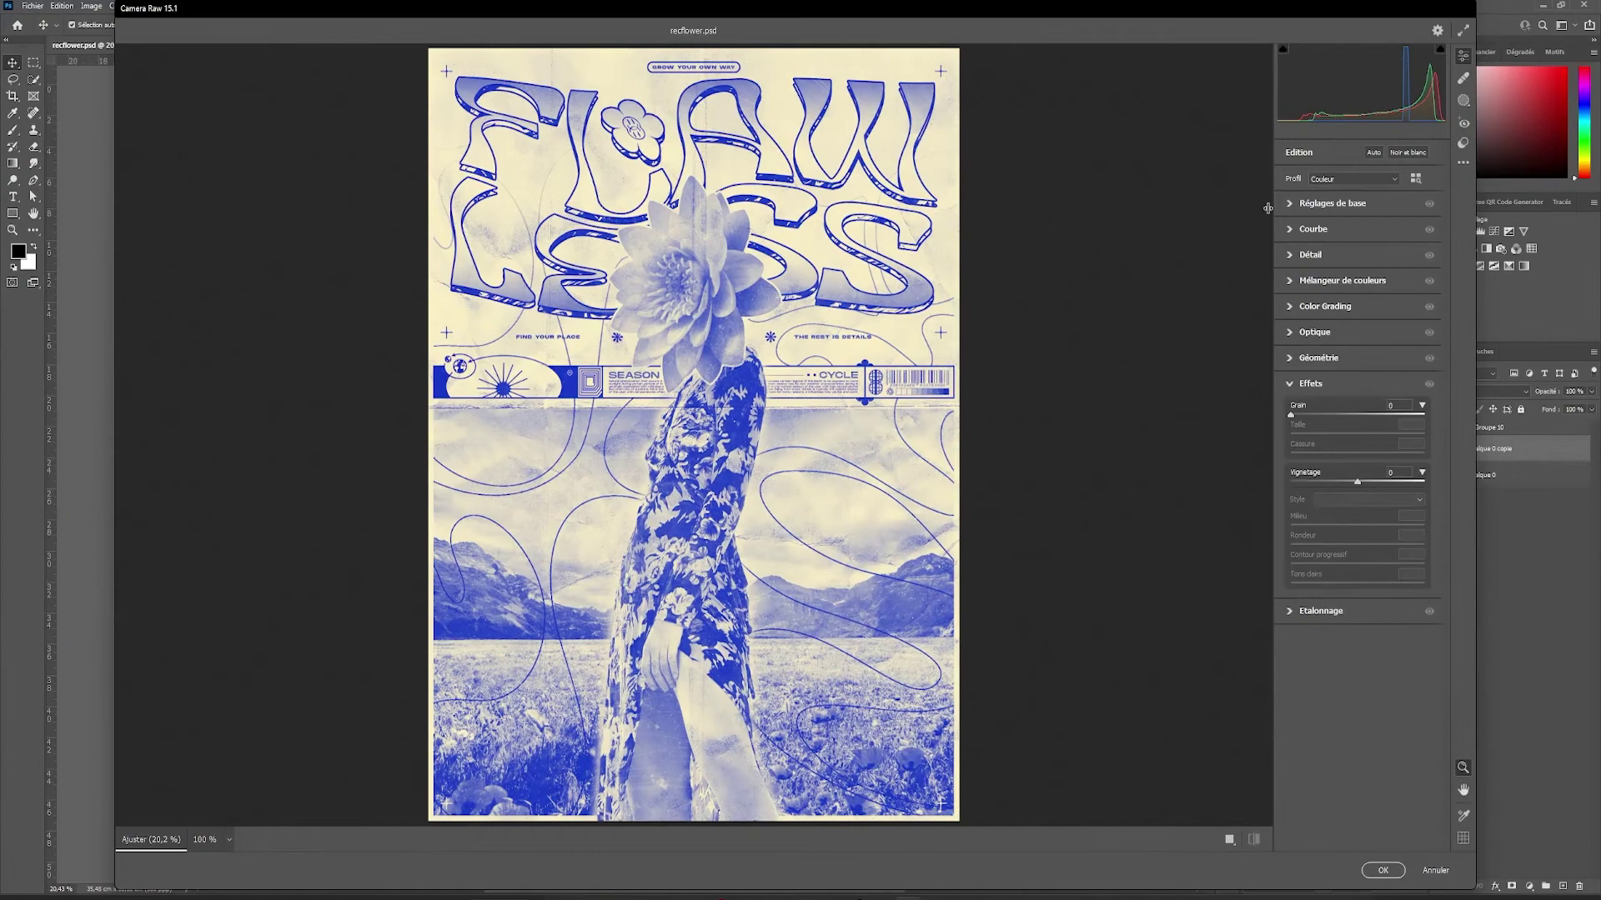
{"action": "left_click", "coordinate": [1233, 842]}
{"action": "left_click", "coordinate": [1198, 842]}
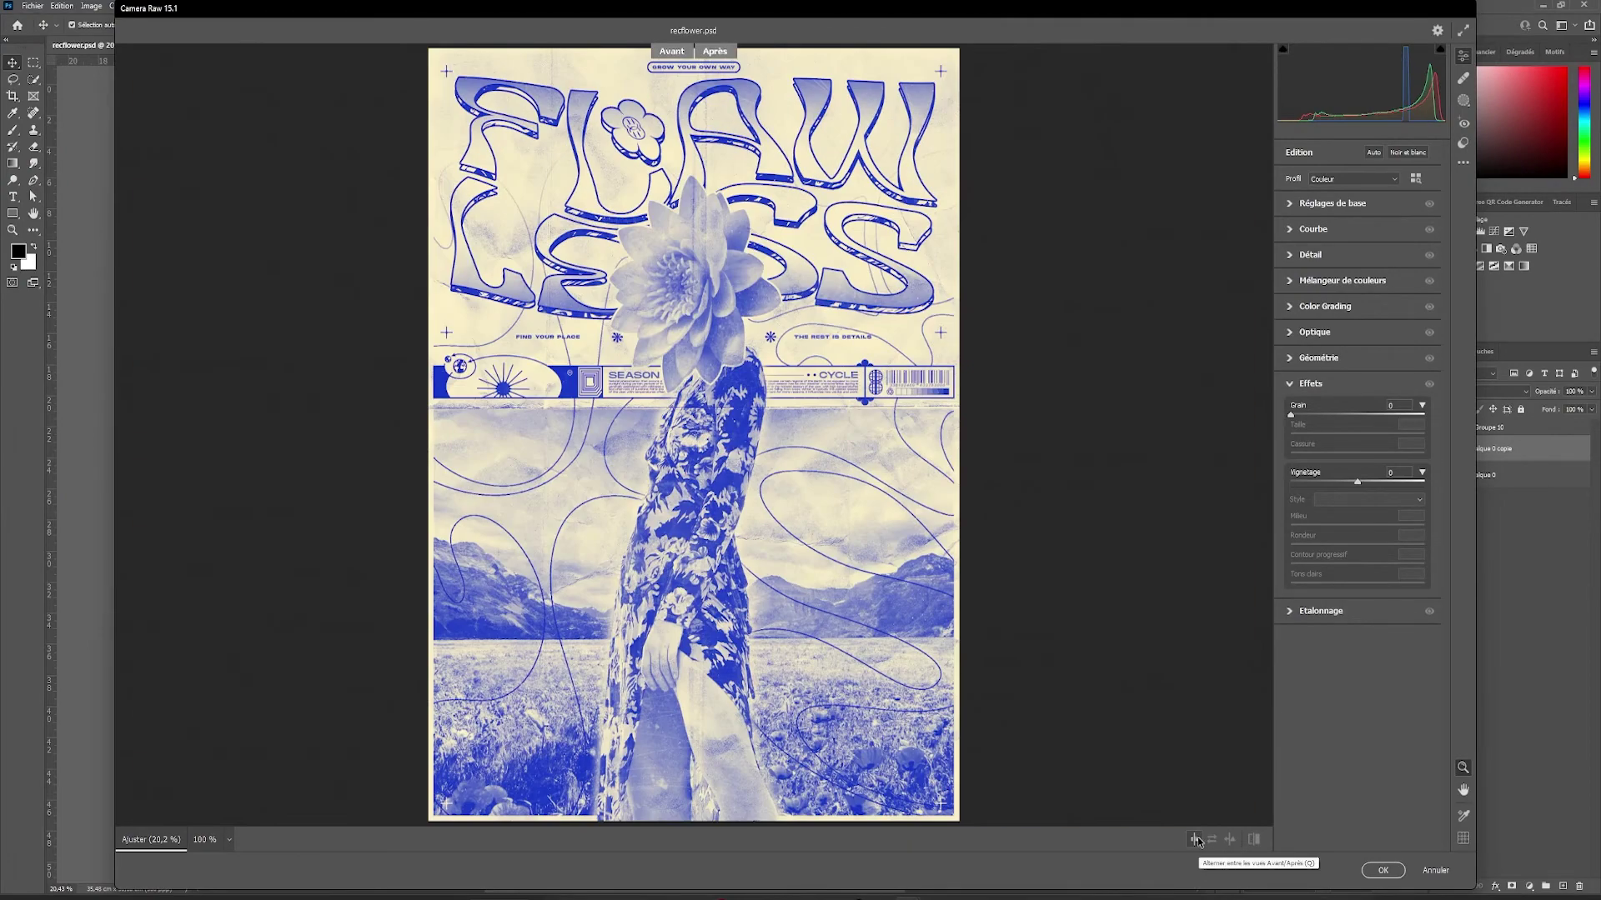
- Adjust the basic settings: exposure -0.55, contrast +29, highlights +17, shadows -25, whites -15, blacks -40, clarity +23 and vibrance +12, plus texture and saturation
{"action": "left_click", "coordinate": [1297, 204]}
{"action": "left_click_drag", "start_coordinate": [1354, 254], "coordinate": [1373, 255]}
{"action": "mouse_move", "coordinate": [1354, 273]}
{"action": "left_mouse_down"}
{"action": "mouse_move", "coordinate": [1330, 273]}
{"action": "mouse_move", "coordinate": [1373, 273]}
{"action": "mouse_move", "coordinate": [1345, 307]}
{"action": "mouse_move", "coordinate": [1374, 325]}
{"action": "mouse_move", "coordinate": [1351, 274]}
{"action": "left_mouse_up"}
{"action": "left_click_drag", "start_coordinate": [1372, 254], "coordinate": [1356, 254]}
{"action": "left_click_drag", "start_coordinate": [1353, 343], "coordinate": [1344, 524]}
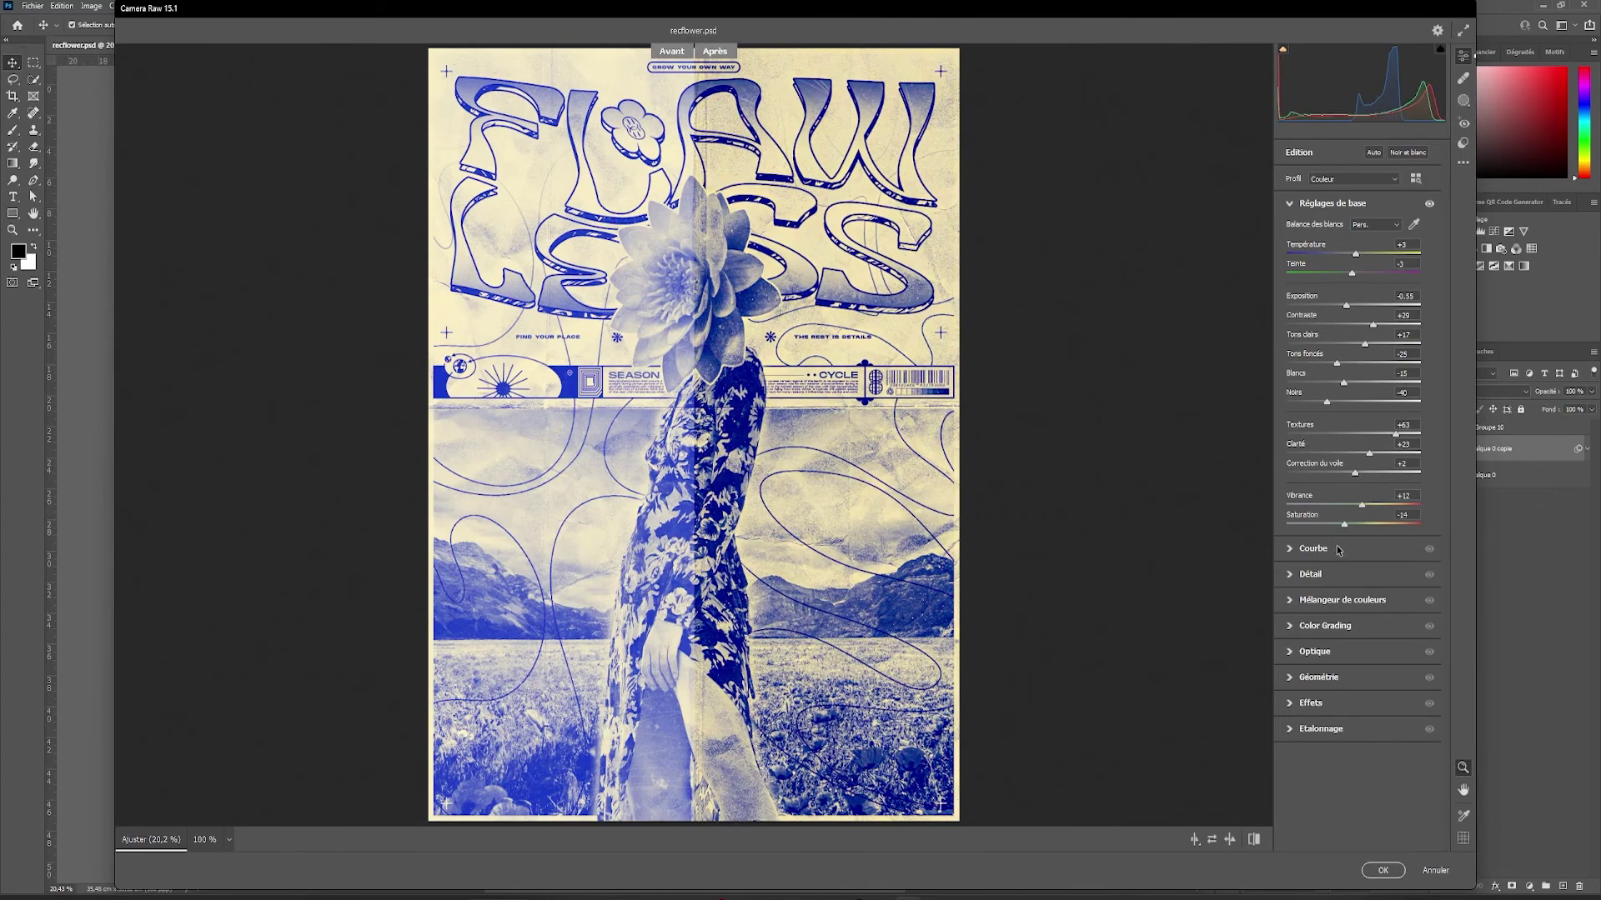
- Set sharpening to 43 and noise reduction to 58, checking the lettering up close
{"action": "left_click", "coordinate": [1327, 574]}
{"action": "left_click_drag", "start_coordinate": [1347, 312], "coordinate": [1367, 311]}
{"action": "left_click", "coordinate": [878, 272]}
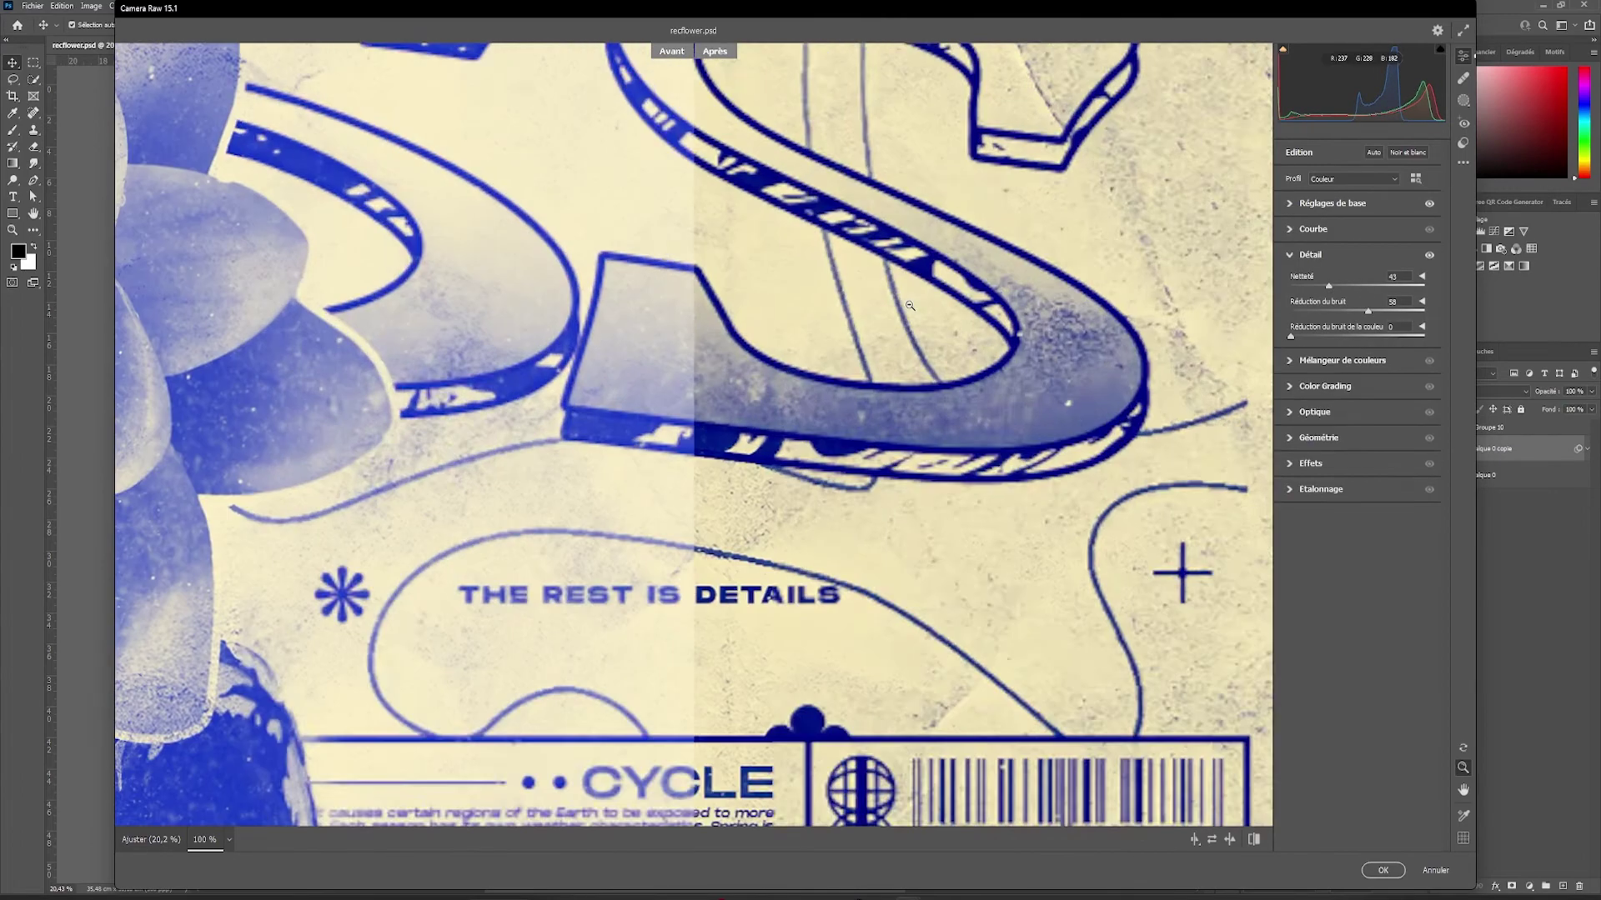
- Add grain with amount 62, size 37 and roughness 17
{"action": "left_click", "coordinate": [1316, 461]}
{"action": "left_click_drag", "start_coordinate": [1290, 414], "coordinate": [1323, 526]}
{"action": "key", "text": "ctrl+0"}
- Add a vignette of -21 with midpoint 67 and roundness -37
{"action": "left_click_drag", "start_coordinate": [1354, 482], "coordinate": [1344, 482]}
{"action": "mouse_move", "coordinate": [1357, 546]}
{"action": "left_mouse_down"}
{"action": "mouse_move", "coordinate": [1394, 546]}
{"action": "mouse_move", "coordinate": [1380, 527]}
{"action": "left_mouse_up"}
{"action": "left_click_drag", "start_coordinate": [1393, 546], "coordinate": [1333, 546]}
{"action": "mouse_move", "coordinate": [1344, 482]}
{"action": "left_mouse_down"}
{"action": "mouse_move", "coordinate": [1359, 483]}
{"action": "mouse_move", "coordinate": [1343, 483]}
{"action": "left_mouse_up"}
- Apply the Camera Raw adjustments and compare the poster with and without them
{"action": "left_click", "coordinate": [1194, 841]}
{"action": "left_click", "coordinate": [1194, 841]}
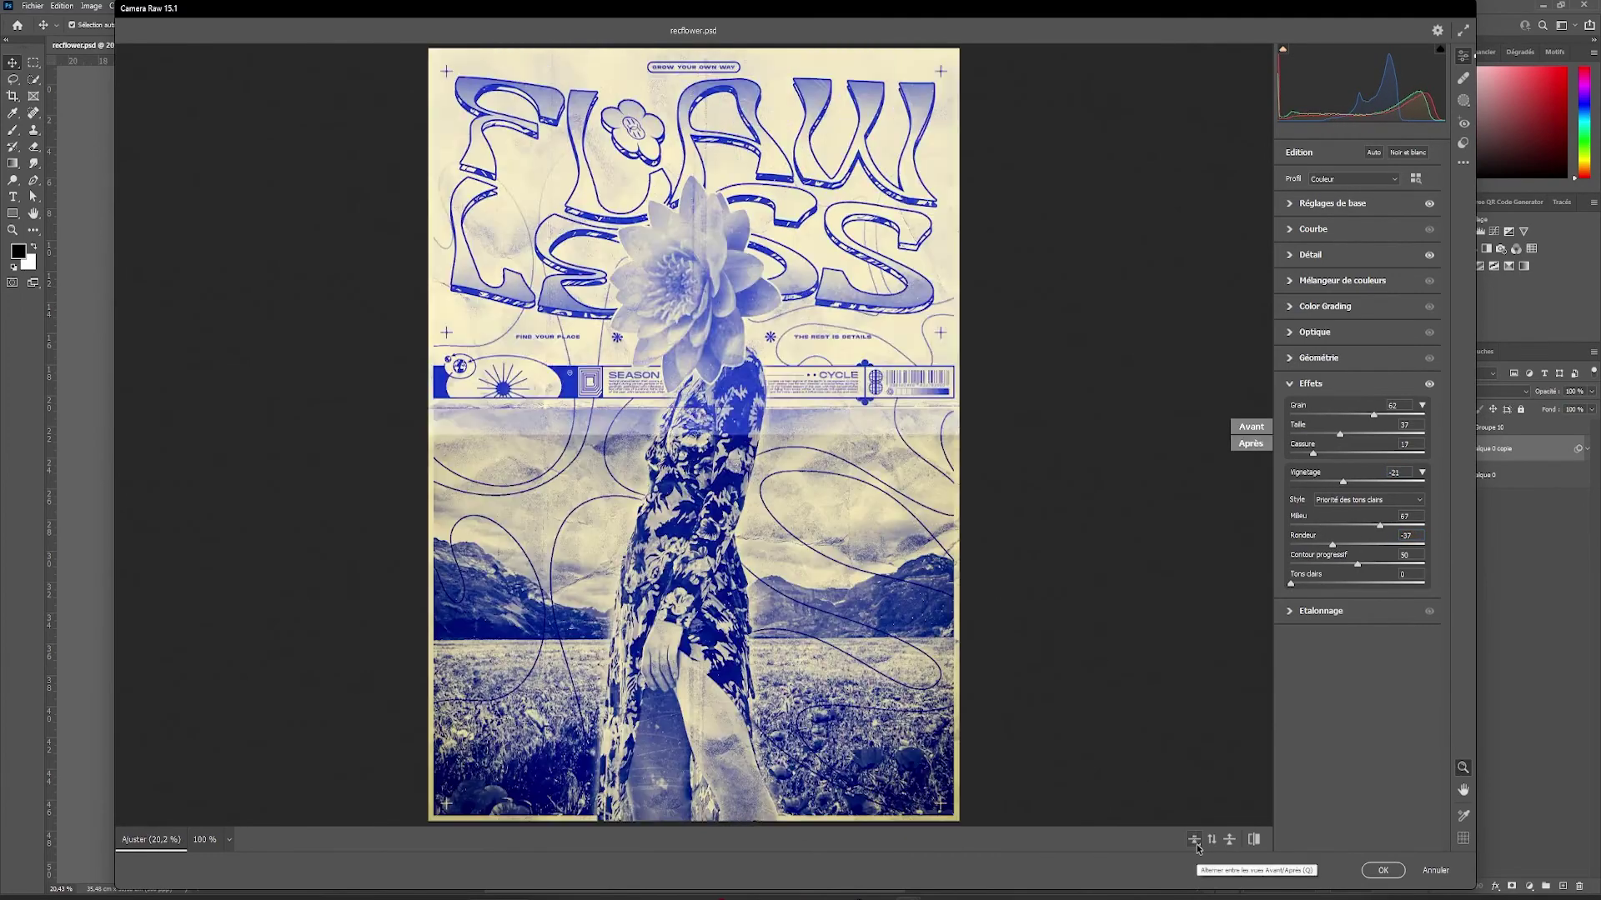
{"action": "left_click", "coordinate": [1195, 841]}
{"action": "left_click", "coordinate": [1380, 869]}
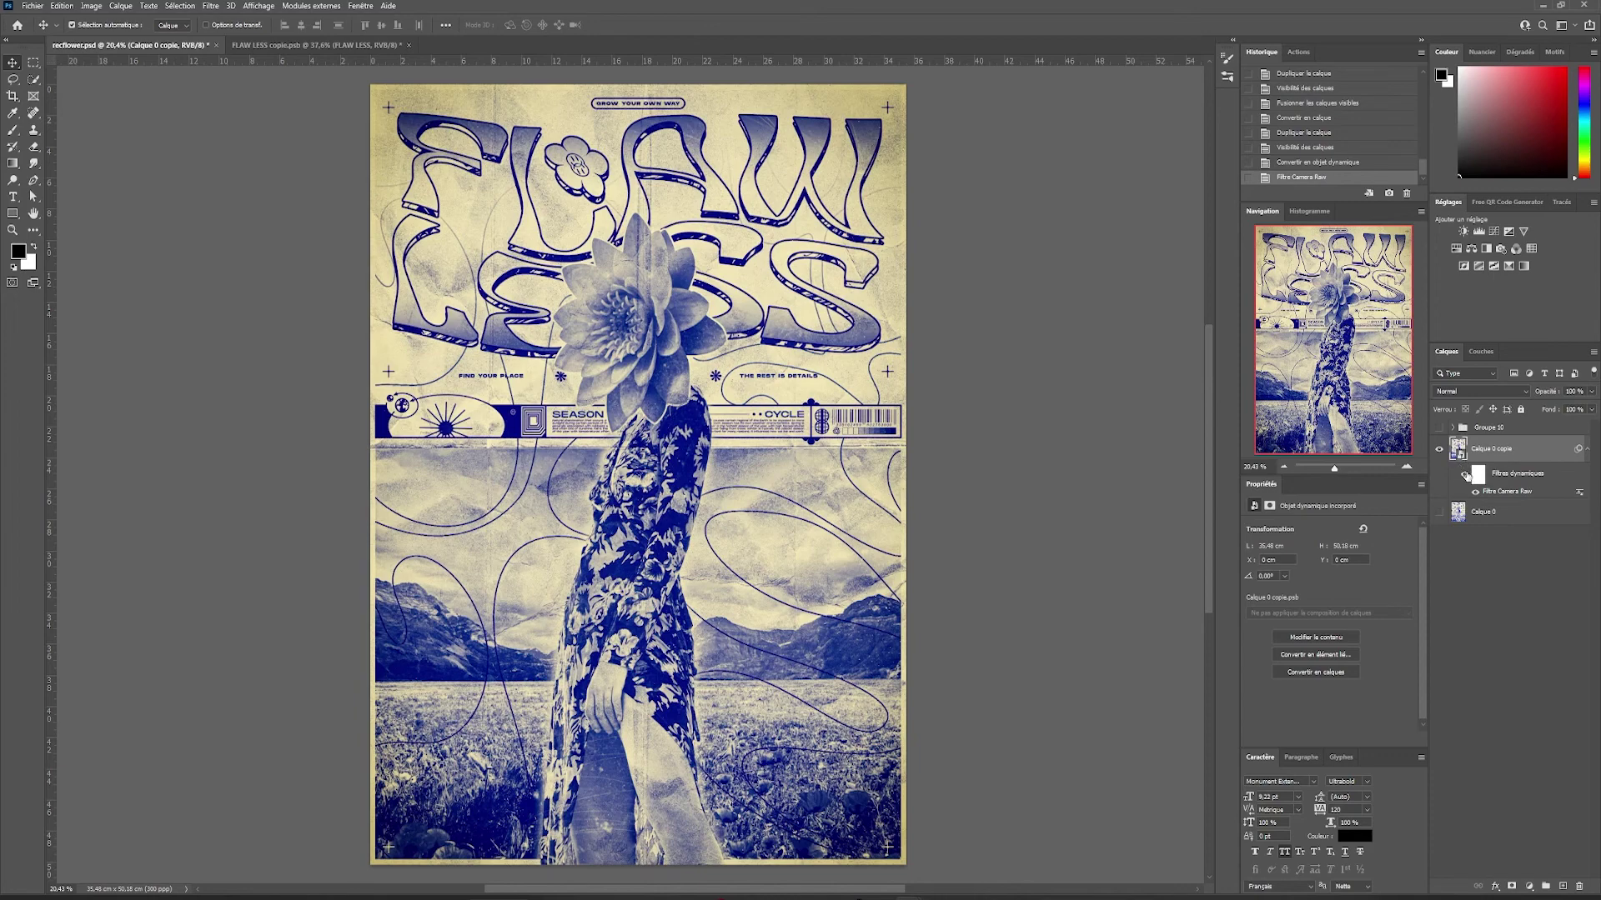
{"action": "left_click", "coordinate": [1467, 476]}
{"action": "left_click", "coordinate": [1466, 475]}
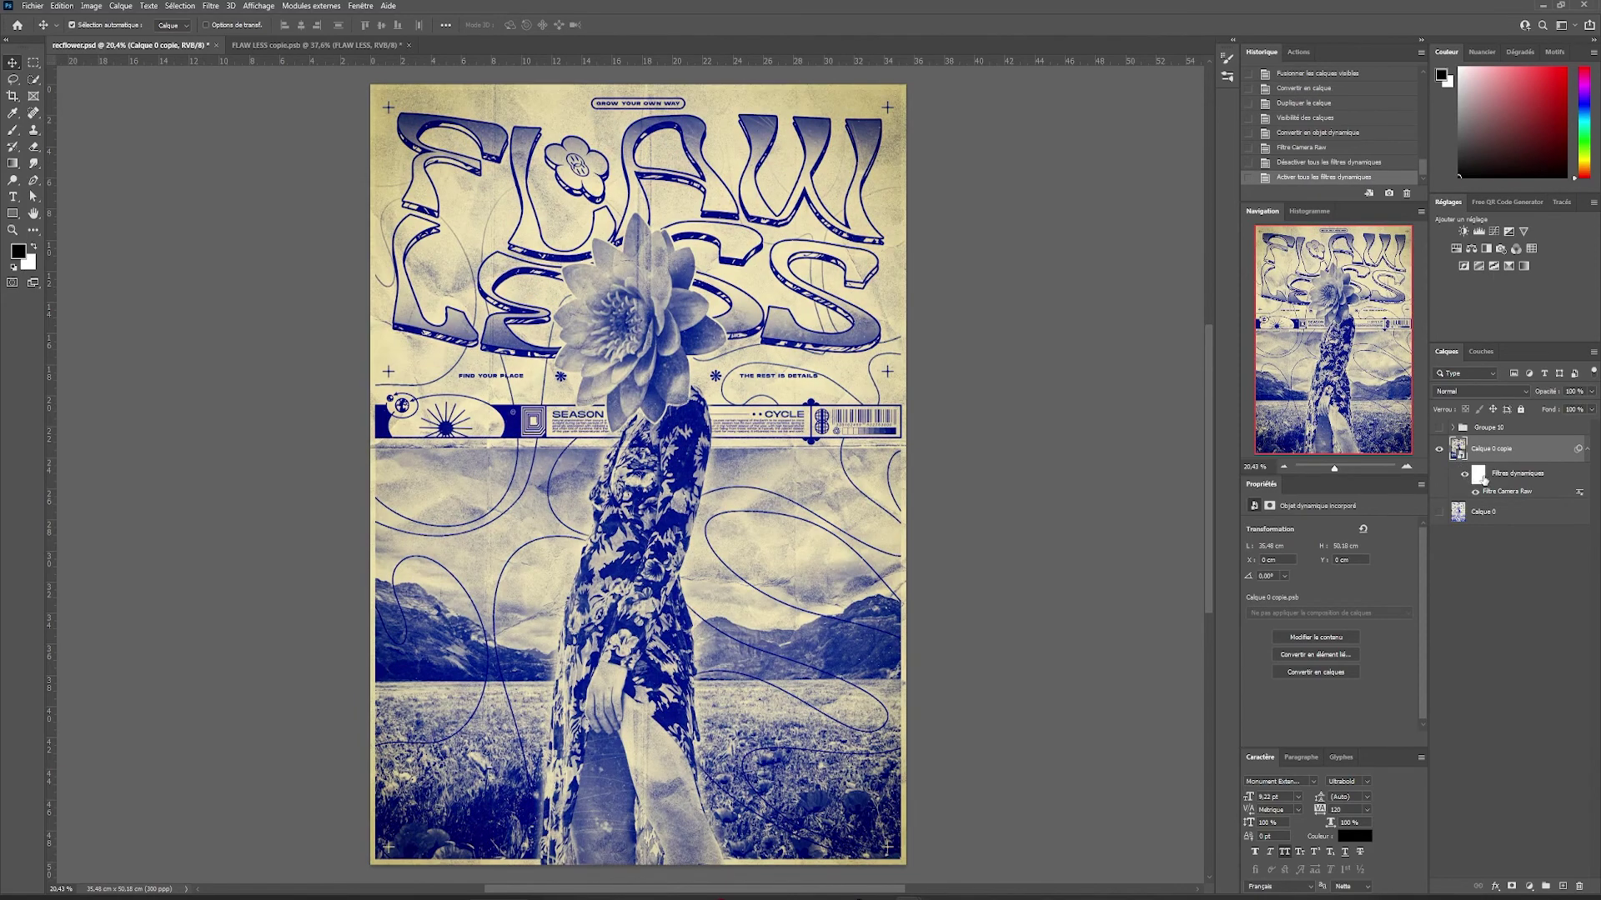